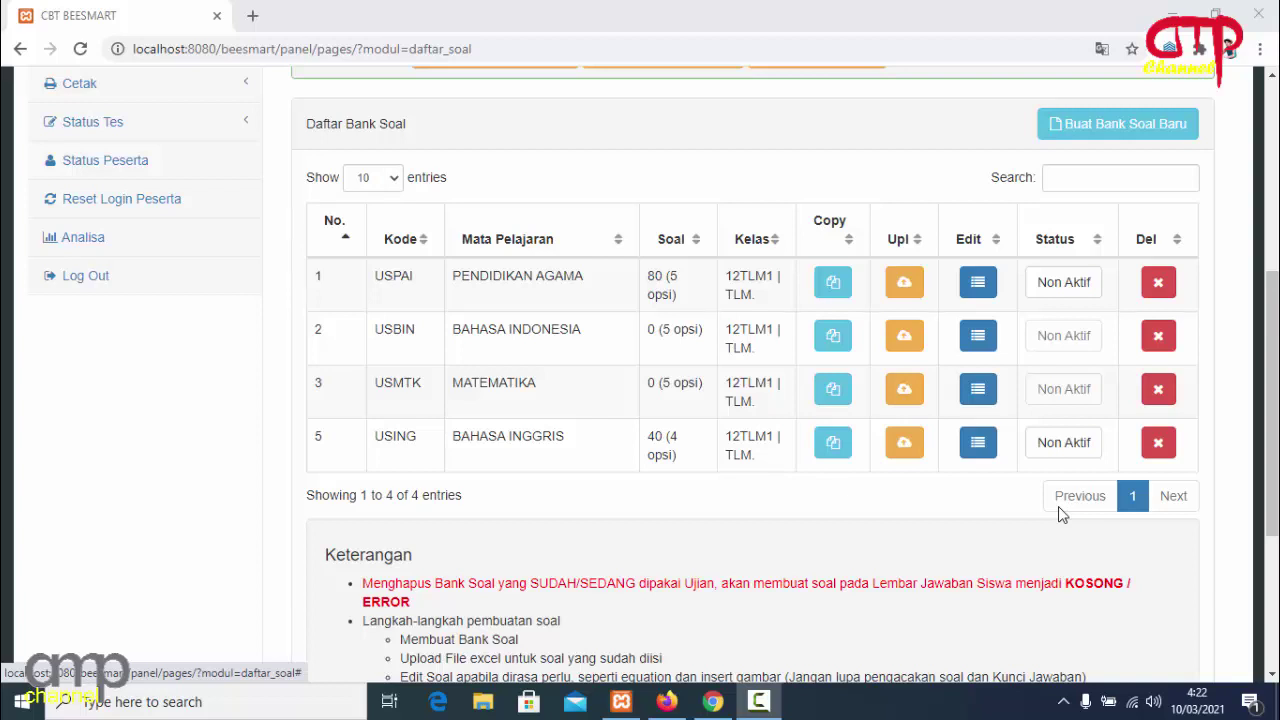
Reload the question bank list and switch the PENDIDIKAN AGAMA bank from Non Aktif to Aktif.
mouse_move(1272, 335)
left_mouse_down()
mouse_move(1272, 160)
mouse_move(1274, 343)
left_mouse_up()
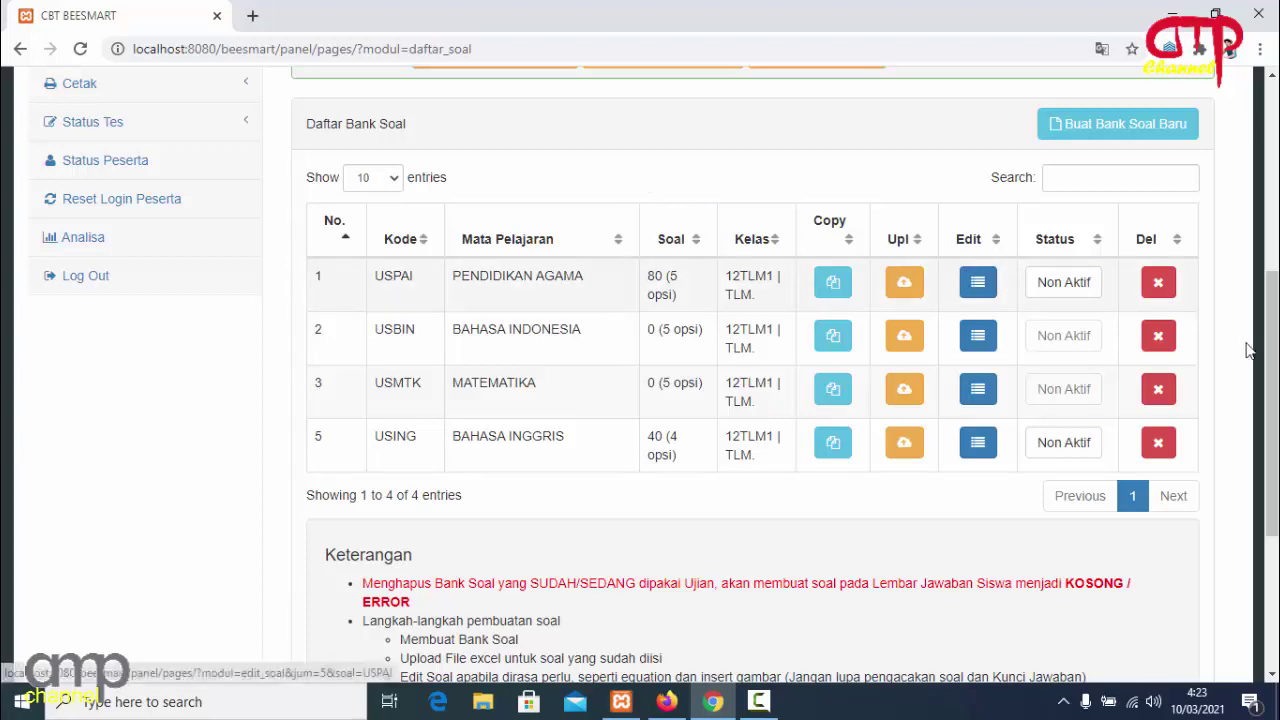
left_click_drag(1274, 341, 1275, 207)
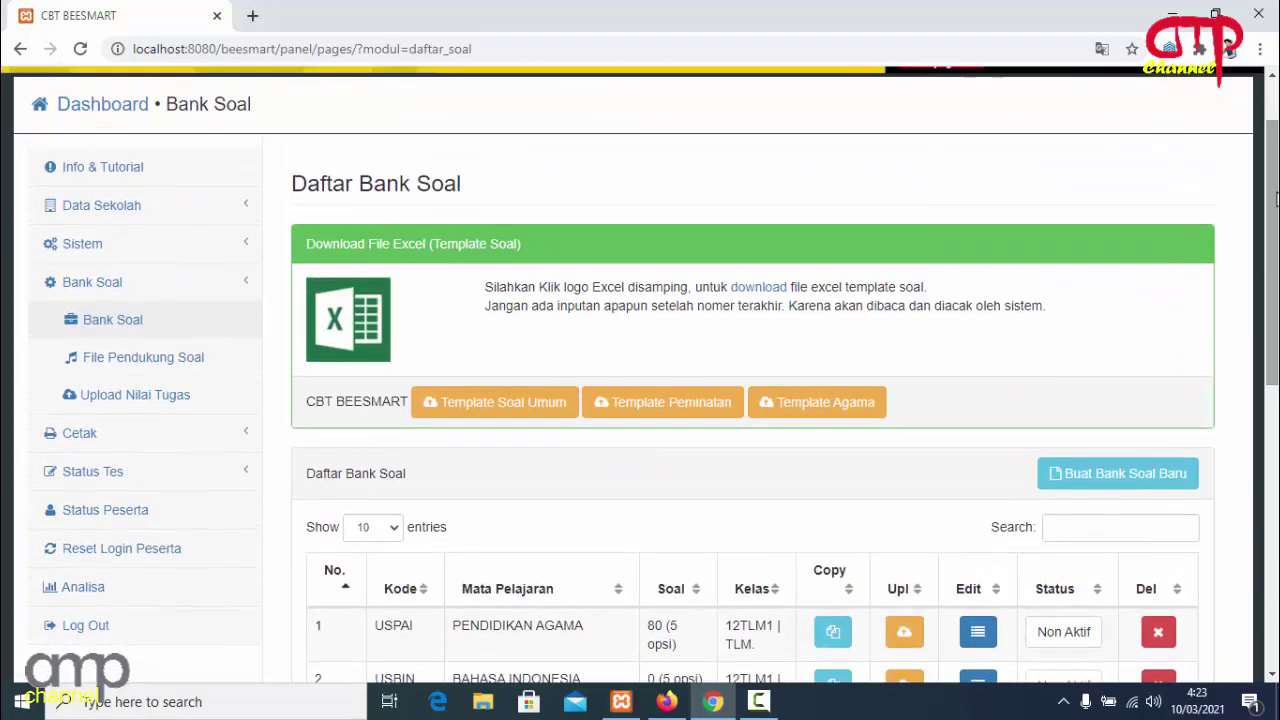
left_click(149, 320)
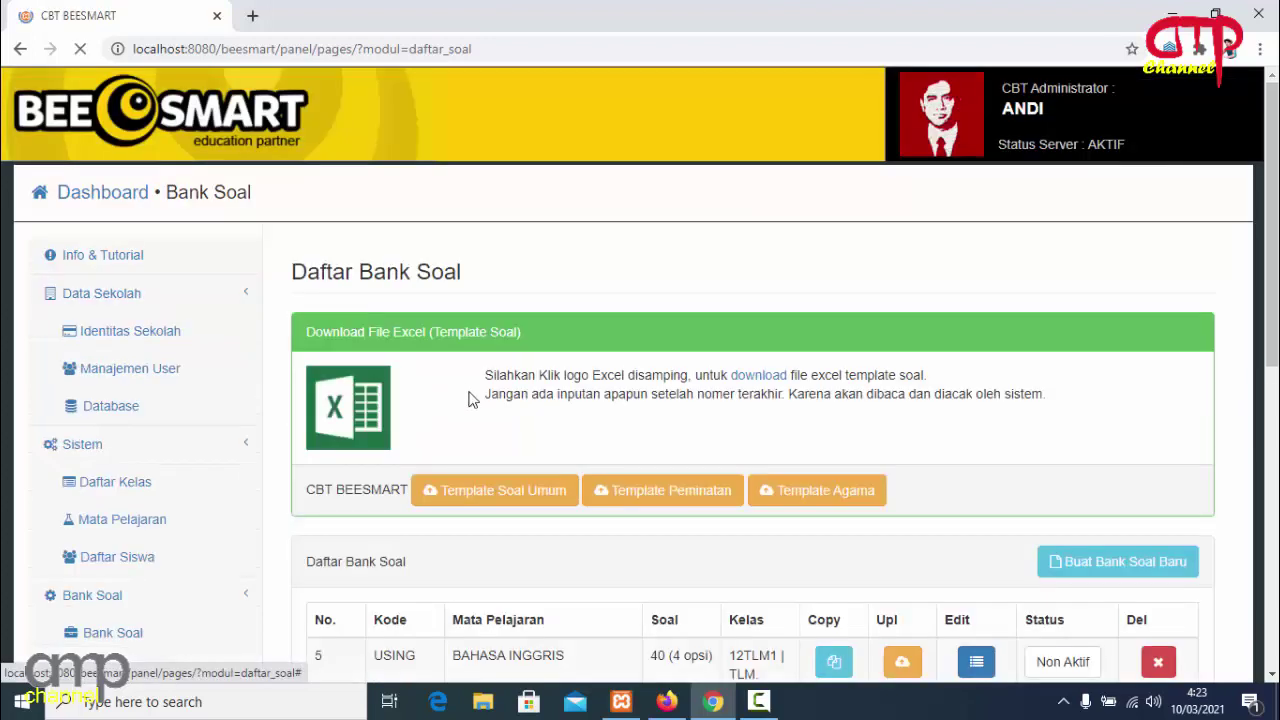
left_click_drag(1275, 200, 1275, 368)
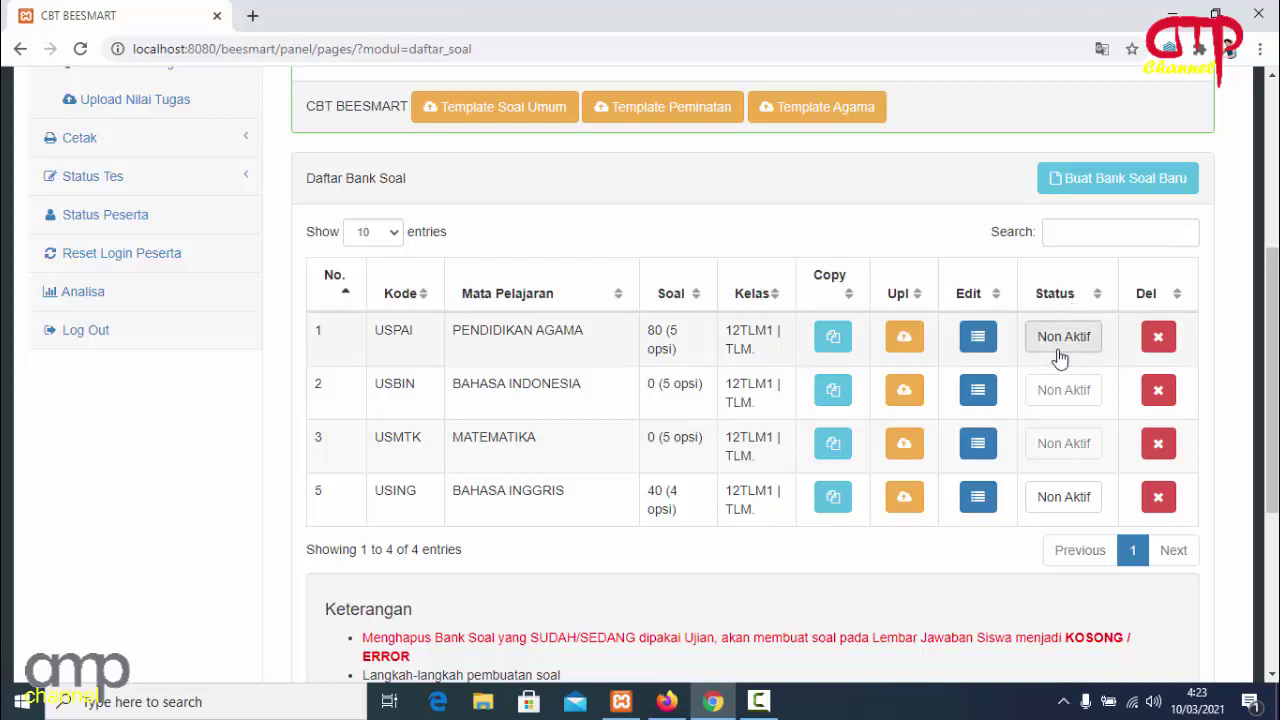
left_click(1065, 345)
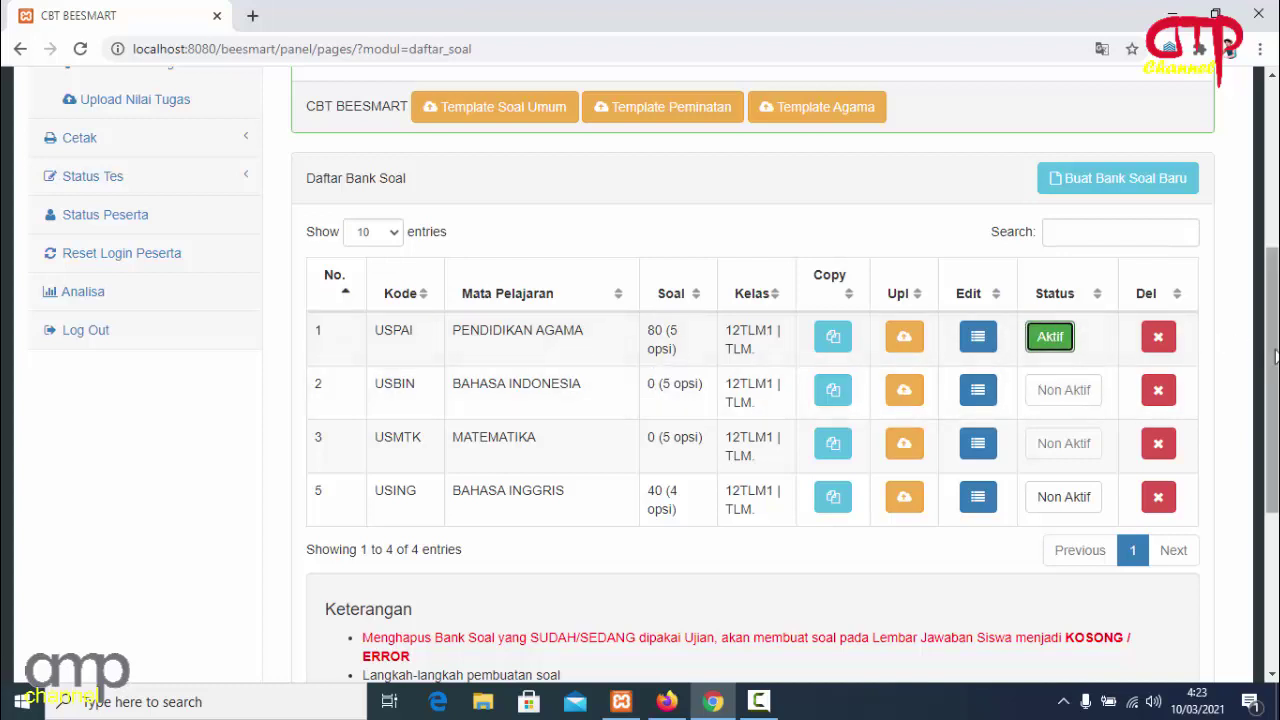
Open Status Tes > Setting Ujian to list the test packages.
left_click_drag(1272, 350, 1275, 264)
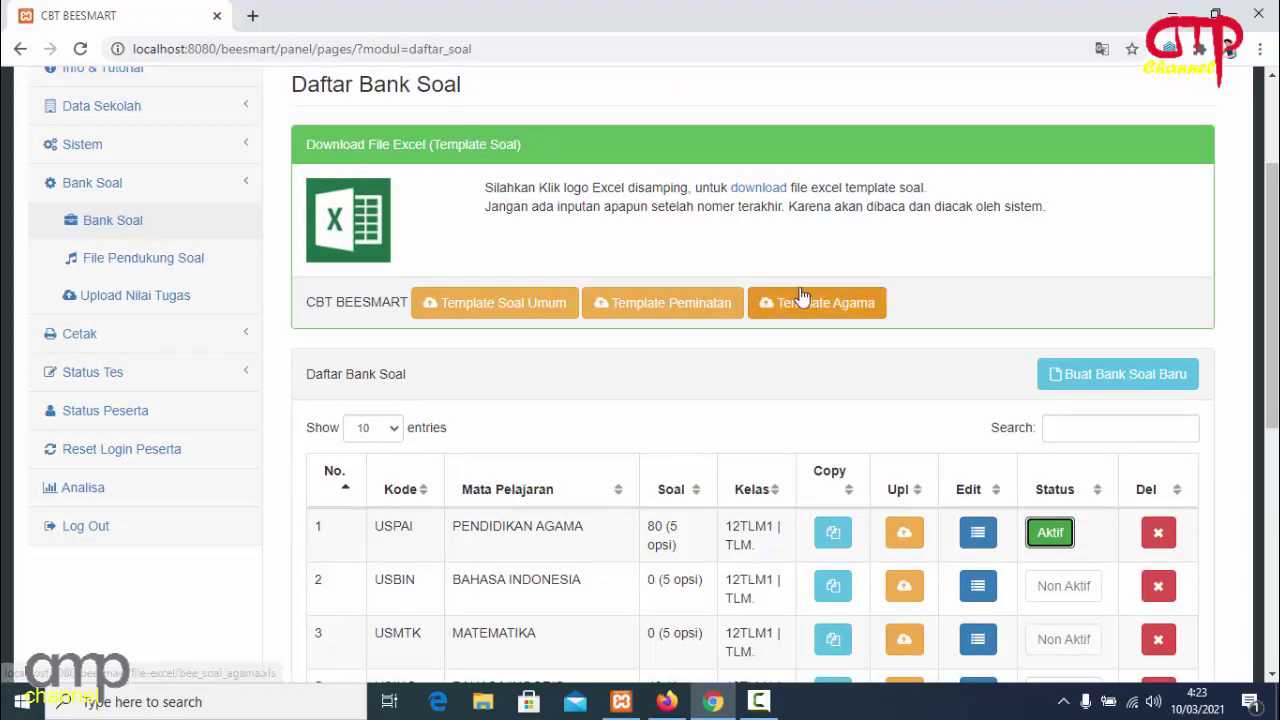
left_click(190, 381)
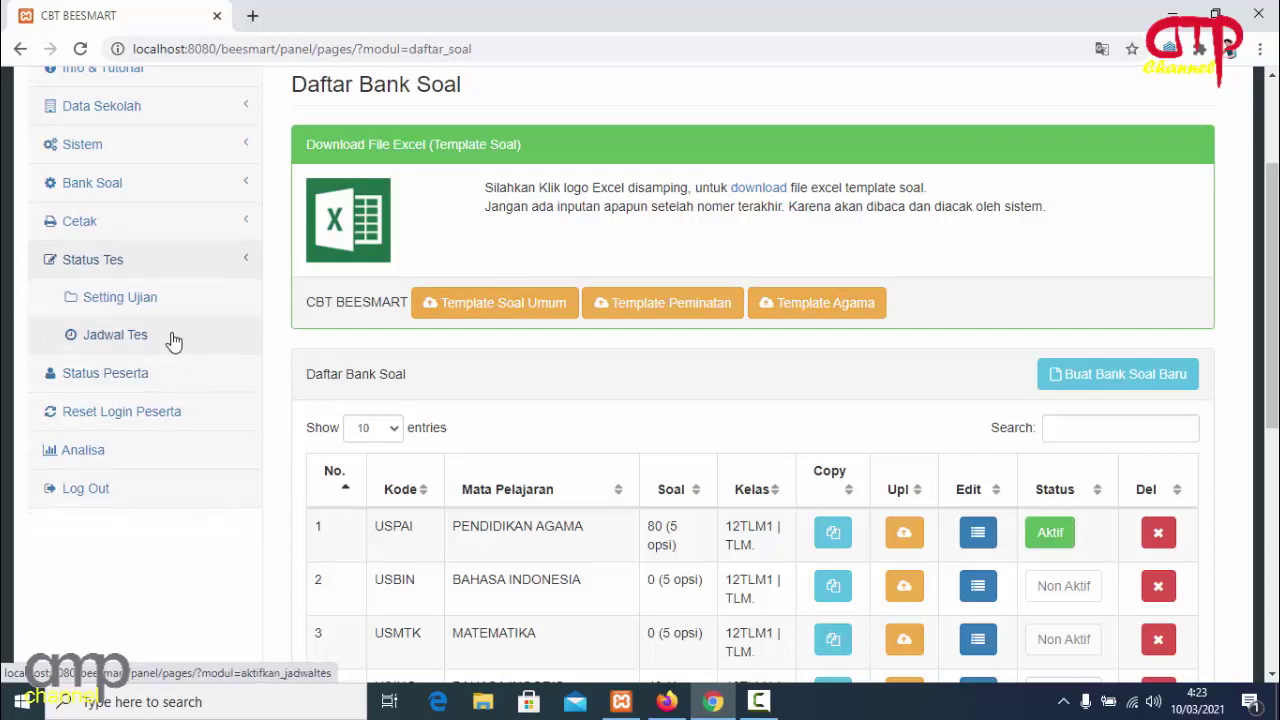
left_click(175, 304)
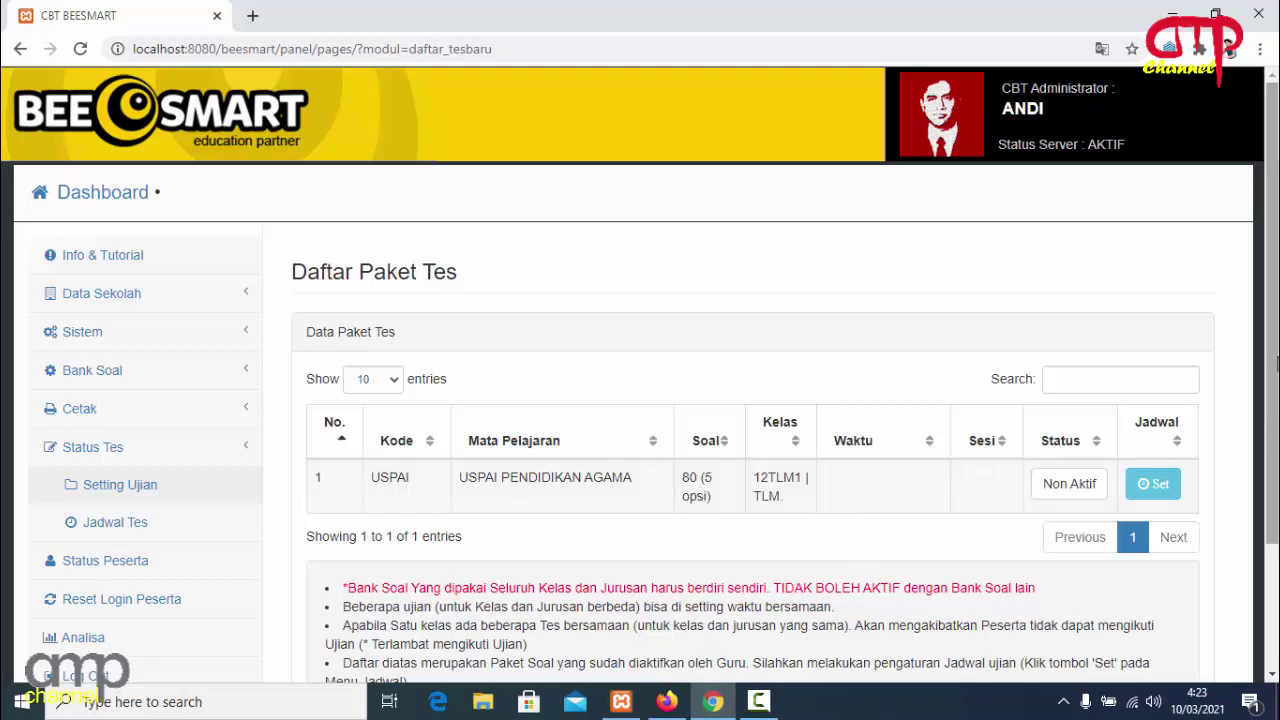
scroll(915, 430, "down", 1)
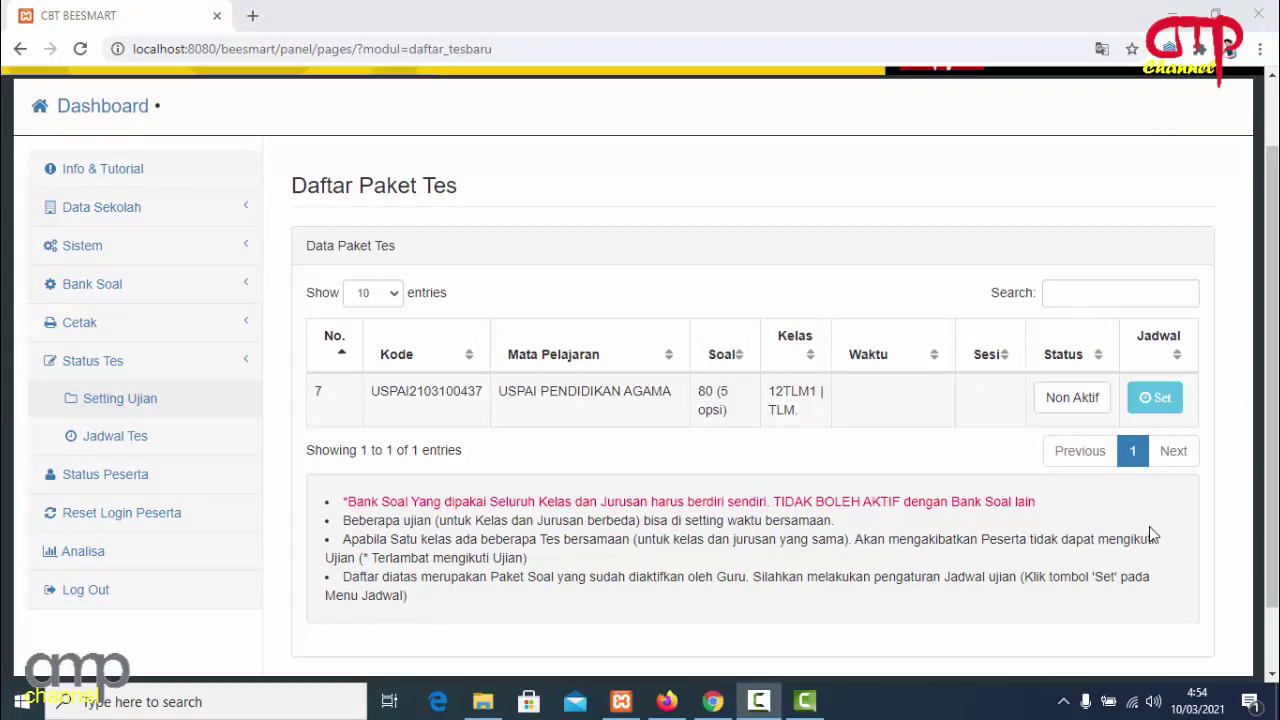
Set the PENDIDIKAN AGAMA package to an Ujian Akhir Semester test for semester 2.
left_click(1155, 399)
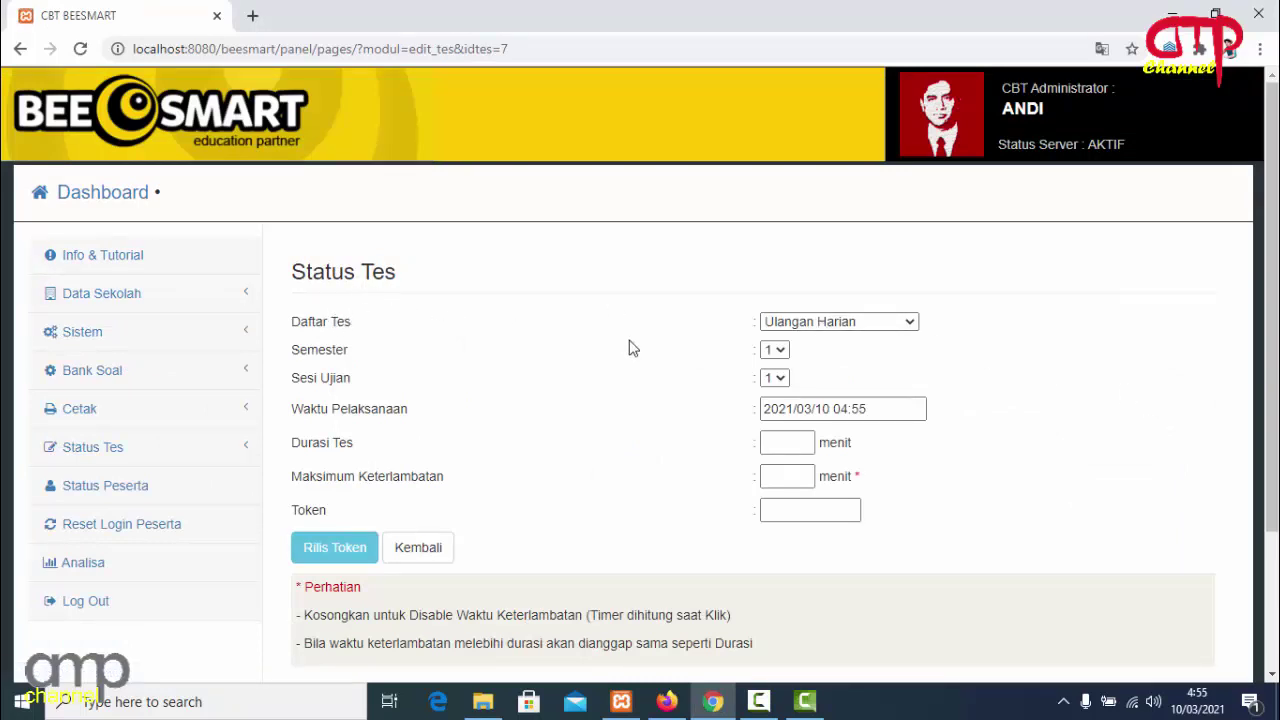
left_click(911, 323)
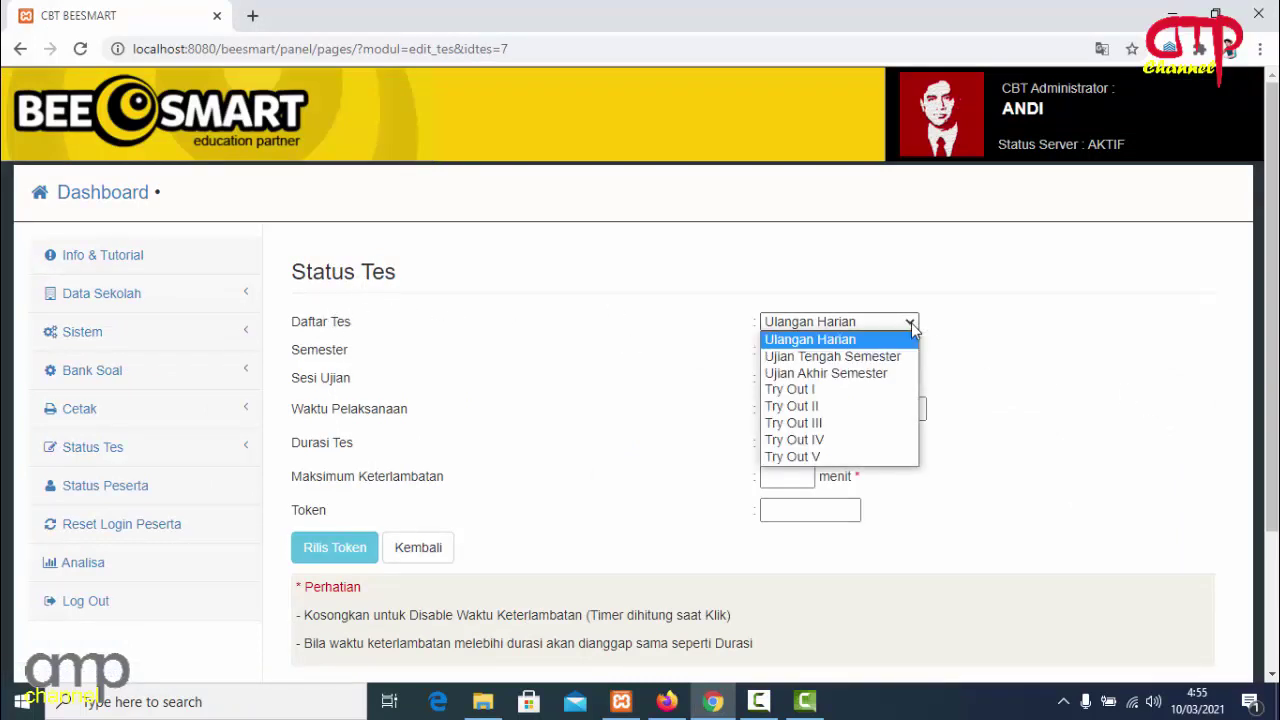
key("Escape")
left_click(867, 372)
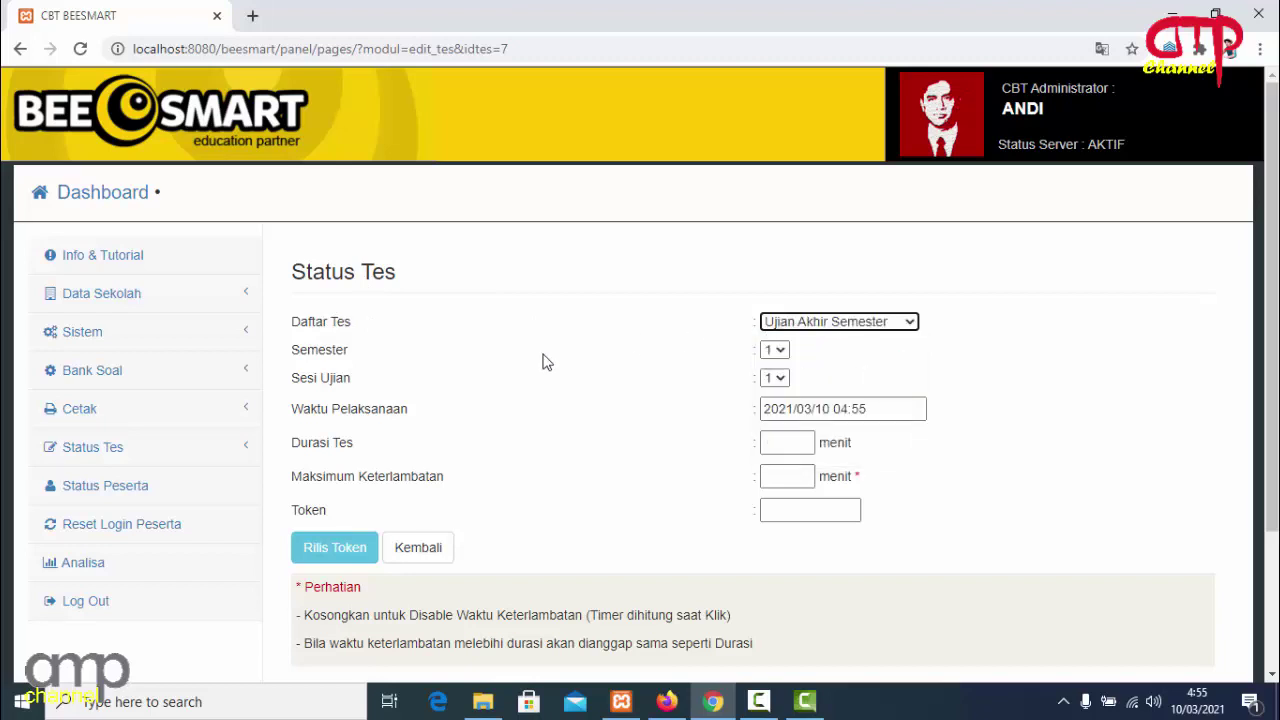
left_click(785, 350)
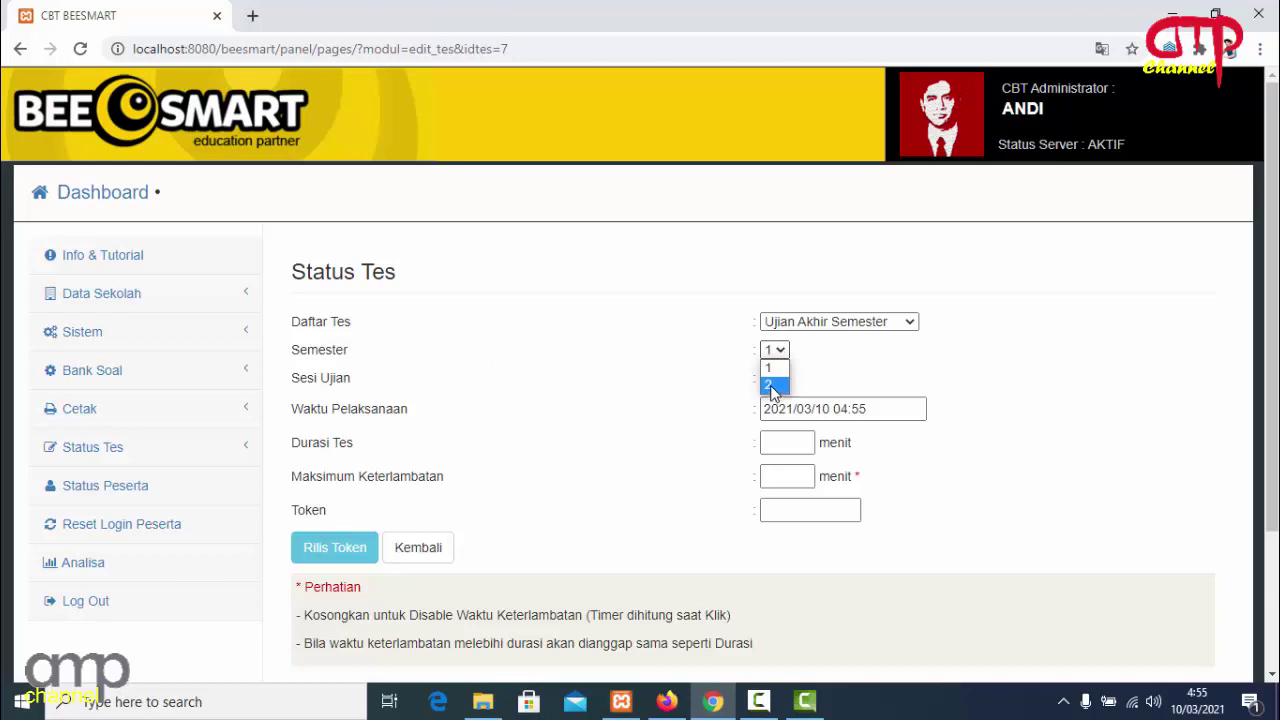
left_click(770, 385)
Keep exam session 1 and enter a test duration of 120 minutes.
left_click(783, 379)
left_click(771, 396)
left_click(777, 378)
left_click(820, 371)
left_click(790, 444)
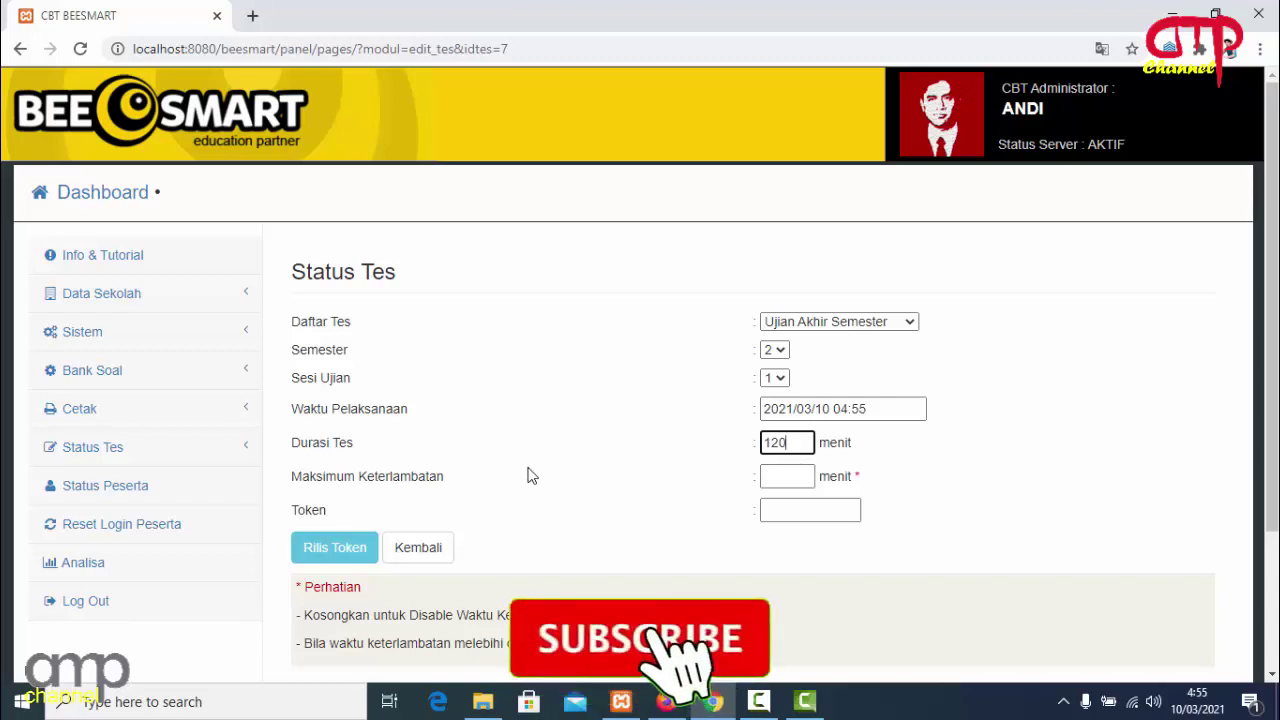
left_click(796, 474)
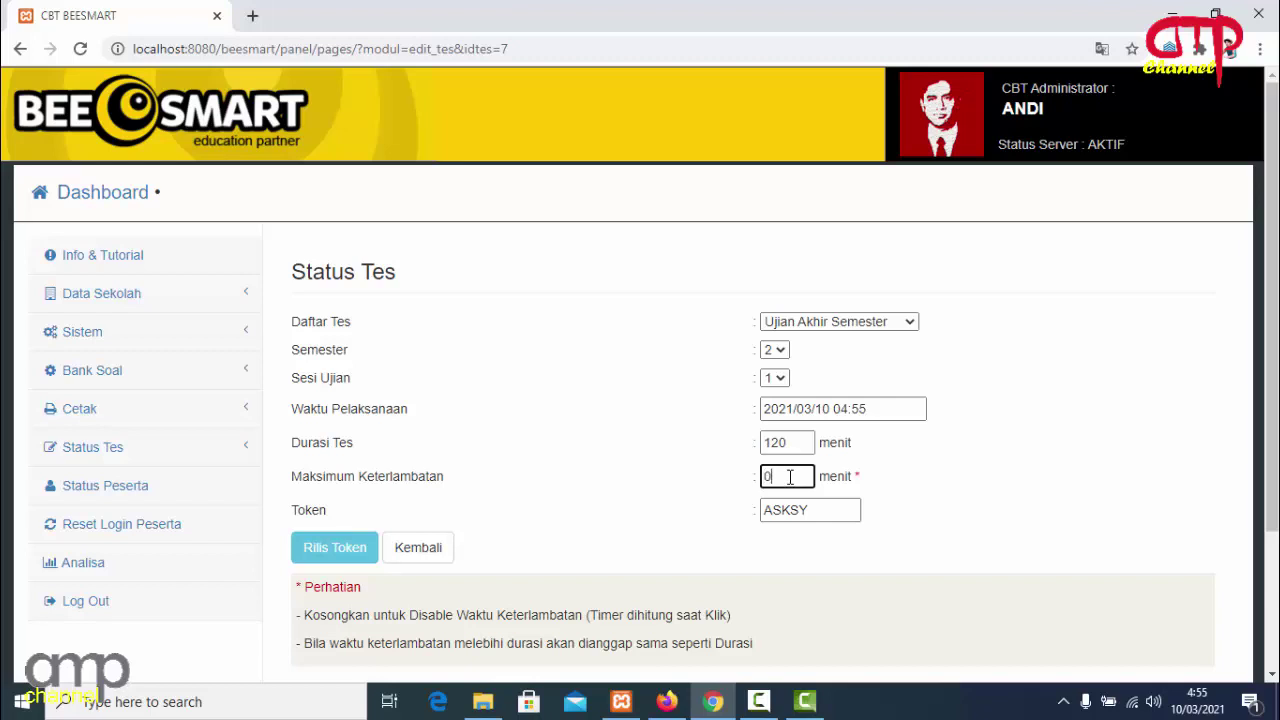
Set Maksimum Keterlambatan to 0 minutes.
left_click_drag(767, 476, 754, 482)
left_click(875, 481)
left_click(804, 485)
double_click(780, 476)
type("0")
Replace the generated exam token with a custom token and save with Rilis Token.
left_click(811, 510)
left_click_drag(811, 510, 750, 525)
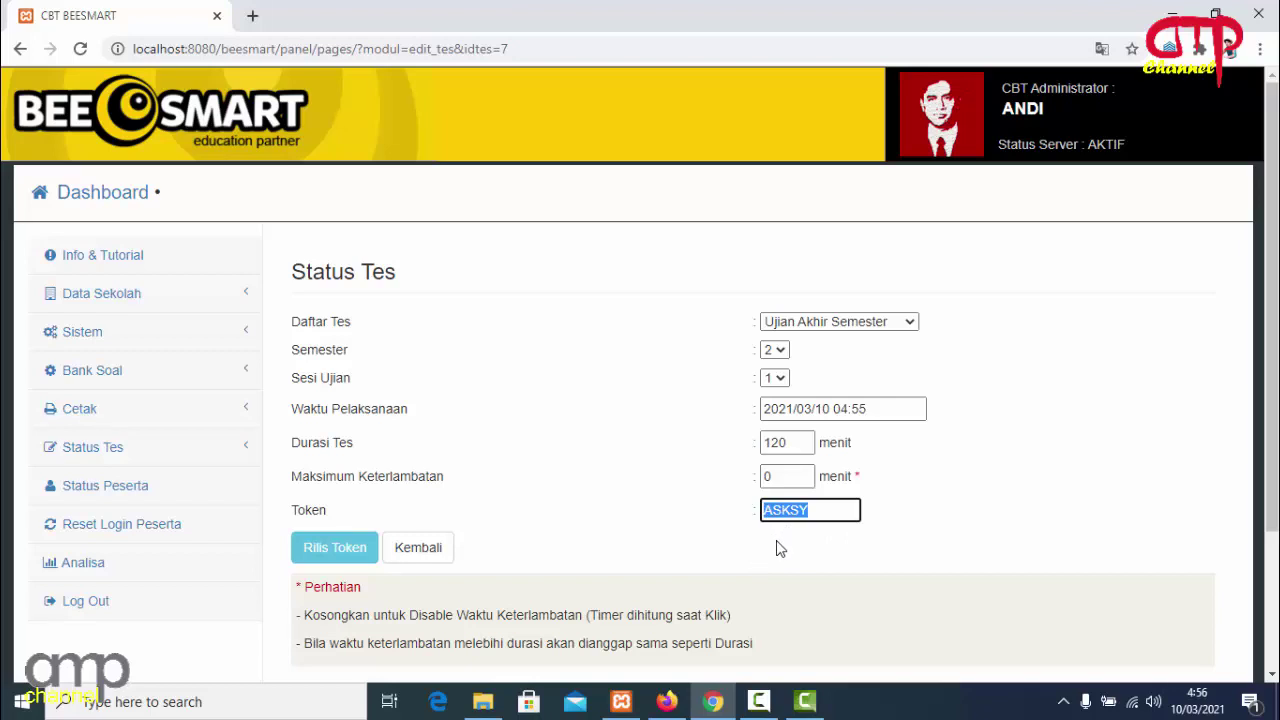
type("COBA1")
left_click(346, 553)
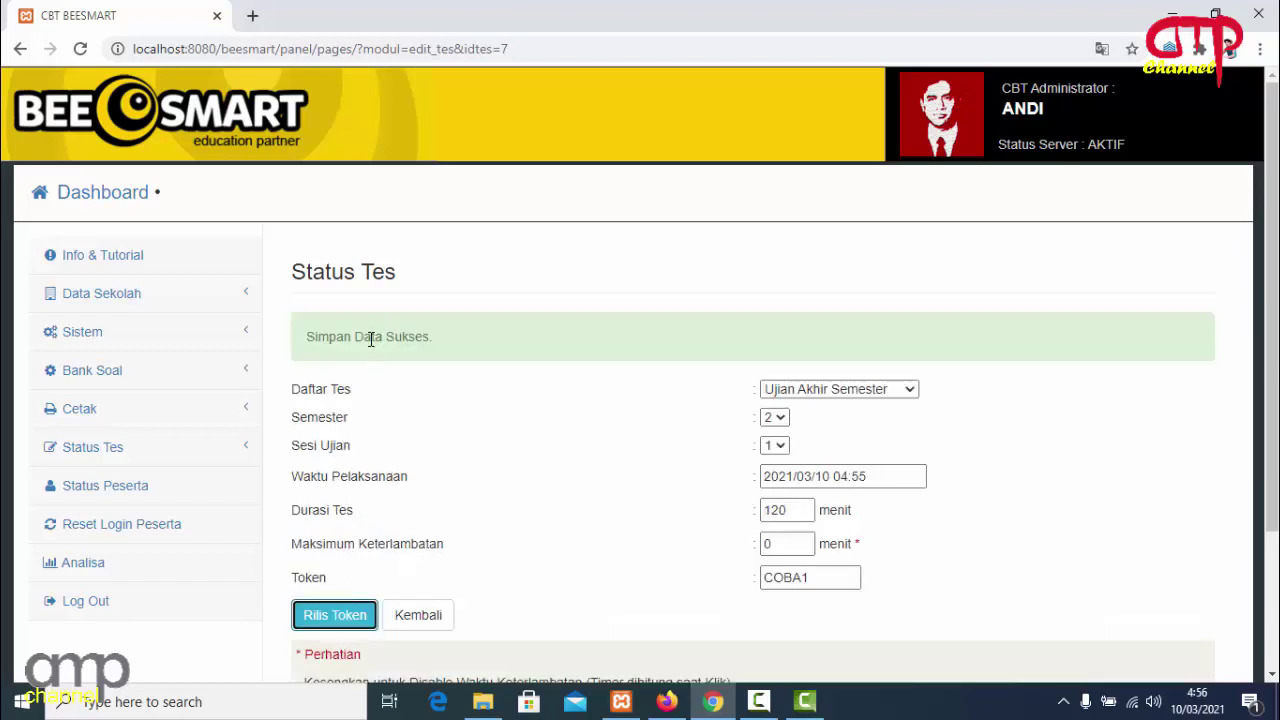
Return to the package list, confirm PENDIDIKAN AGAMA on Jadwal Tes, and open Status Peserta.
left_click(437, 614)
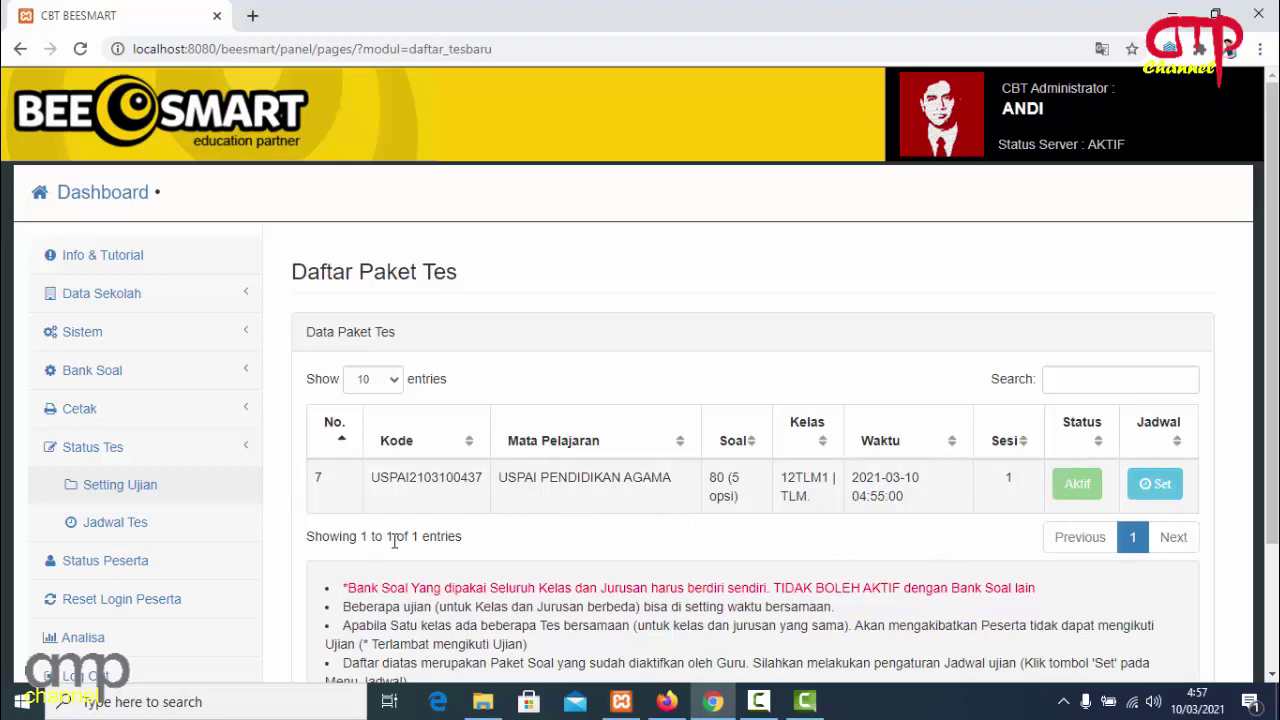
left_click(140, 525)
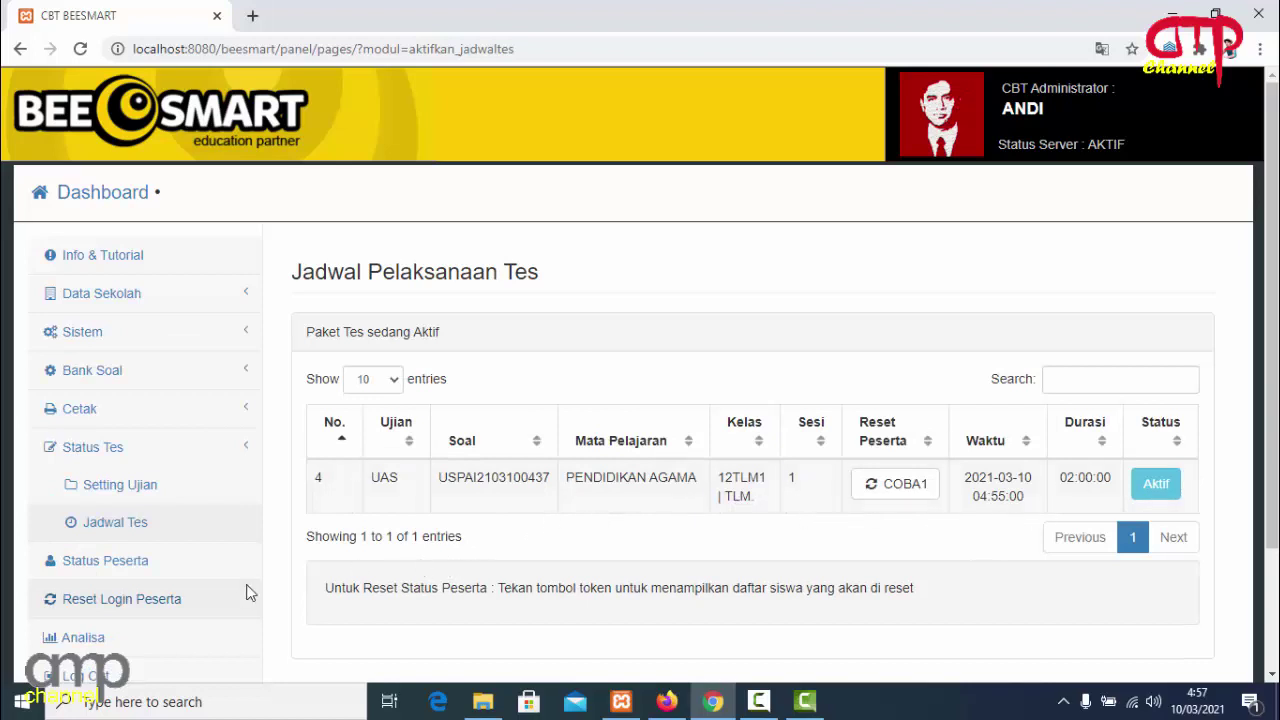
left_click(166, 568)
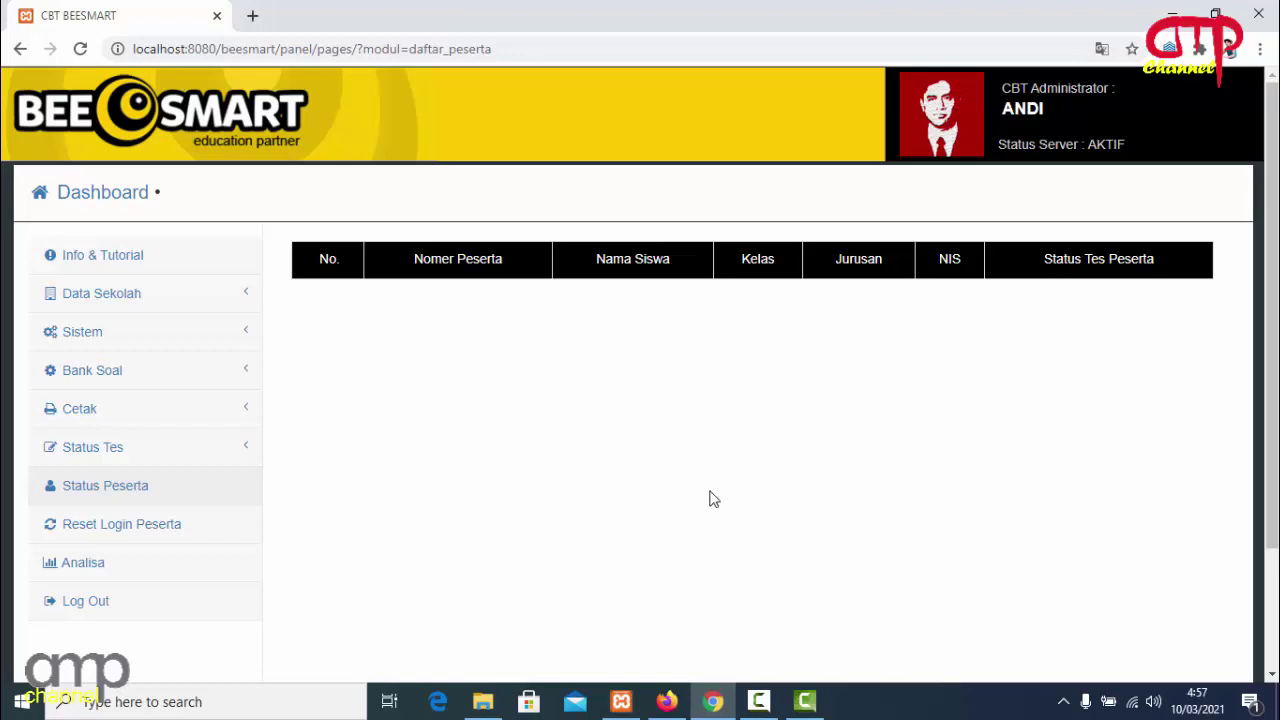
left_click(666, 701)
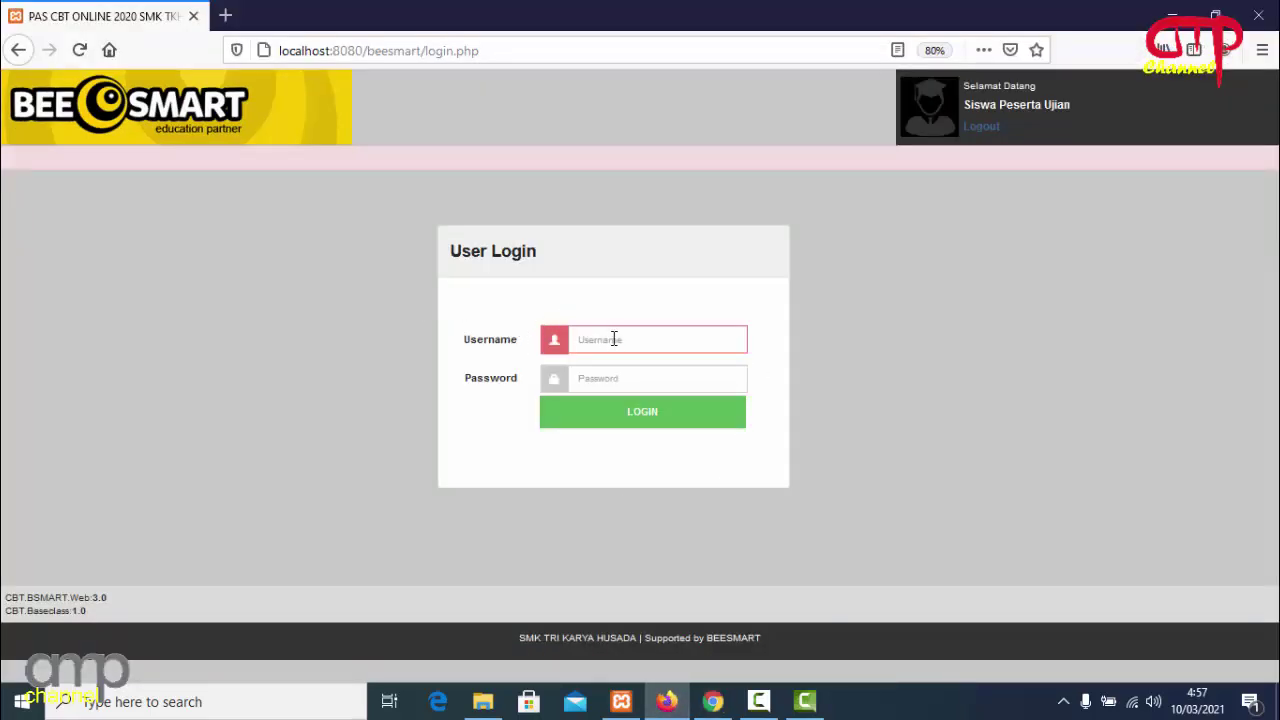
left_click(712, 701)
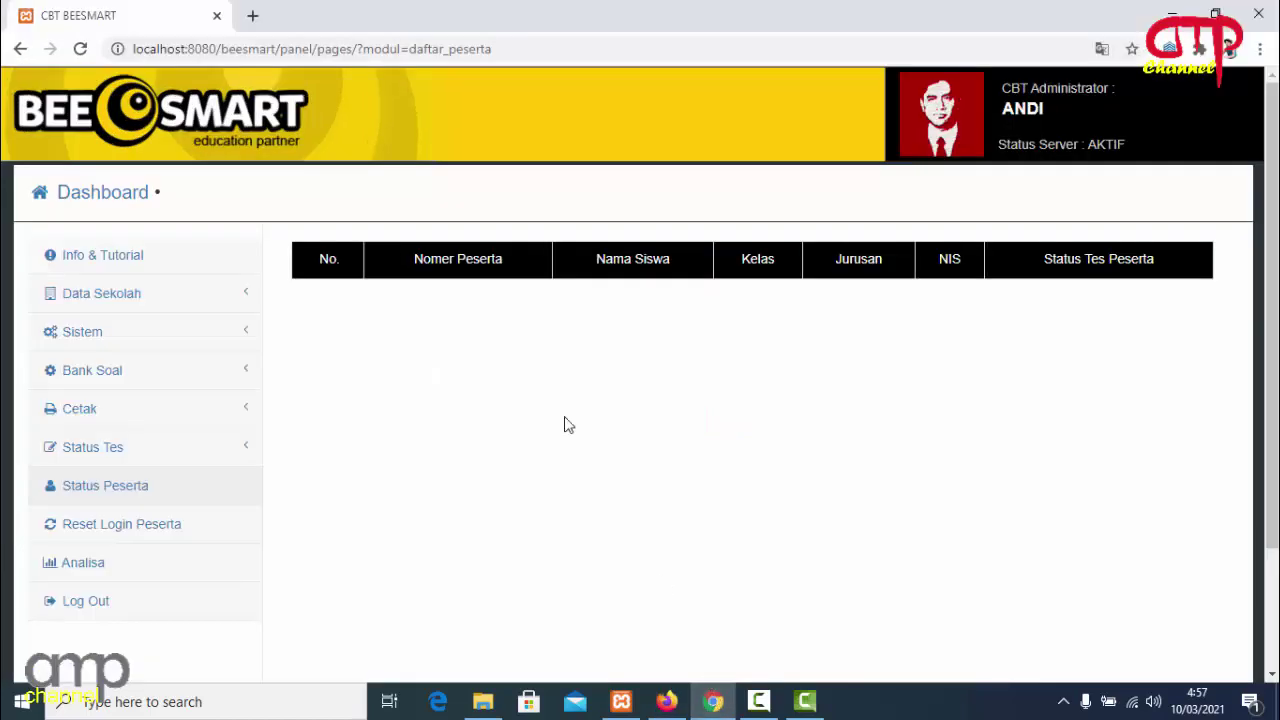
left_click(160, 335)
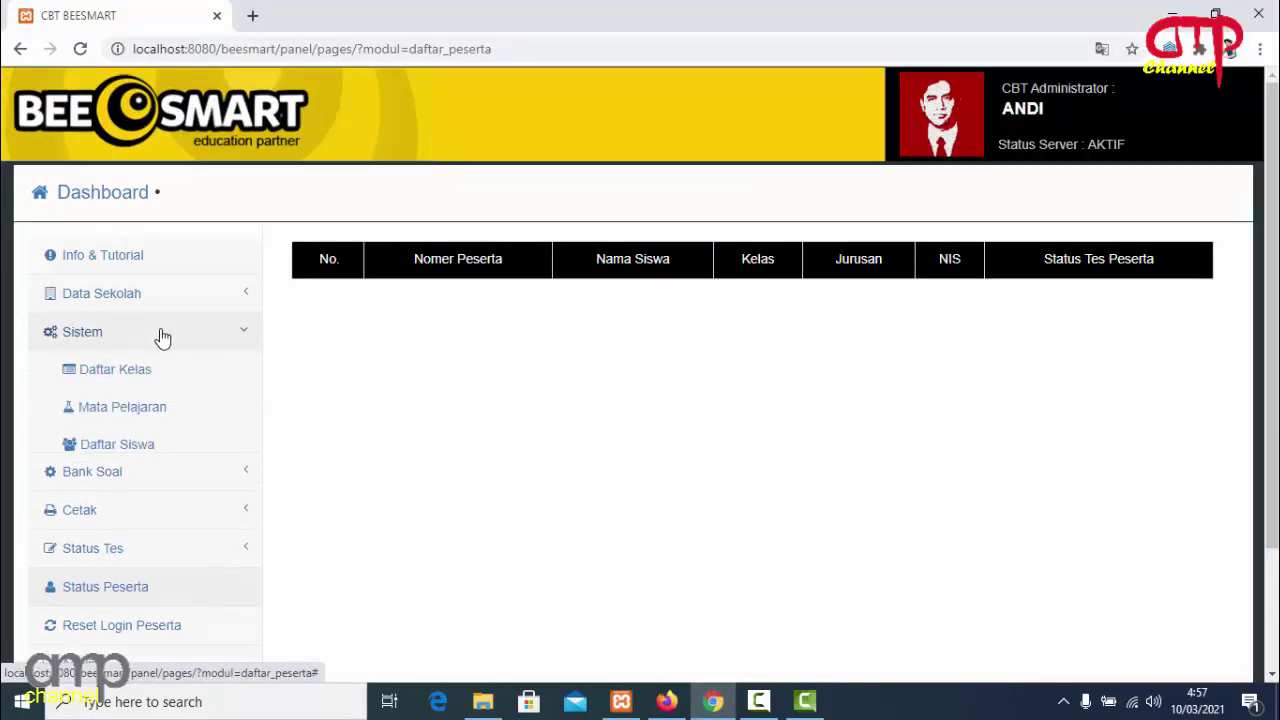
left_click(158, 447)
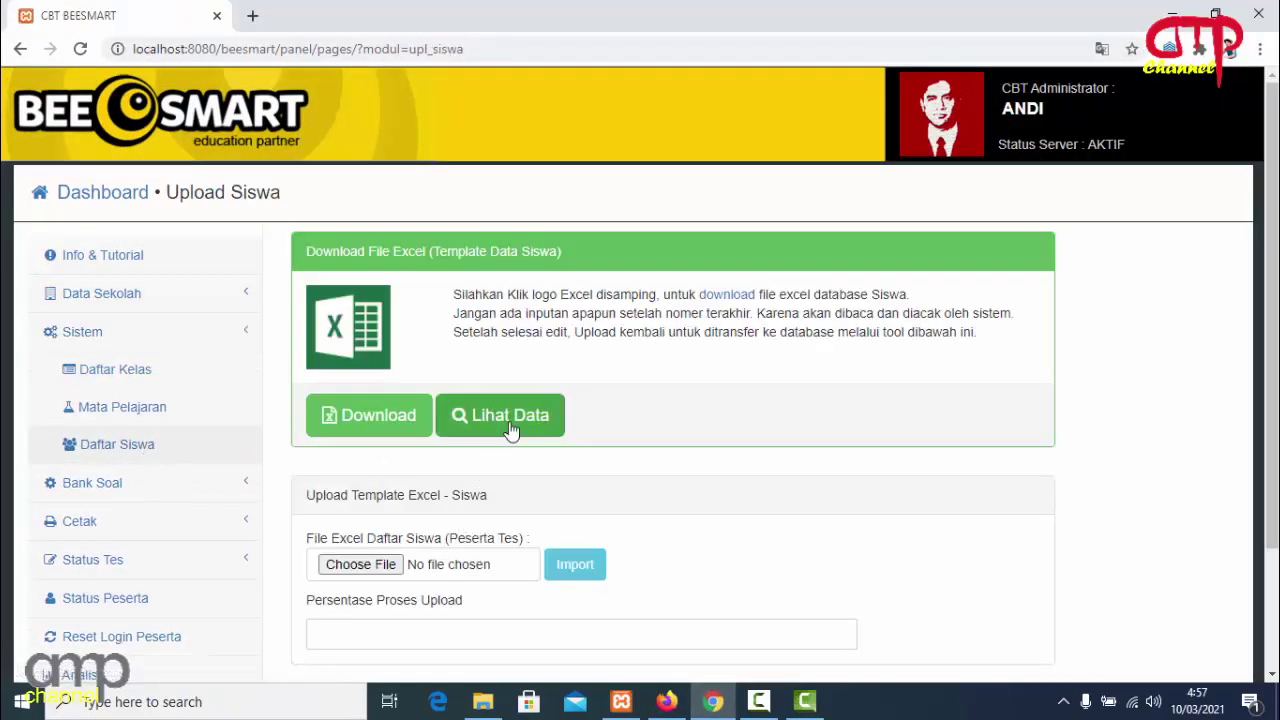
left_click(512, 425)
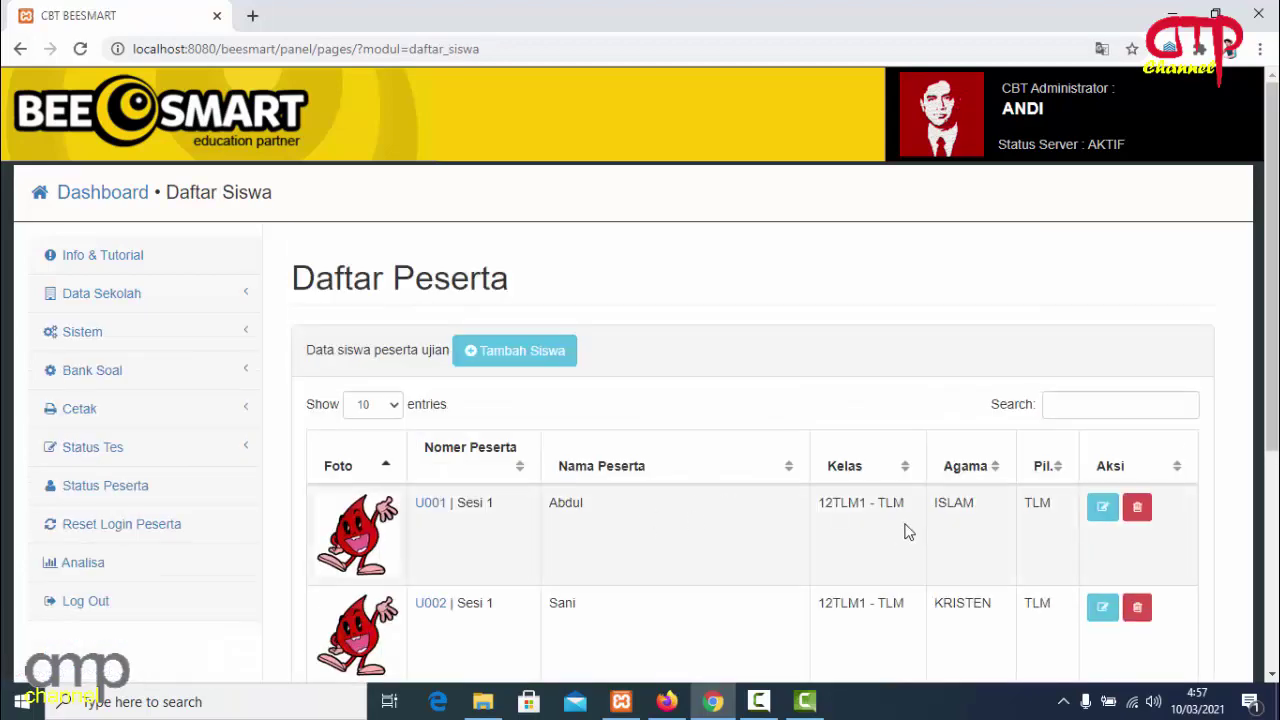
left_click(1099, 518)
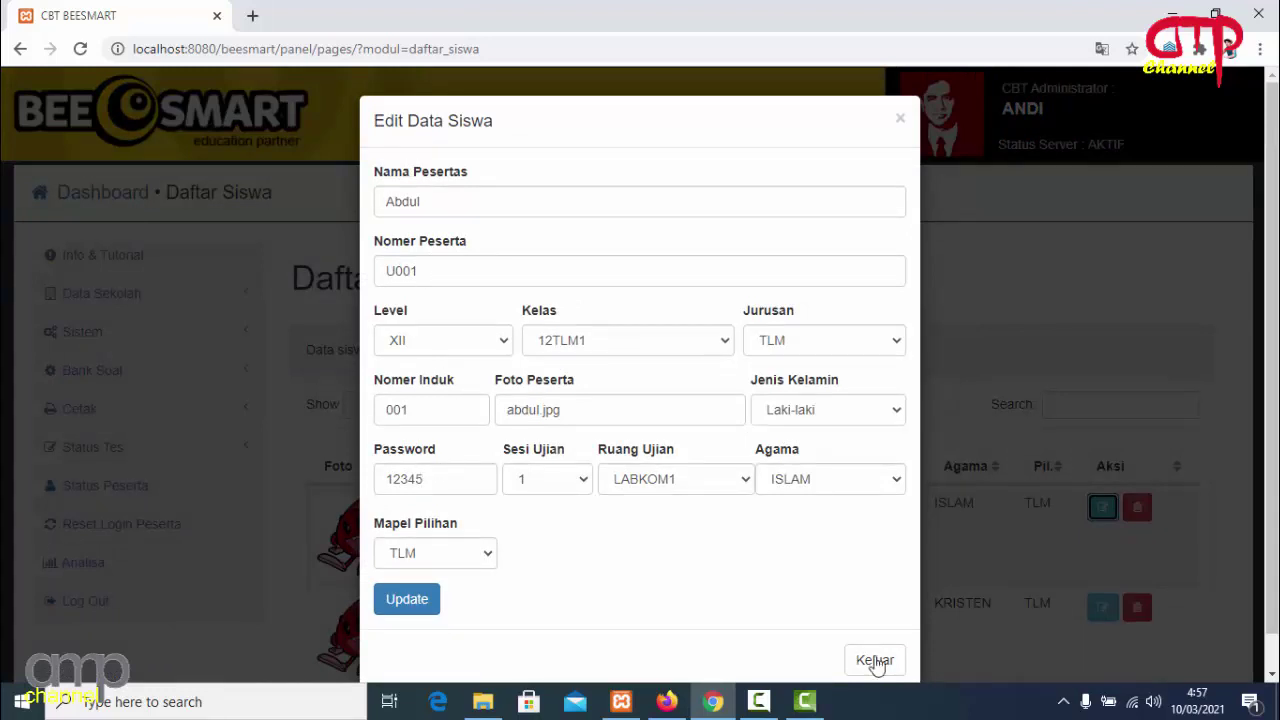
left_click(875, 661)
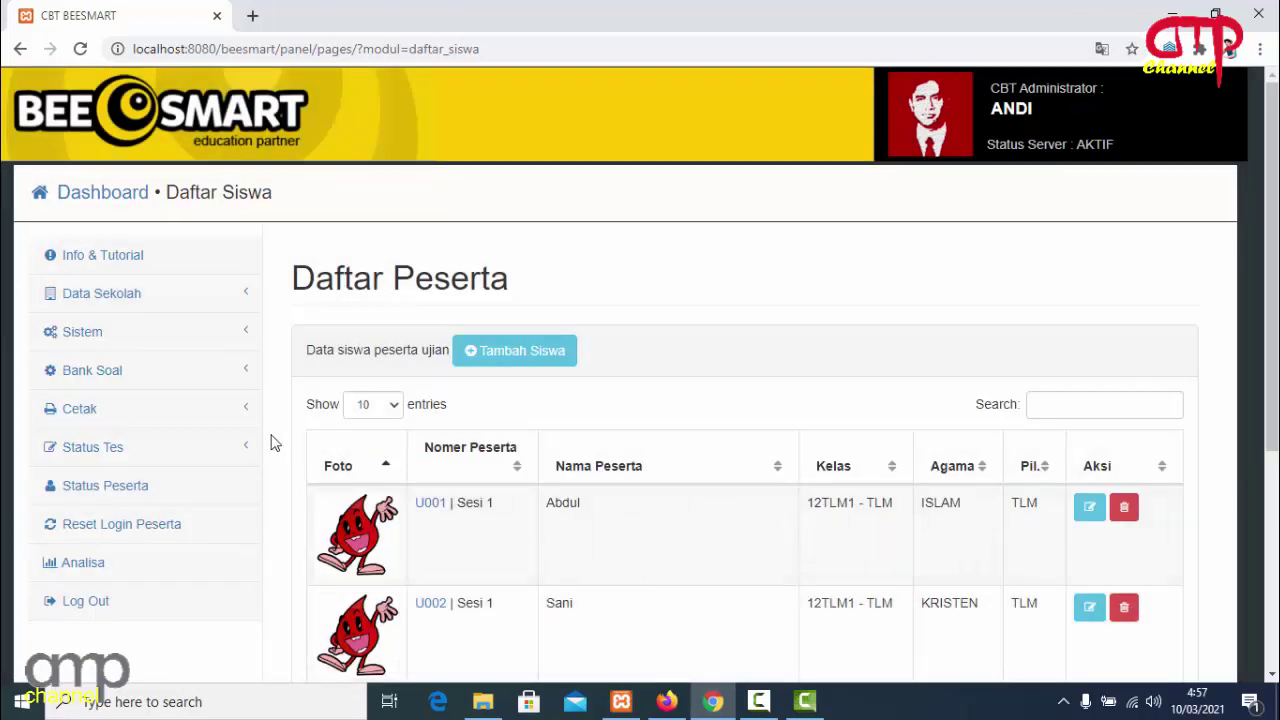
left_click(143, 487)
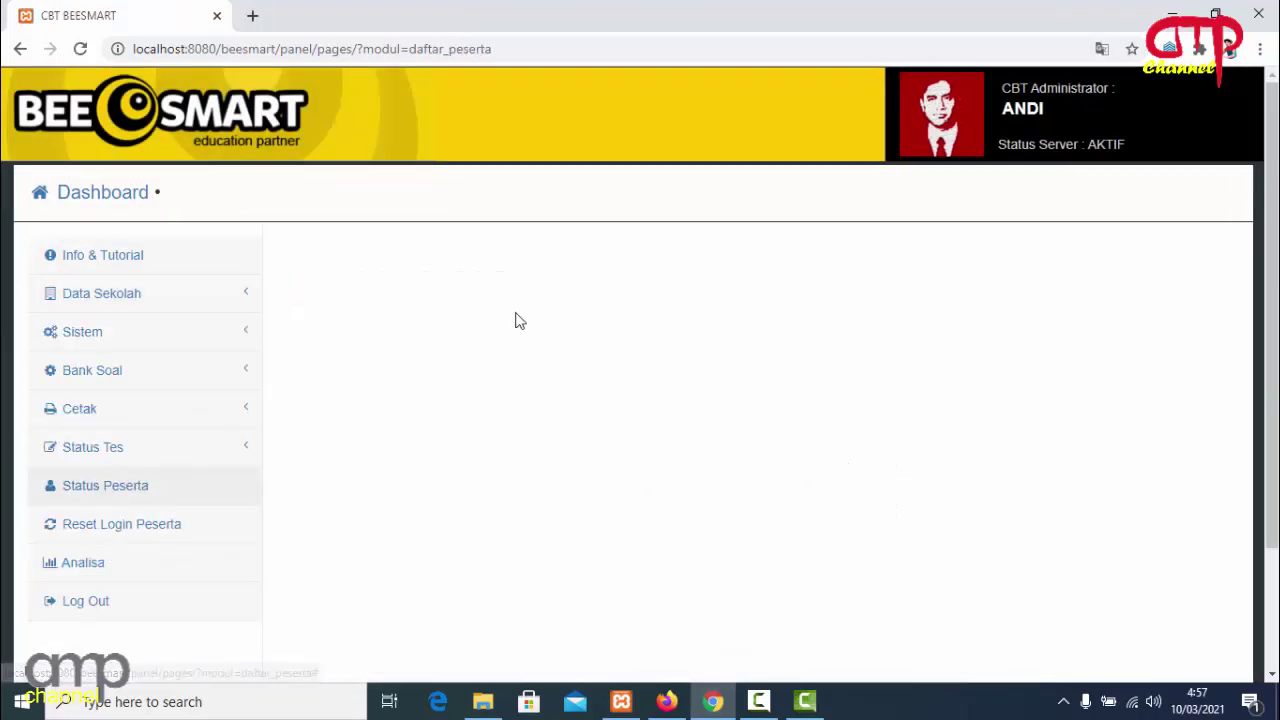
Log in with the first saved student username and its password, dismissing the save-login prompt.
left_click(664, 697)
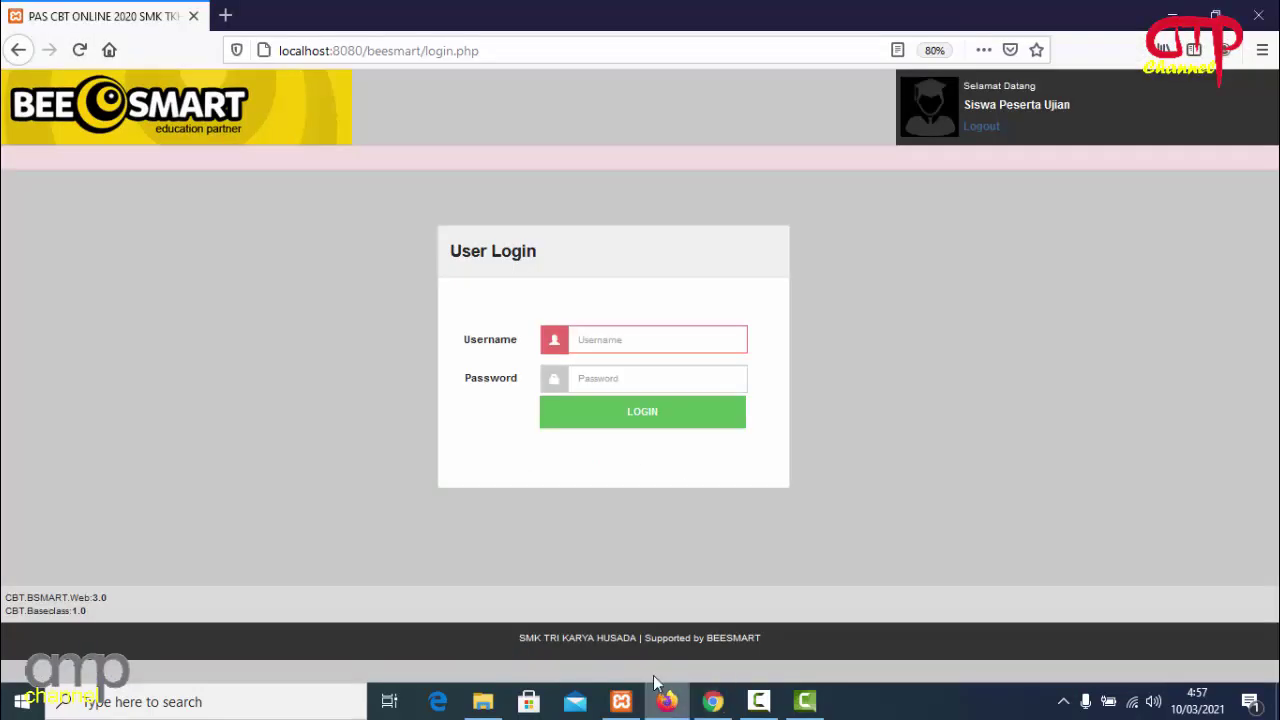
left_click(618, 341)
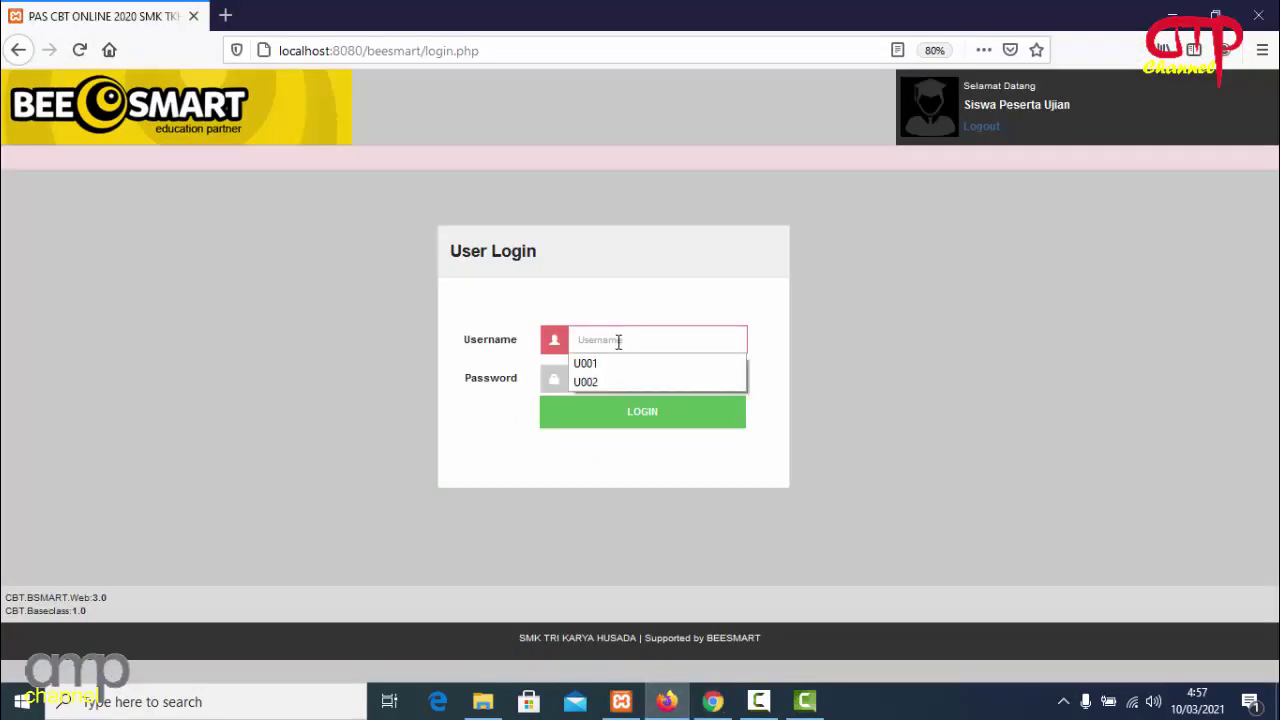
left_click(604, 364)
left_click(612, 374)
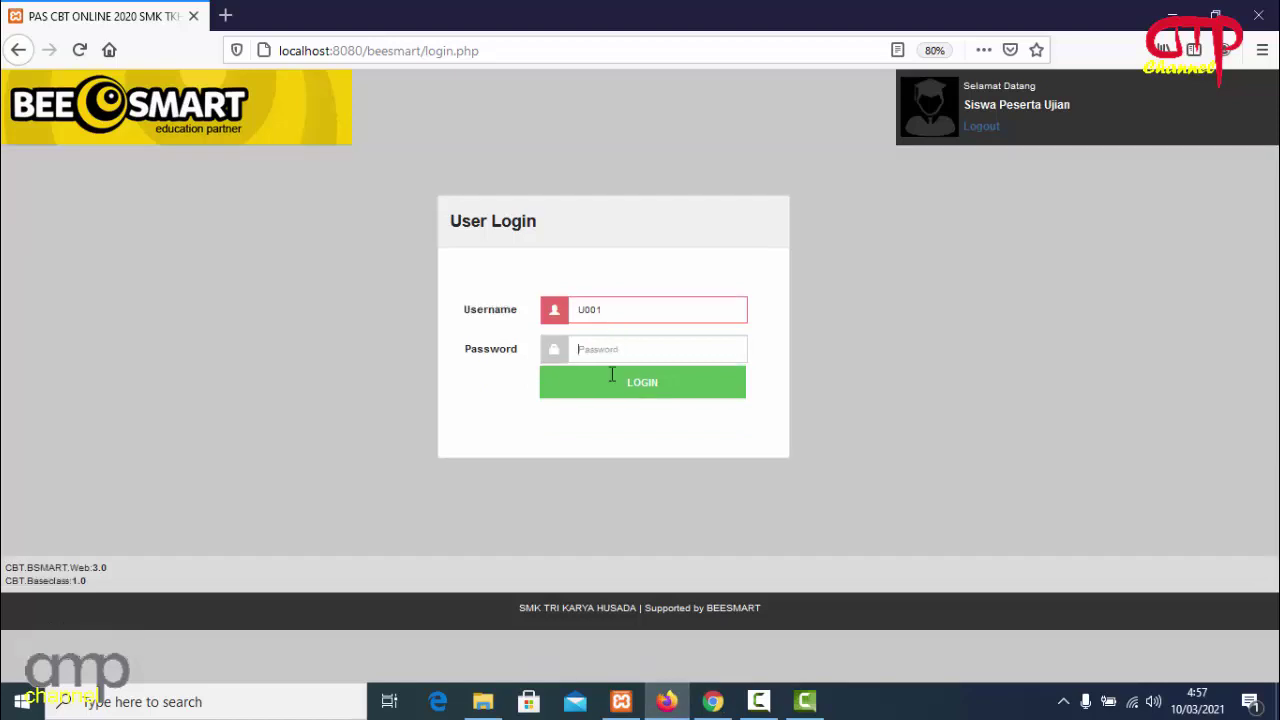
type("123")
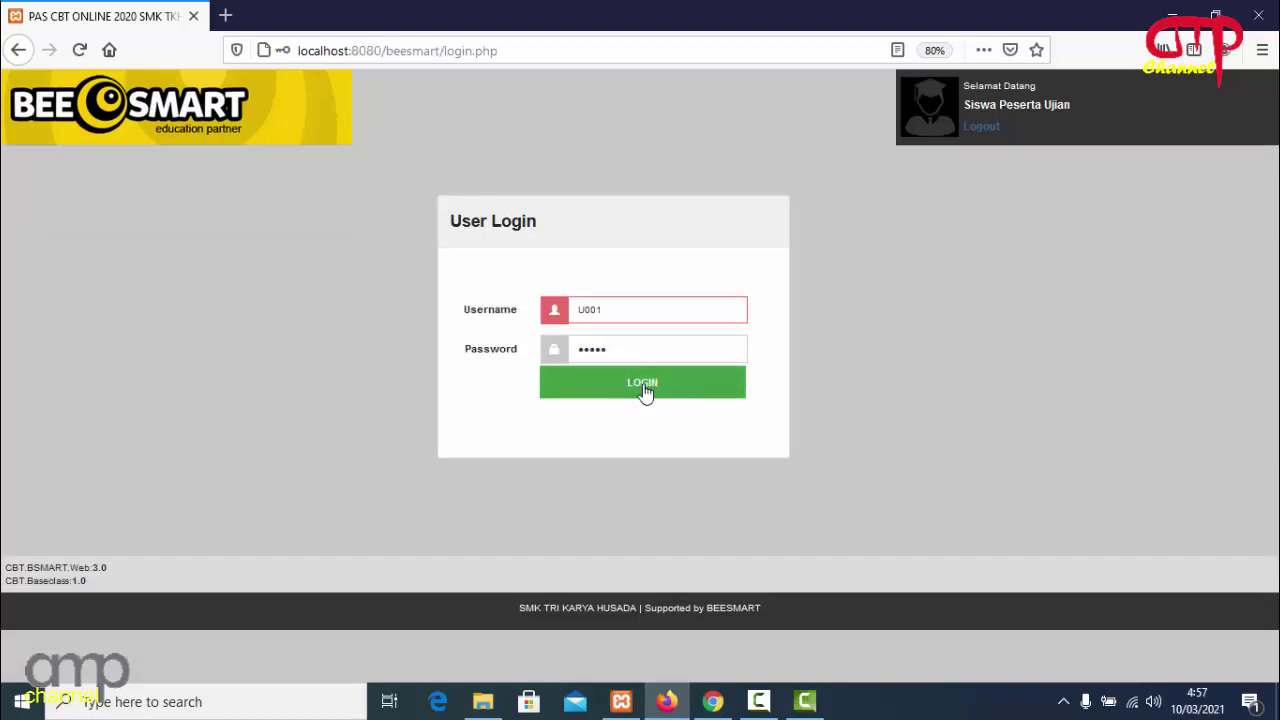
left_click(645, 393)
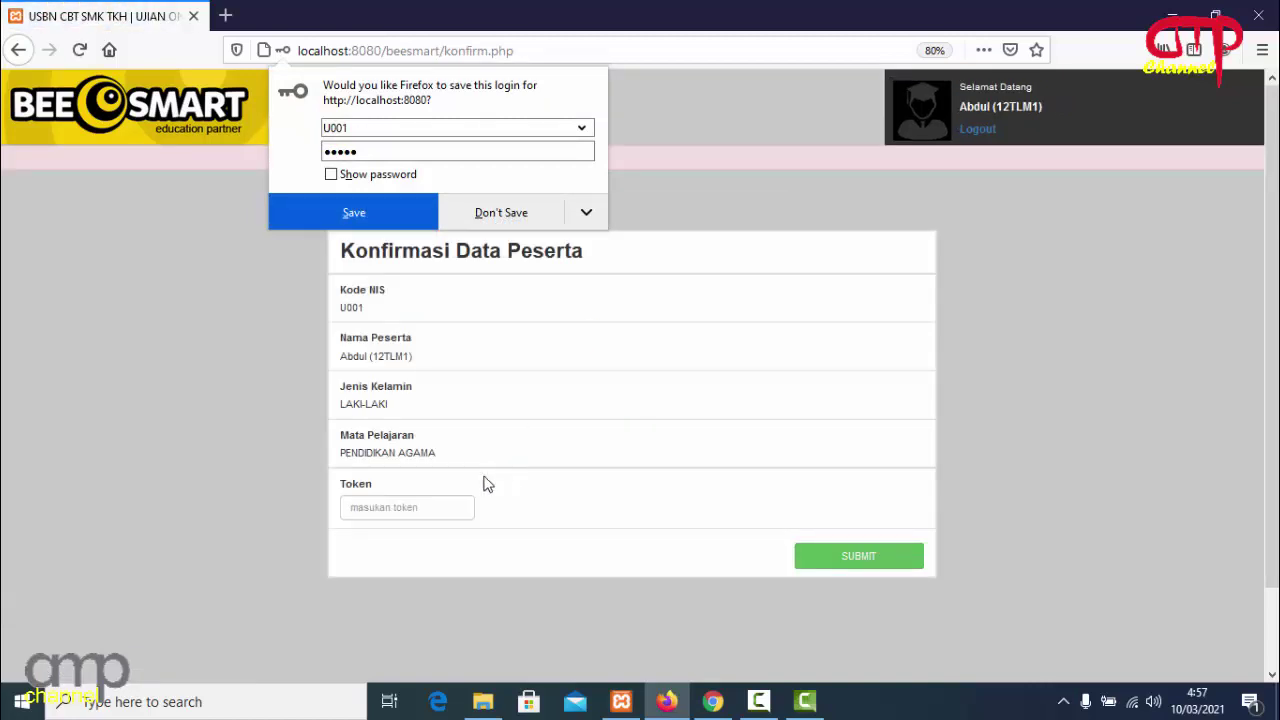
left_click(431, 506)
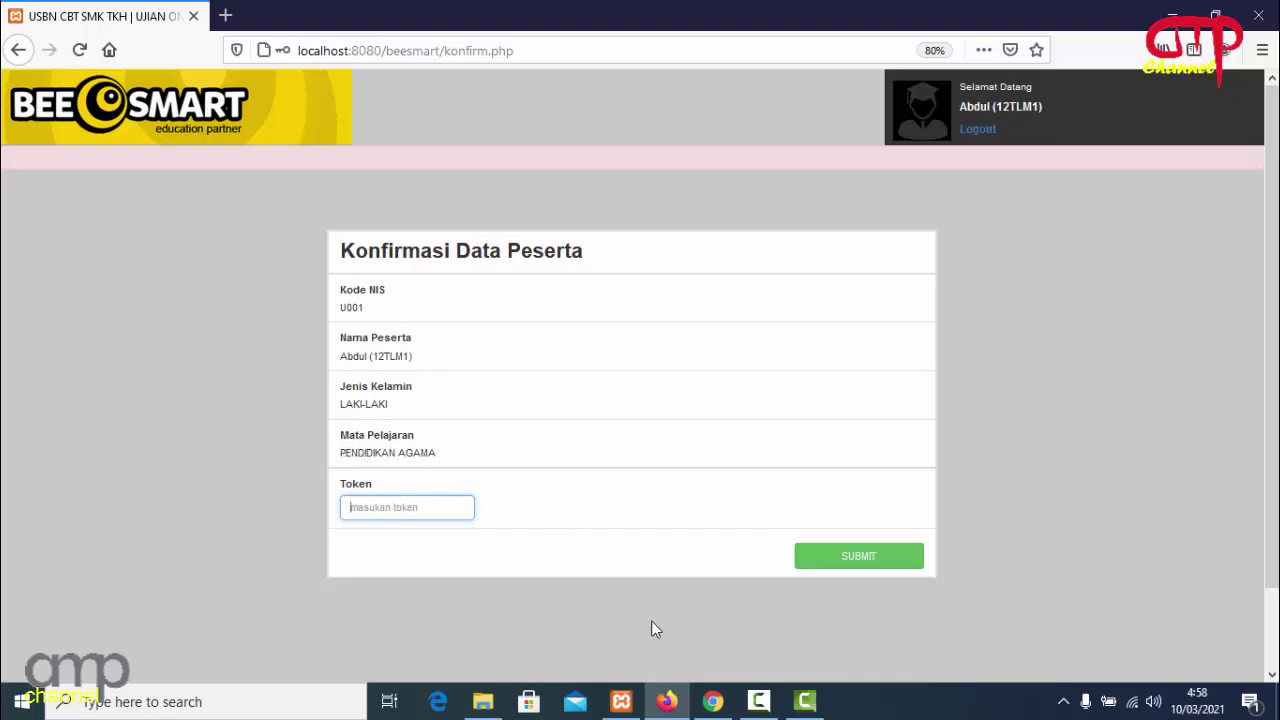
Look up the active test's token in the admin panel, then enter and submit it as the student.
left_click(712, 700)
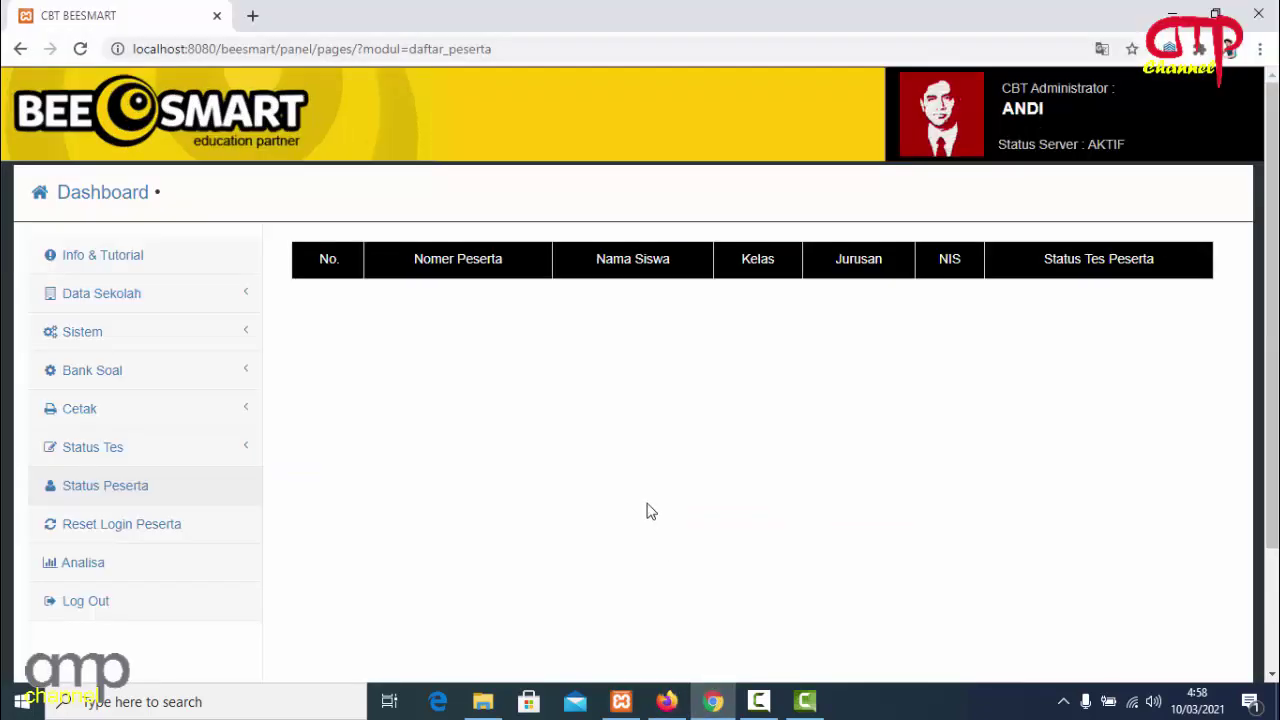
left_click(155, 488)
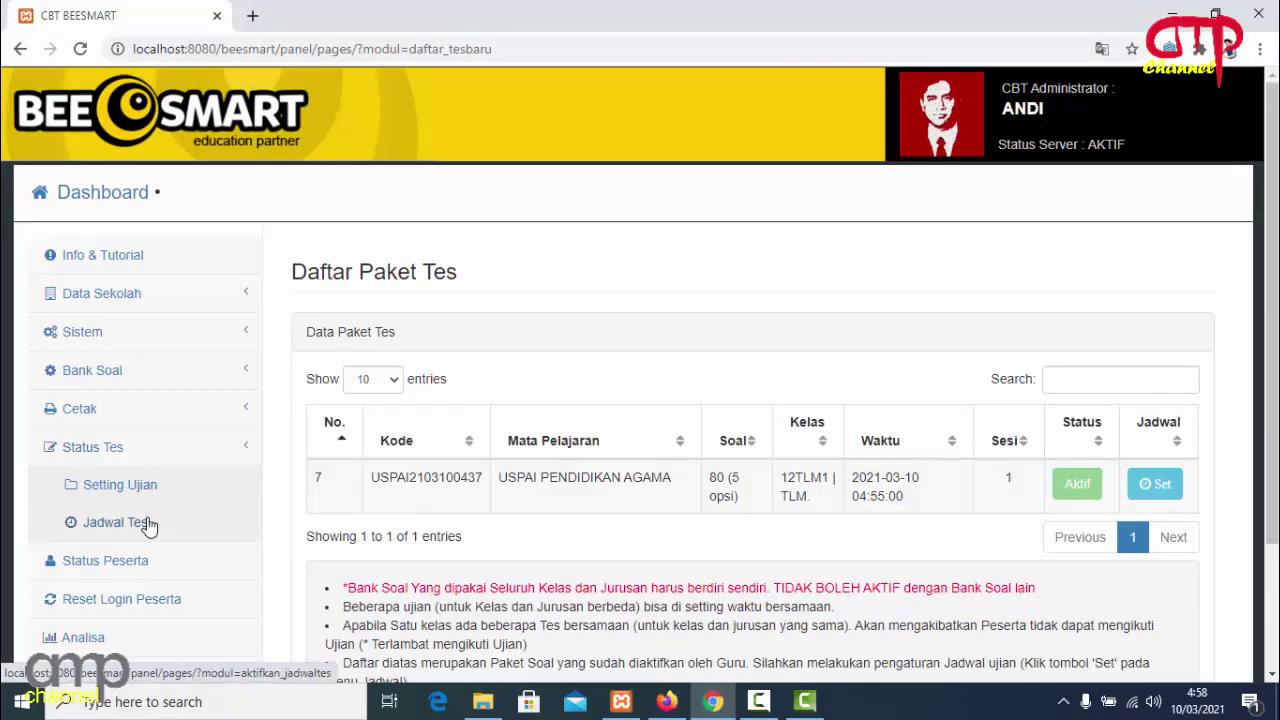
left_click(150, 522)
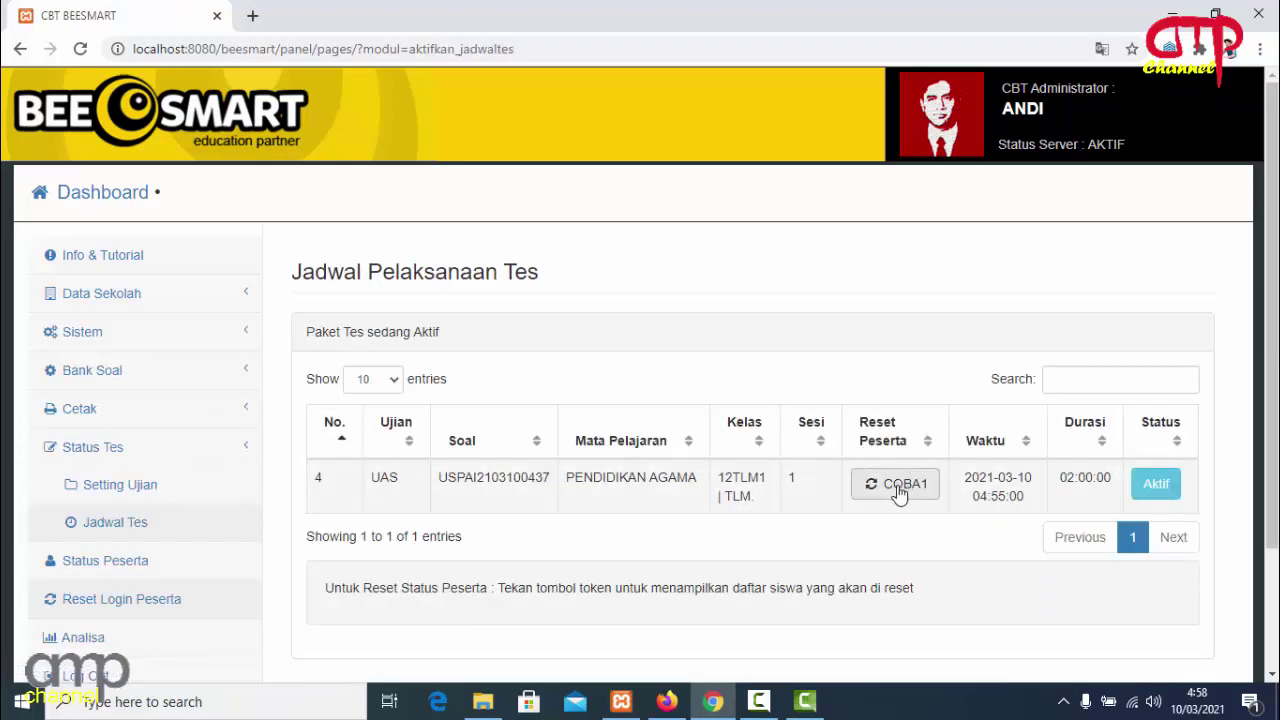
left_click(158, 561)
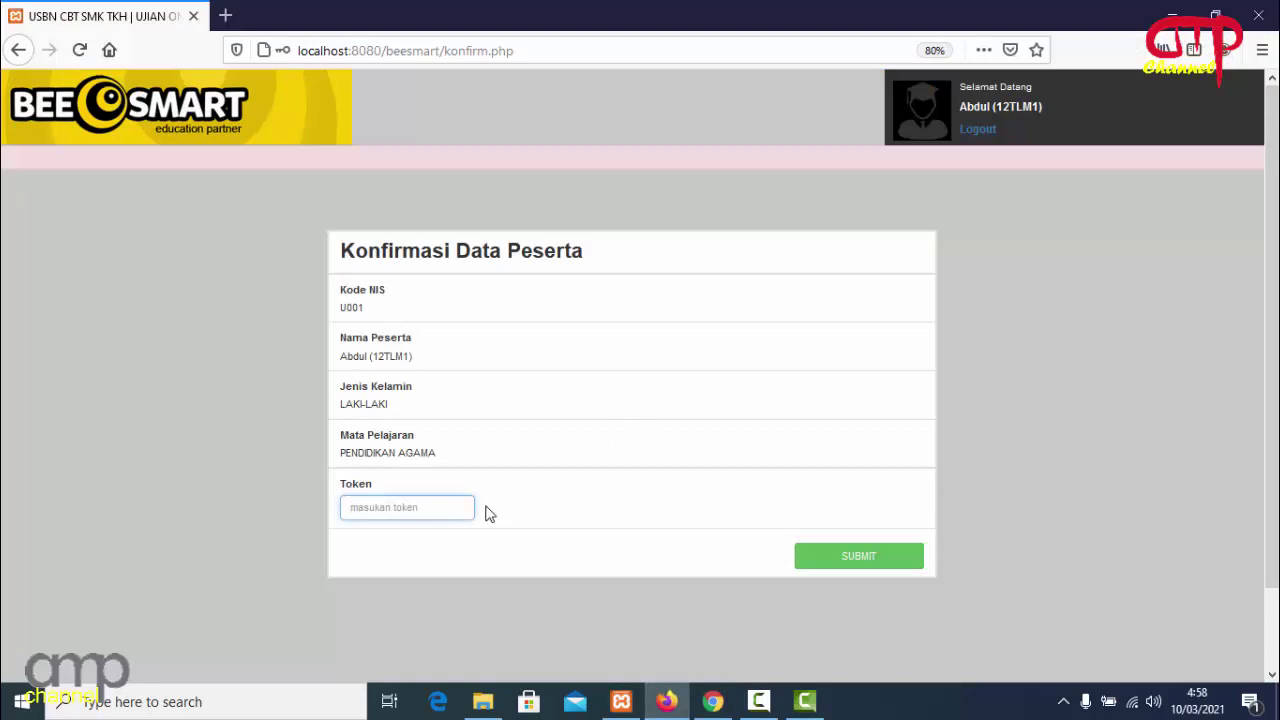
type("COBA1")
left_click(856, 558)
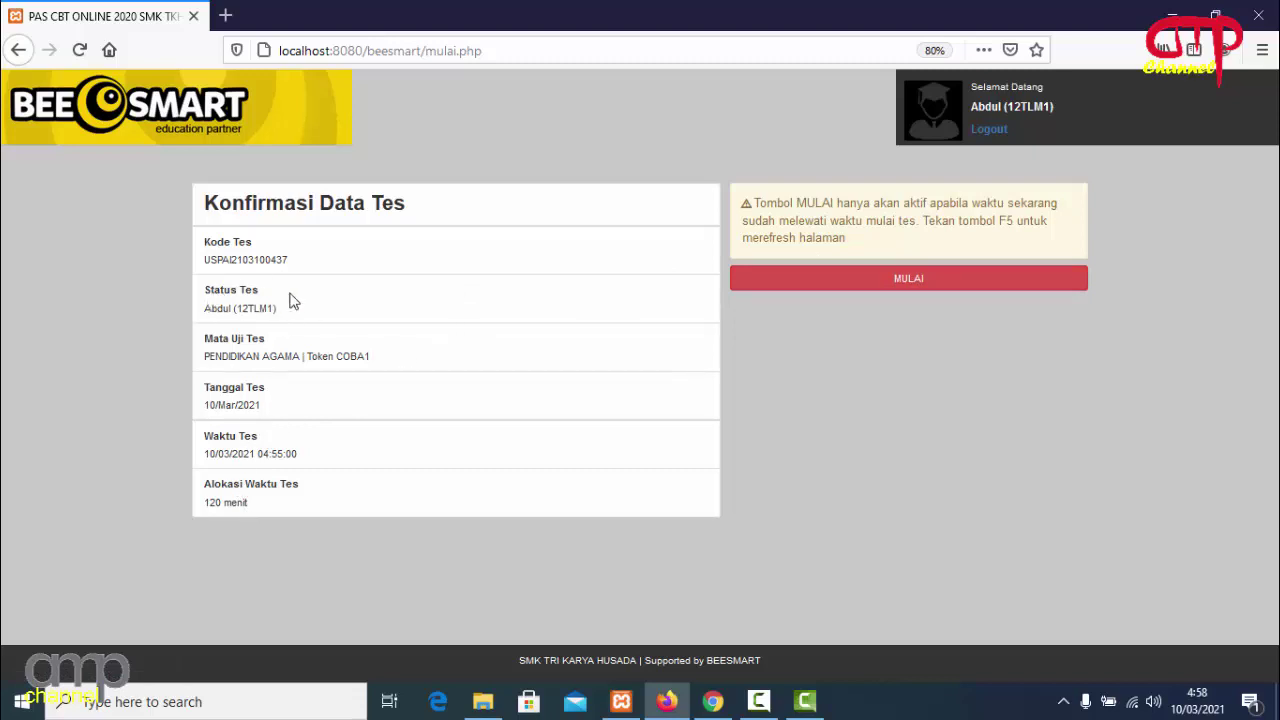
Start the exam with MULAI, view the question list, and advance to question 3.
left_click(909, 280)
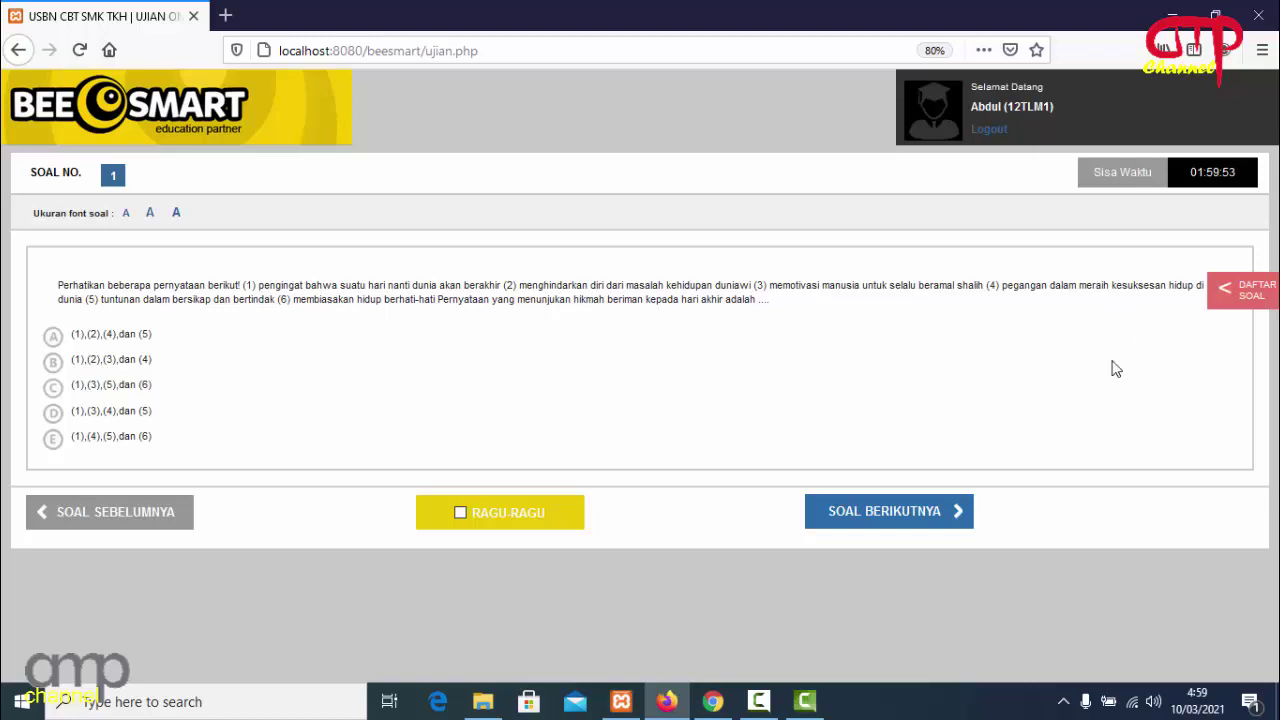
left_click(1240, 300)
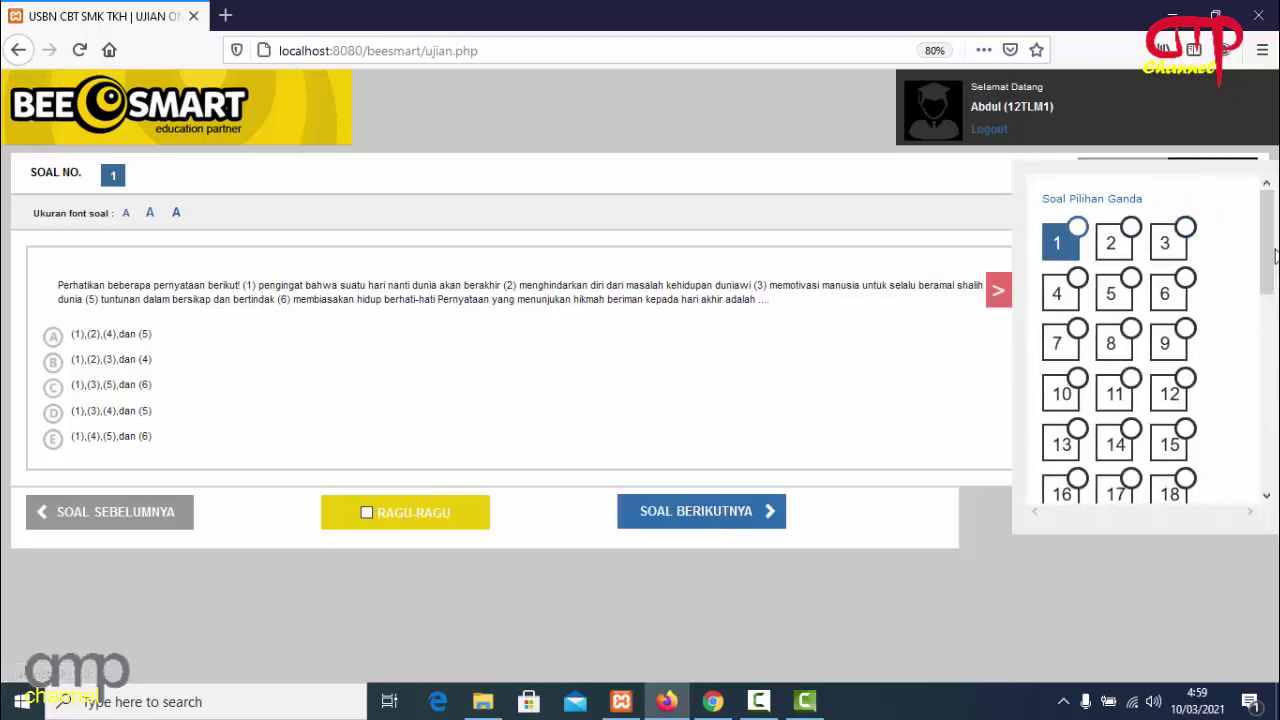
mouse_move(1270, 256)
left_mouse_down()
mouse_move(1272, 450)
mouse_move(1274, 234)
left_mouse_up()
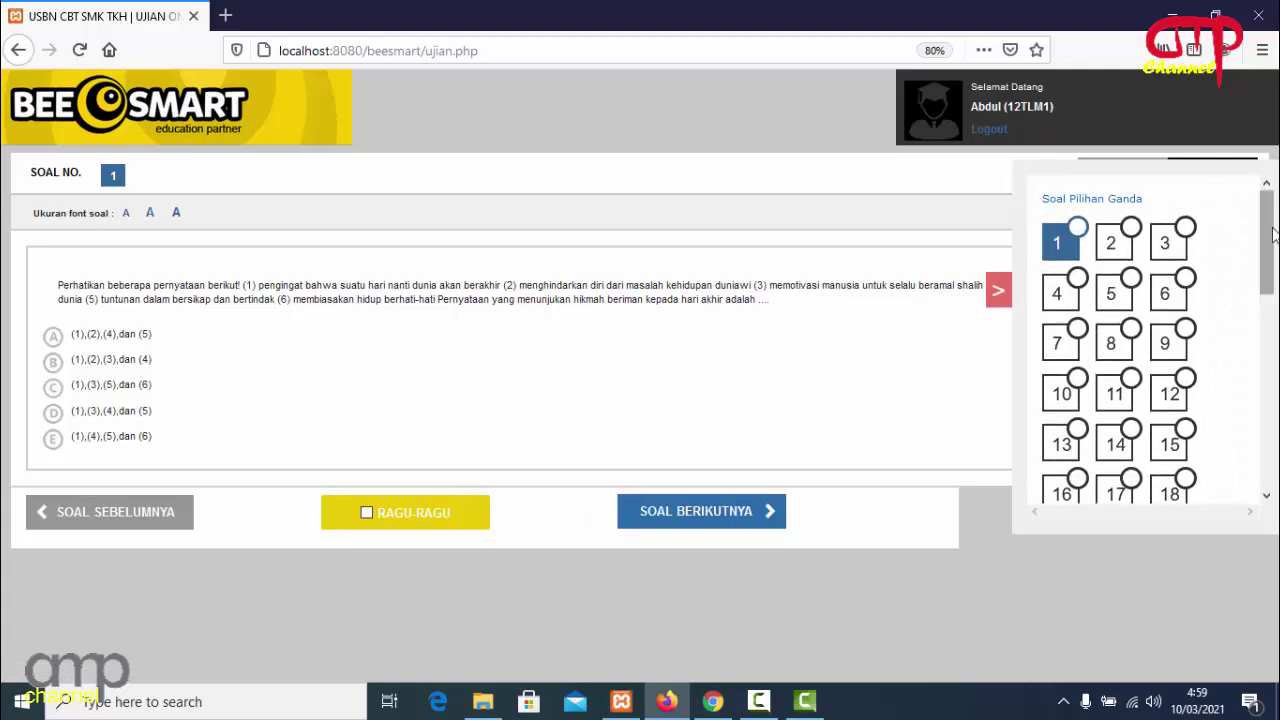
left_click(680, 515)
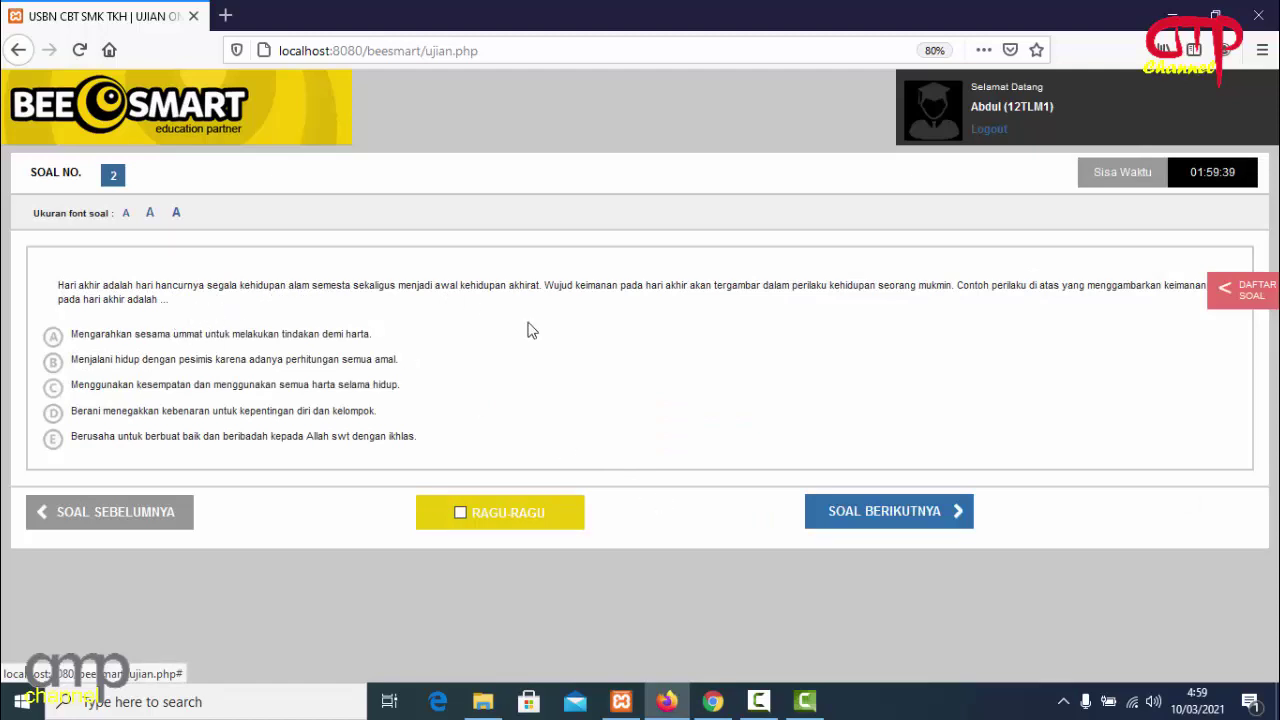
left_click(900, 502)
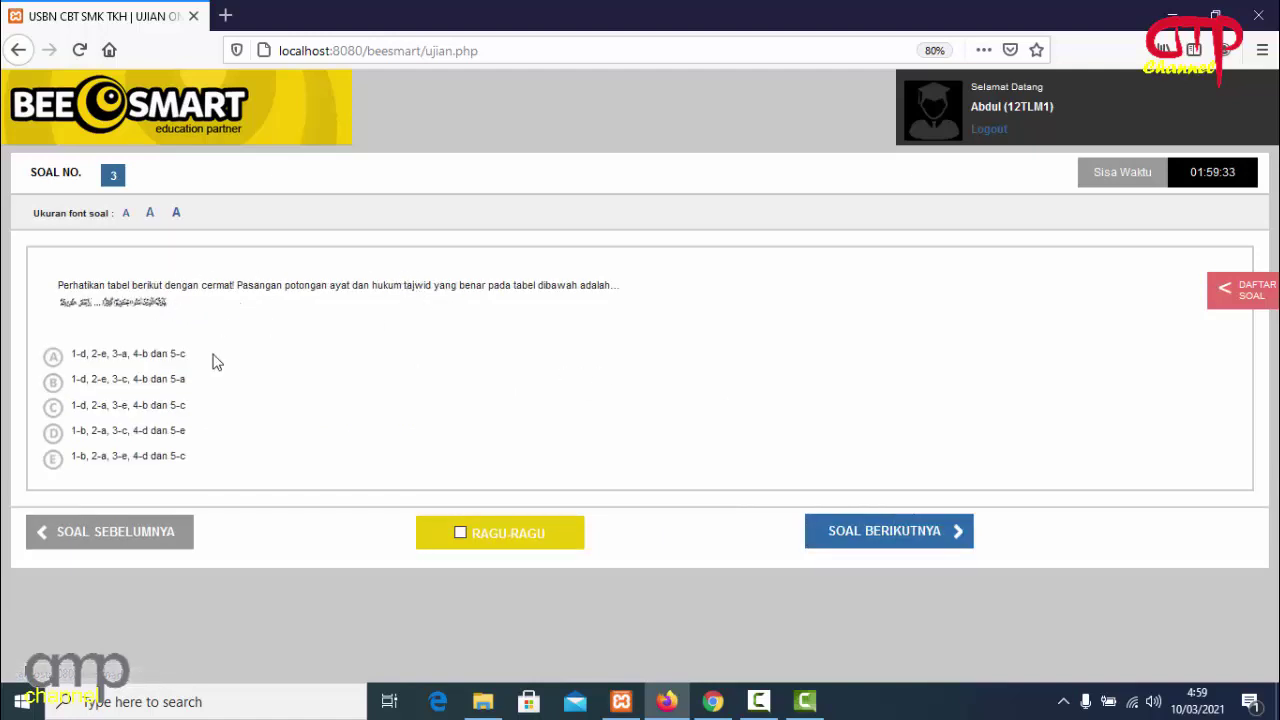
Enlarge and close the Arabic images in questions 3 and 4, then reach question 5.
left_click(137, 305)
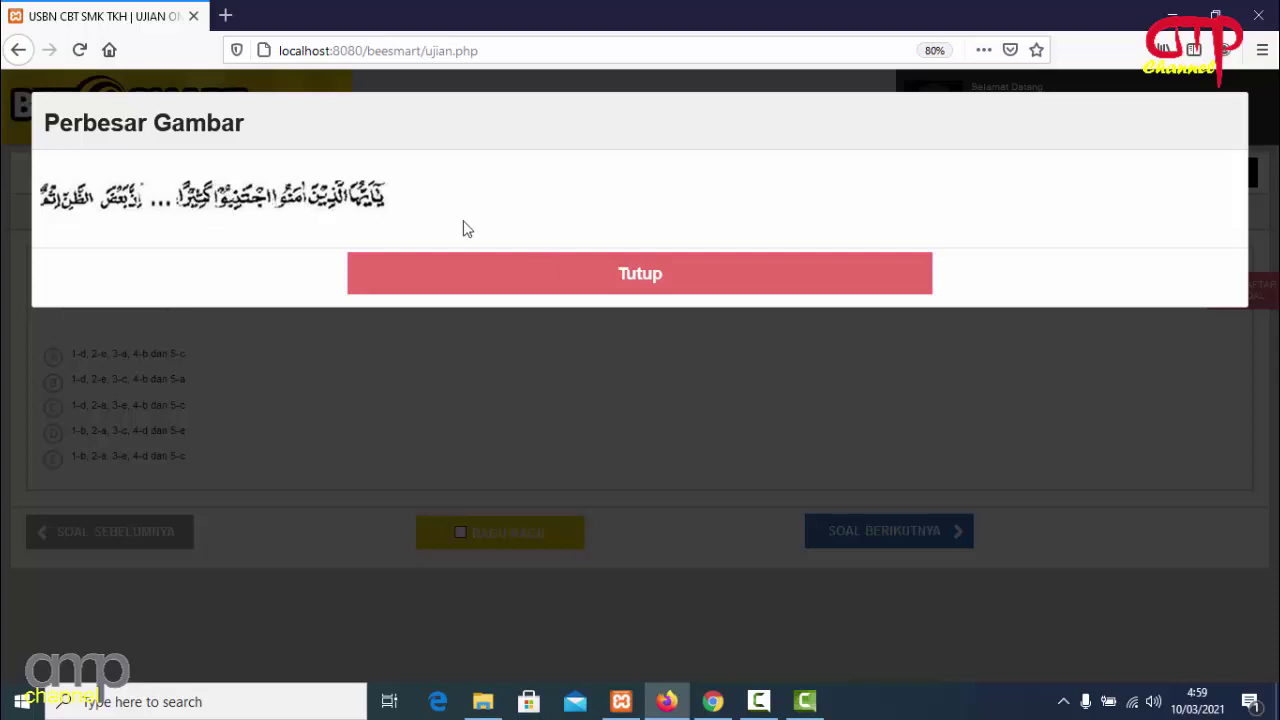
left_click(563, 283)
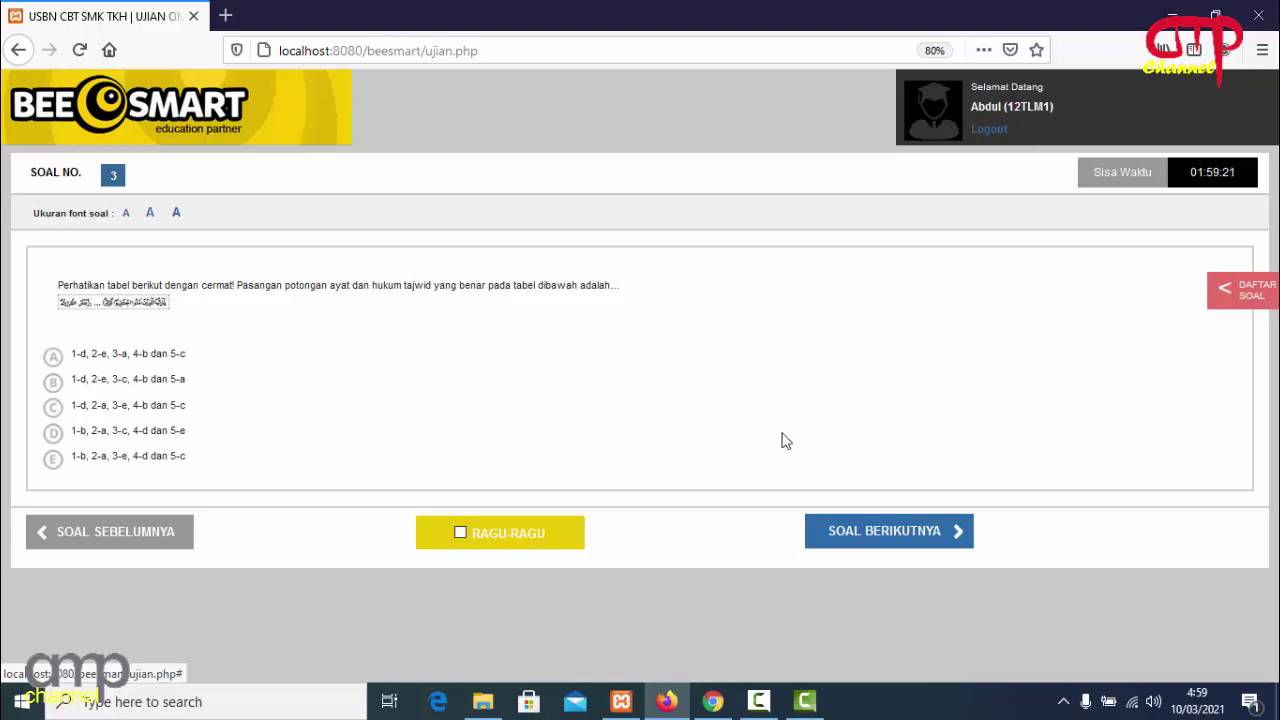
left_click(928, 540)
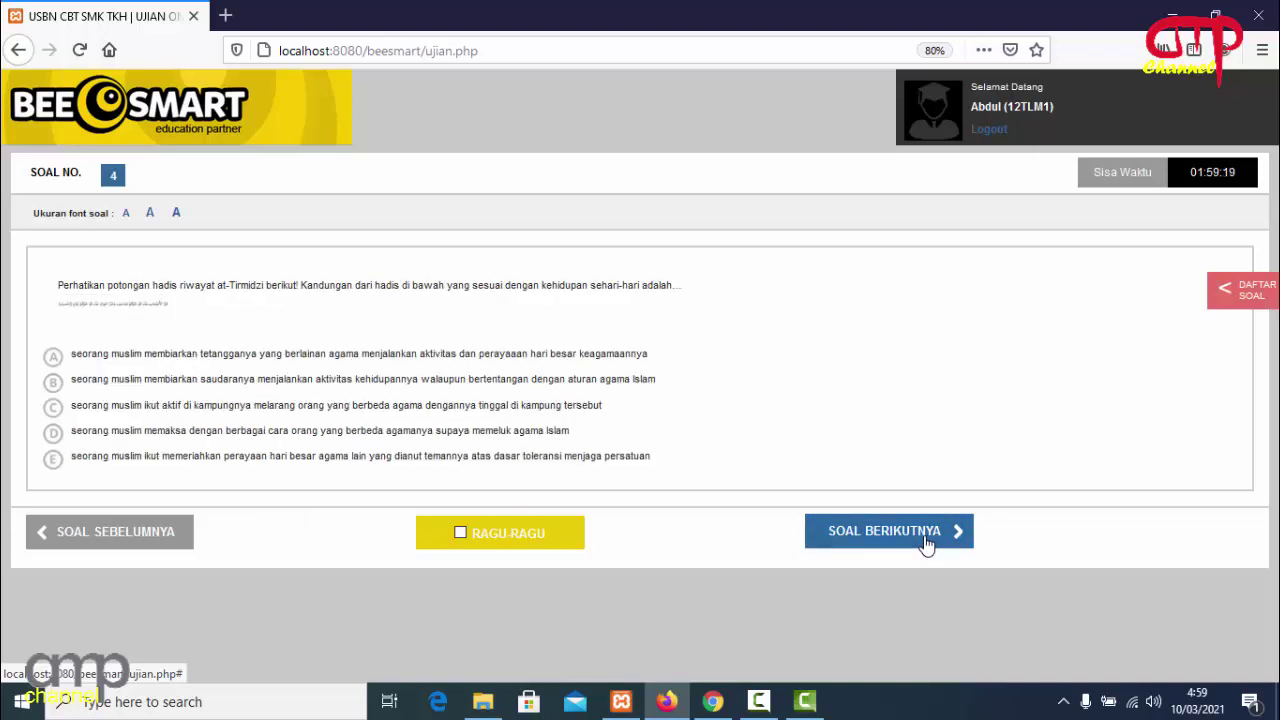
left_click(140, 304)
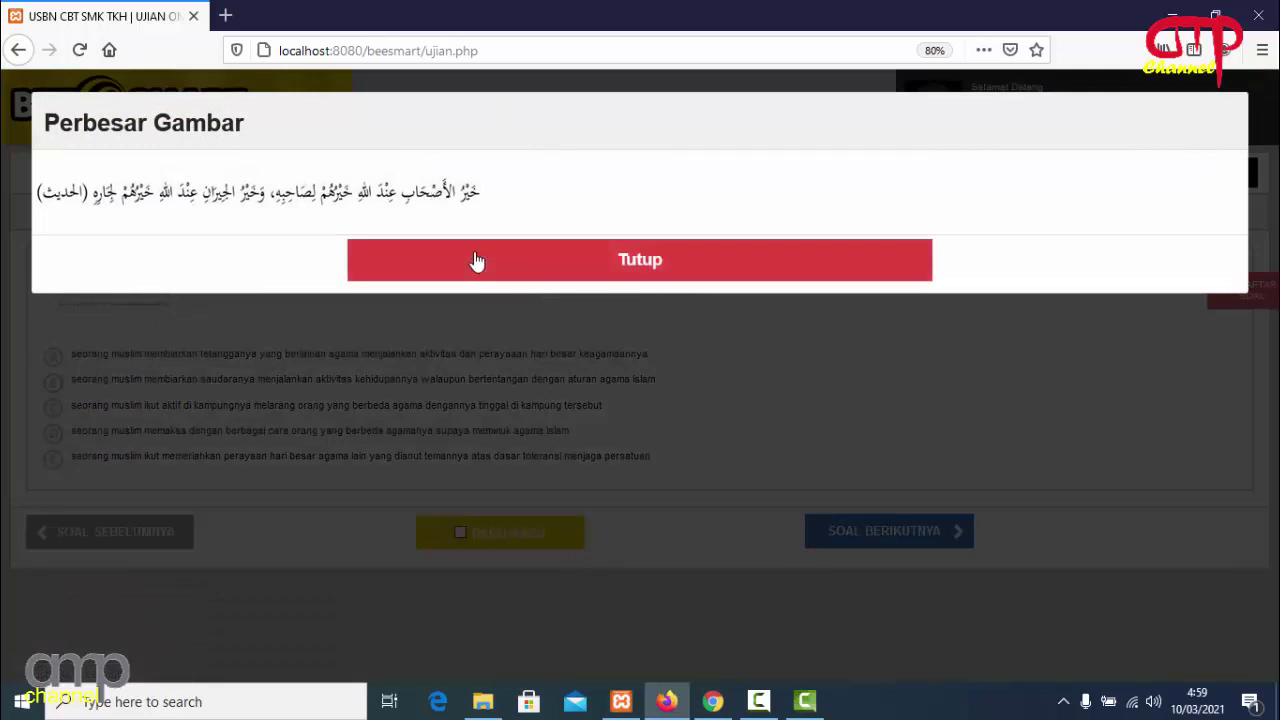
left_click(477, 263)
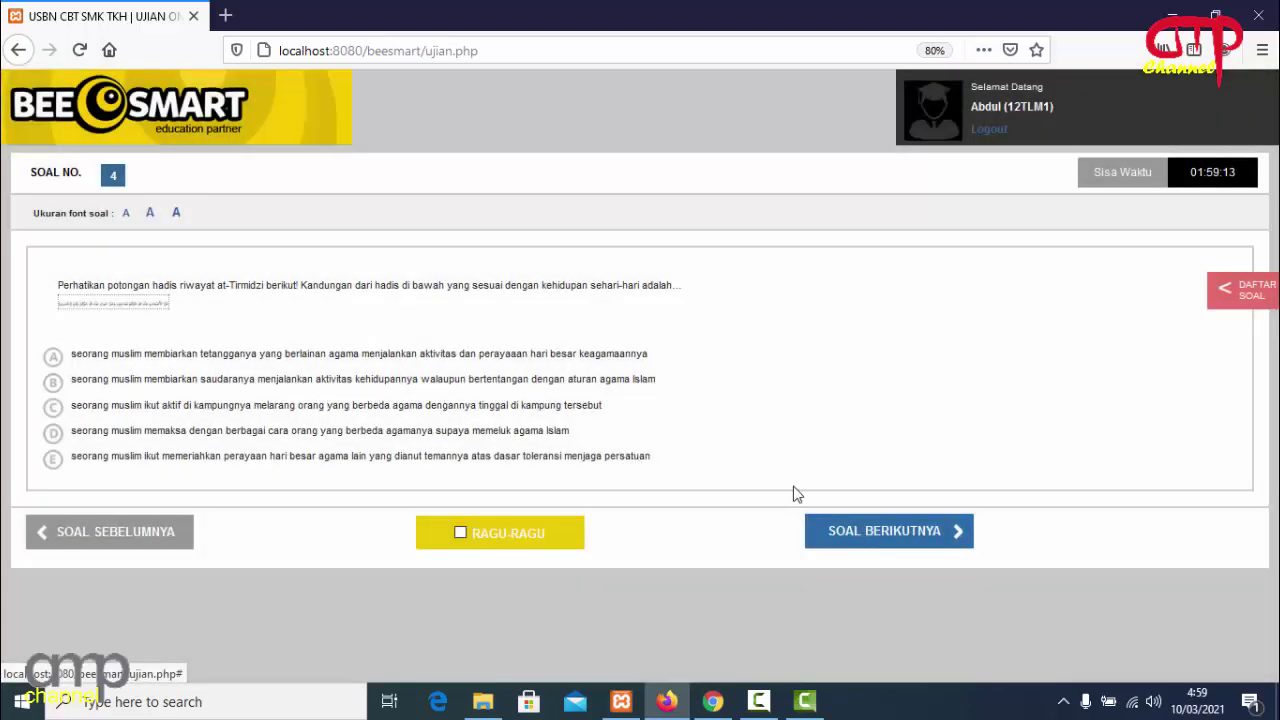
left_click(861, 534)
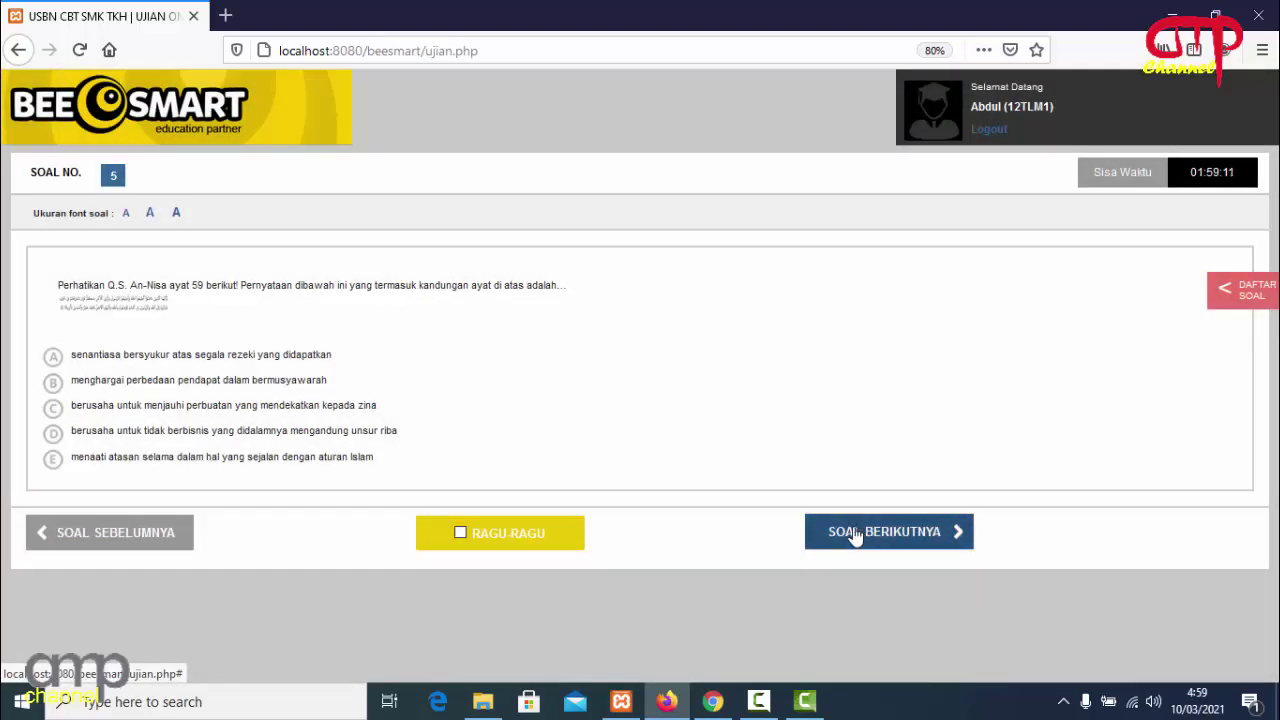
Check the student's in-progress status in the admin panel, then step the exam back to question 4.
left_click(712, 702)
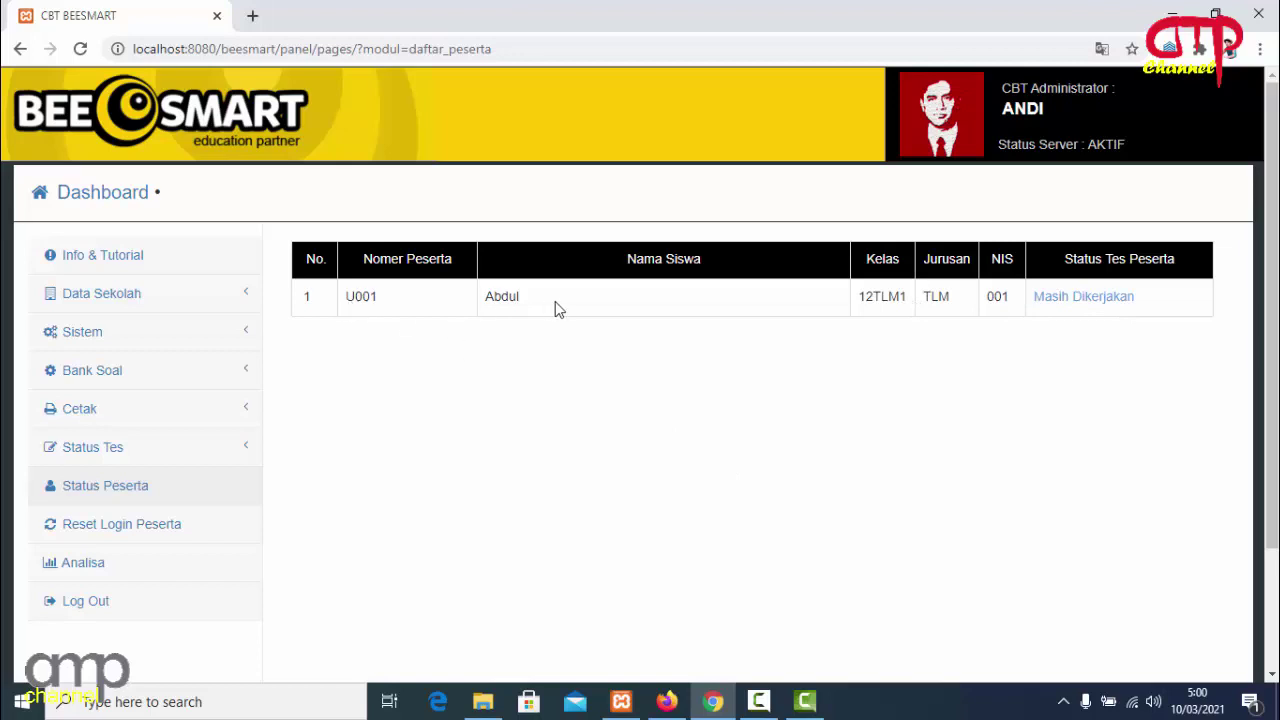
left_click(666, 701)
left_click(153, 538)
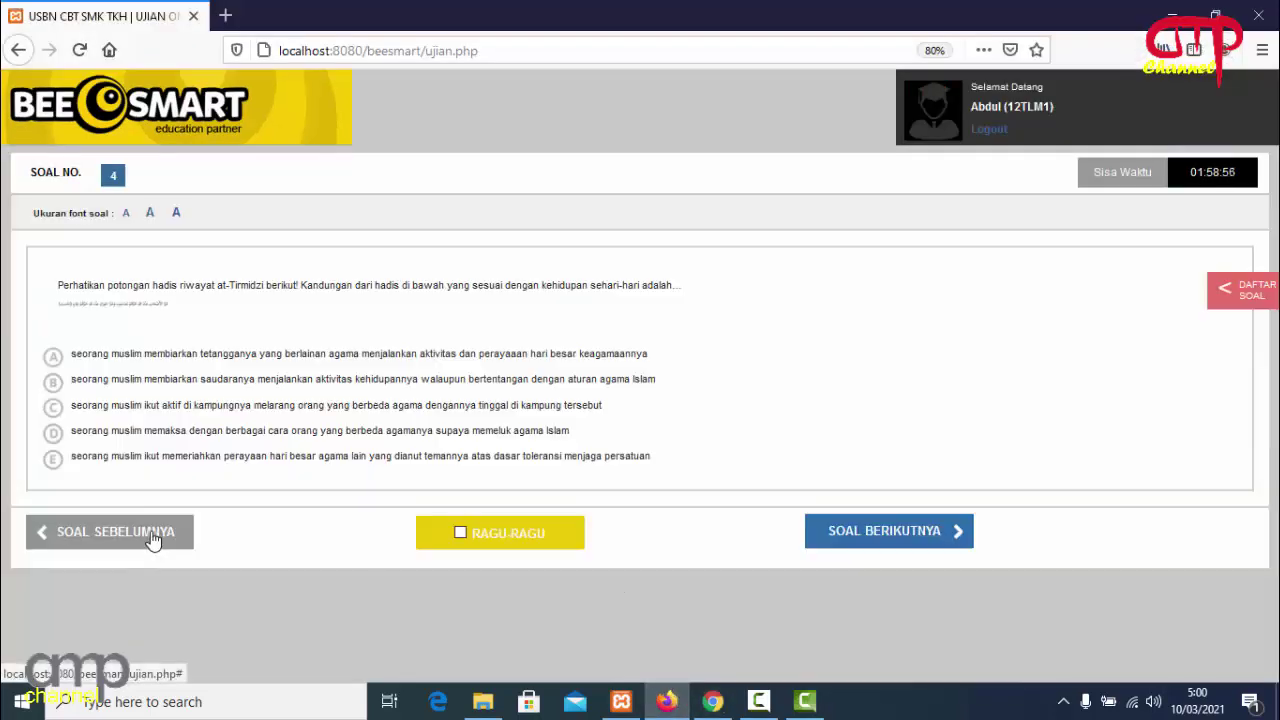
Go back to question 1 and choose answer A on questions 1 through 10.
left_click(153, 538)
left_click(153, 538)
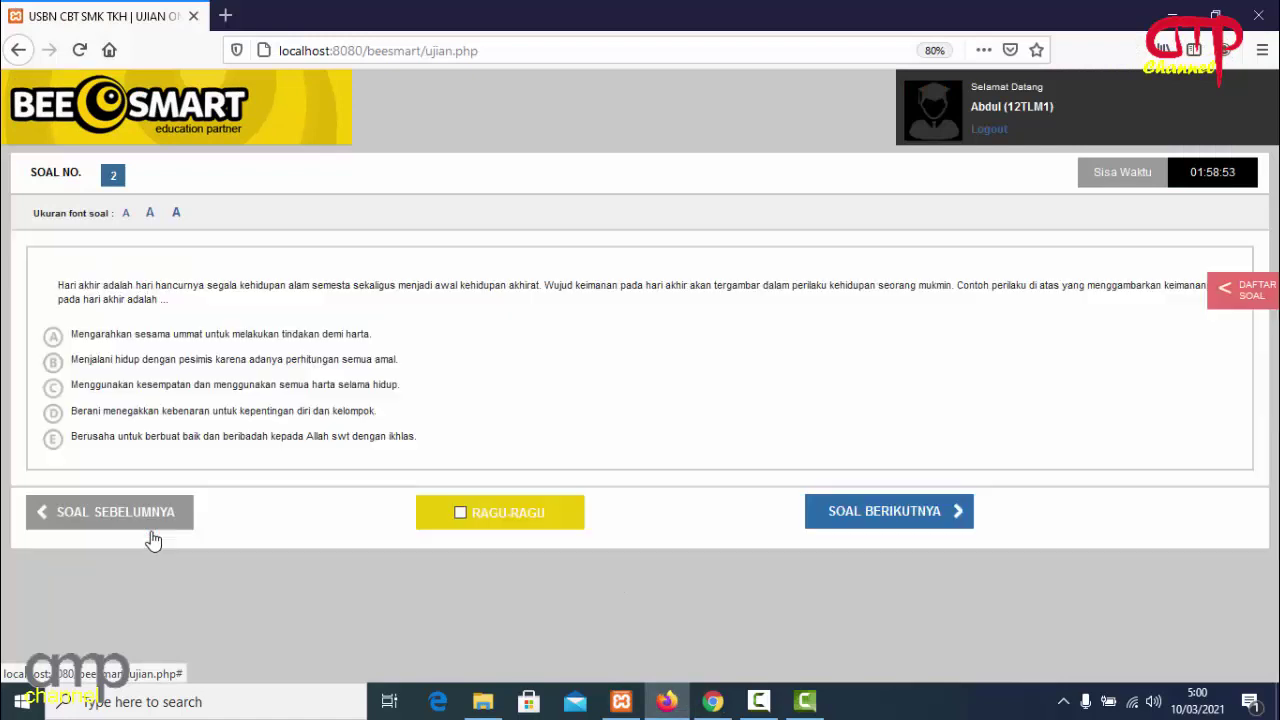
left_click(151, 529)
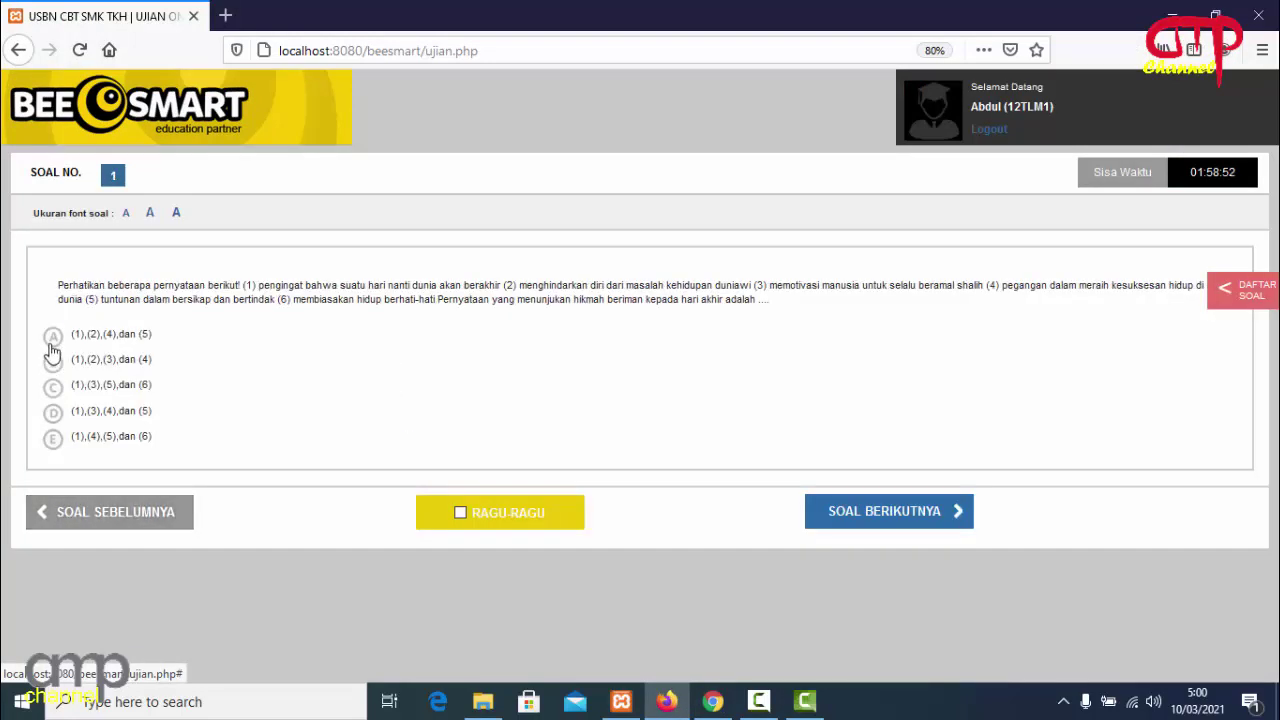
left_click(53, 336)
left_click(851, 512)
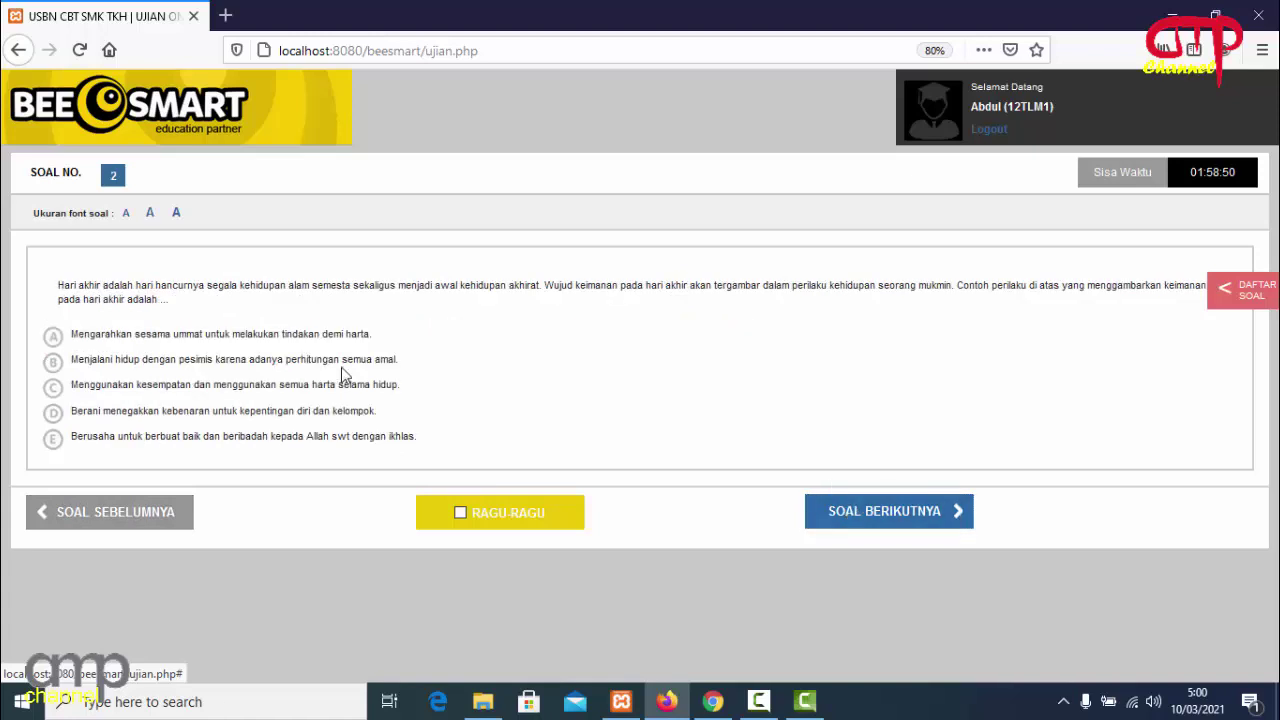
left_click(55, 337)
left_click(830, 505)
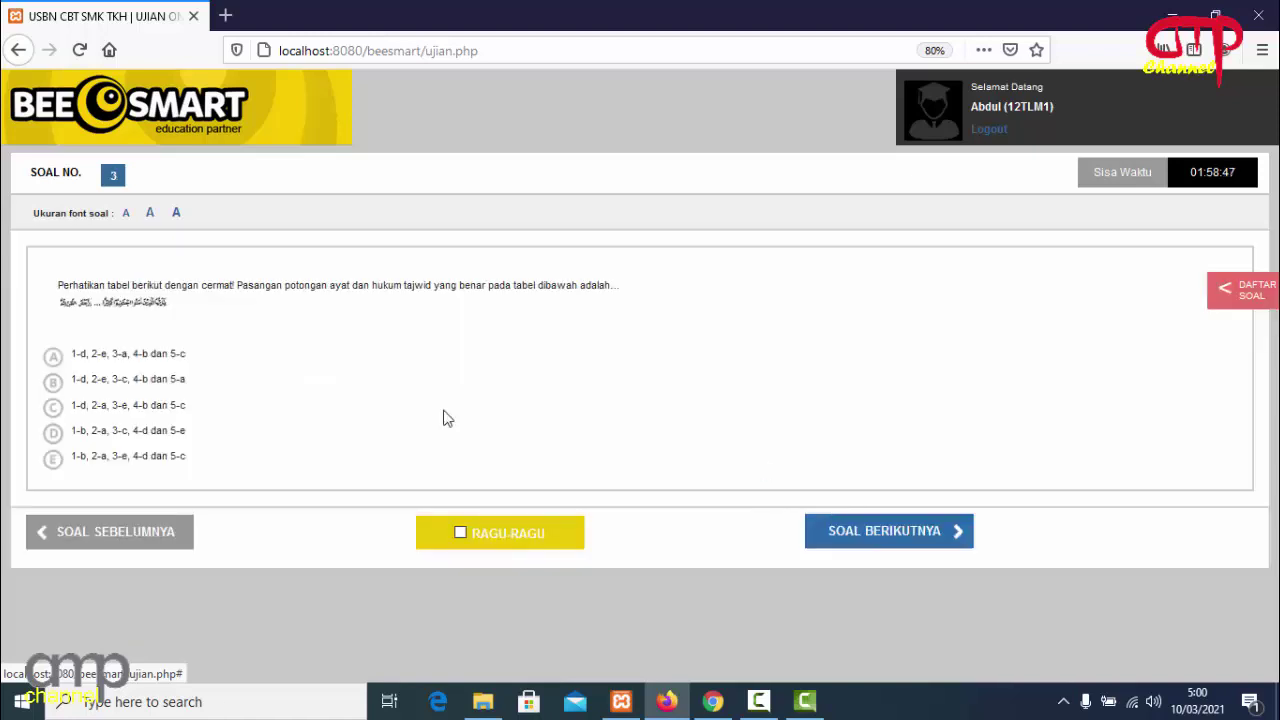
left_click(52, 359)
left_click(905, 552)
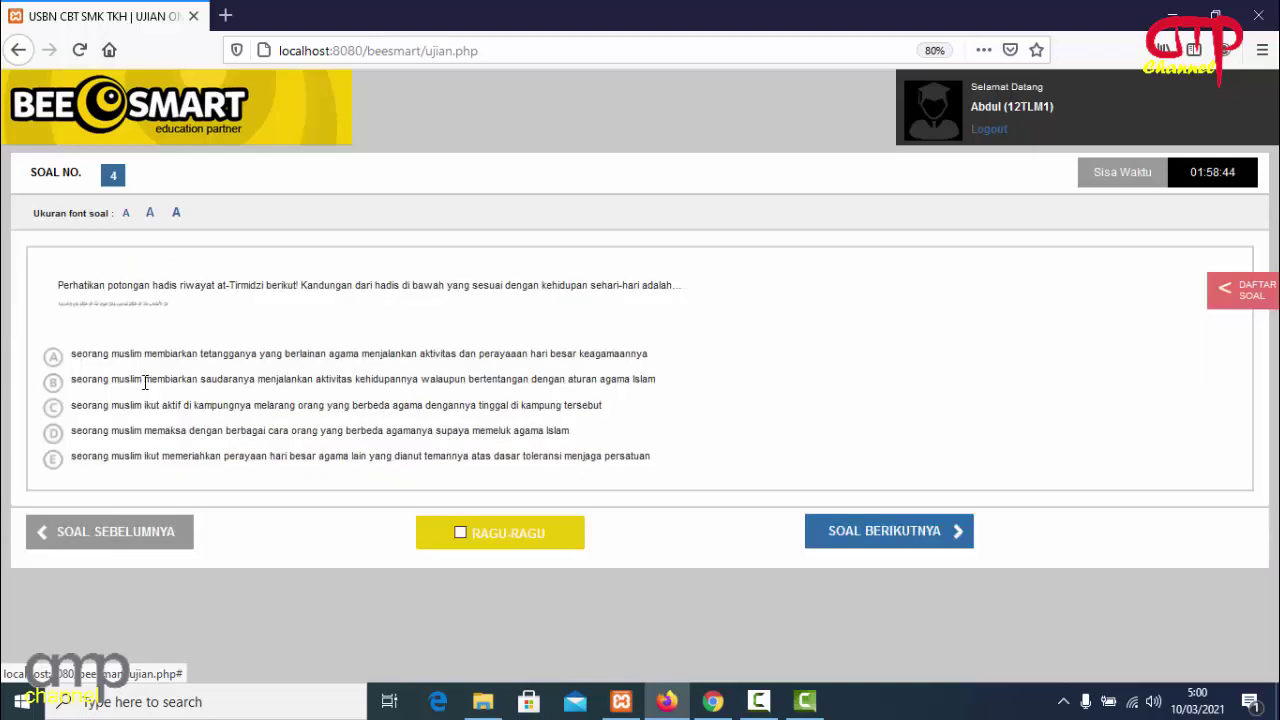
left_click(53, 358)
left_click(829, 533)
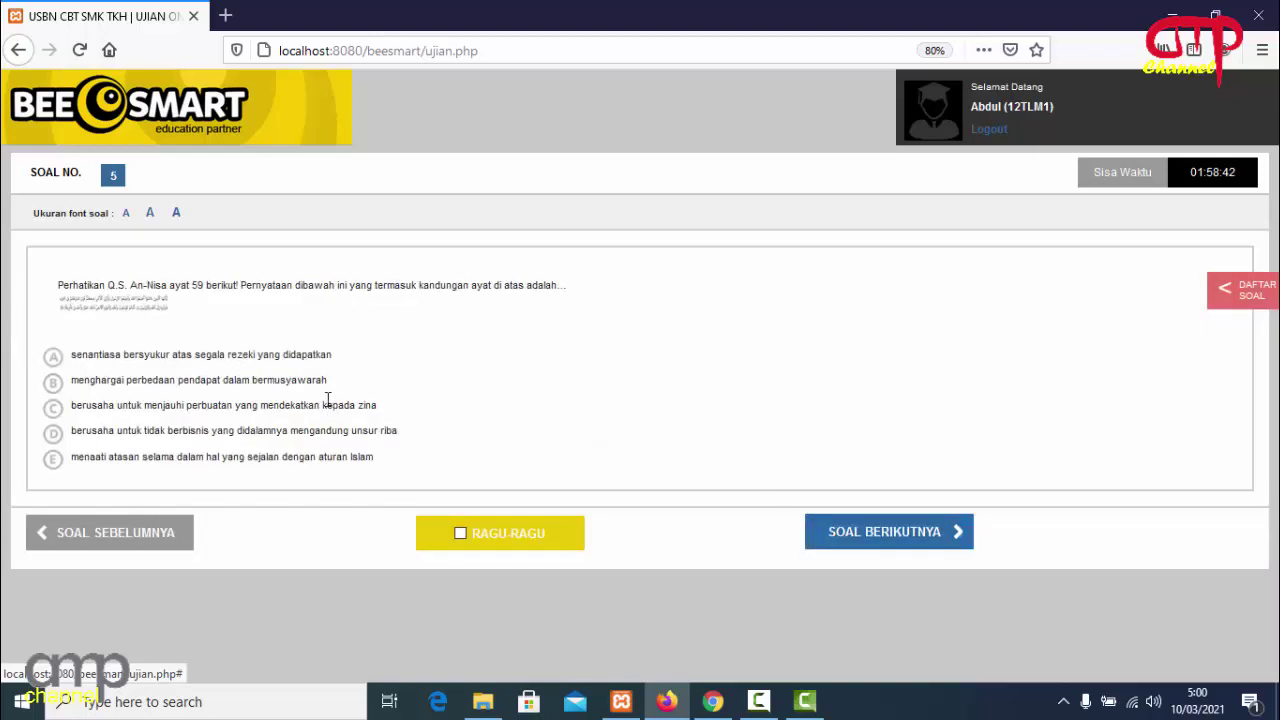
left_click(52, 358)
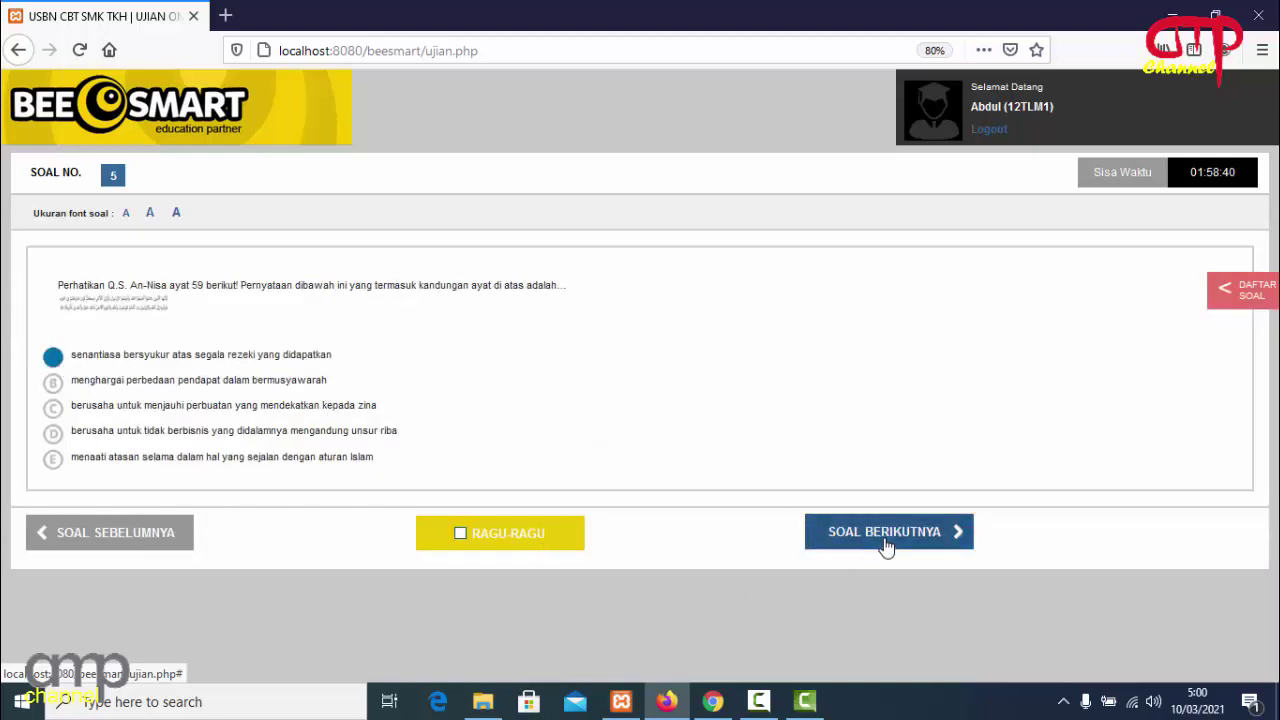
left_click(886, 541)
left_click(51, 342)
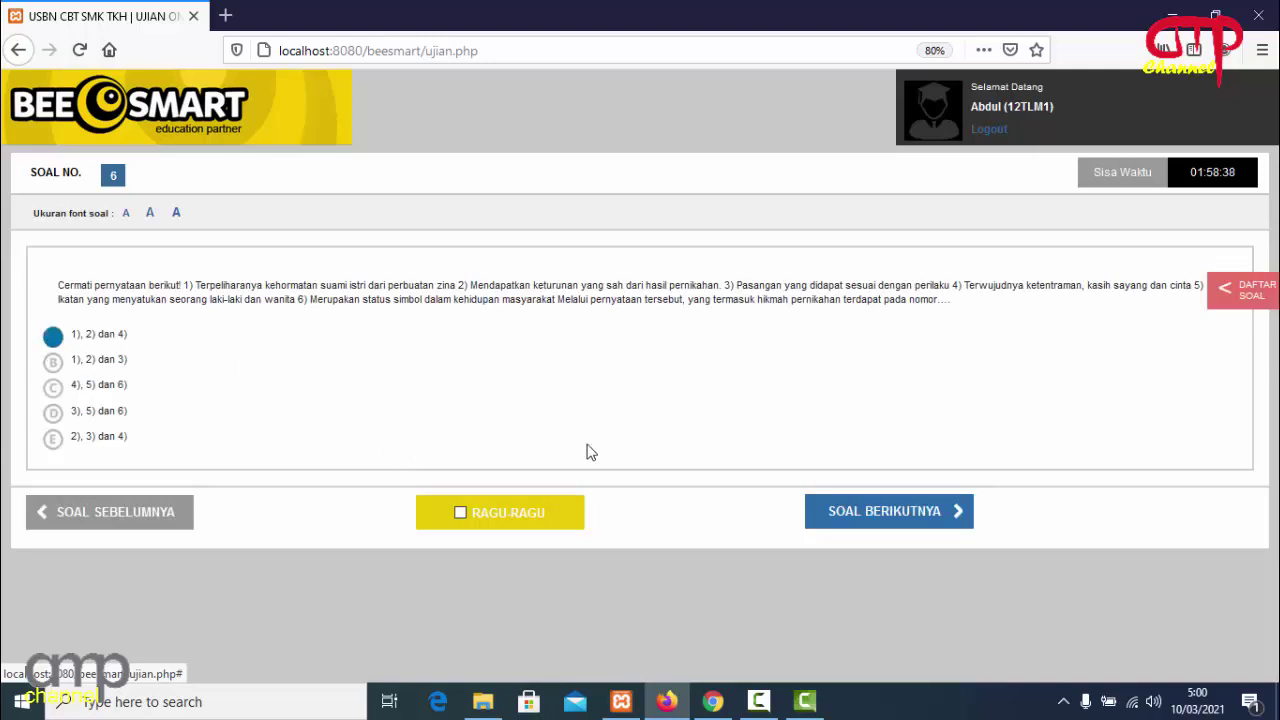
left_click(849, 526)
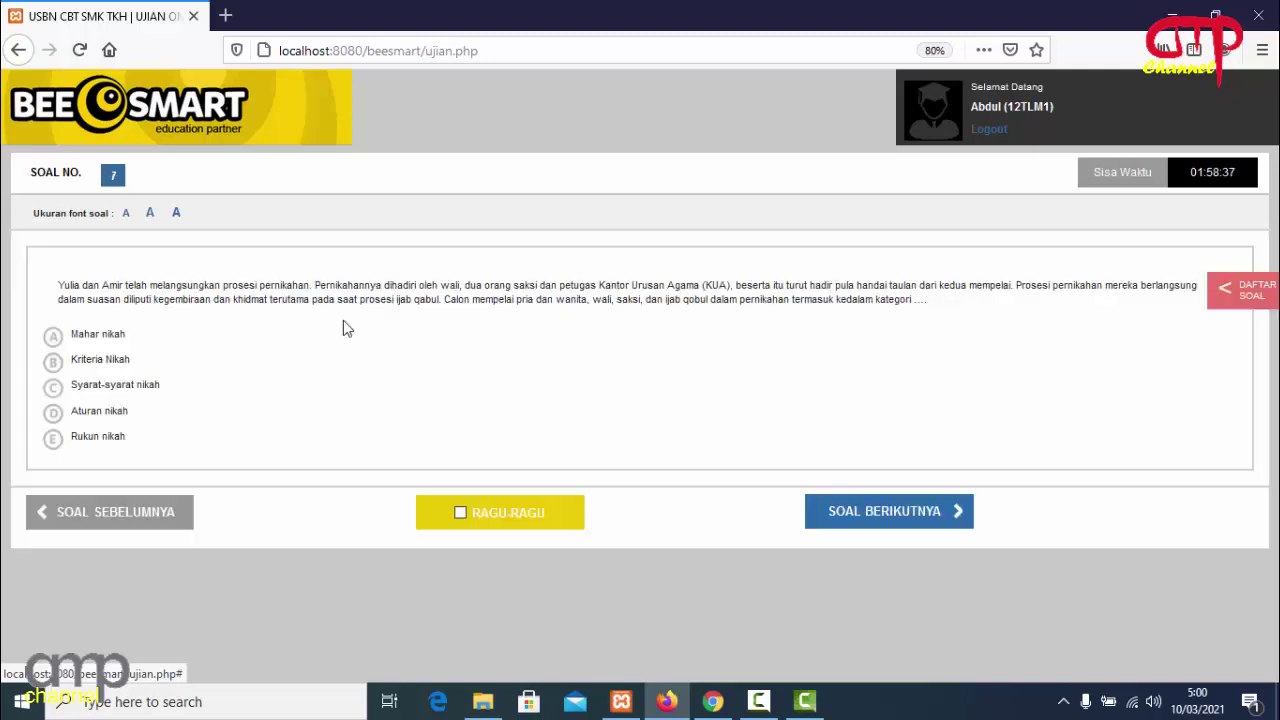
left_click(52, 336)
left_click(826, 515)
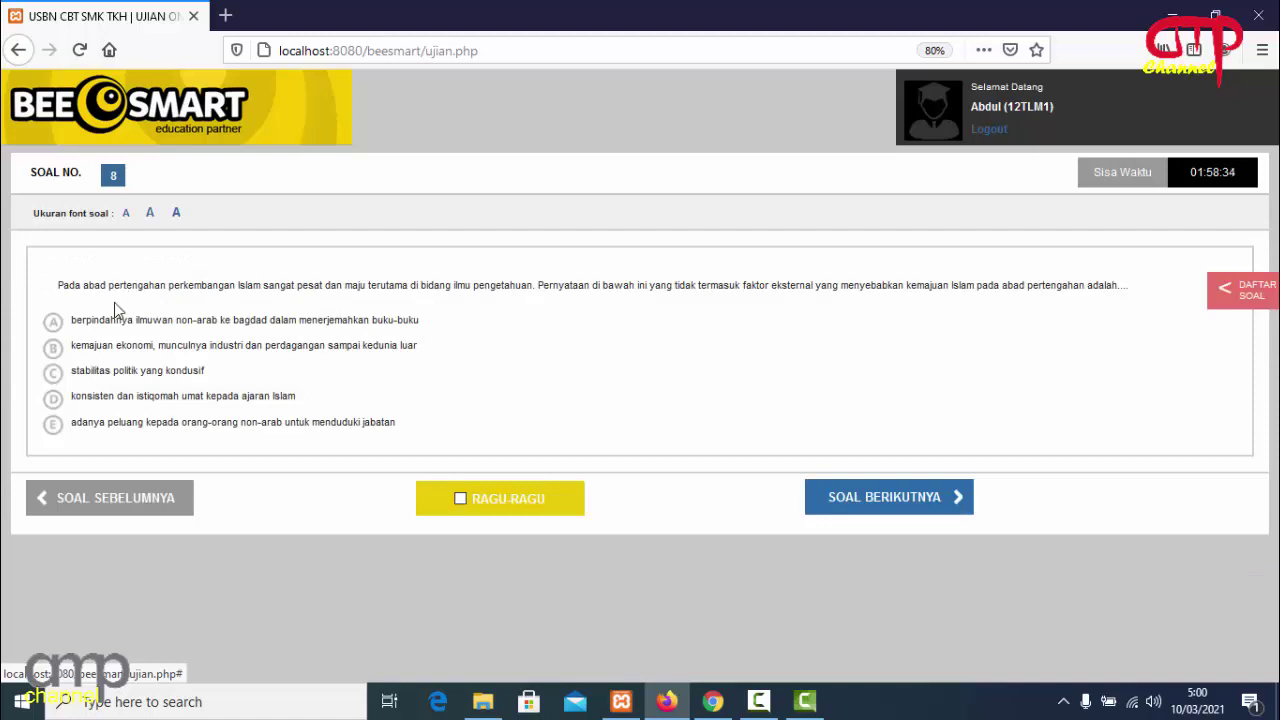
left_click(52, 321)
left_click(884, 497)
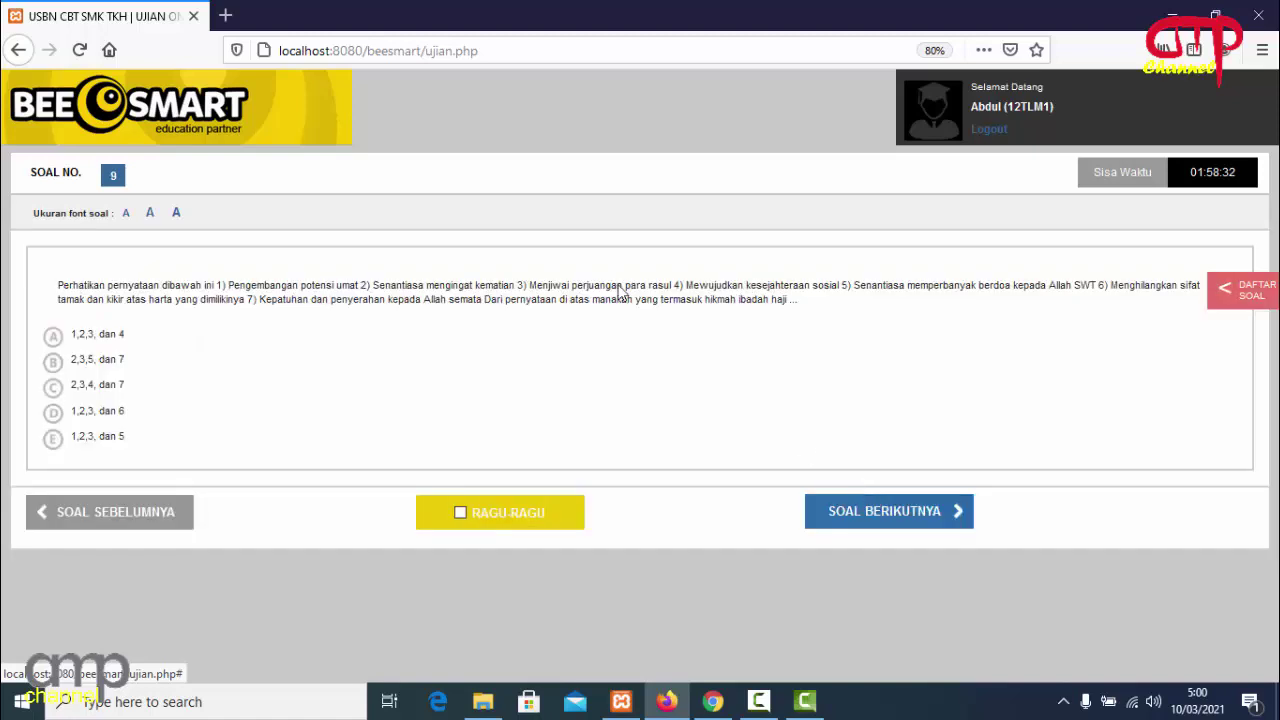
left_click(53, 337)
left_click(893, 508)
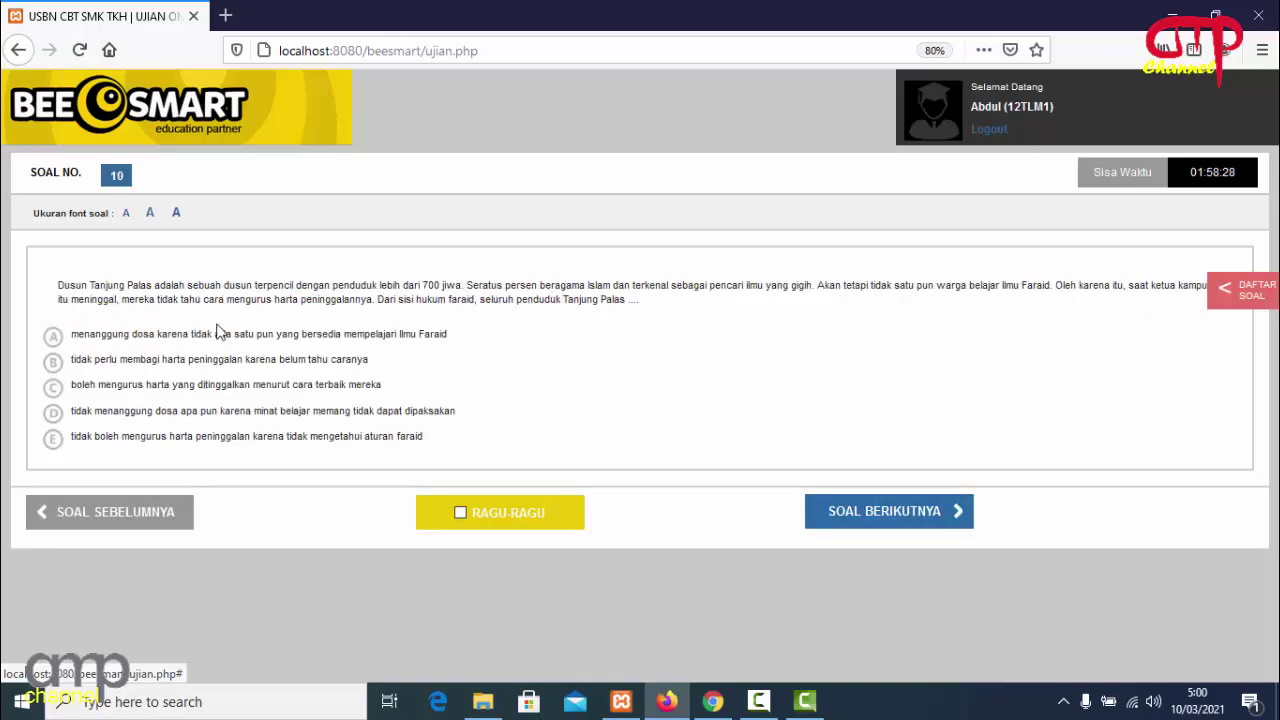
left_click(53, 336)
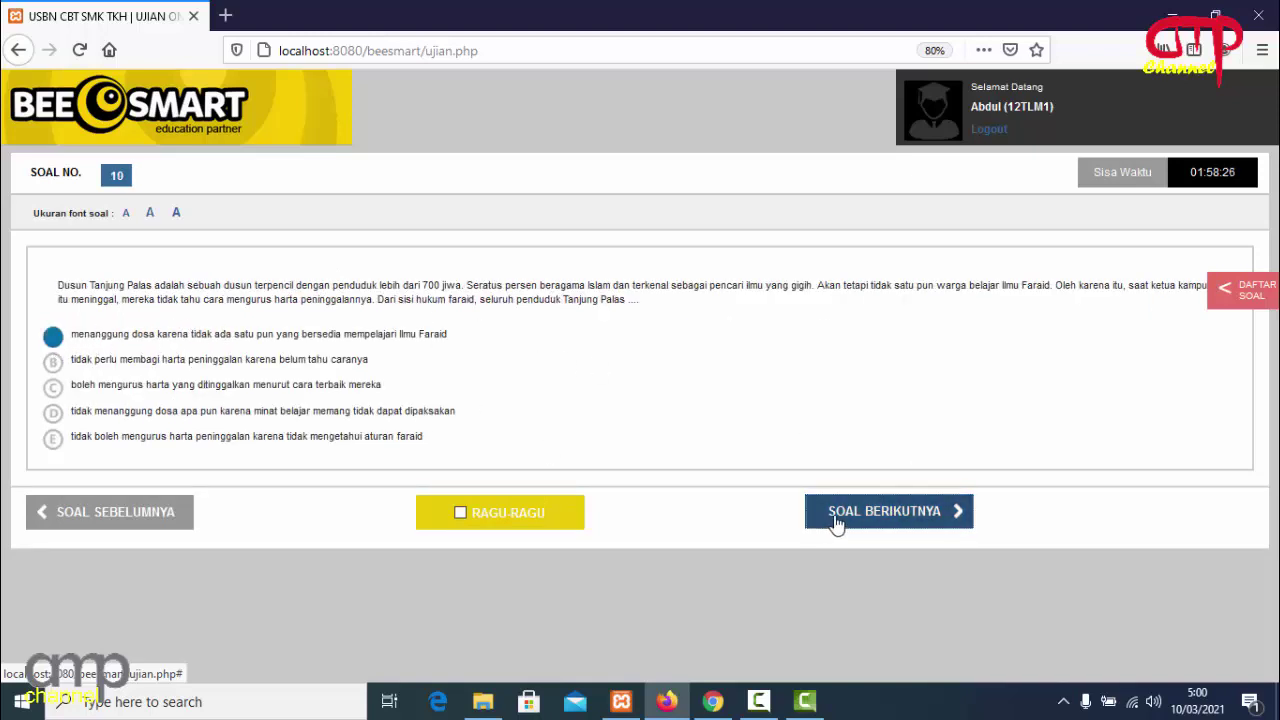
left_click(837, 519)
Choose answer A on questions 11 through 20.
left_click(53, 321)
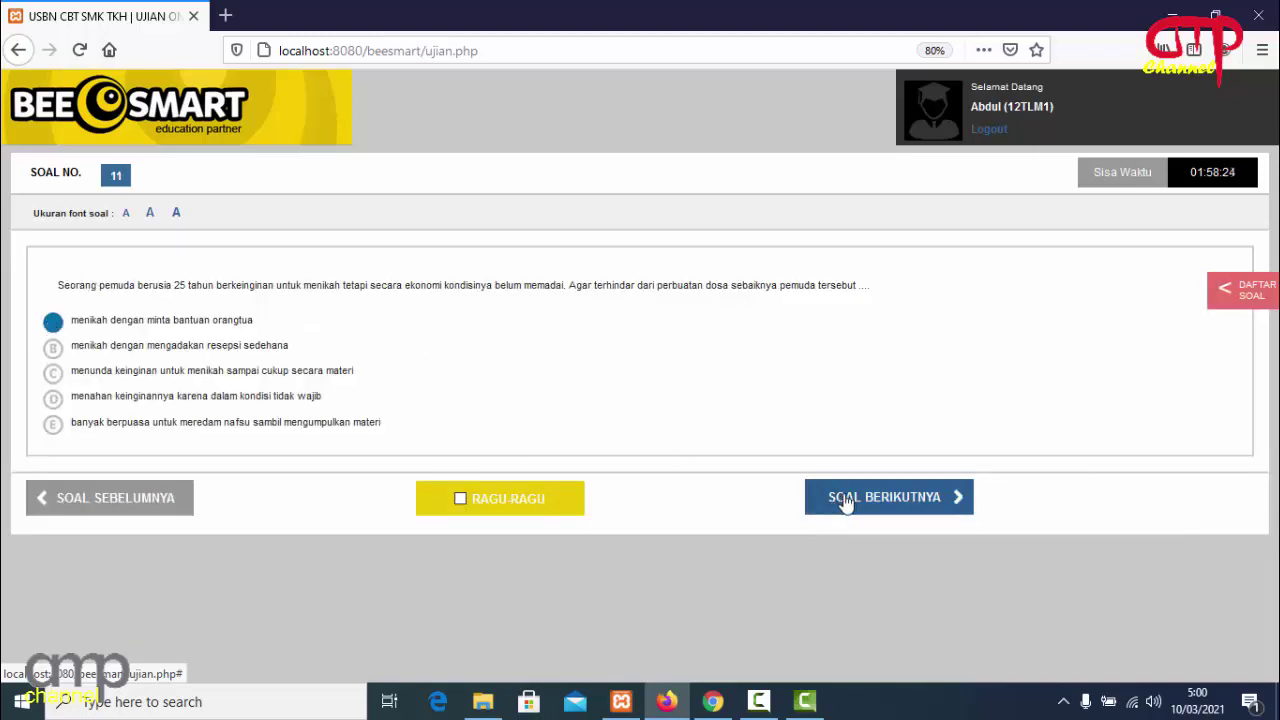
left_click(837, 497)
left_click(53, 356)
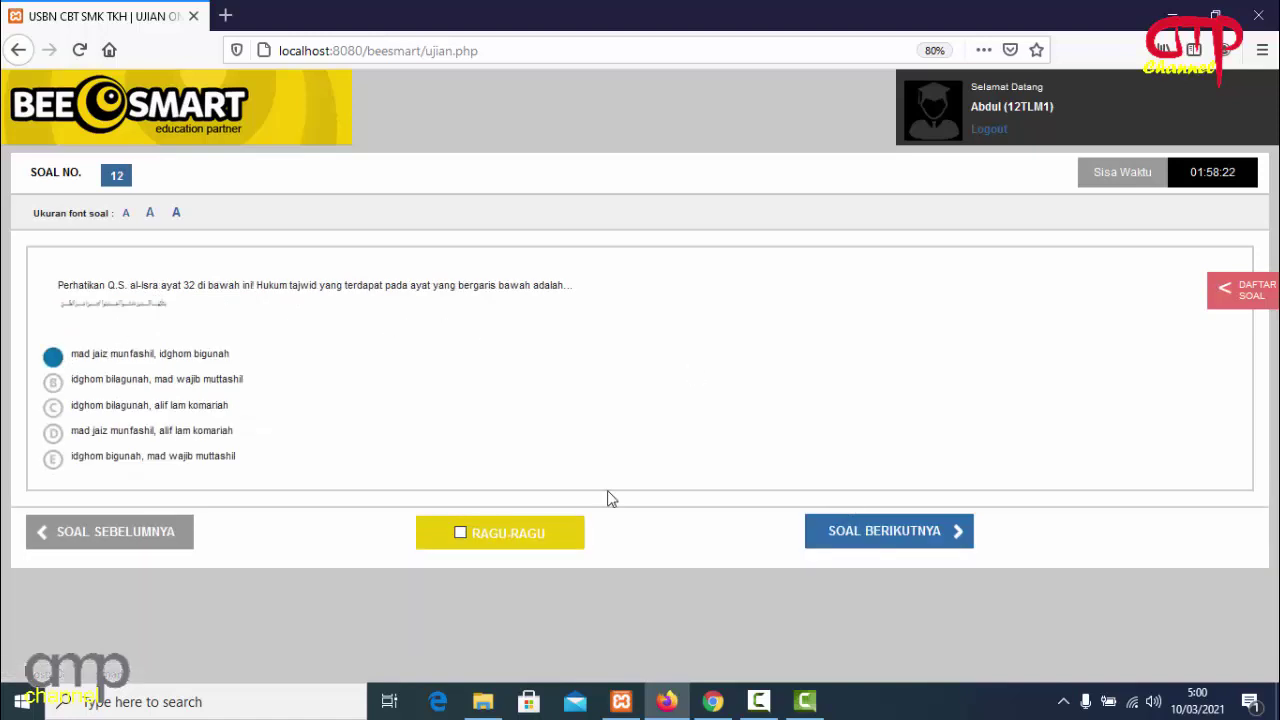
left_click(935, 533)
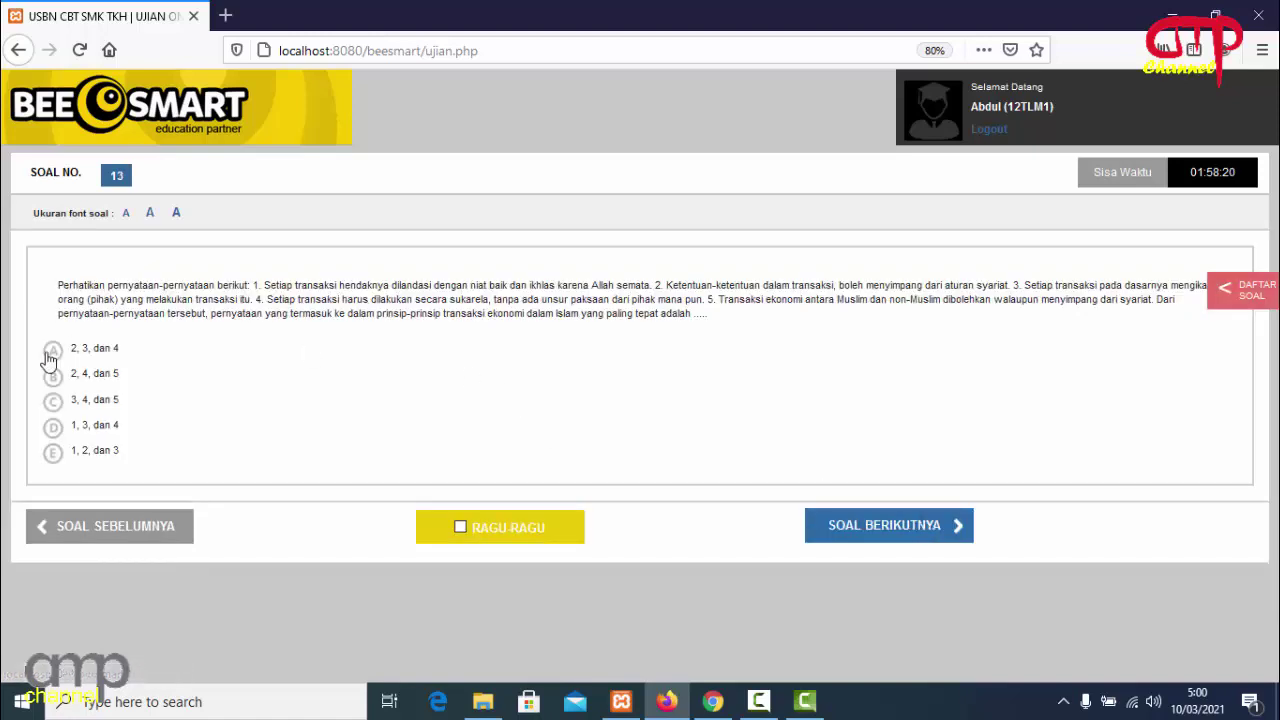
left_click(53, 355)
left_click(848, 530)
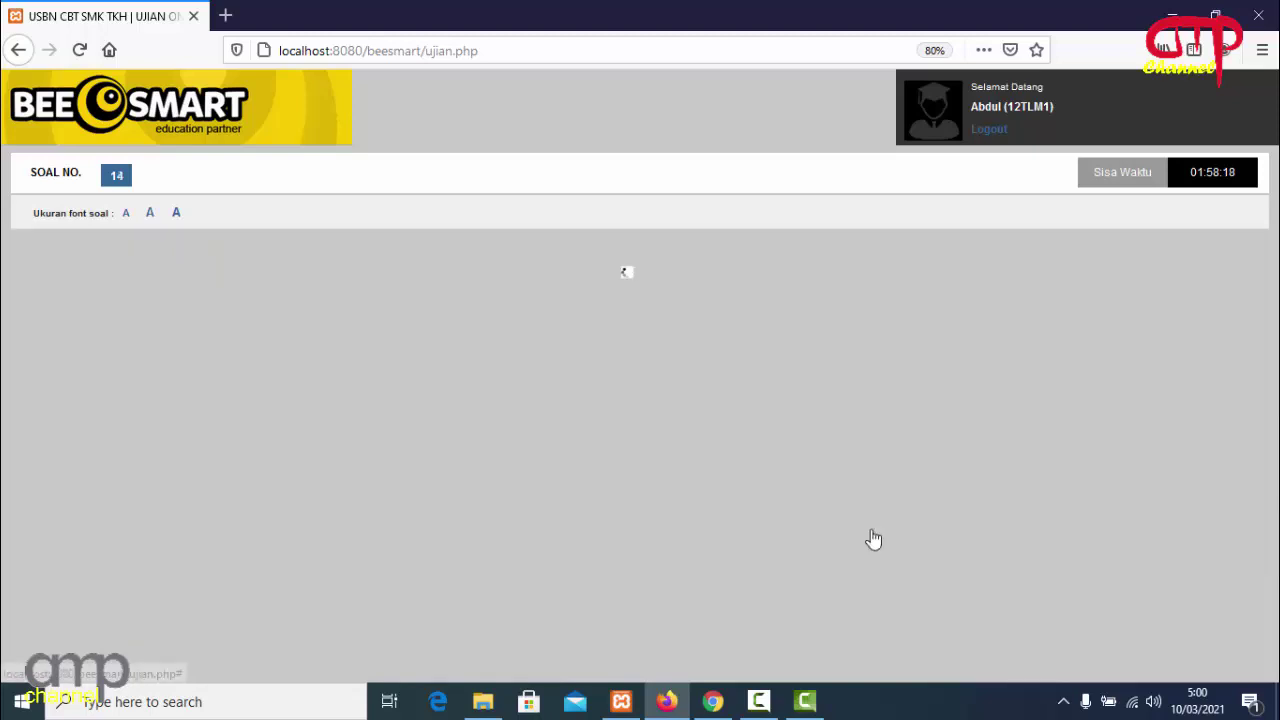
left_click(55, 358)
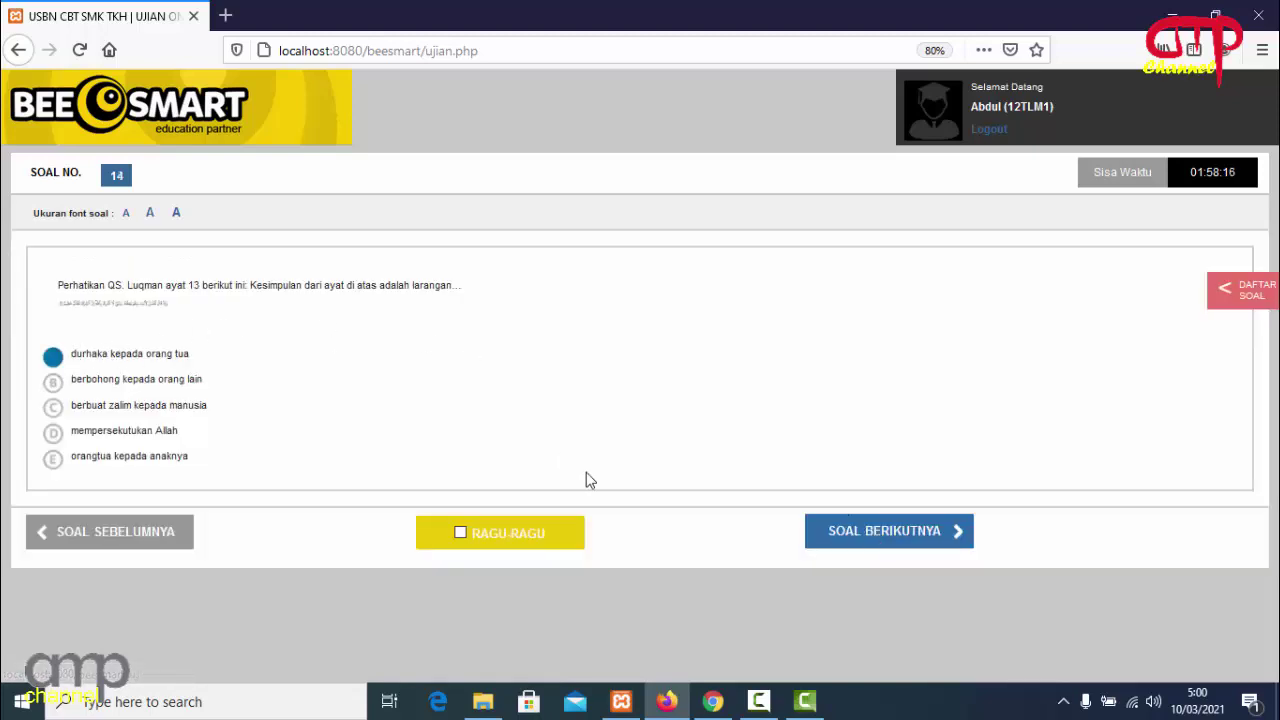
left_click(843, 532)
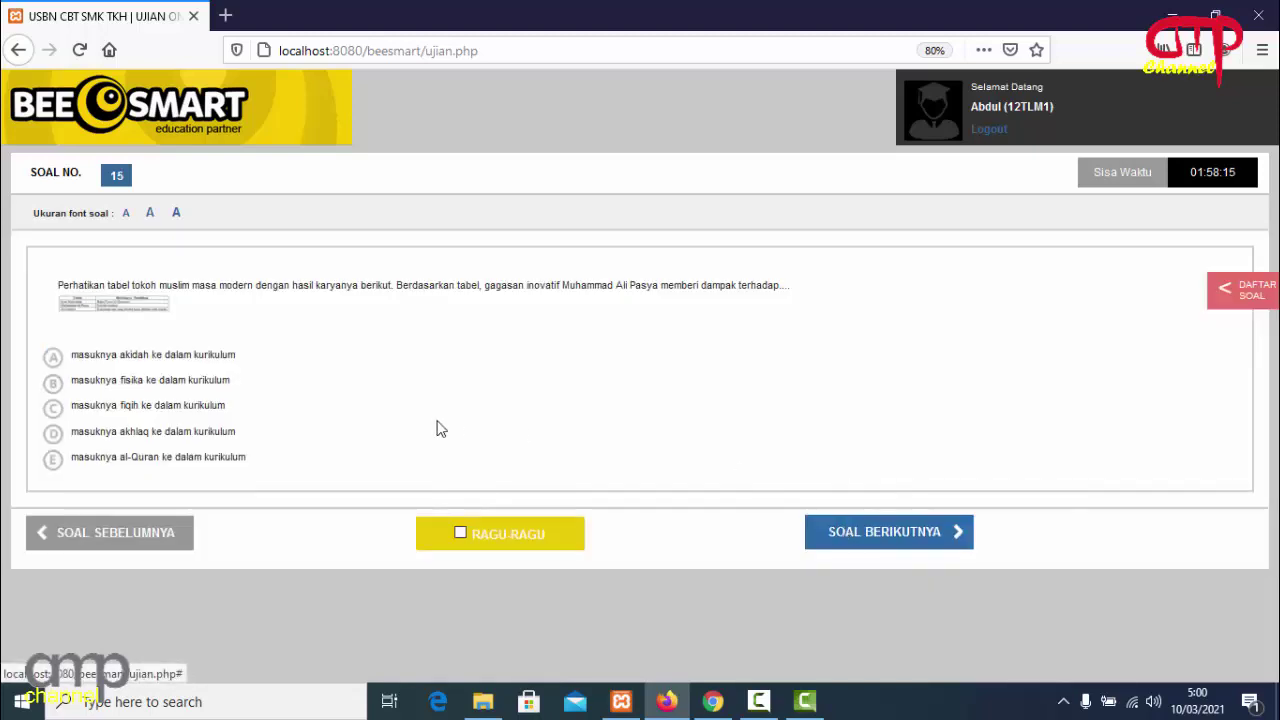
left_click(53, 358)
left_click(888, 538)
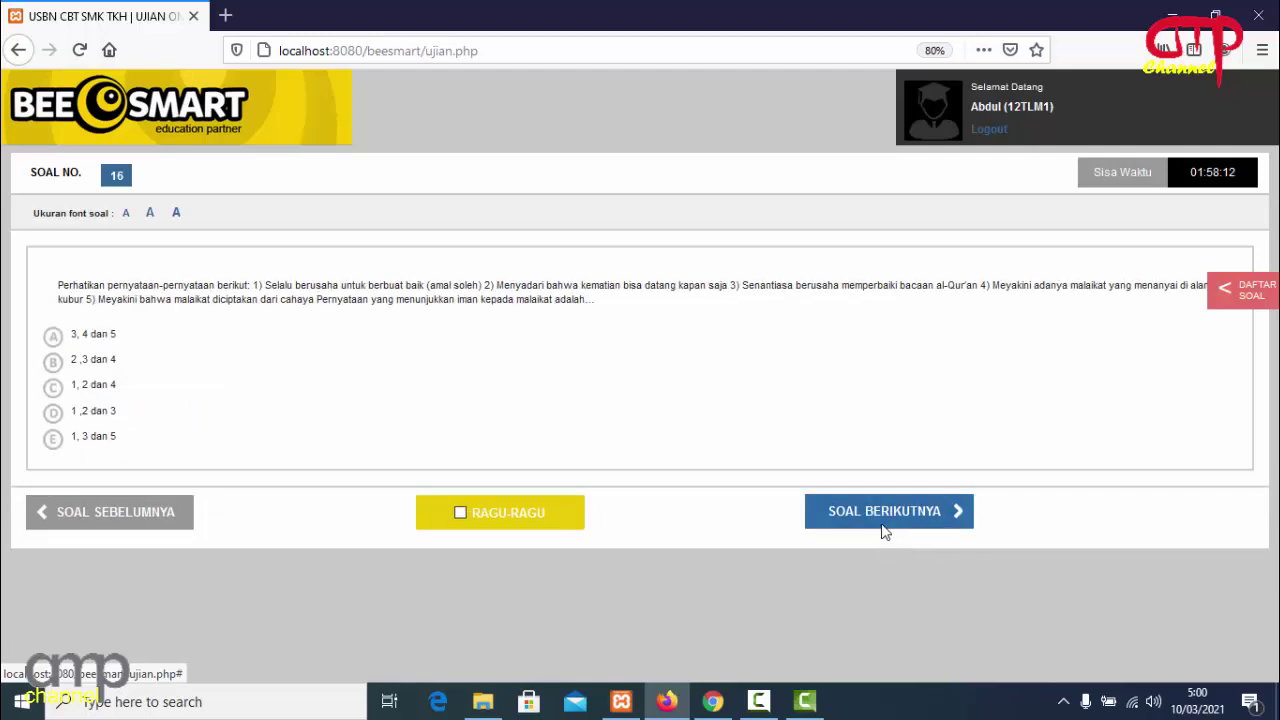
left_click(53, 336)
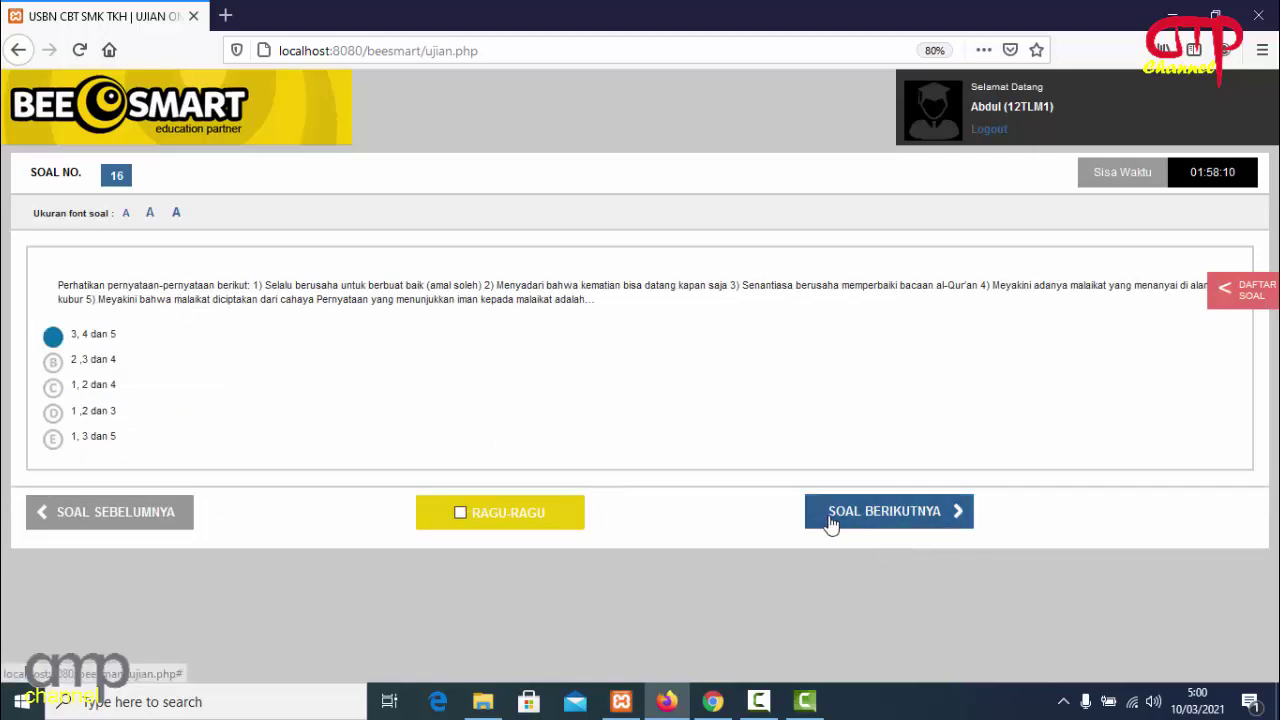
left_click(829, 520)
left_click(53, 357)
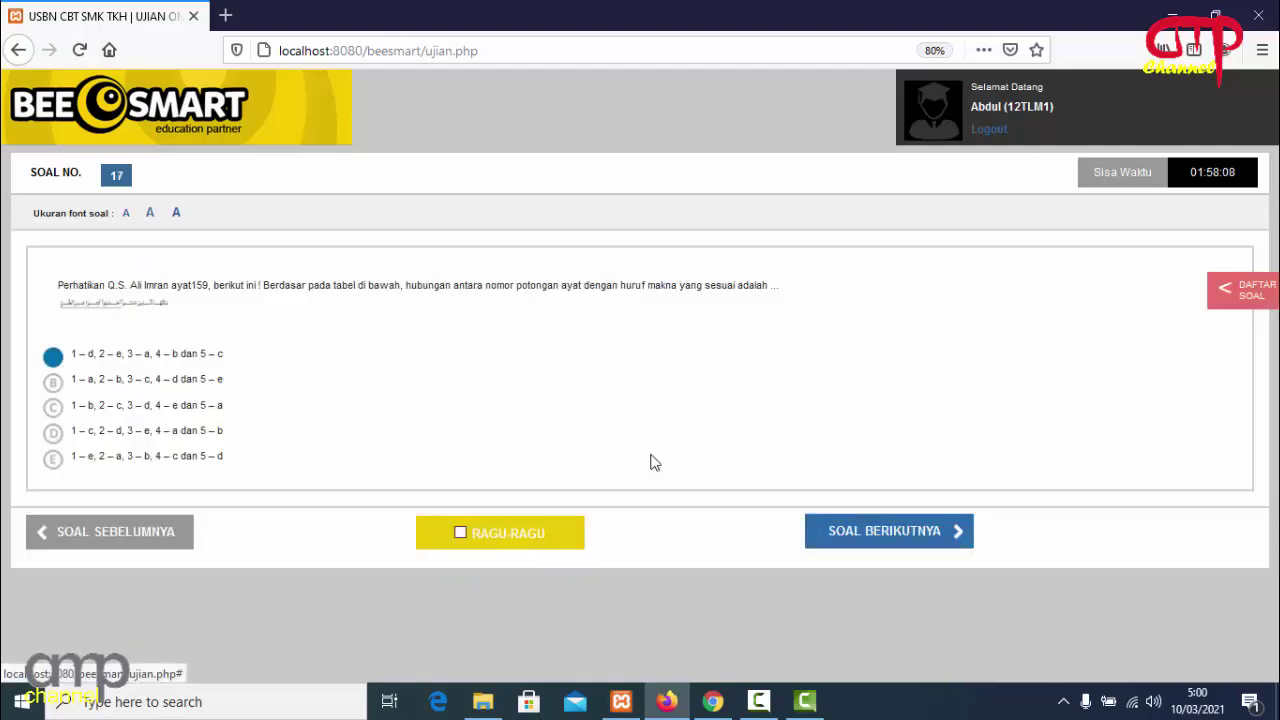
left_click(846, 540)
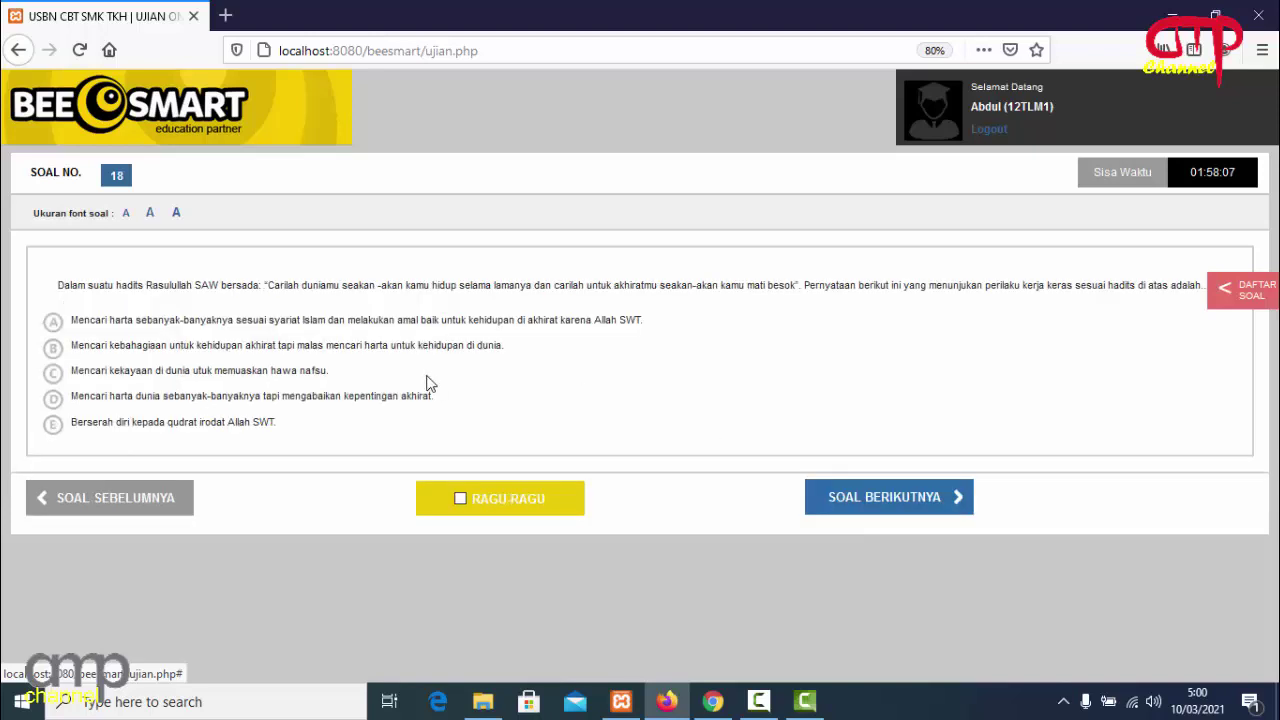
left_click(55, 328)
left_click(821, 511)
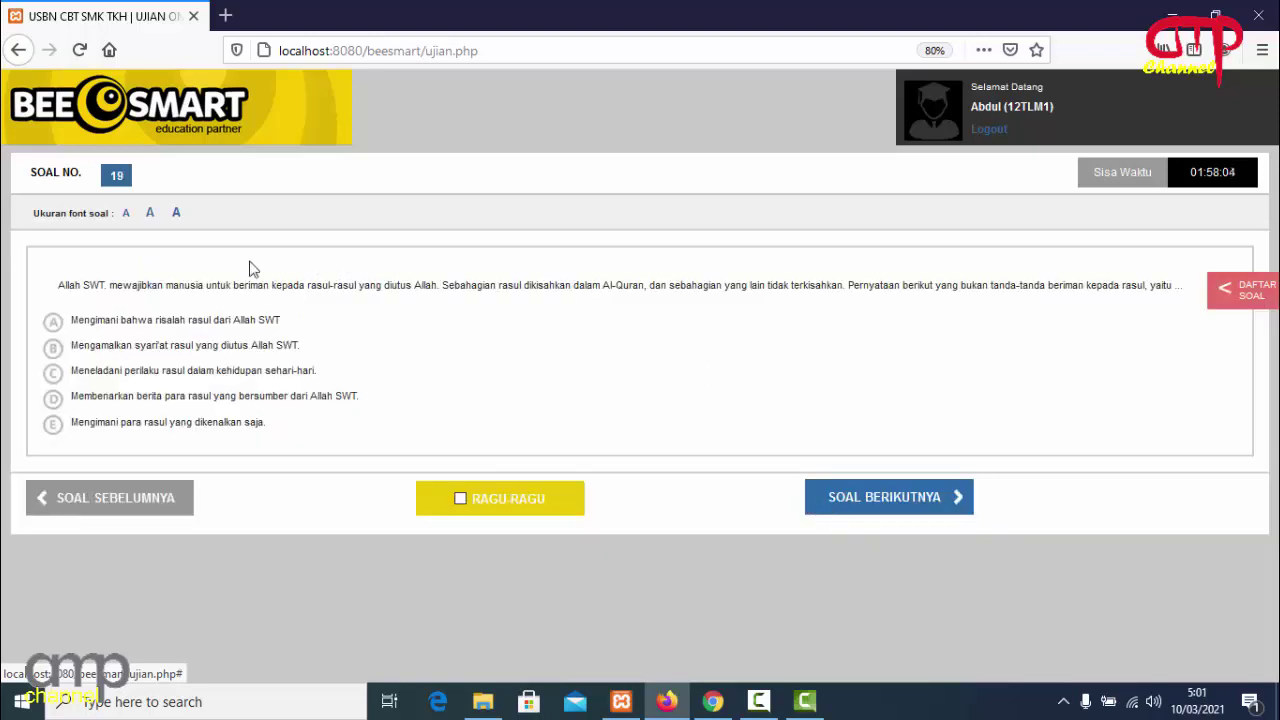
left_click(72, 320)
left_click(848, 505)
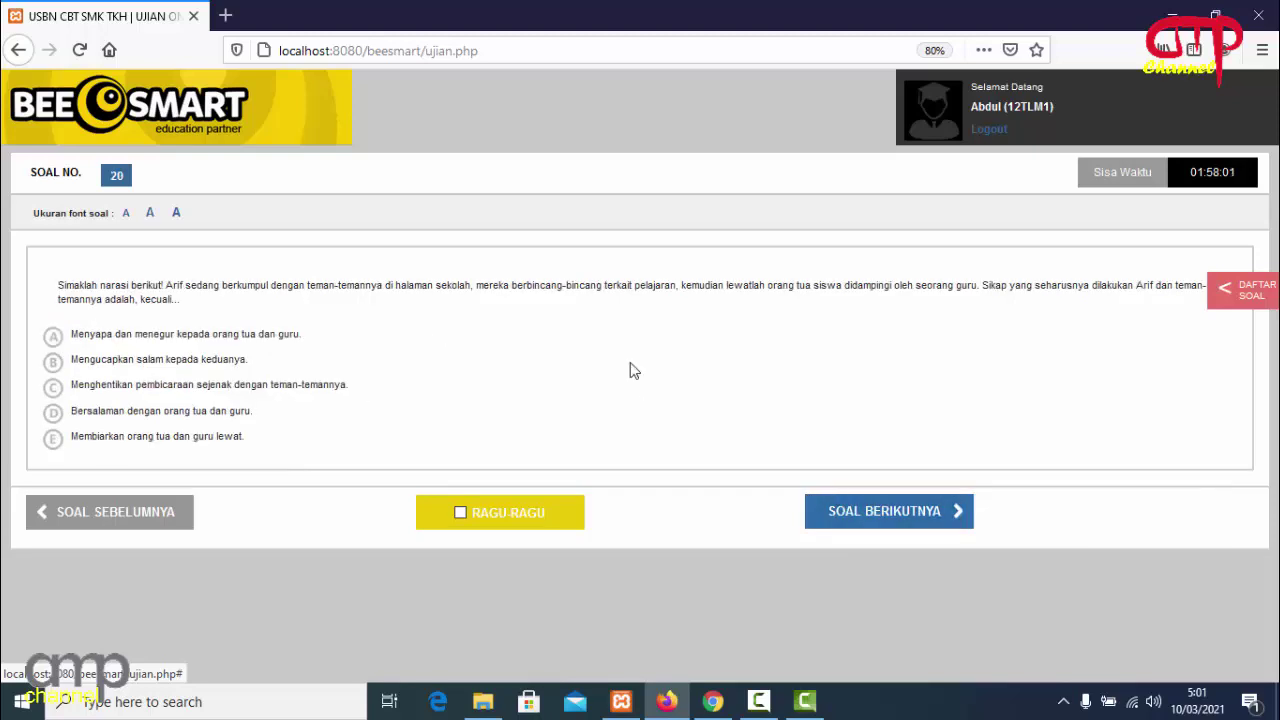
left_click(55, 337)
left_click(843, 520)
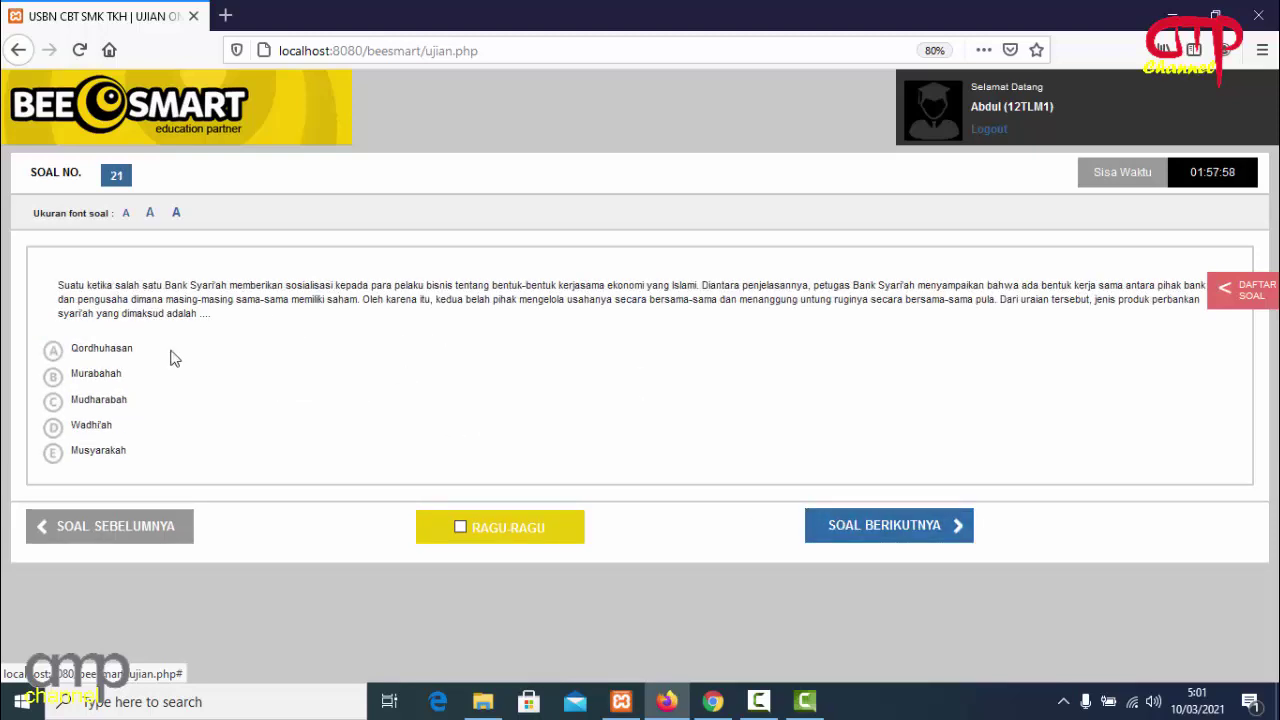
Choose answer A on questions 21 through 30.
left_click(87, 354)
left_click(837, 528)
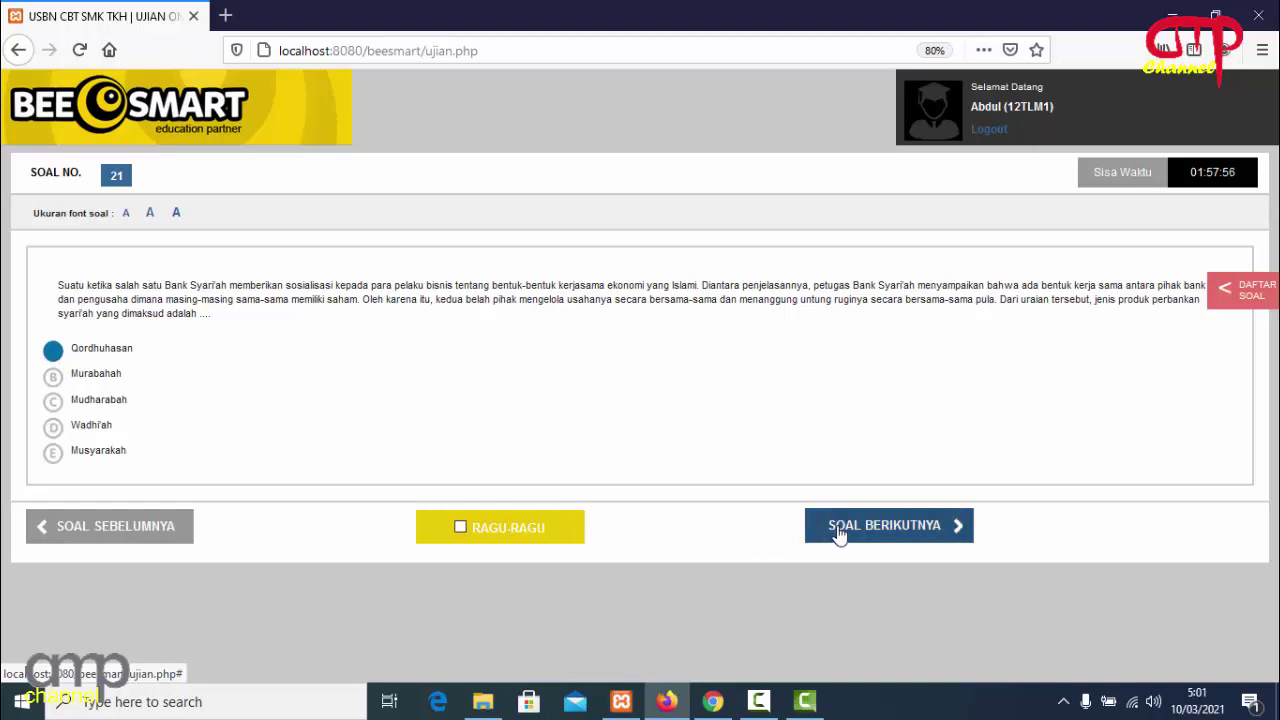
left_click(54, 323)
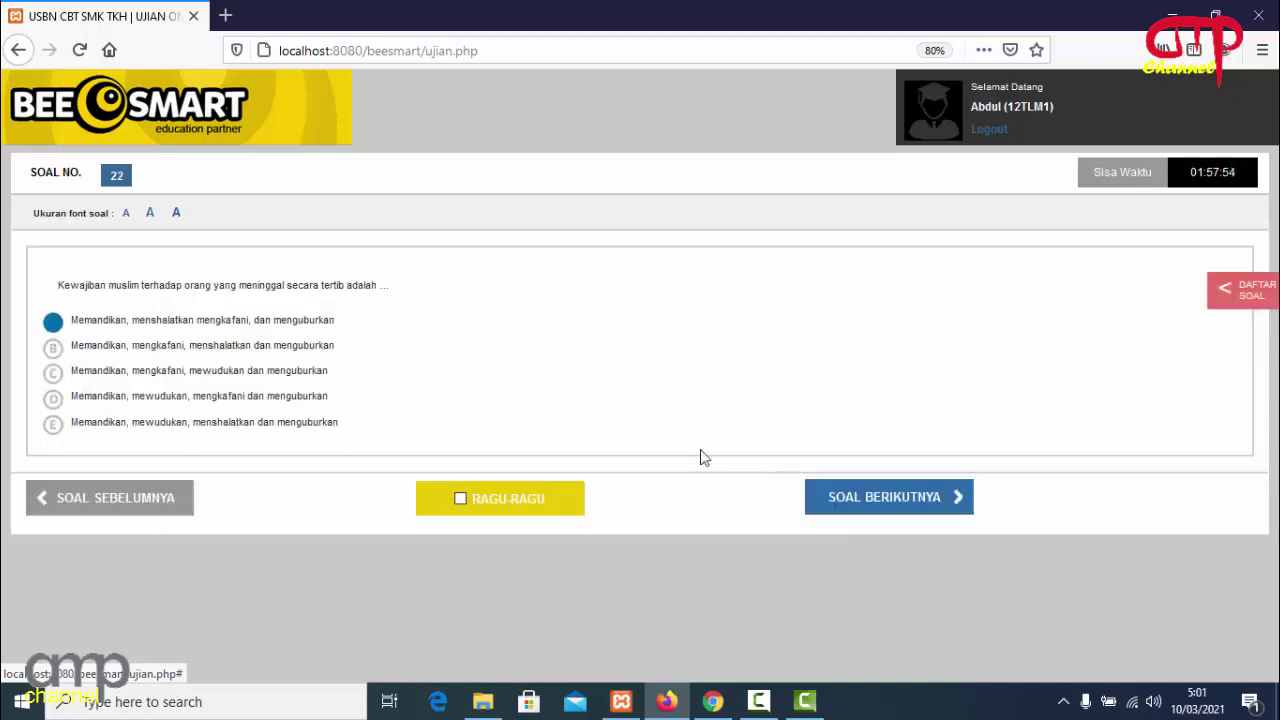
left_click(846, 497)
left_click(77, 334)
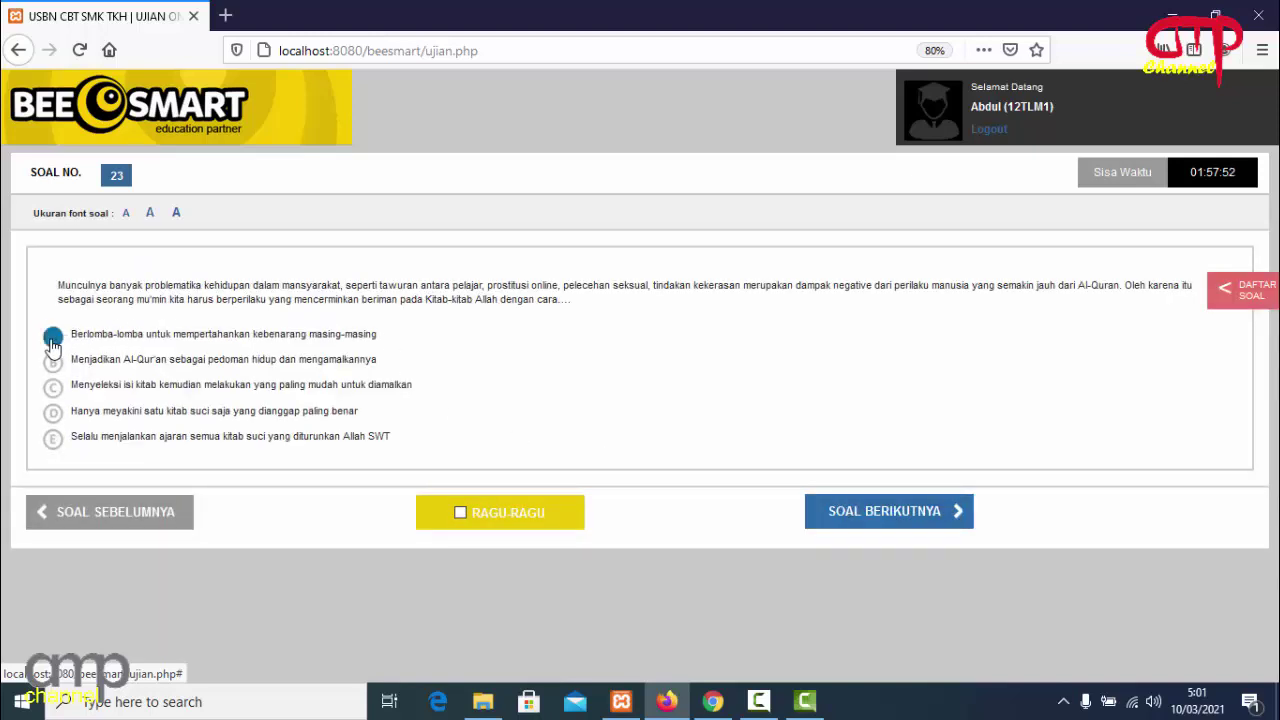
left_click(826, 513)
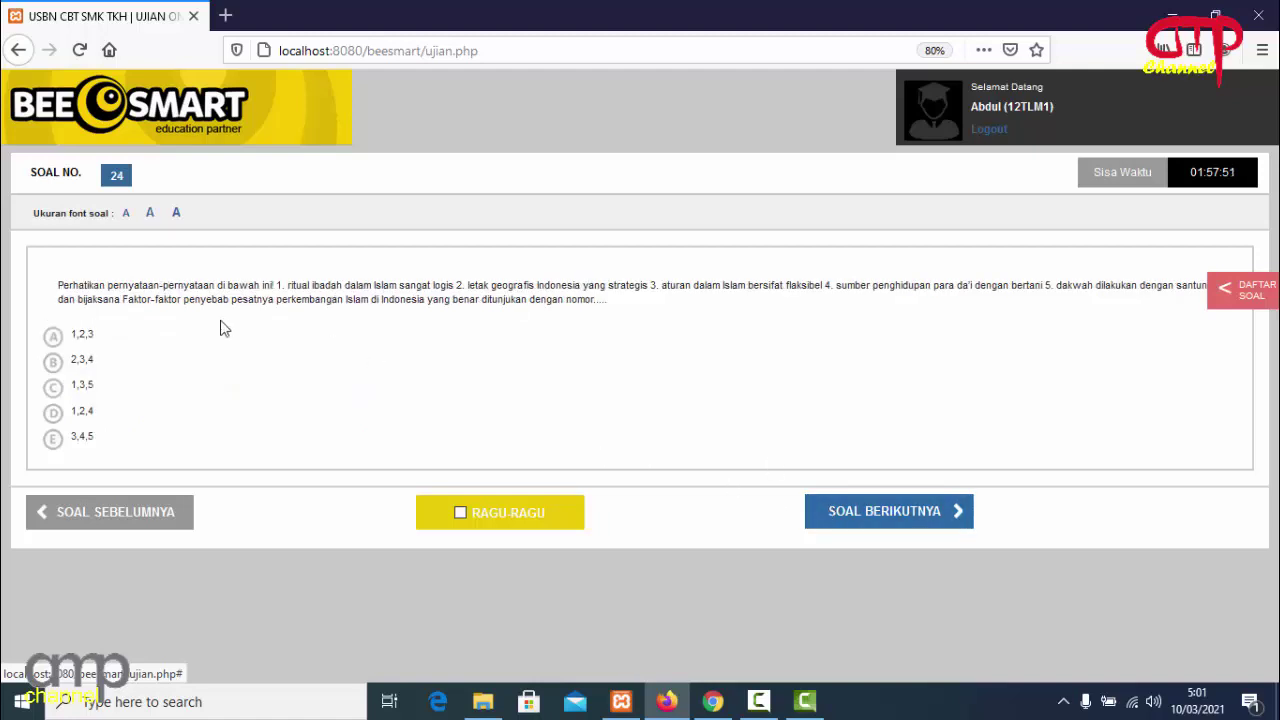
left_click(58, 338)
left_click(846, 522)
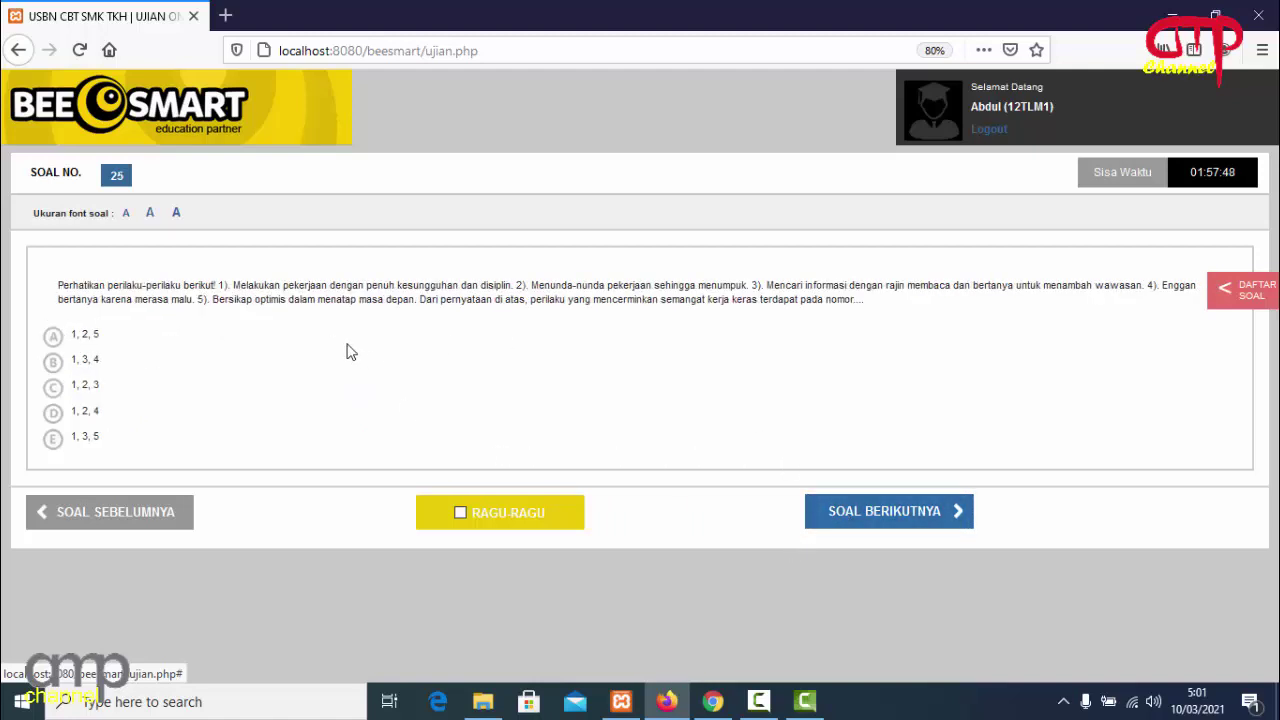
left_click(55, 340)
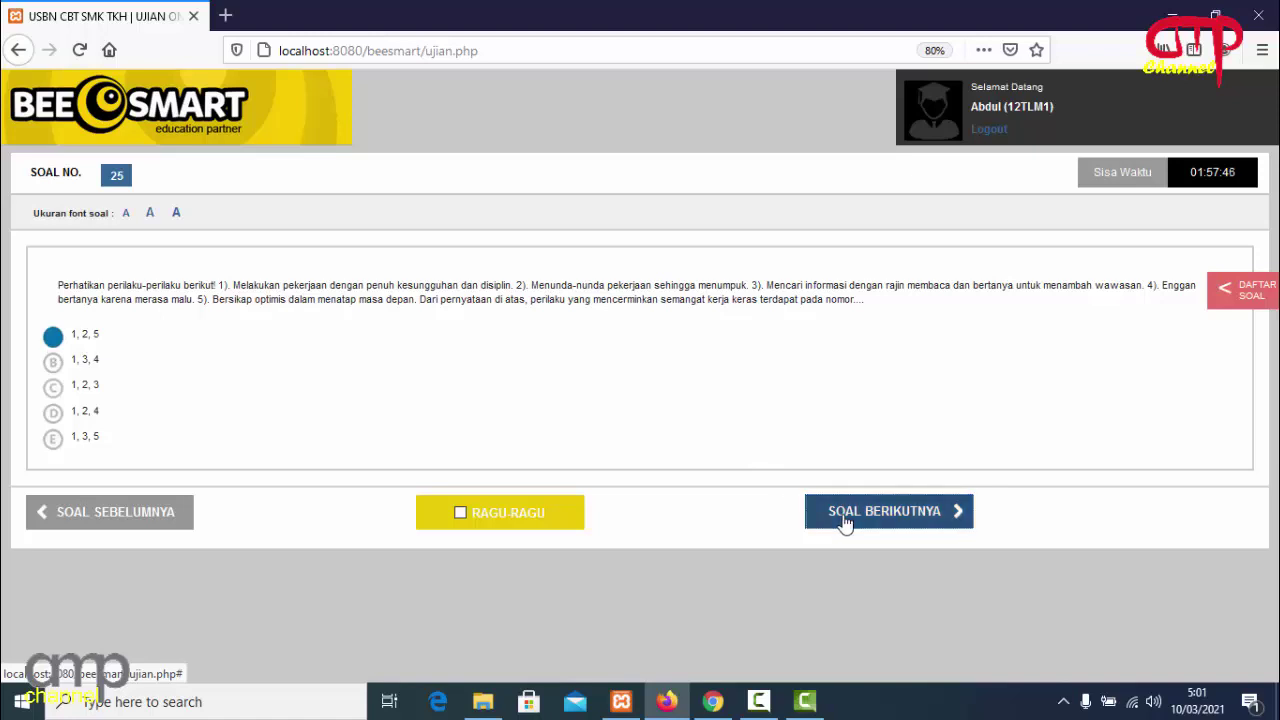
left_click(846, 522)
left_click(52, 352)
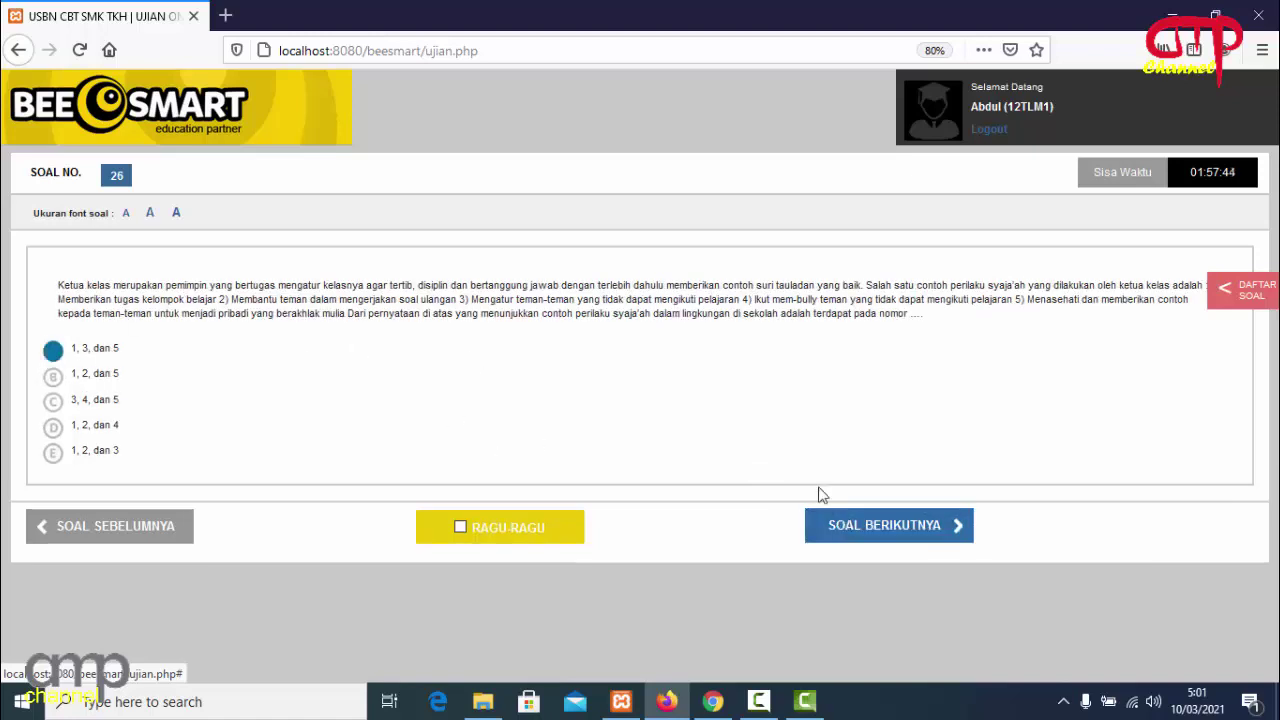
left_click(878, 534)
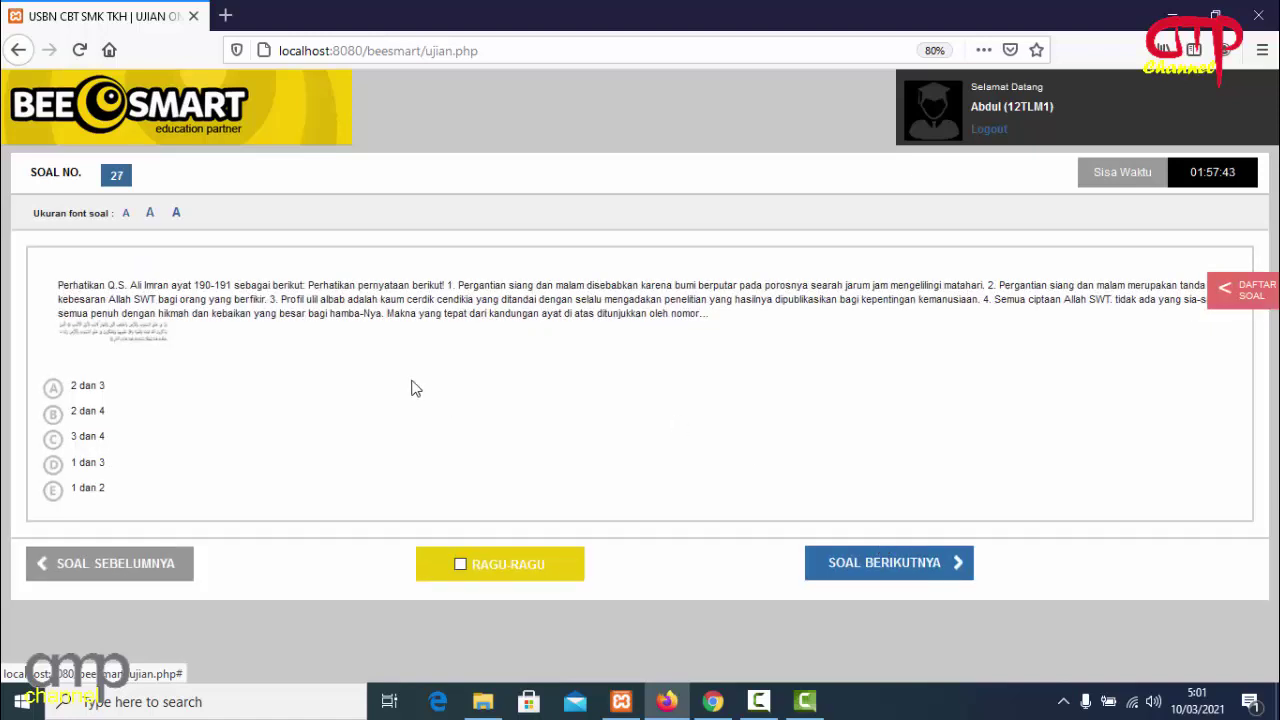
left_click(55, 388)
left_click(840, 566)
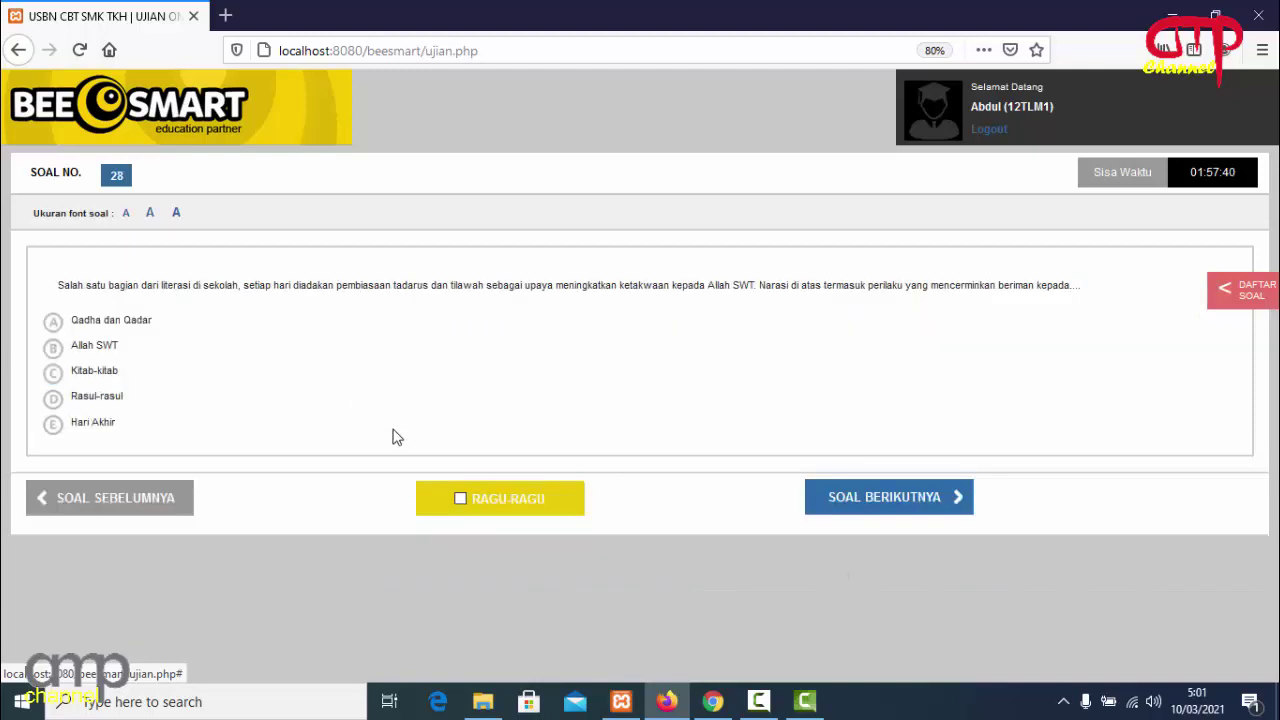
left_click(53, 325)
left_click(834, 500)
left_click(56, 340)
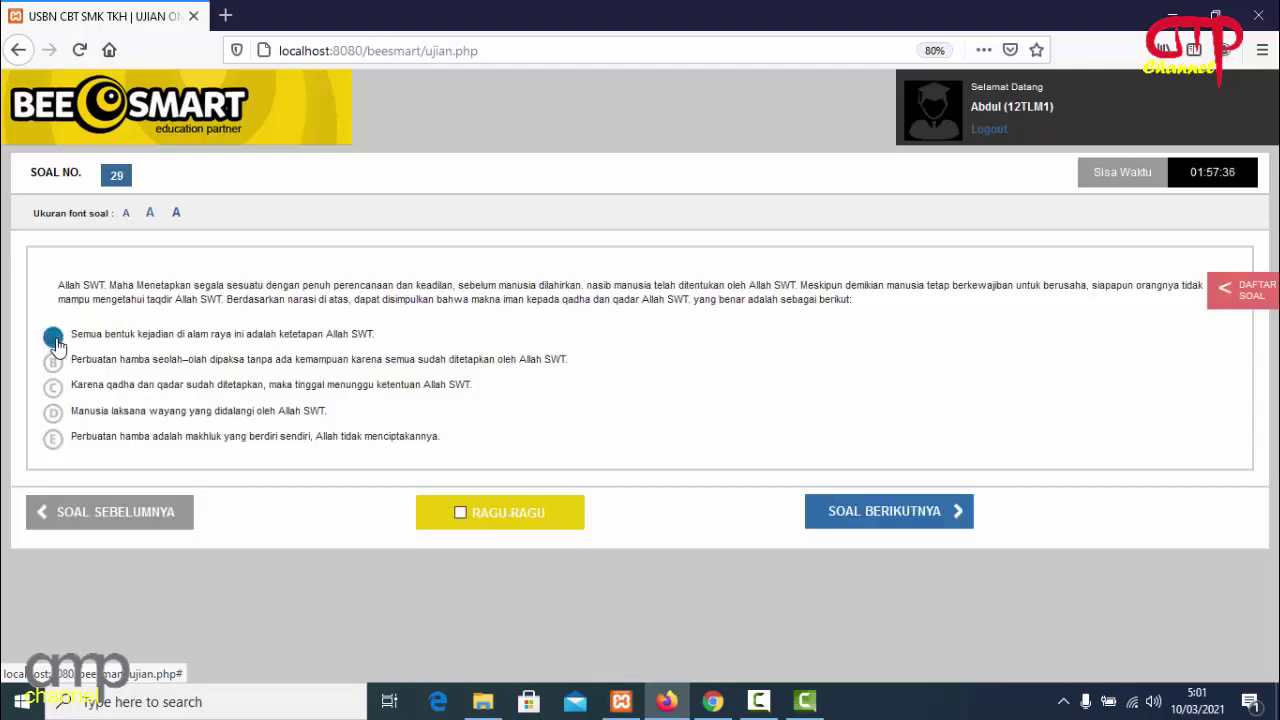
left_click(866, 512)
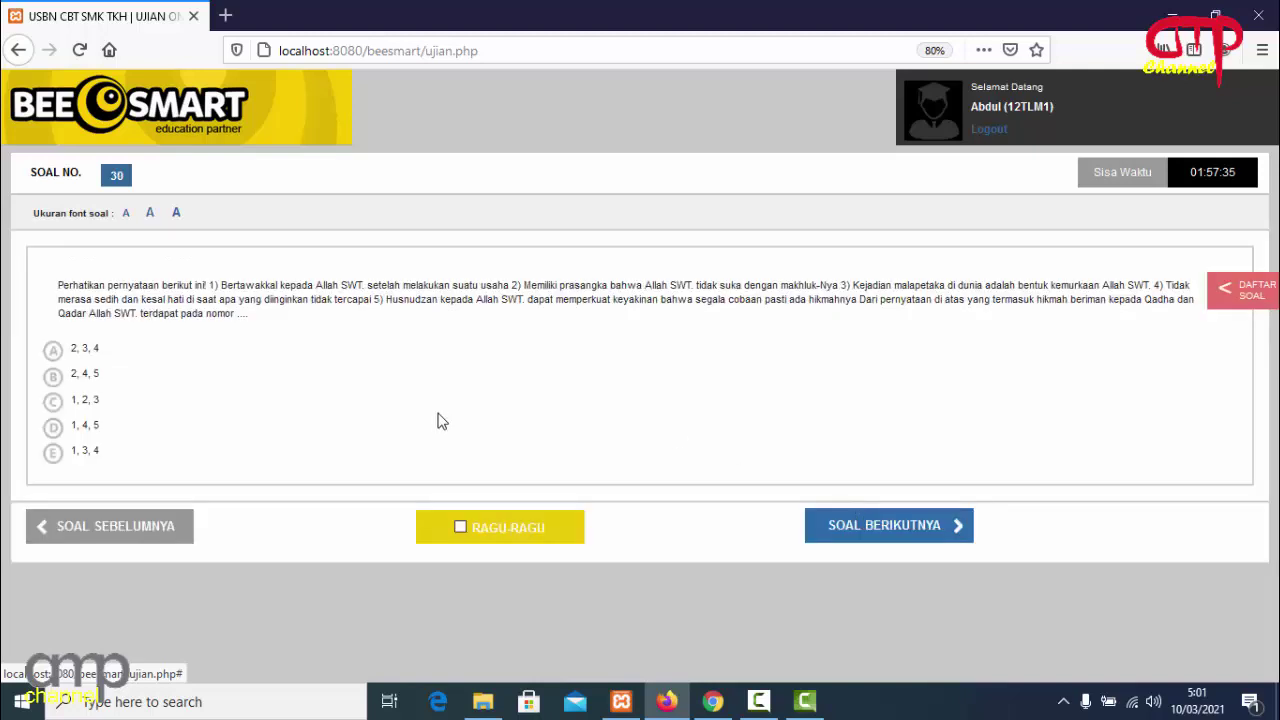
left_click(55, 352)
left_click(846, 528)
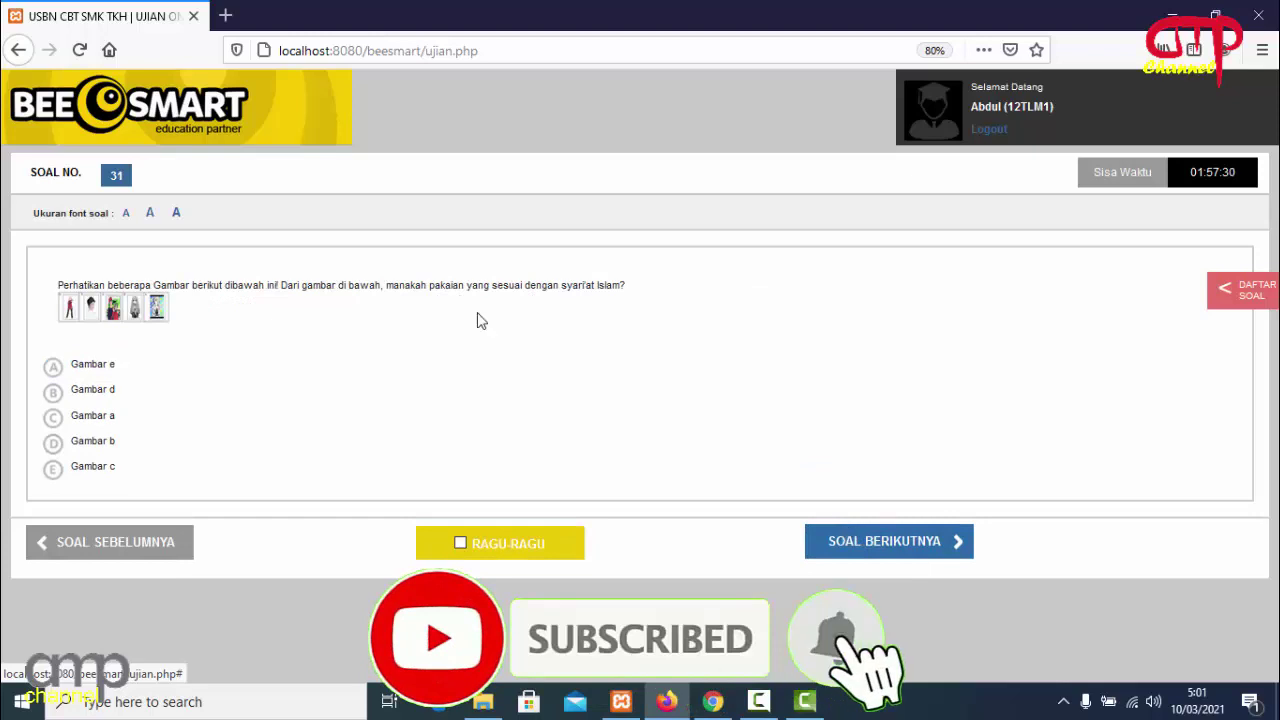
Answer A on questions 31, 32 and 34, skipping 33, and reach question 35.
left_click(53, 366)
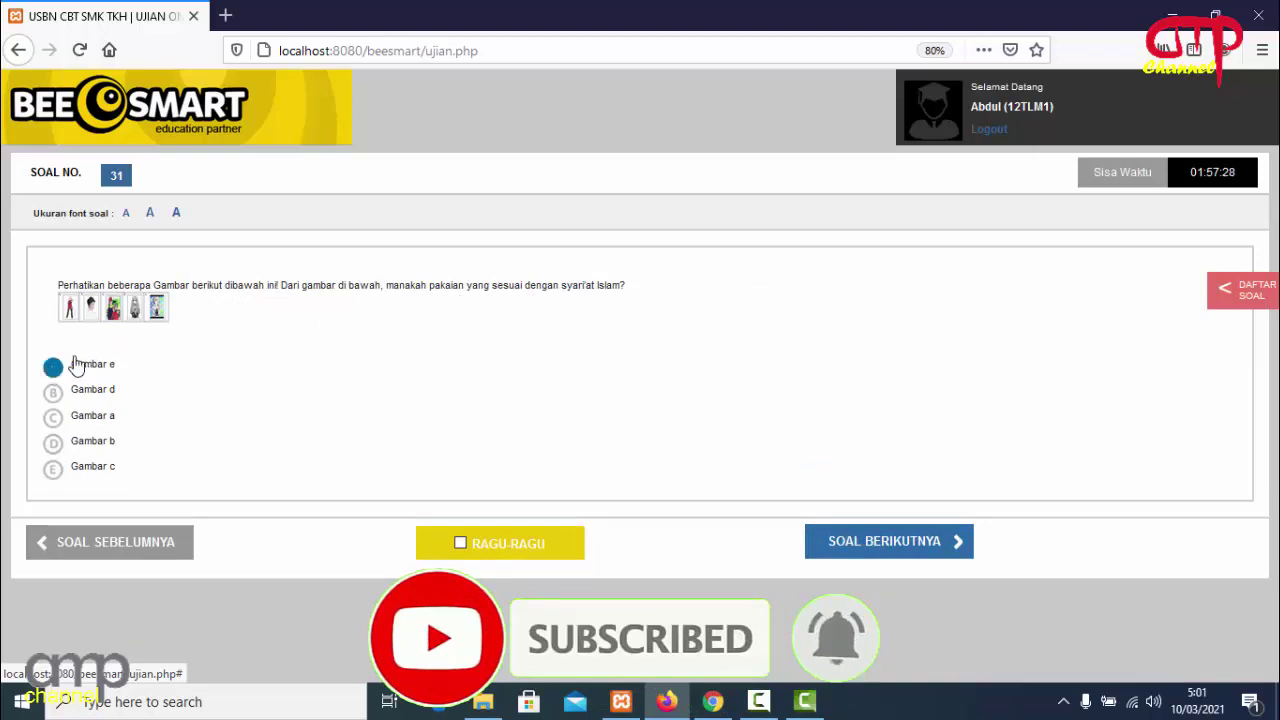
left_click(840, 540)
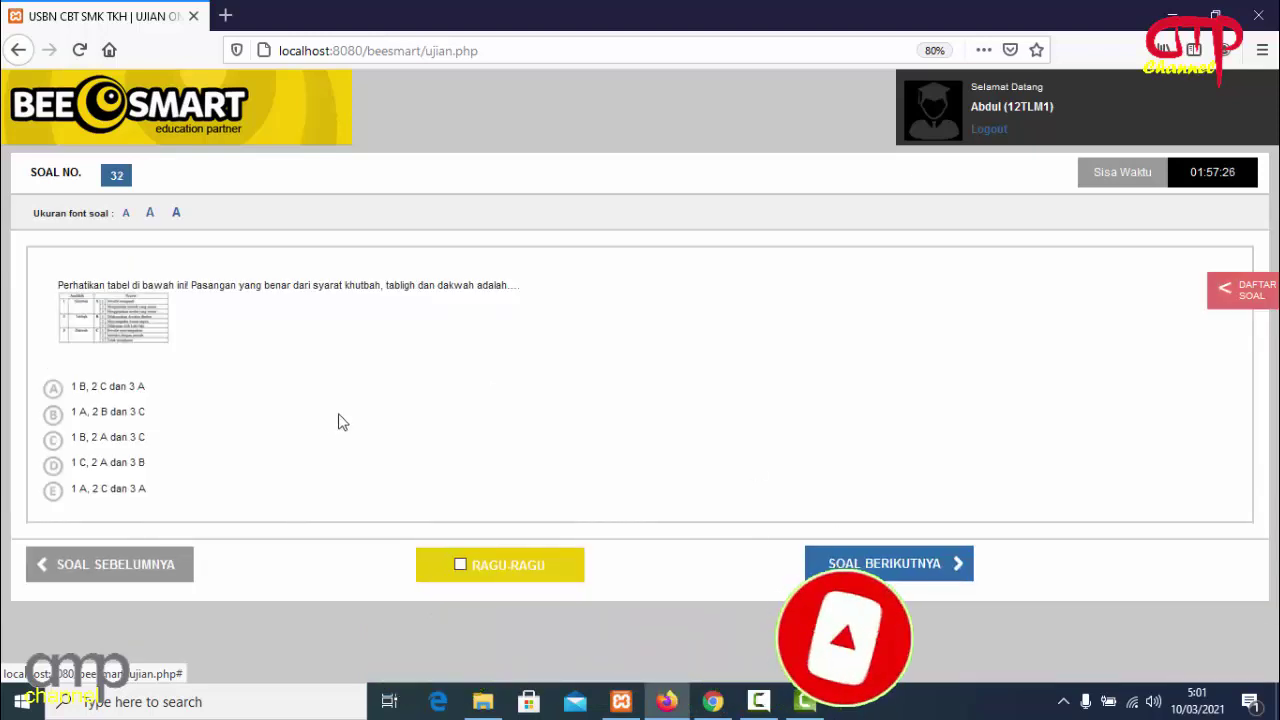
left_click(53, 388)
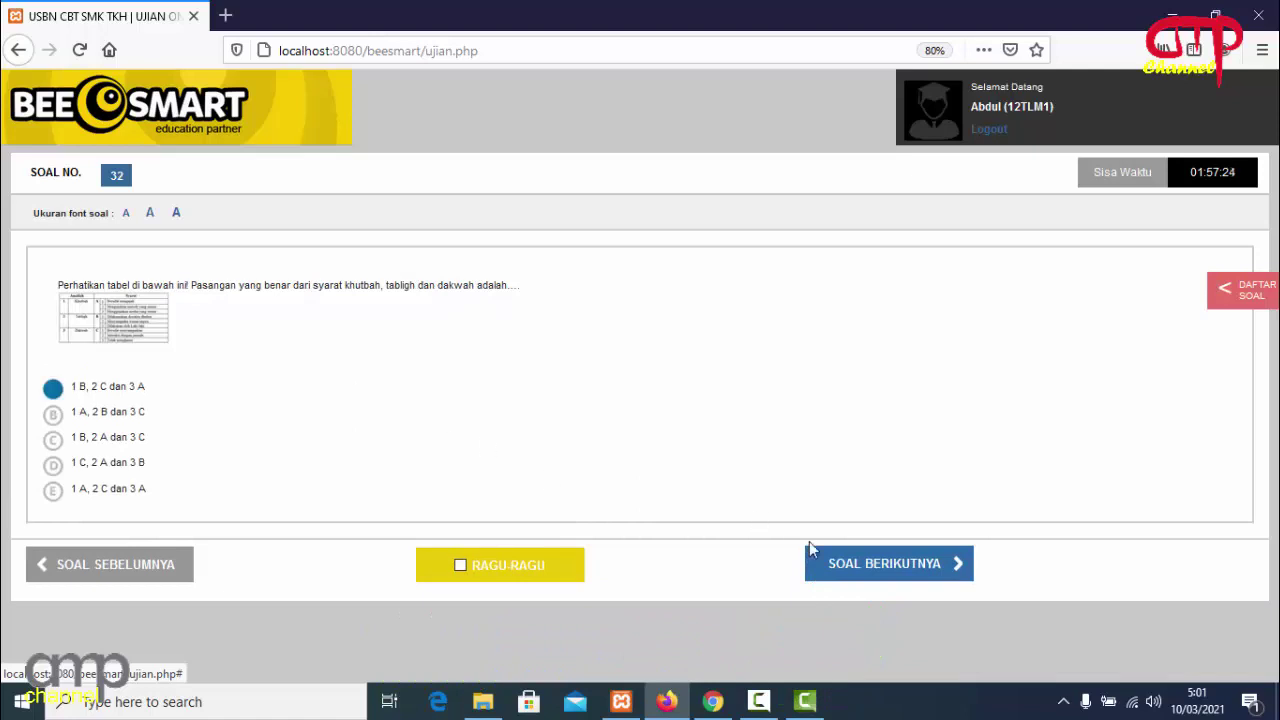
left_click(822, 556)
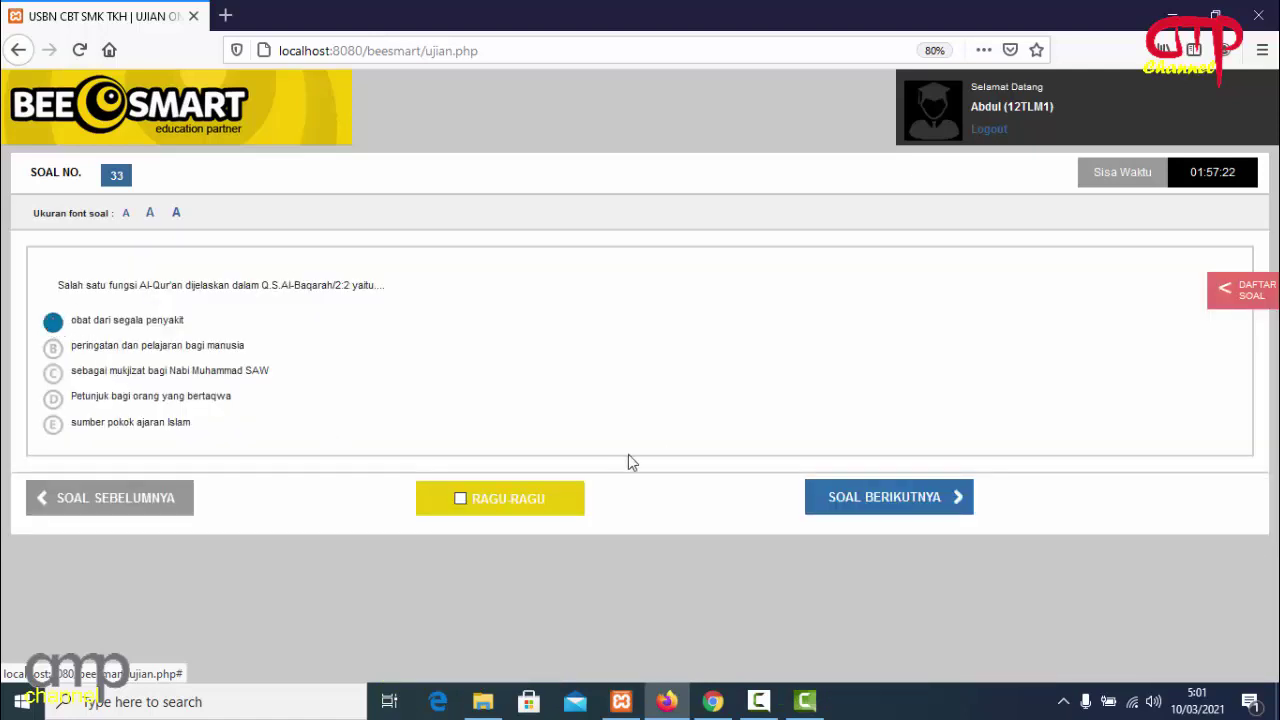
left_click(826, 499)
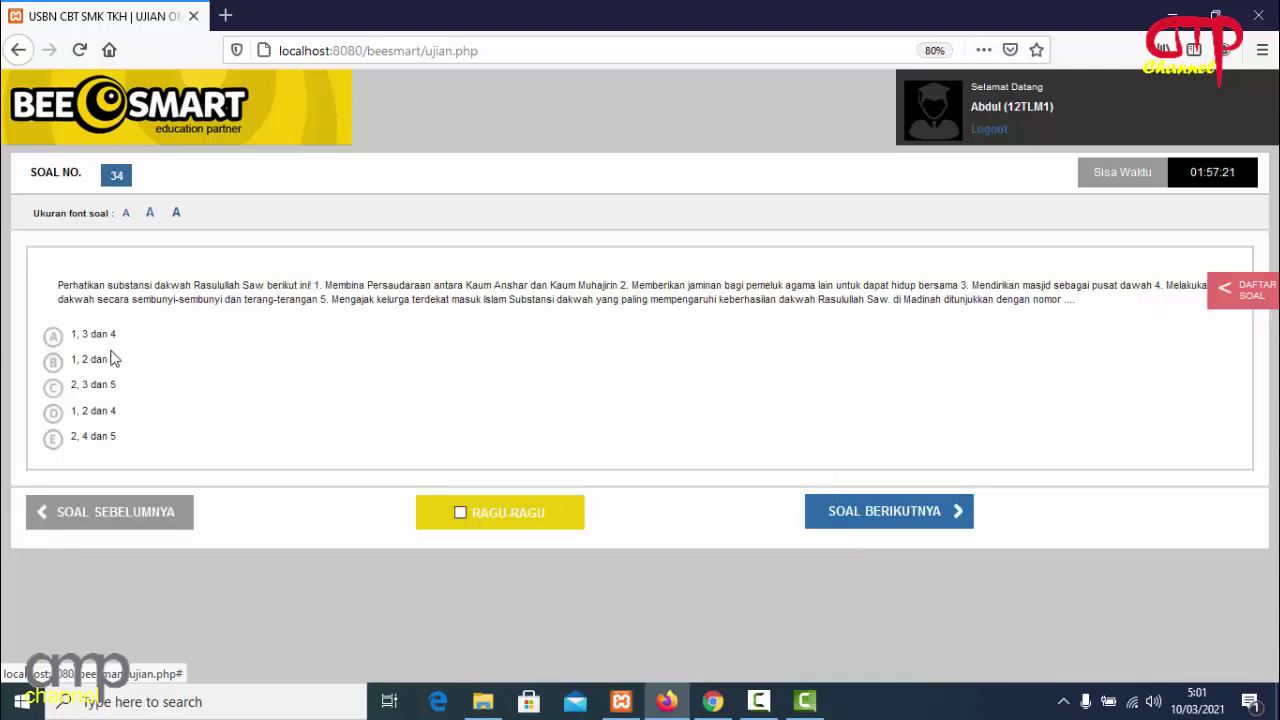
left_click(53, 336)
left_click(866, 509)
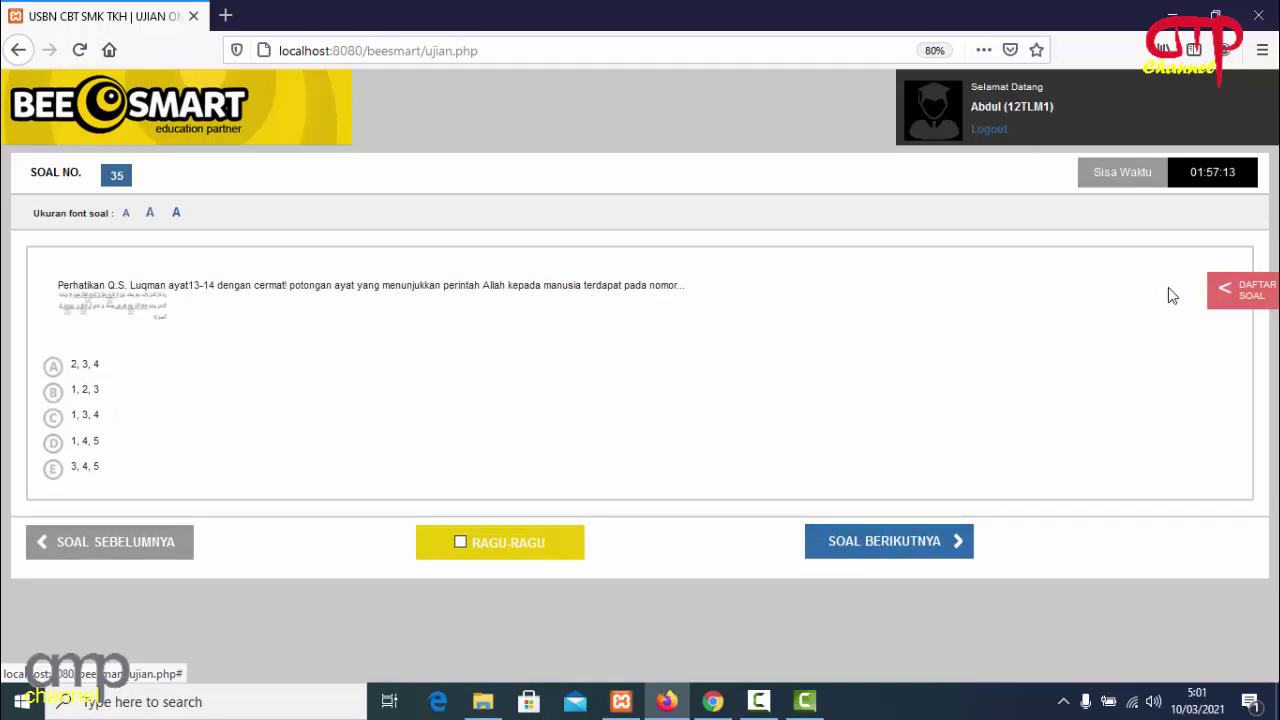
Check progress in the question list, then answer questions 35 and 36 with option A.
left_click(1234, 294)
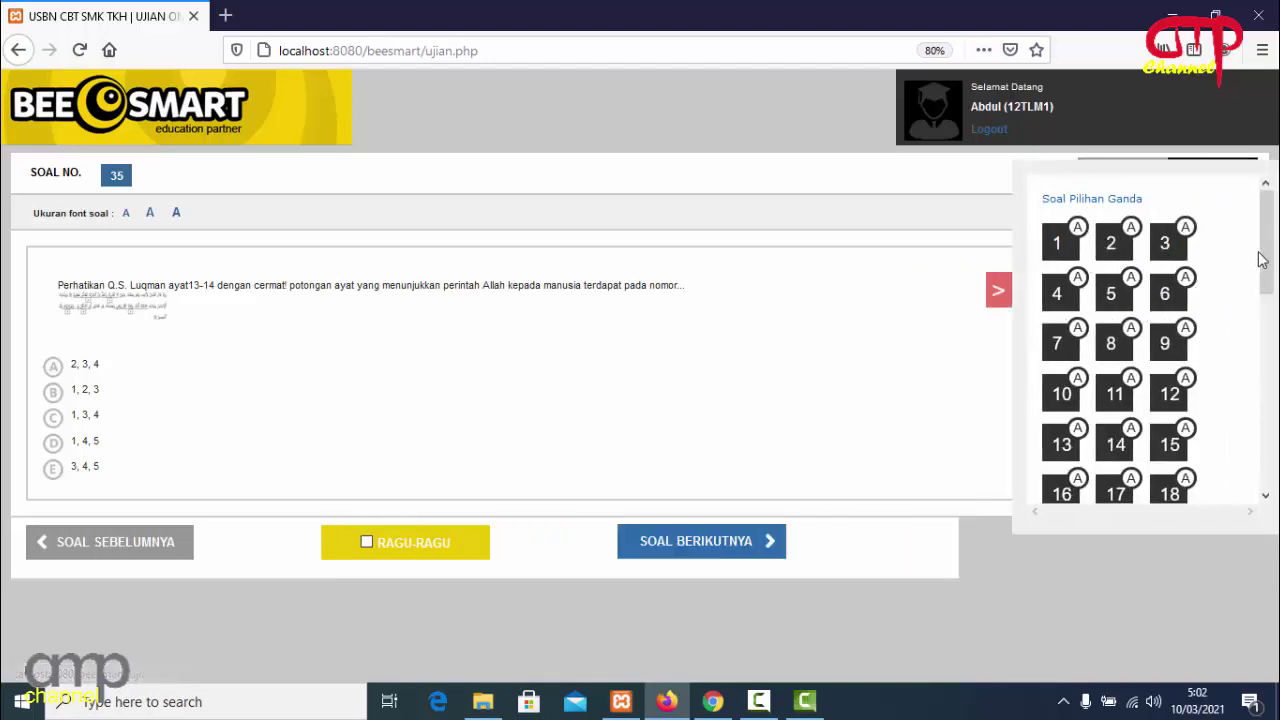
left_click_drag(1262, 259, 1270, 440)
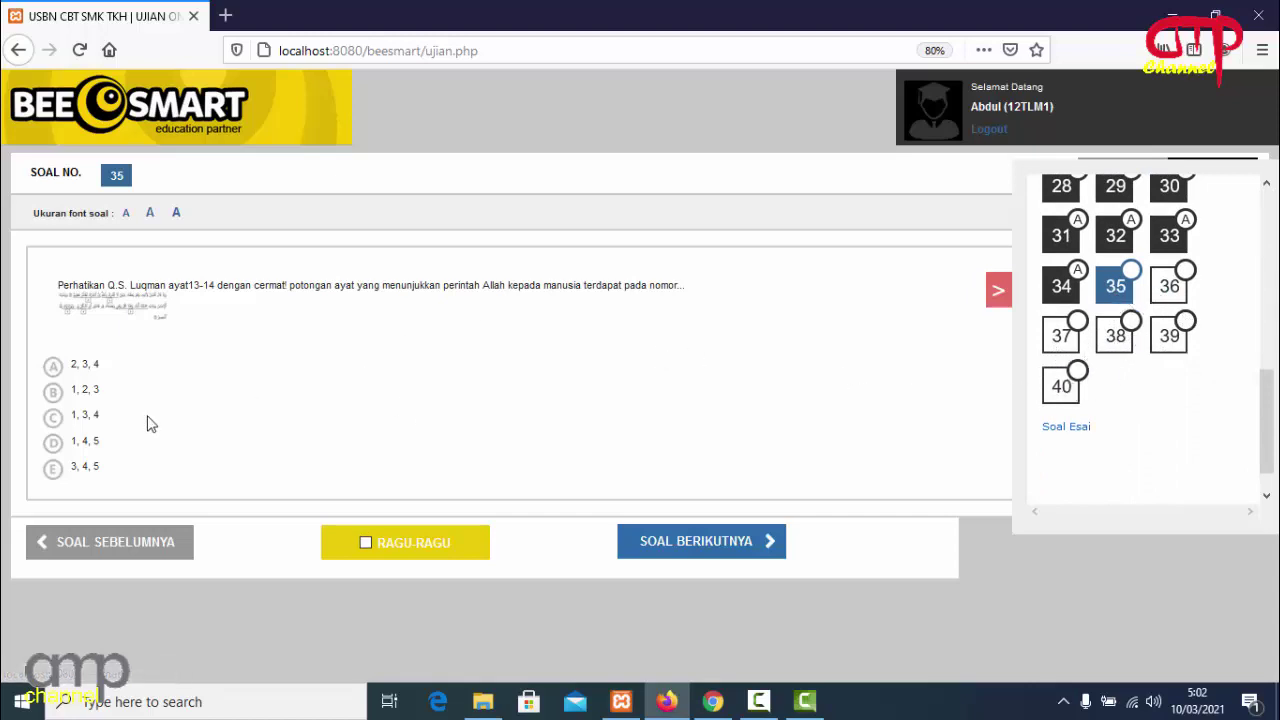
left_click(57, 372)
left_click(668, 540)
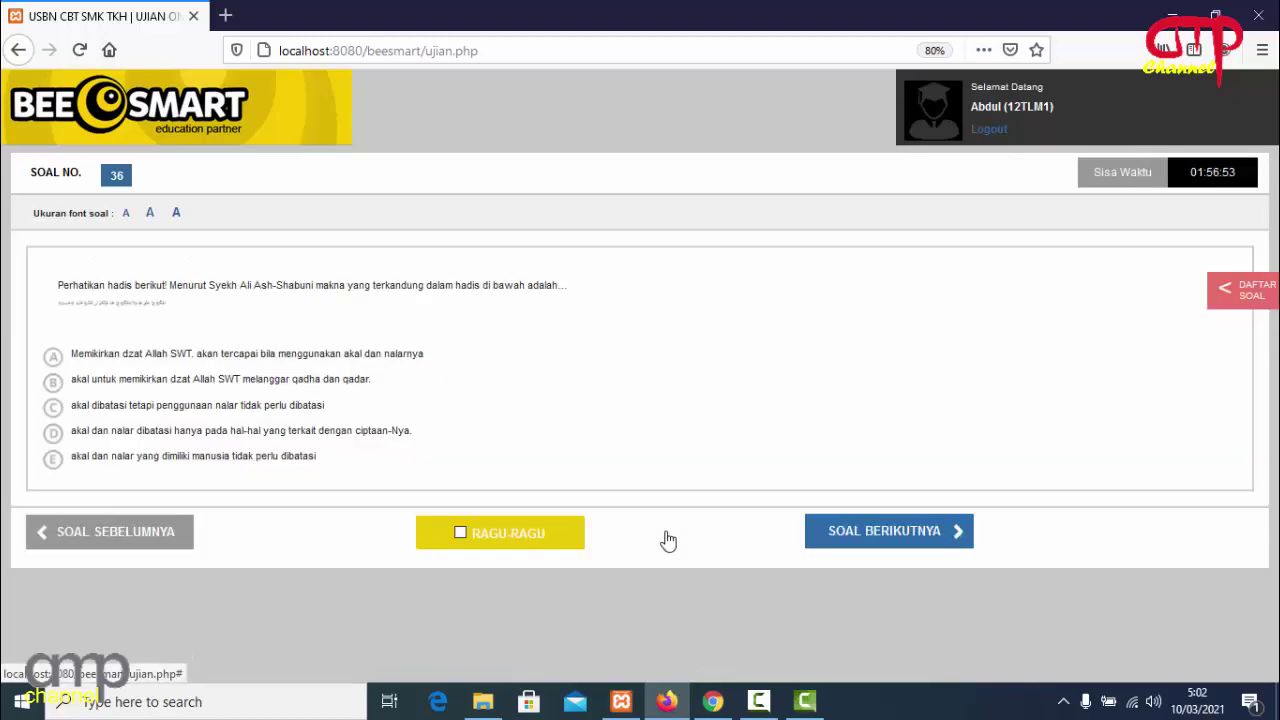
left_click(52, 360)
left_click(847, 533)
Answer questions 37 through 40 with option A, finishing on question 40.
left_click(53, 337)
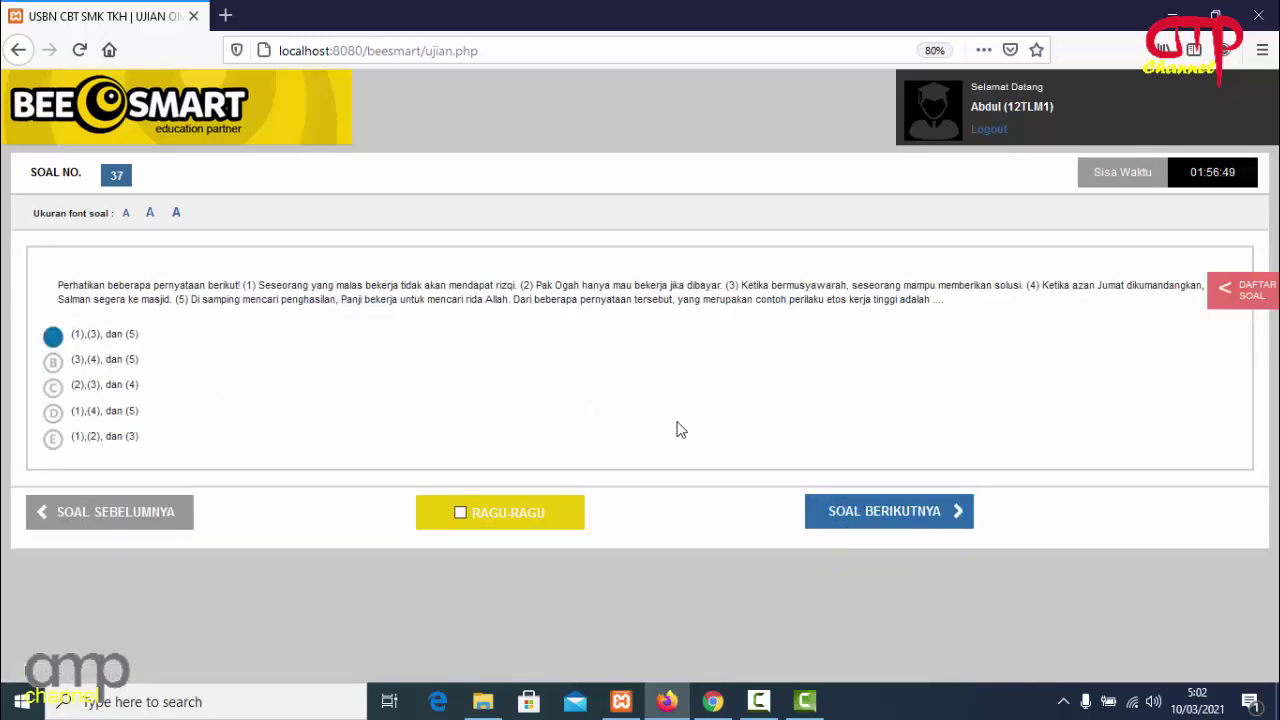
left_click(892, 520)
left_click(76, 358)
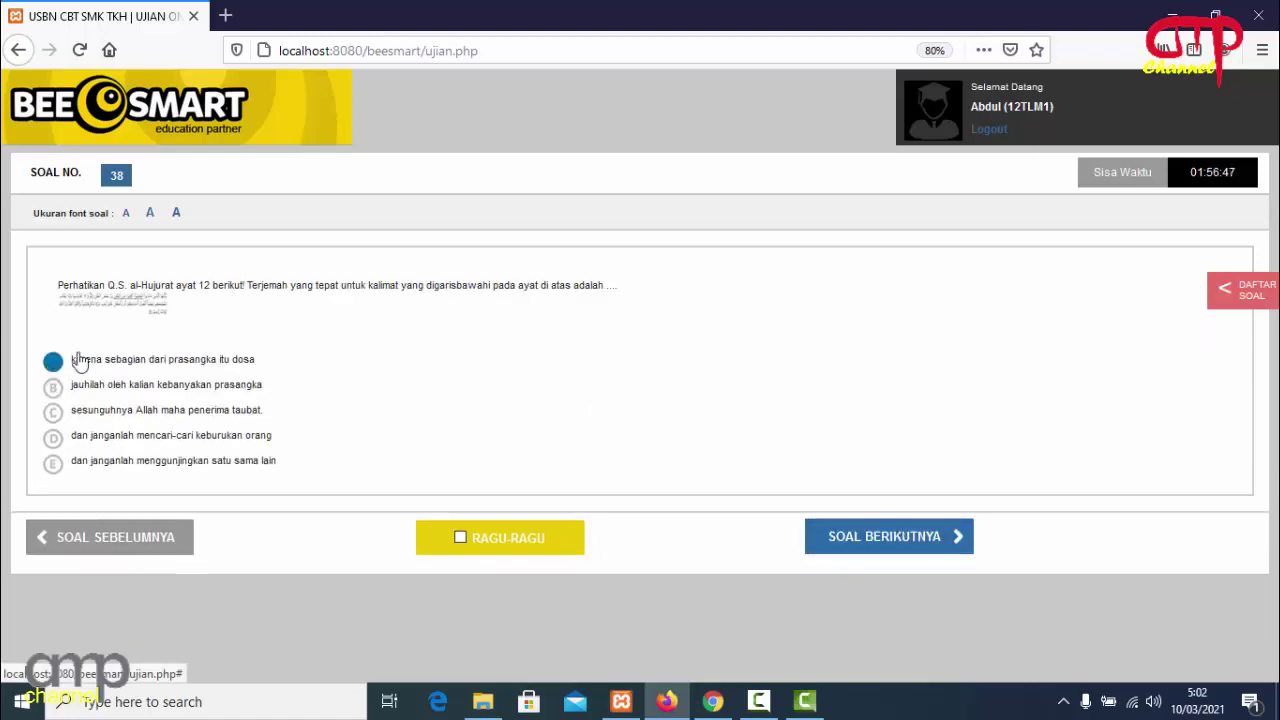
left_click(846, 544)
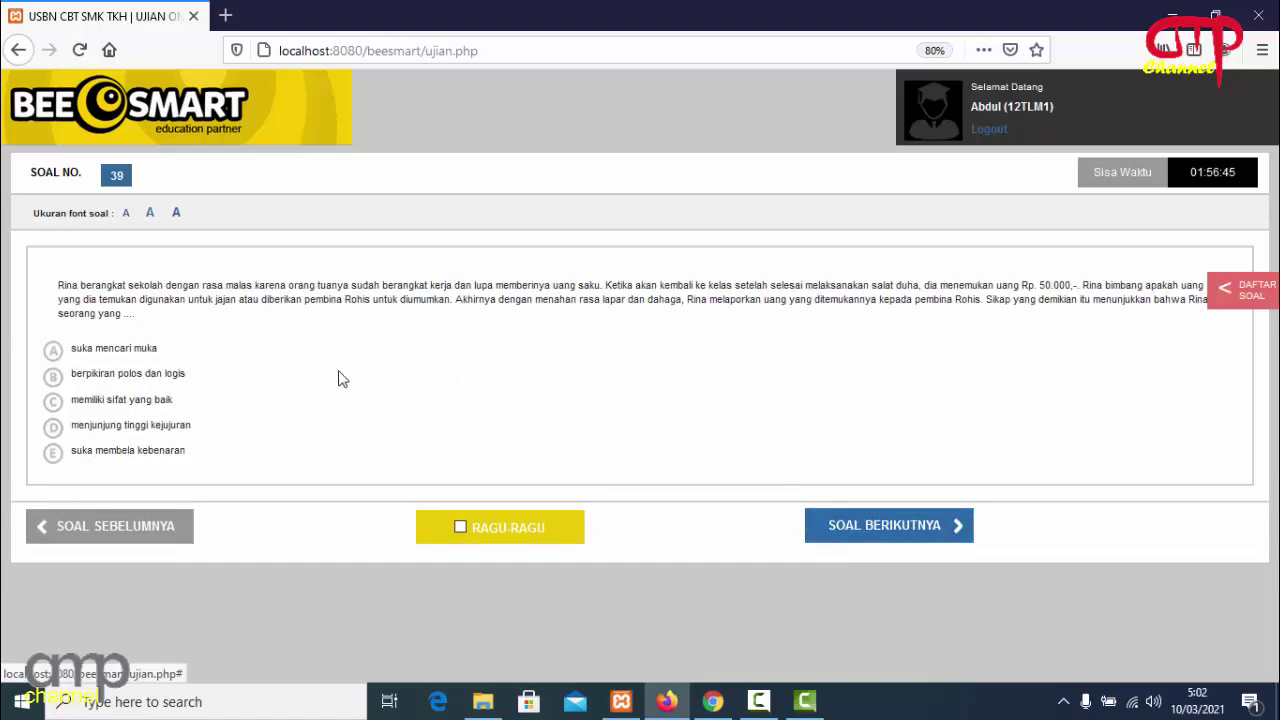
left_click(64, 356)
left_click(868, 530)
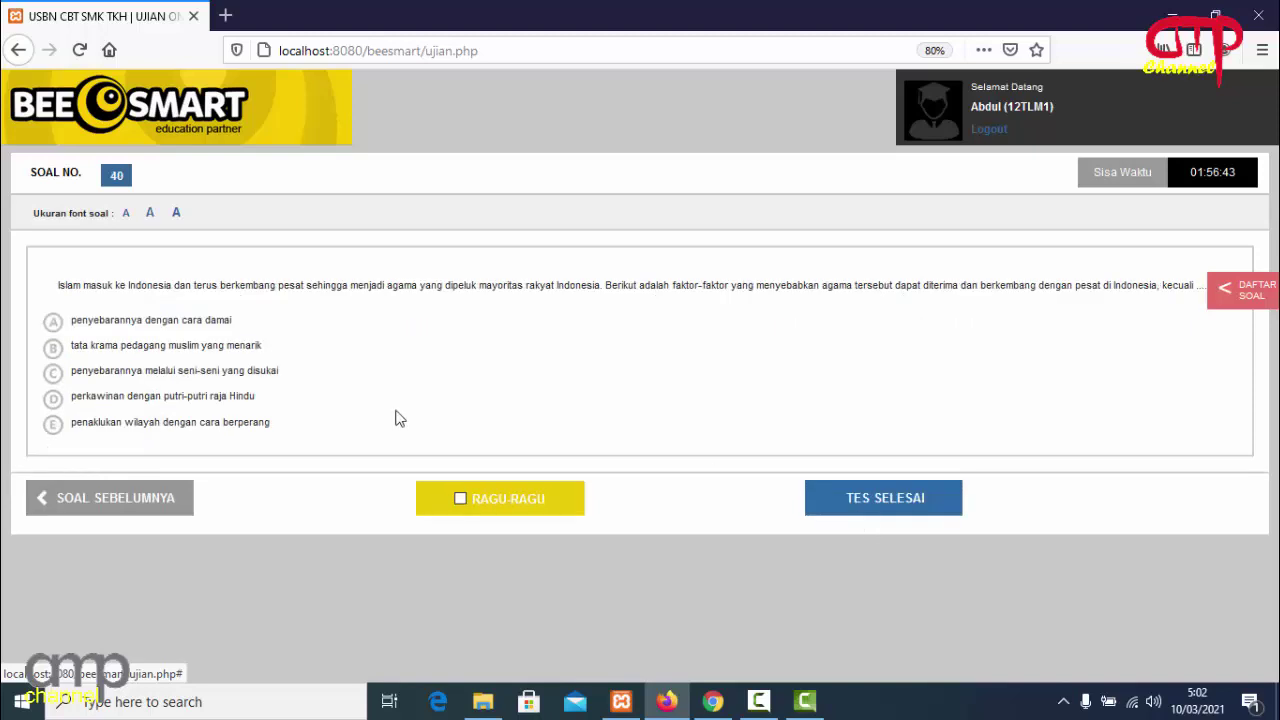
left_click(54, 323)
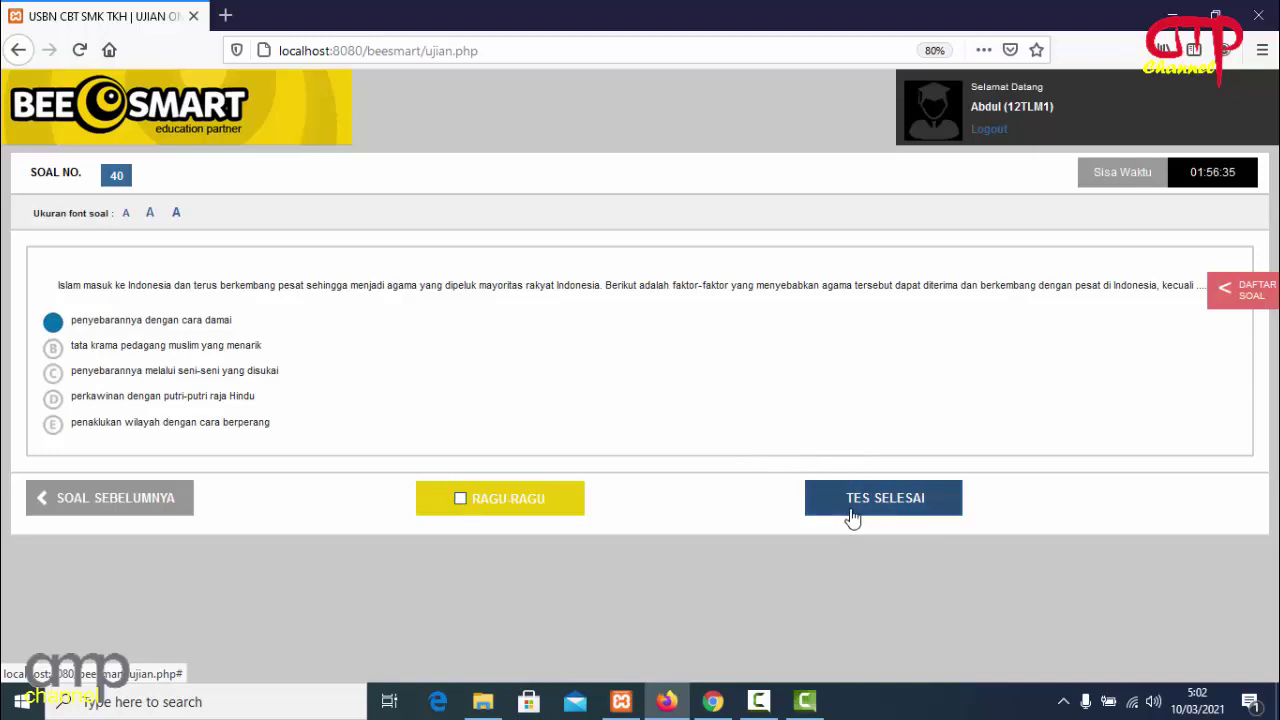
left_click(1243, 288)
mouse_move(1266, 245)
left_mouse_down()
mouse_move(1273, 432)
mouse_move(1257, 246)
left_mouse_up()
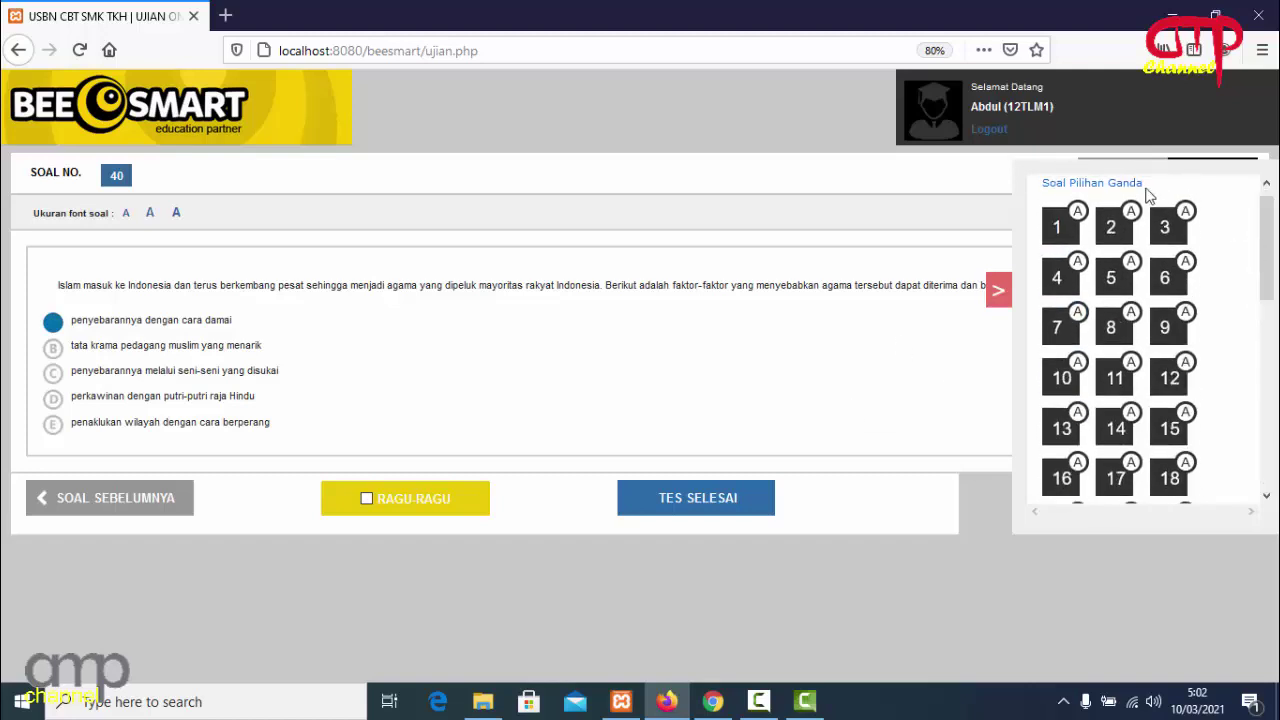
left_click(999, 290)
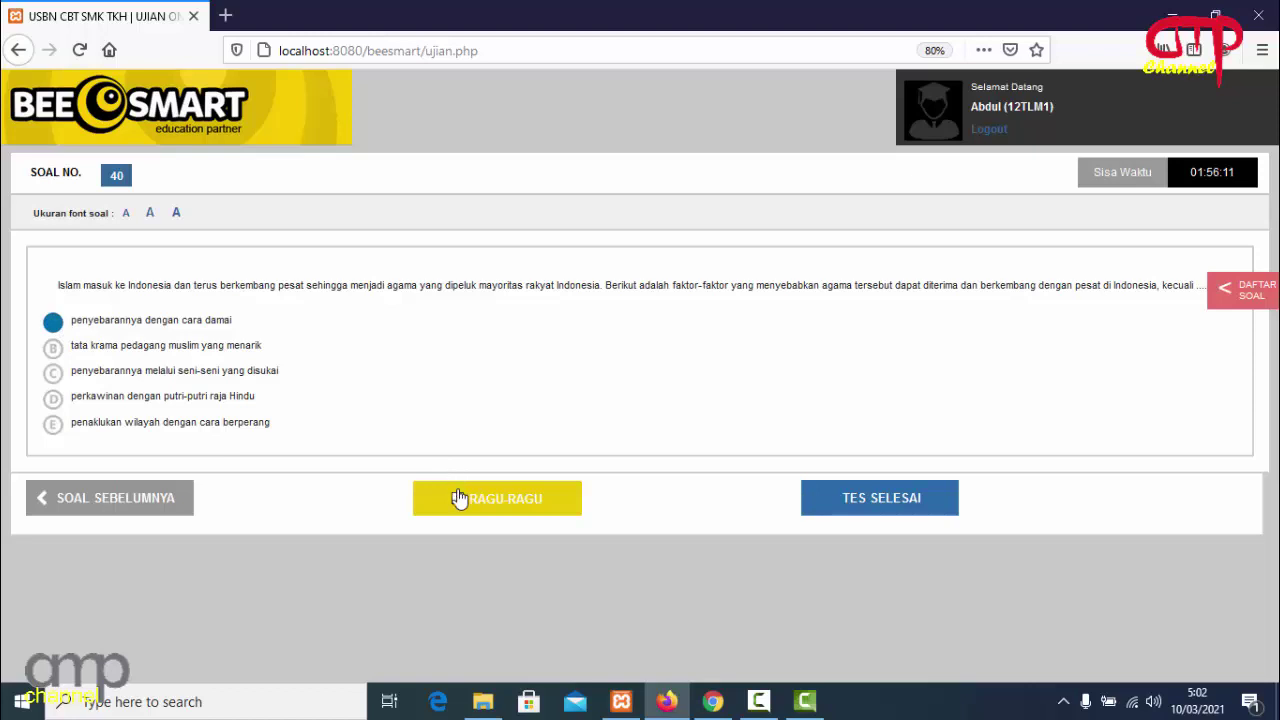
left_click(150, 502)
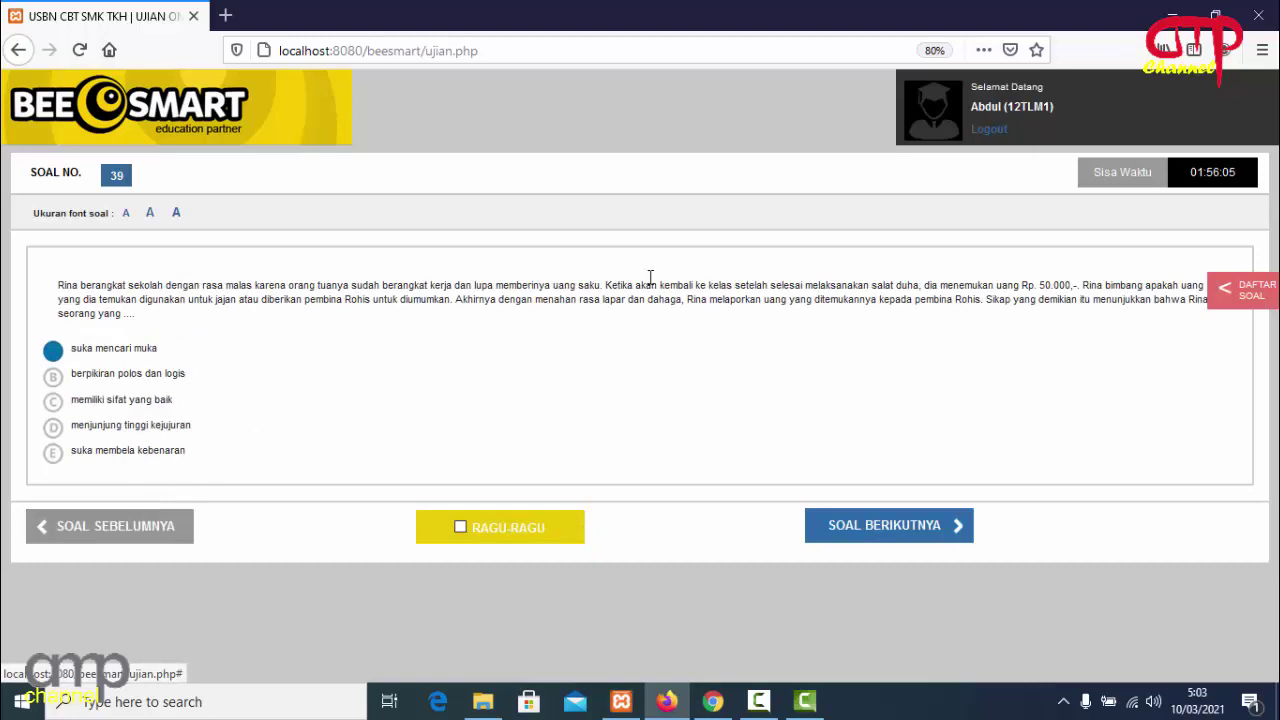
left_click(1240, 290)
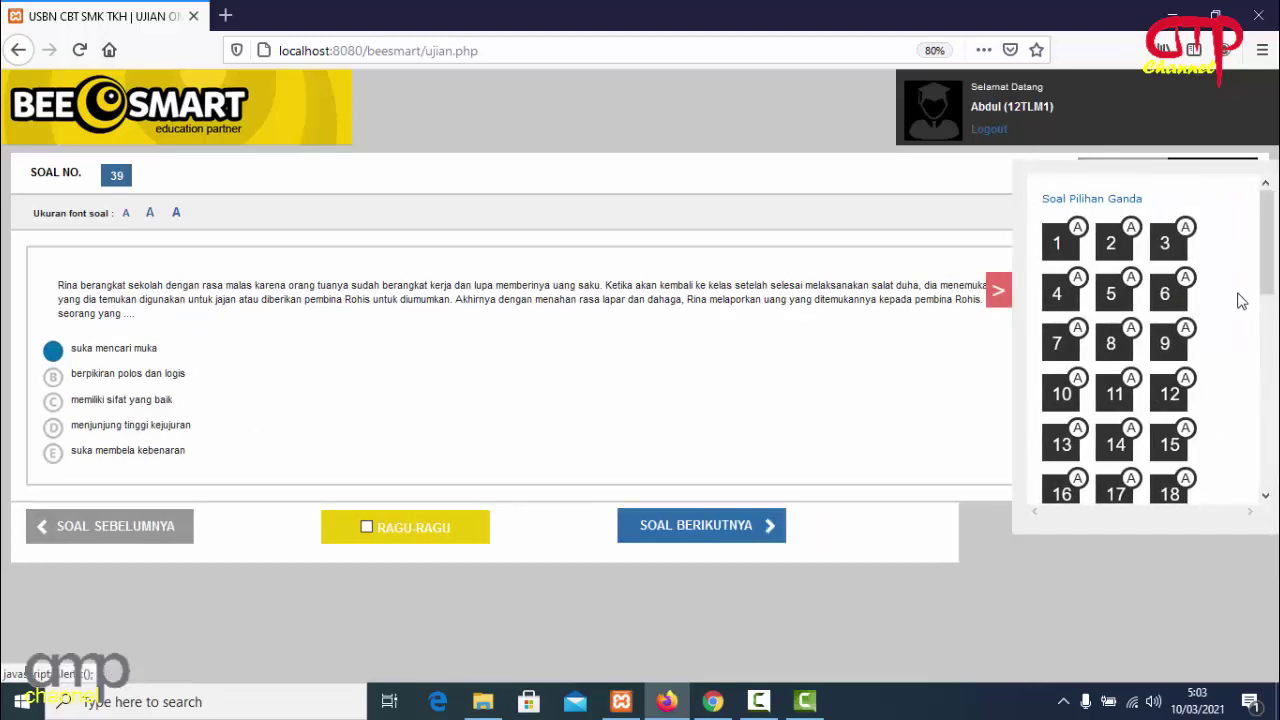
left_click_drag(1268, 290, 1268, 433)
scroll(1222, 463, "down", 3)
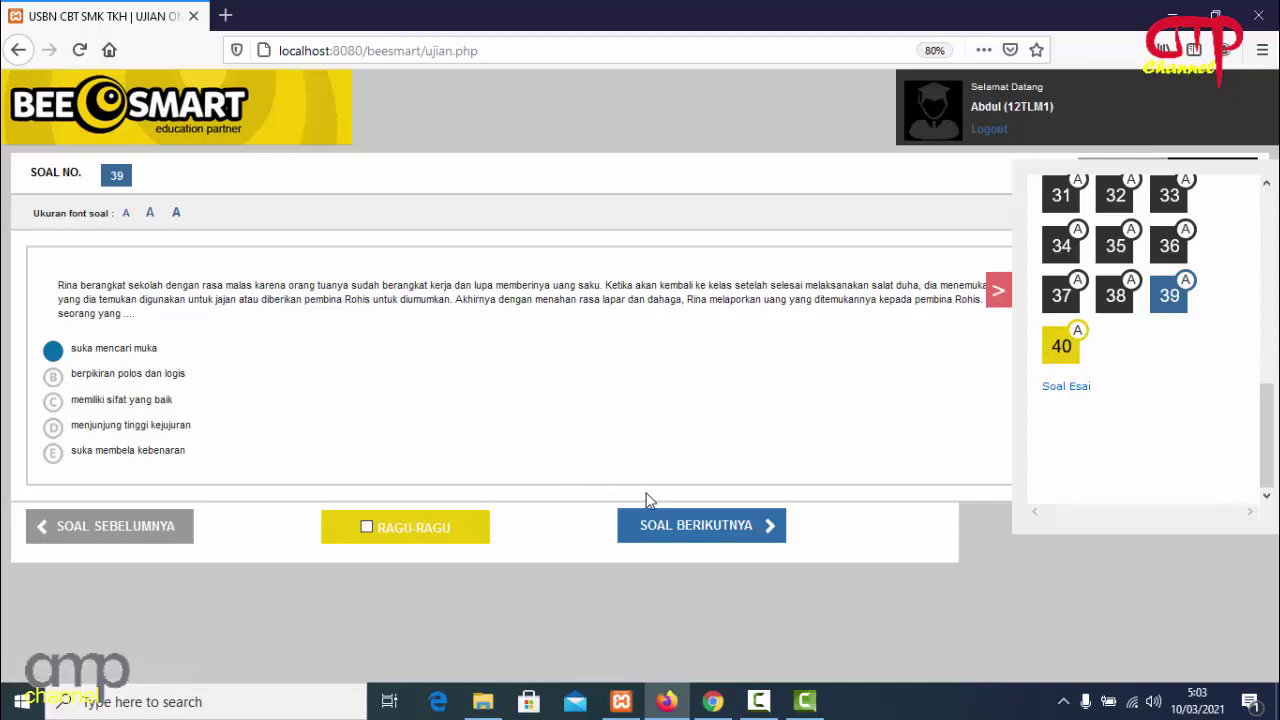
left_click(677, 526)
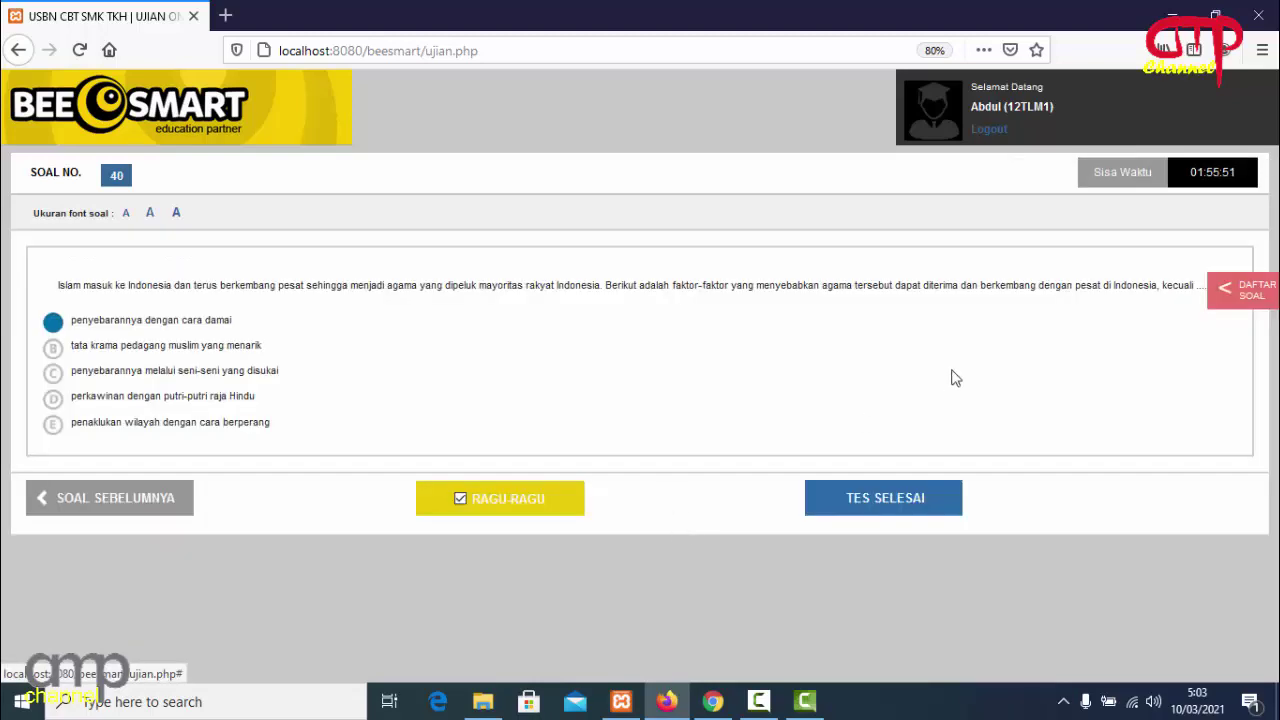
left_click(1228, 300)
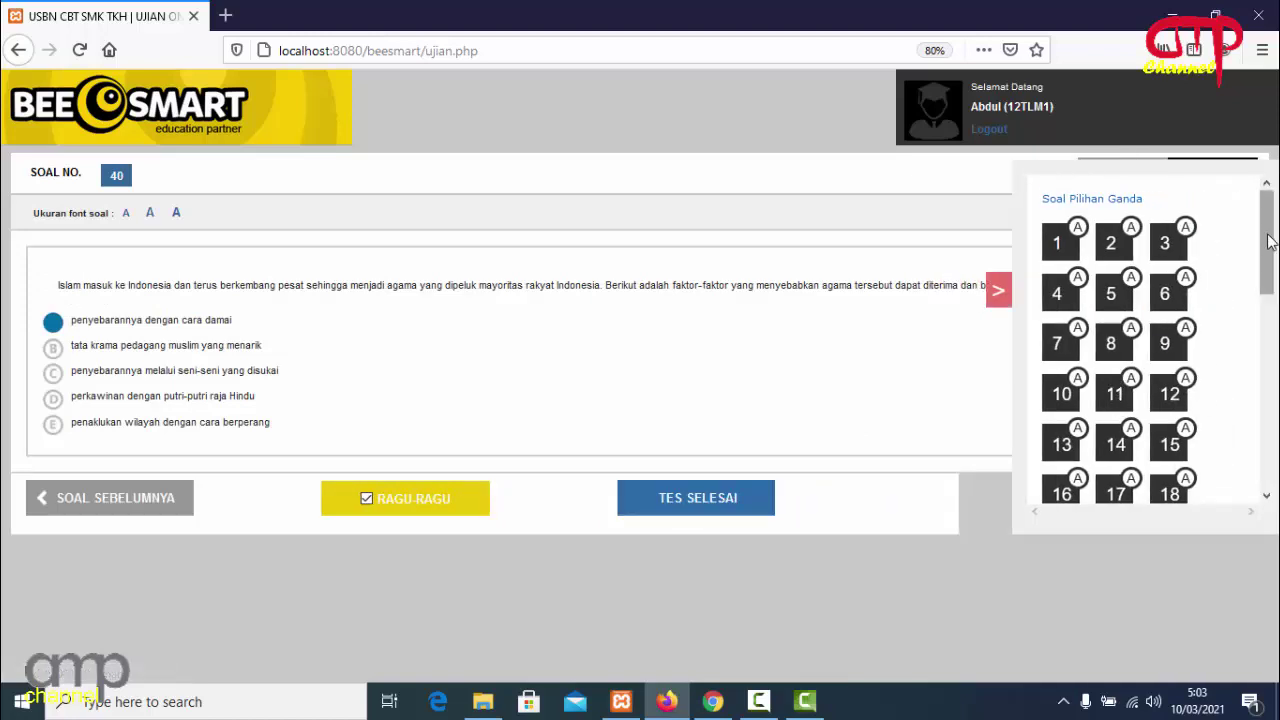
scroll(1110, 350, "down", 10)
left_click(1060, 350)
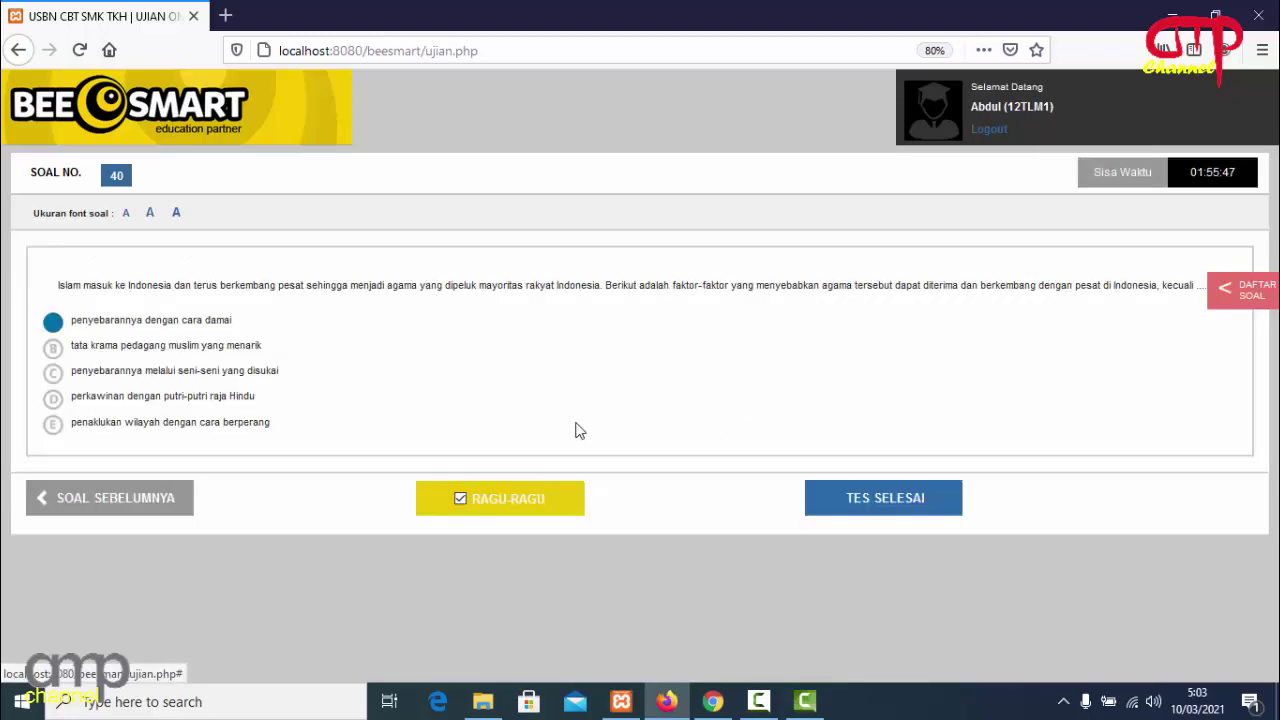
left_click(459, 499)
left_click(1240, 290)
left_click_drag(1266, 200, 1268, 447)
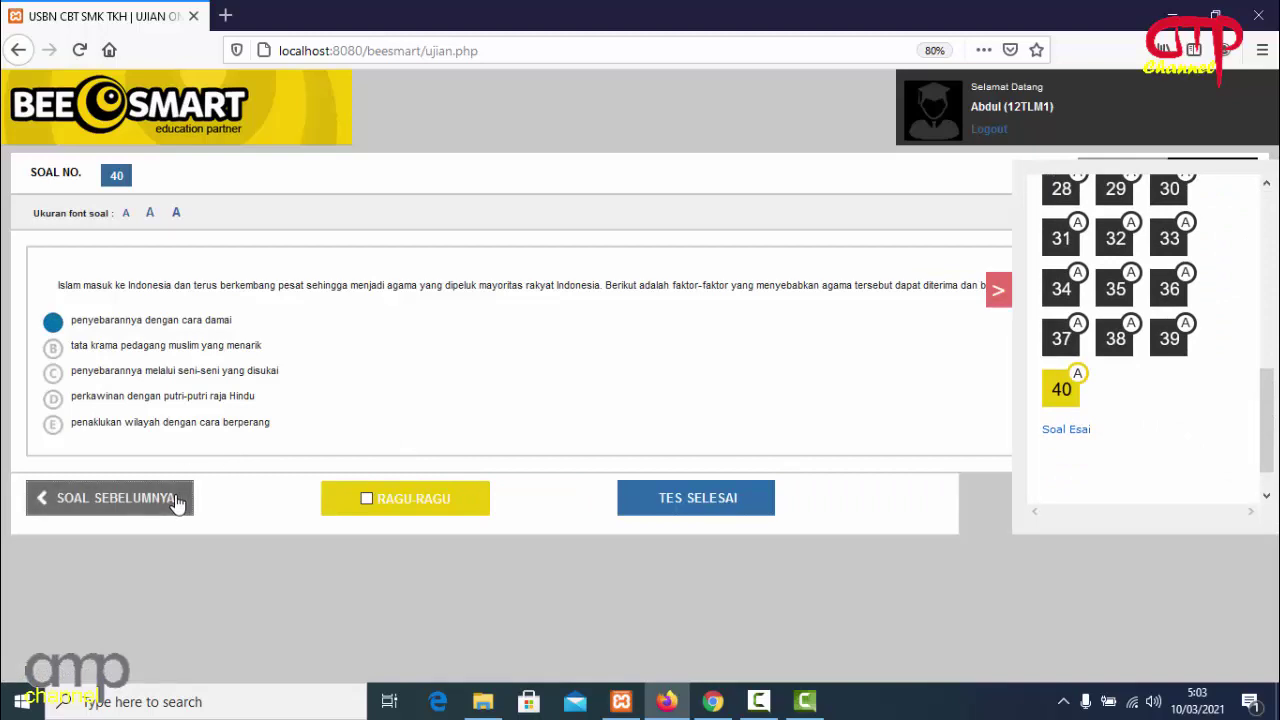
left_click(175, 503)
left_click(1243, 293)
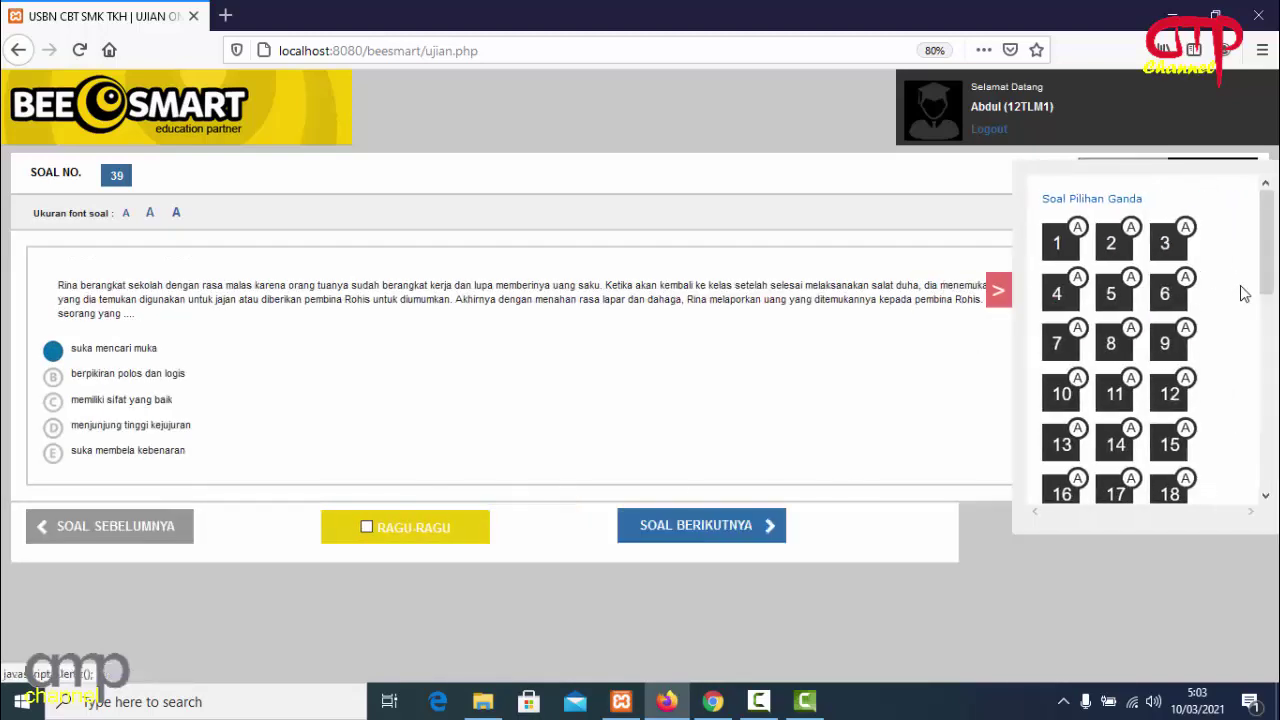
left_click_drag(1266, 260, 1266, 452)
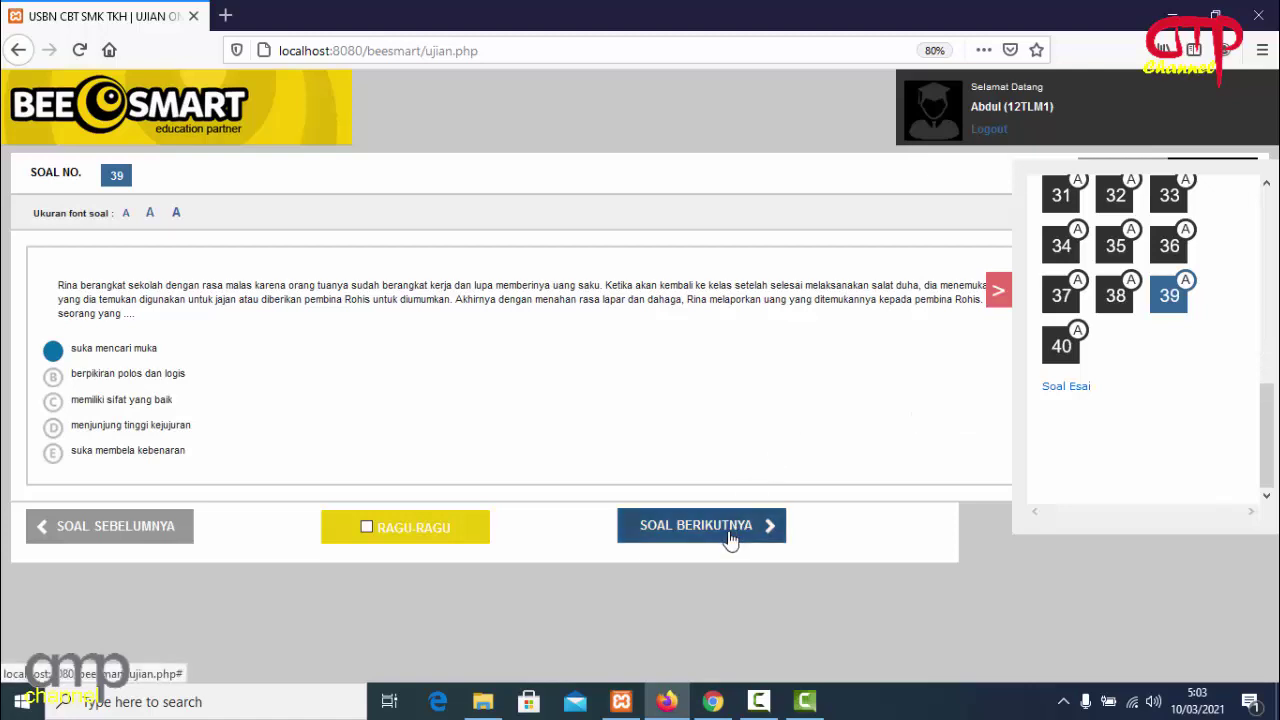
left_click(1061, 347)
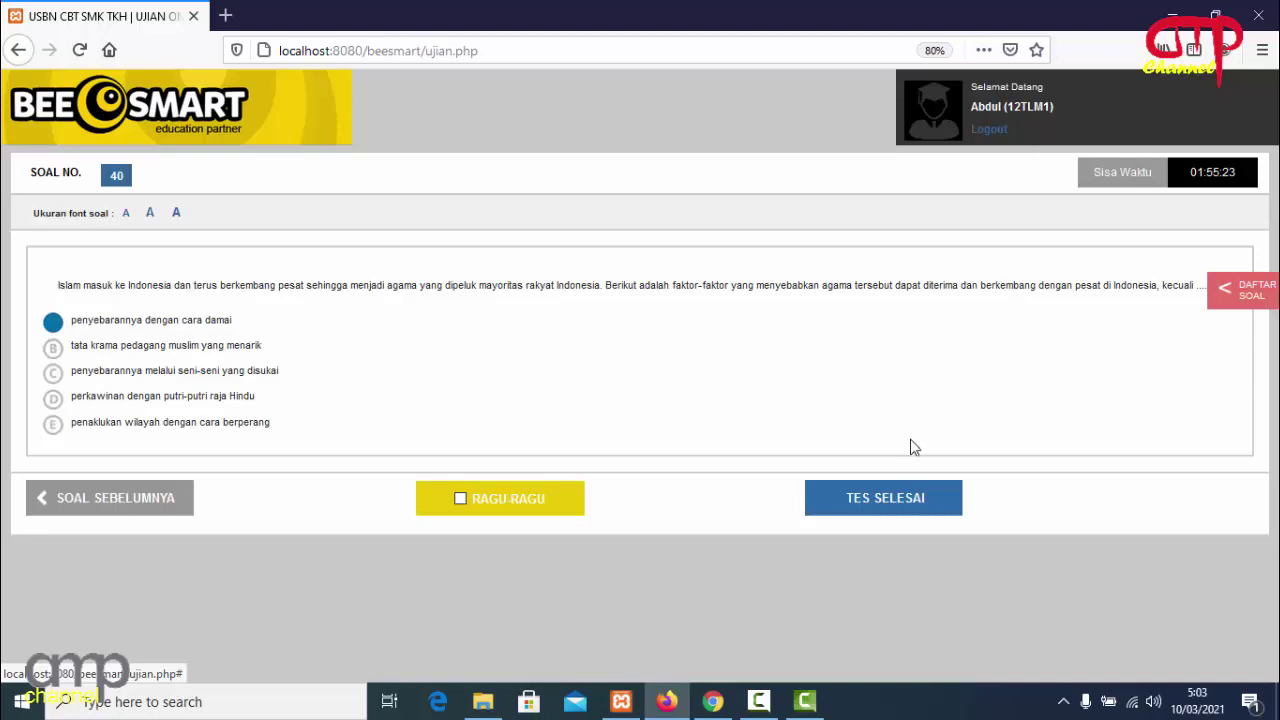
End the test via TES SELESAI with the confirmation ticked, then log the student out.
left_click(893, 505)
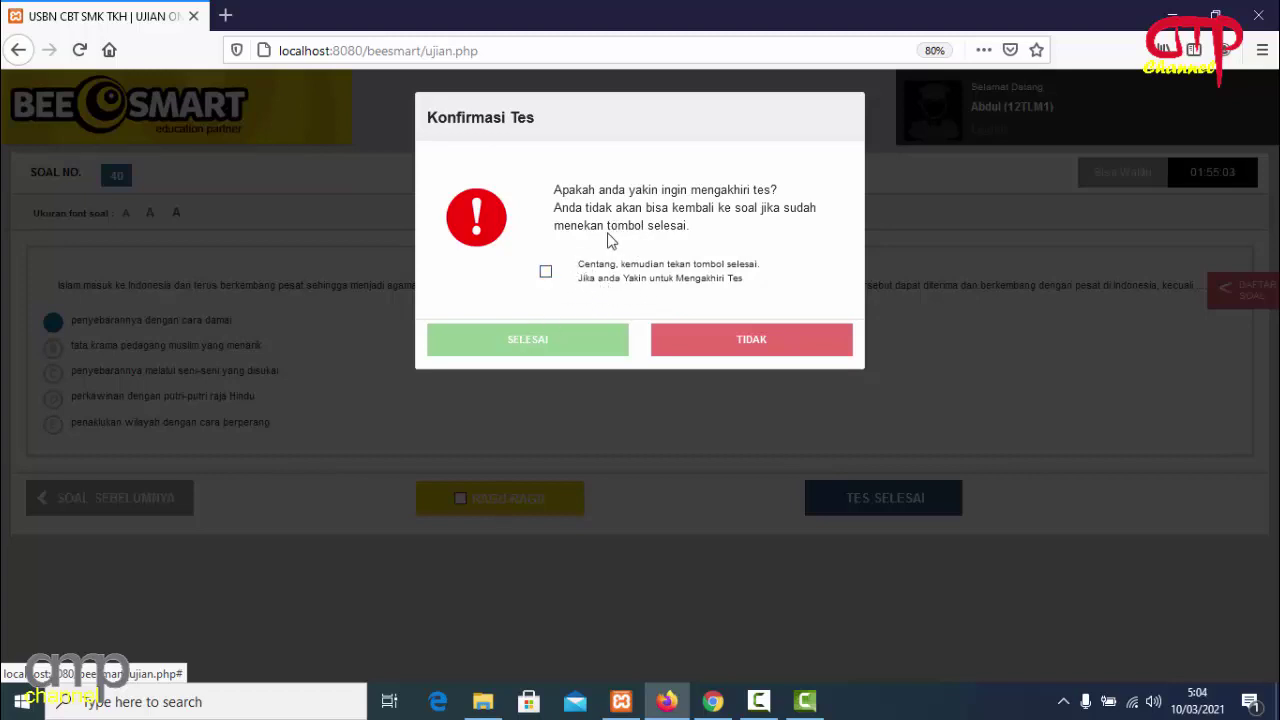
left_click(545, 273)
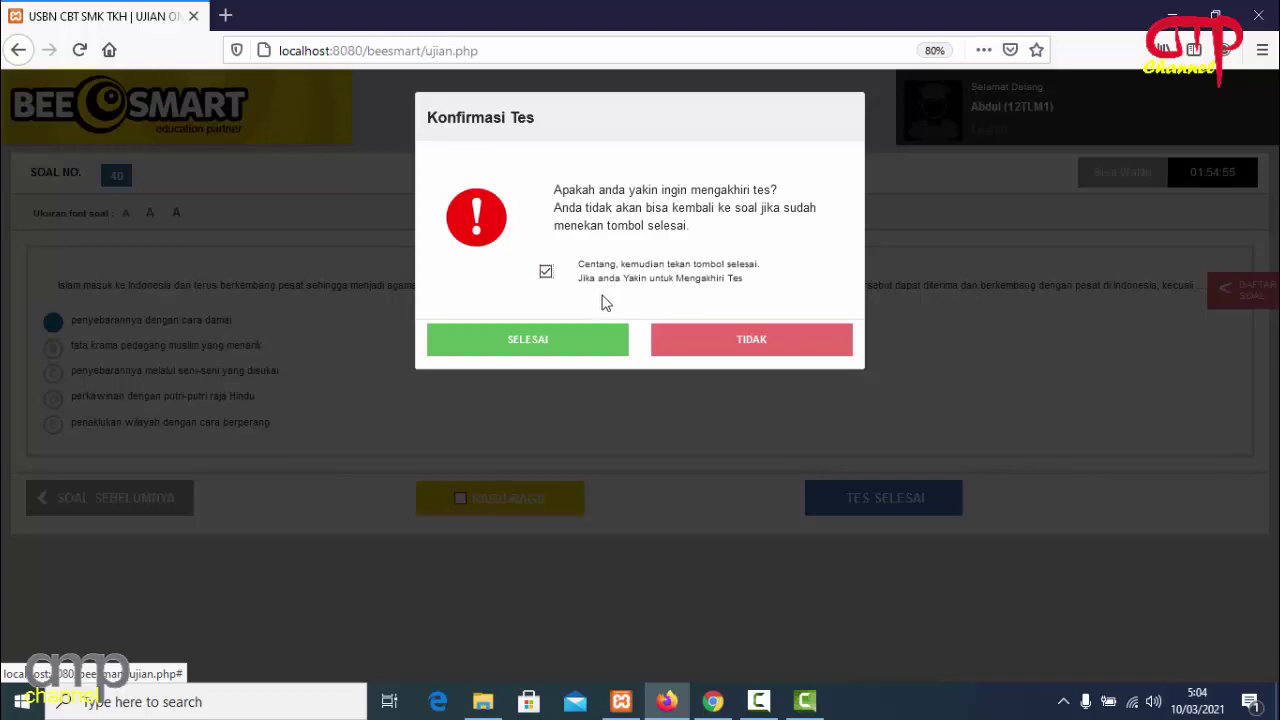
left_click(542, 346)
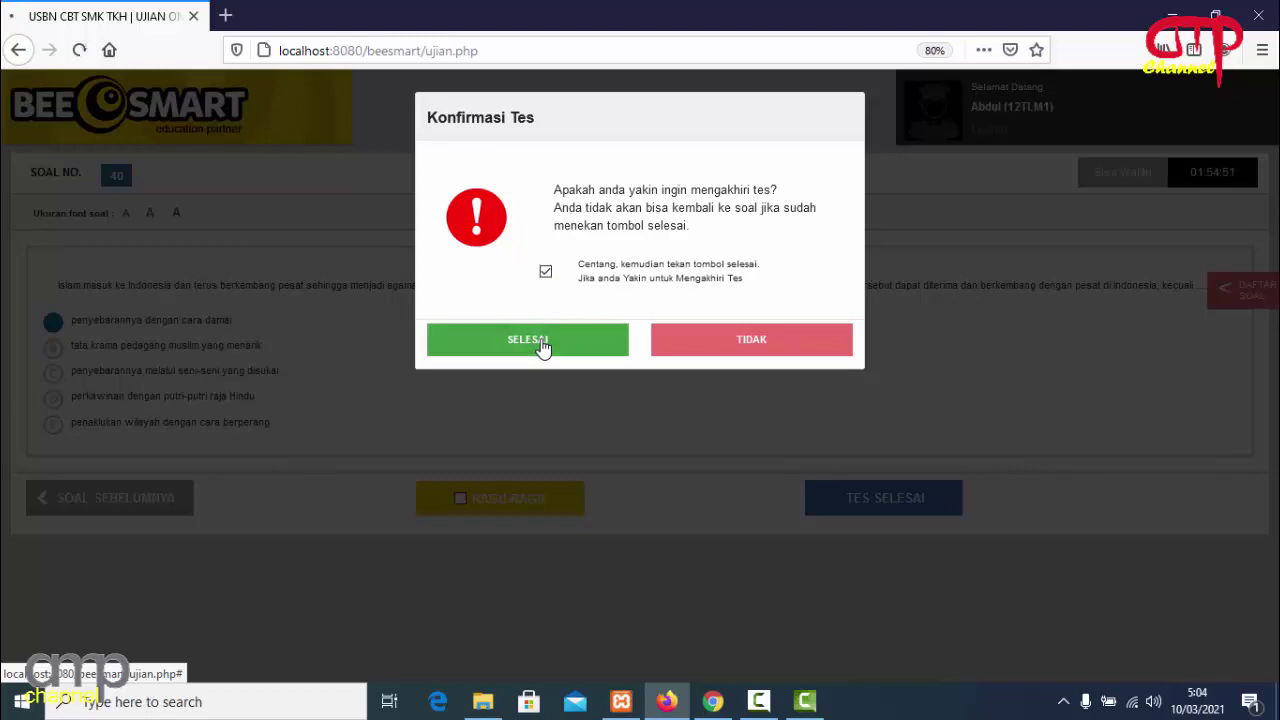
left_click(598, 376)
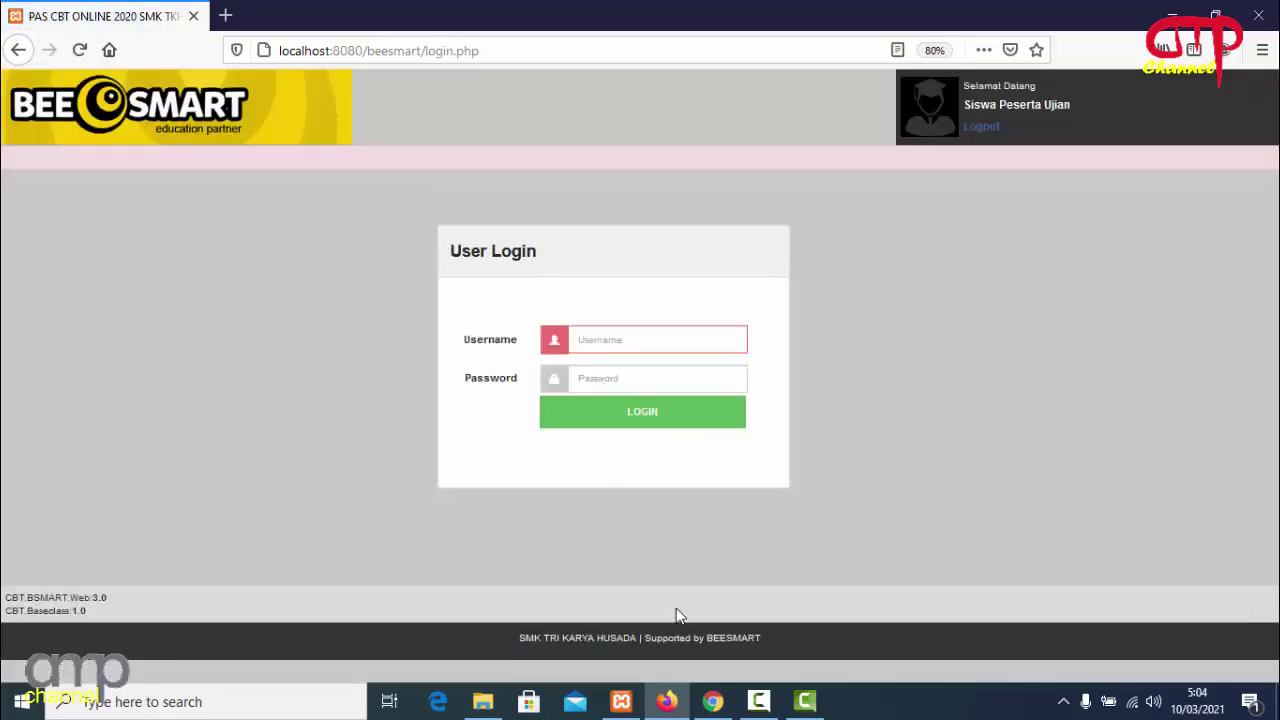
Switch to the admin panel's Status Peserta page showing the student's test as Tes SELESAI.
left_click(712, 699)
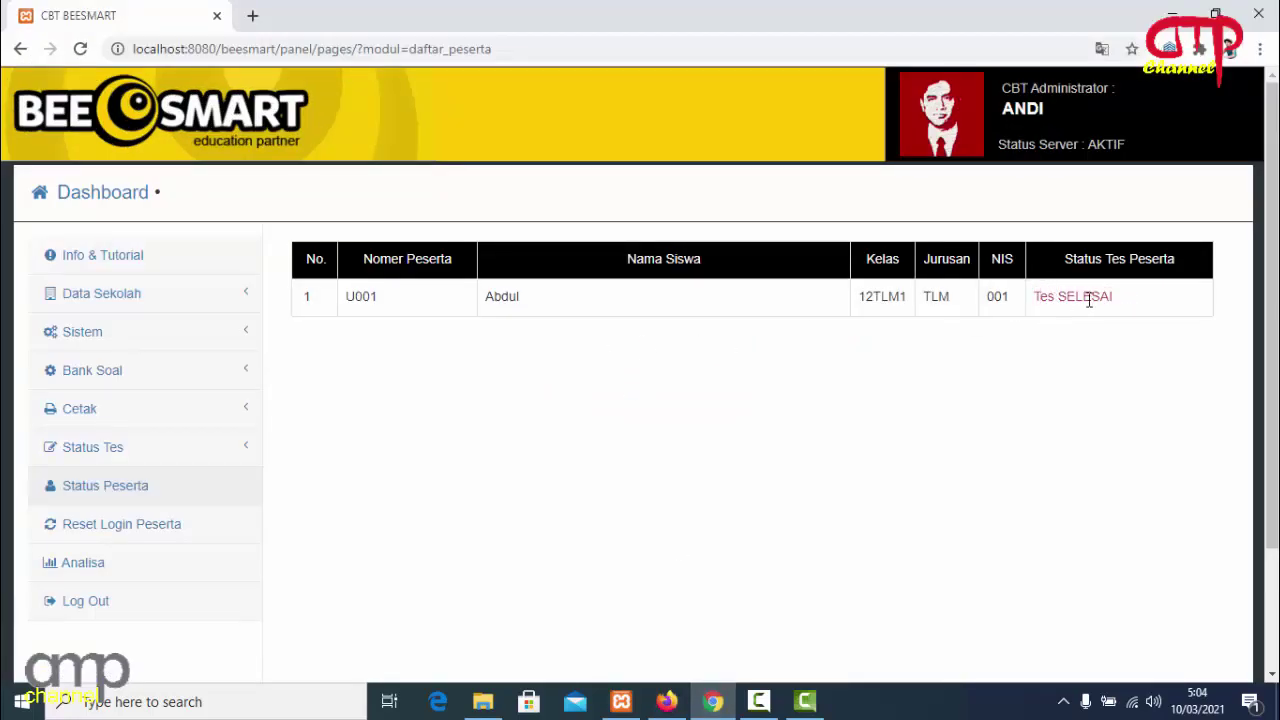
double_click(1120, 305)
left_click(1089, 357)
Log in as the second student using the saved username and the account password.
left_click(667, 700)
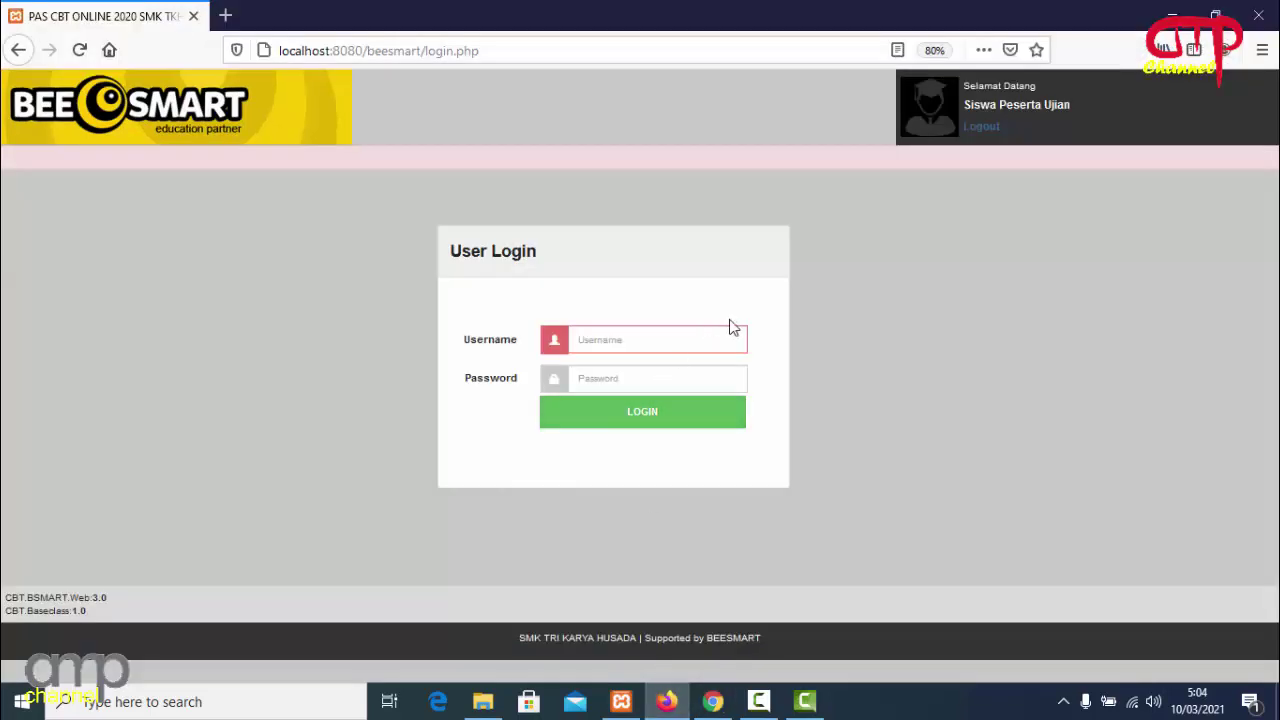
left_click(651, 338)
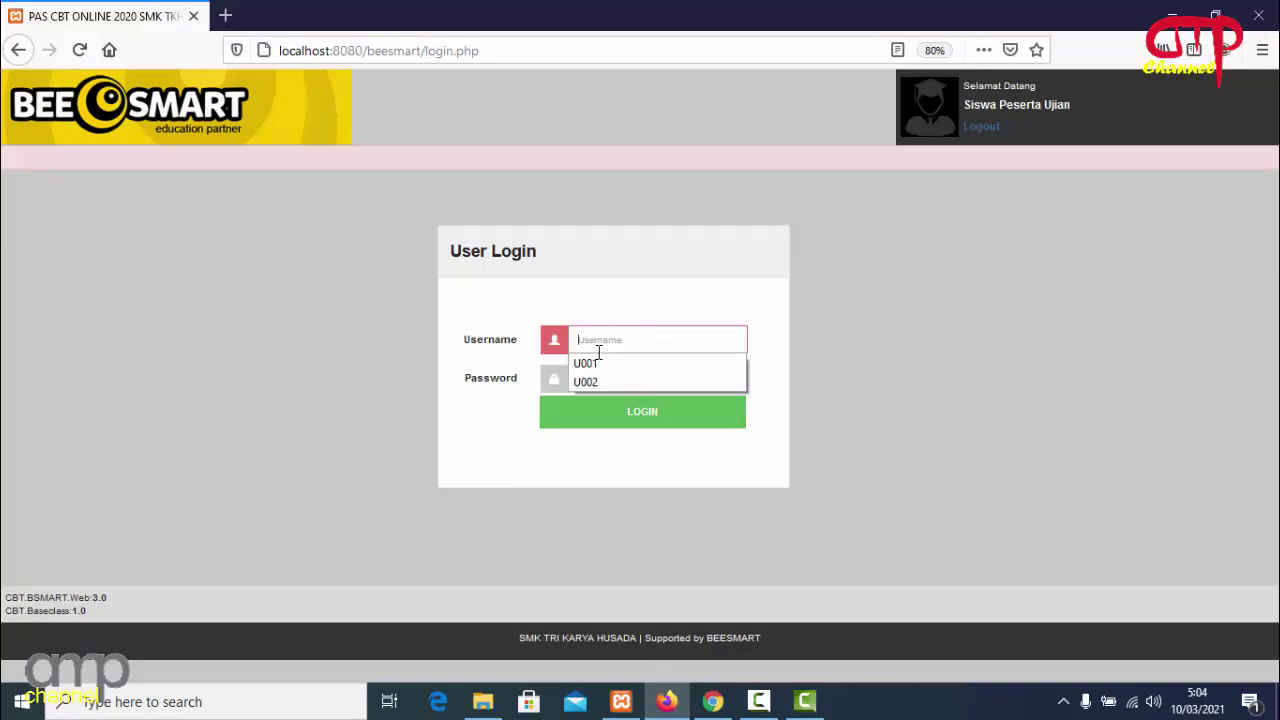
left_click(586, 382)
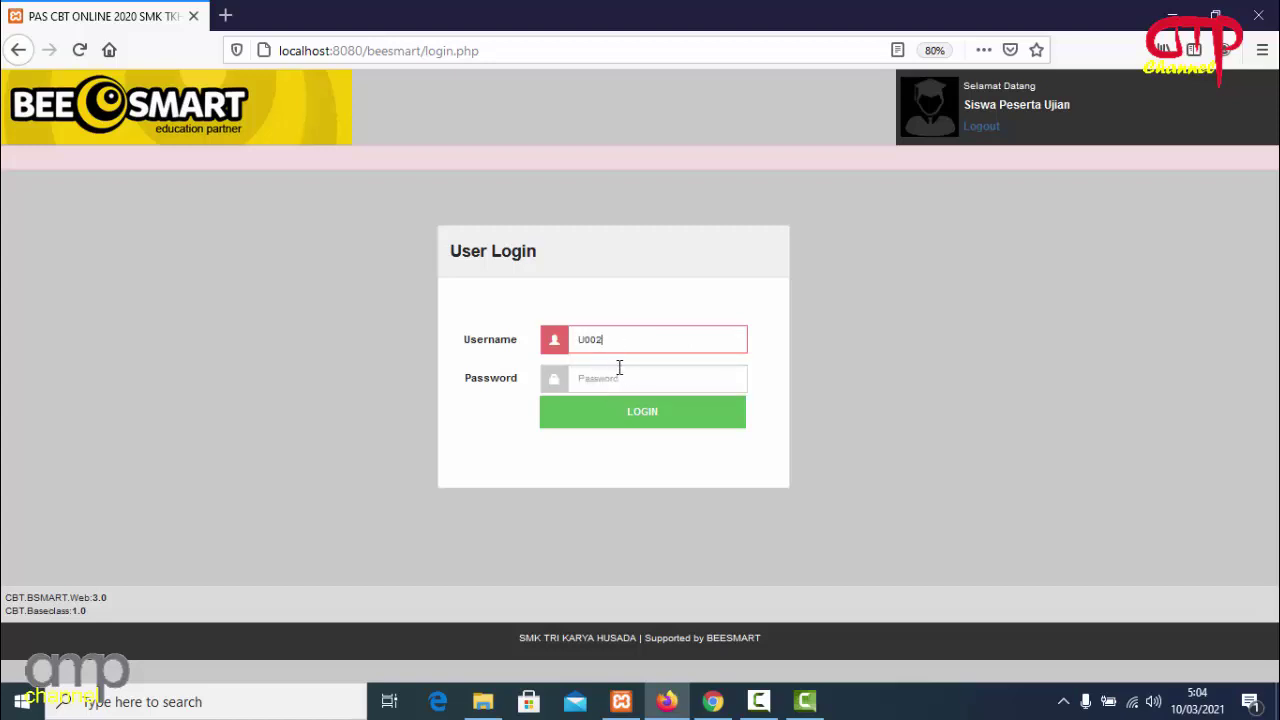
left_click(619, 368)
type("123")
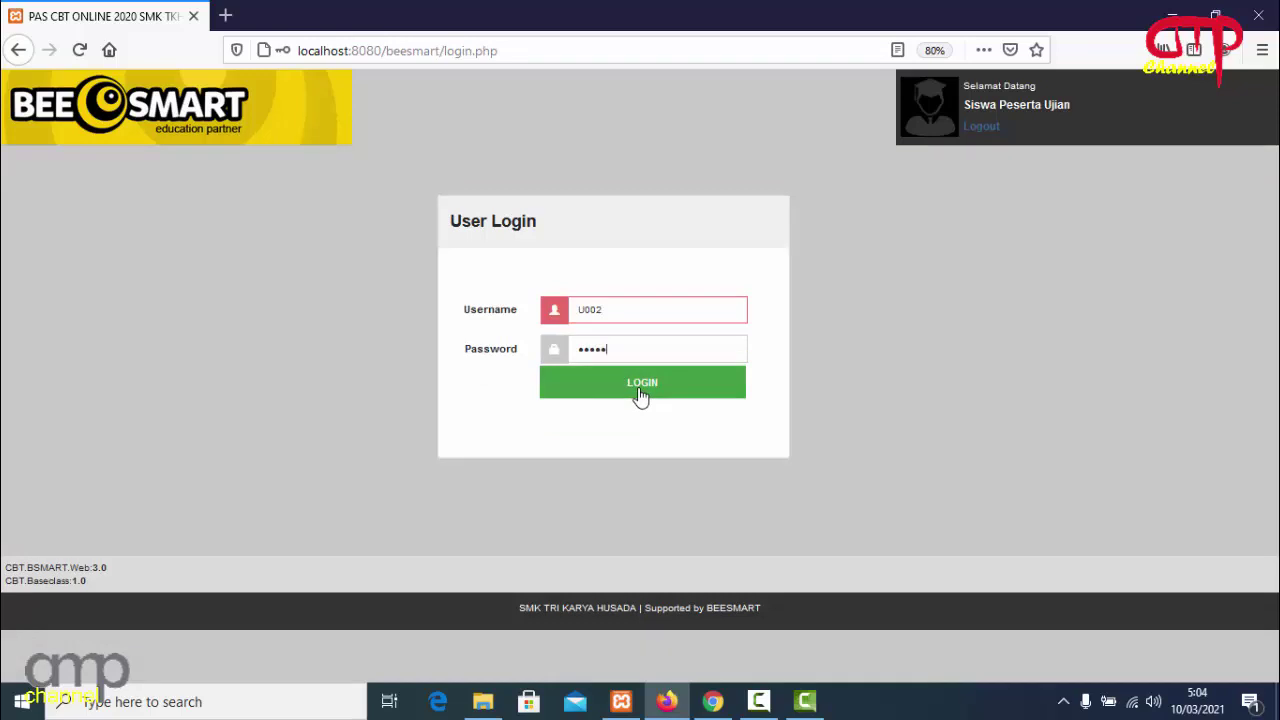
left_click(641, 394)
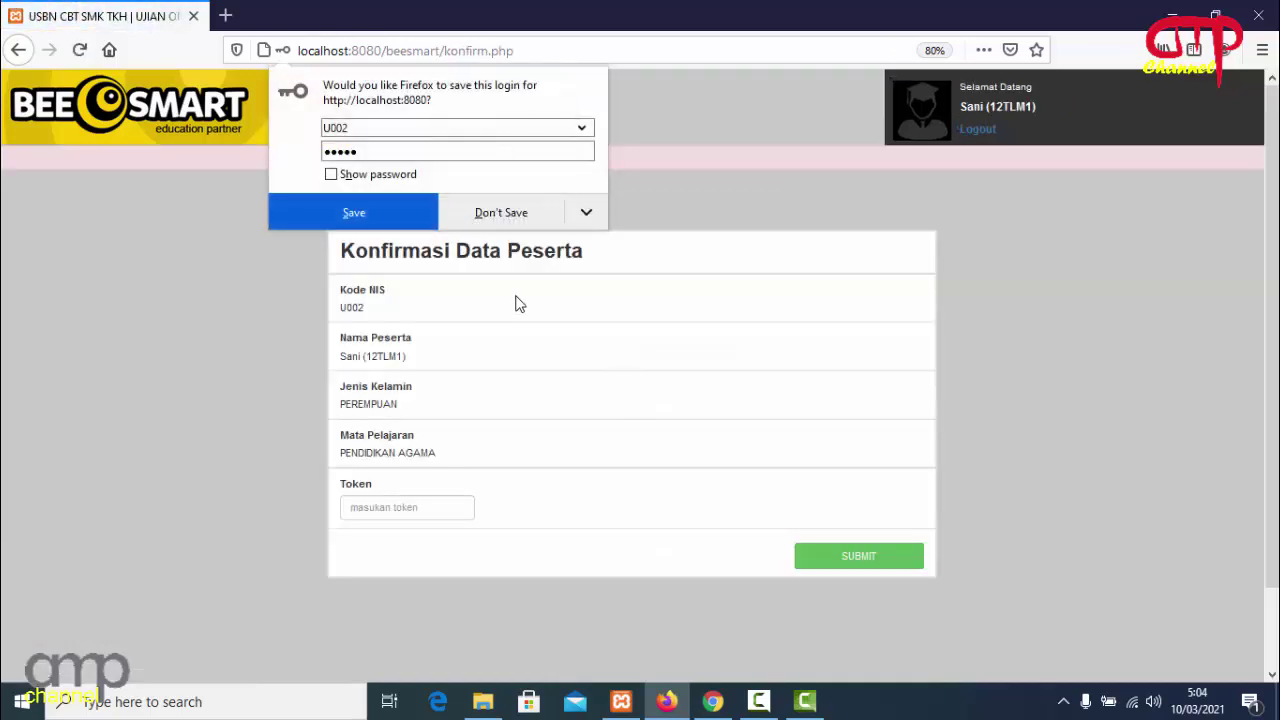
Enter the exam token and submit it to reach the PENDIDIKAN AGAMA test confirmation.
left_click(434, 510)
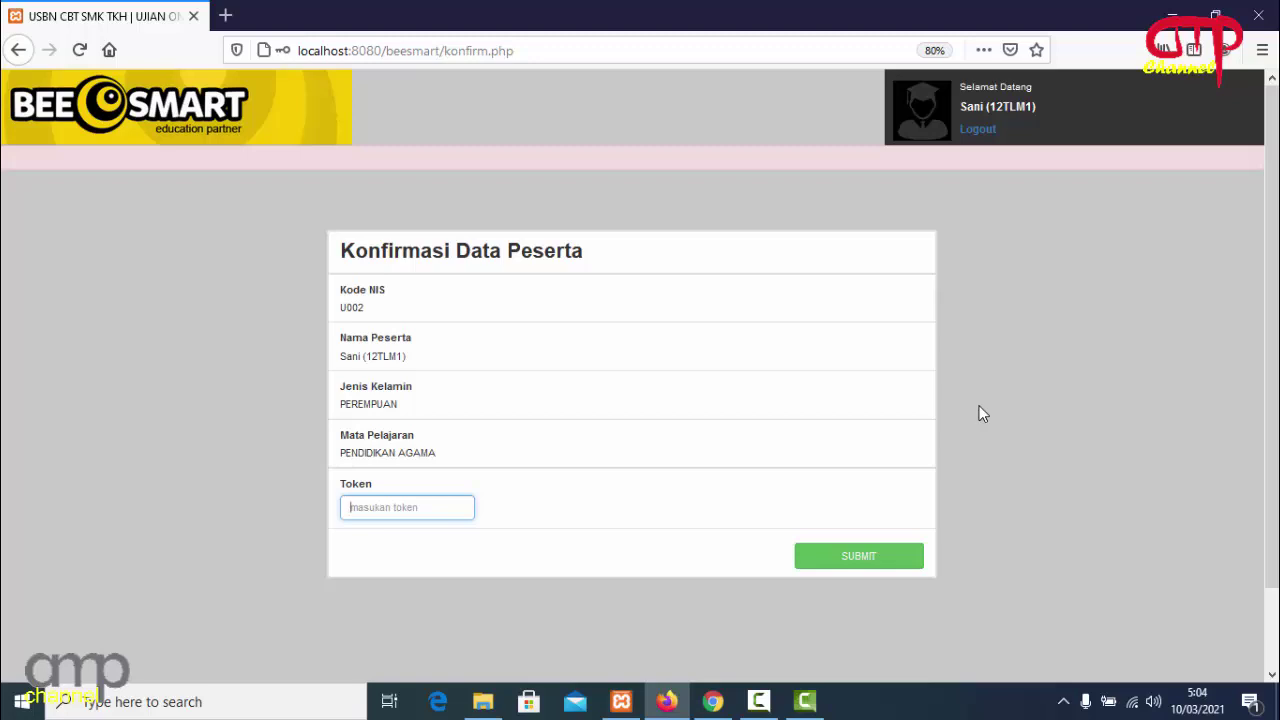
type("COBA1")
left_click(875, 568)
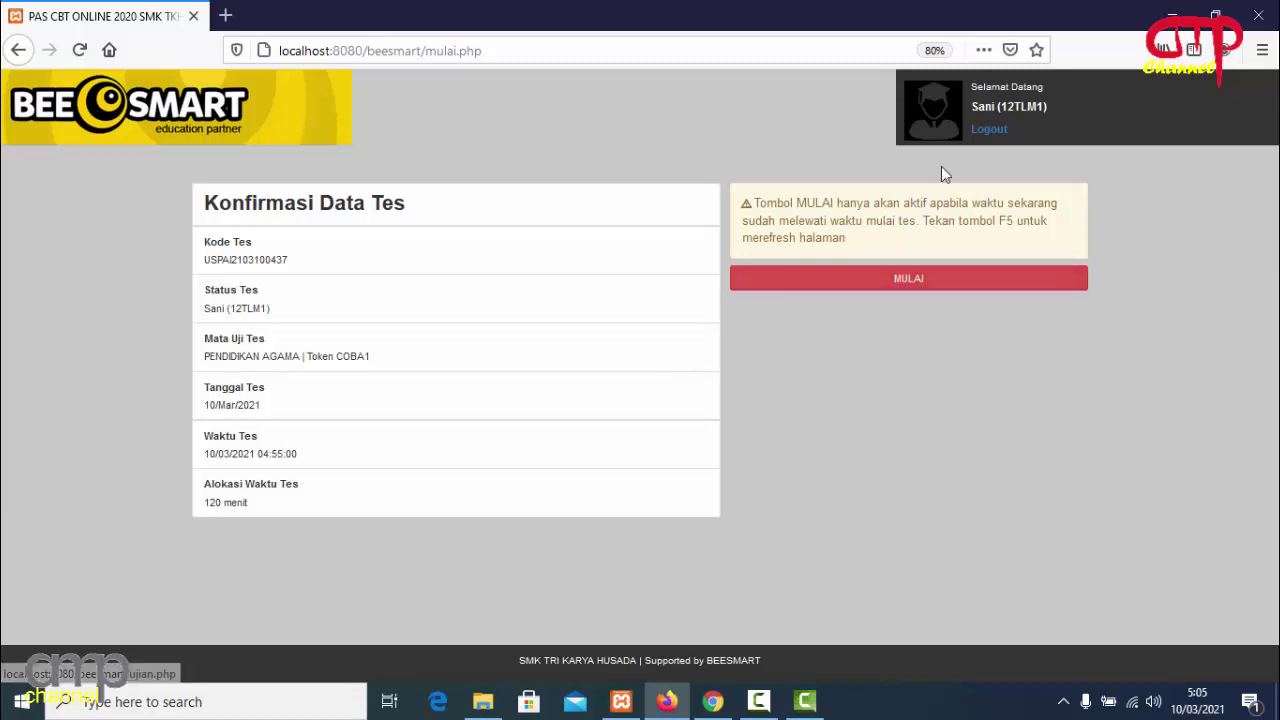
left_click(989, 134)
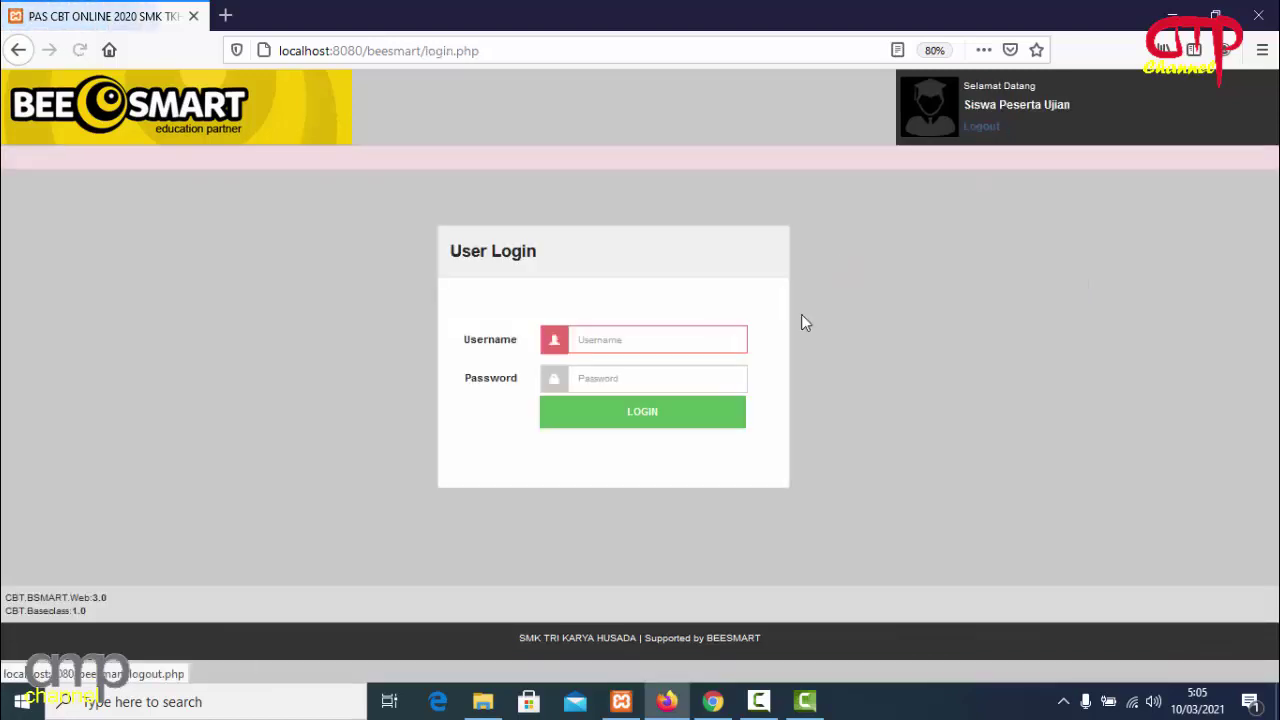
left_click(617, 341)
left_click(618, 382)
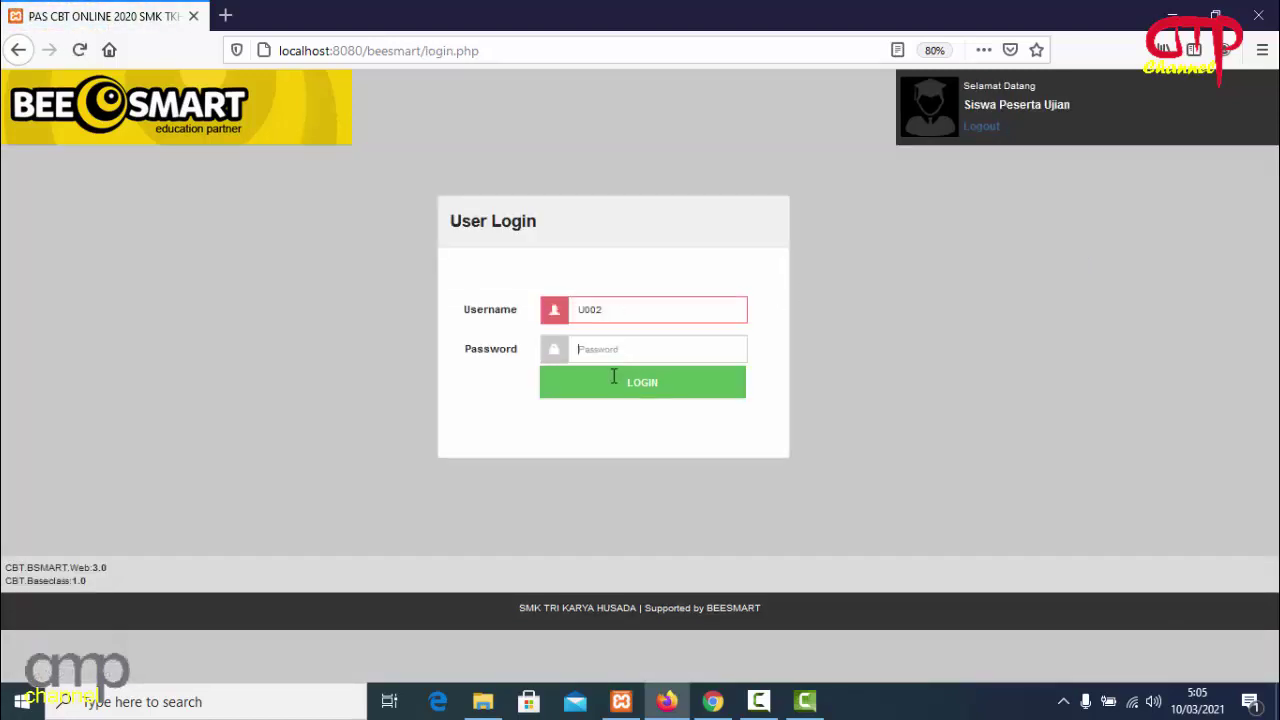
type("12345")
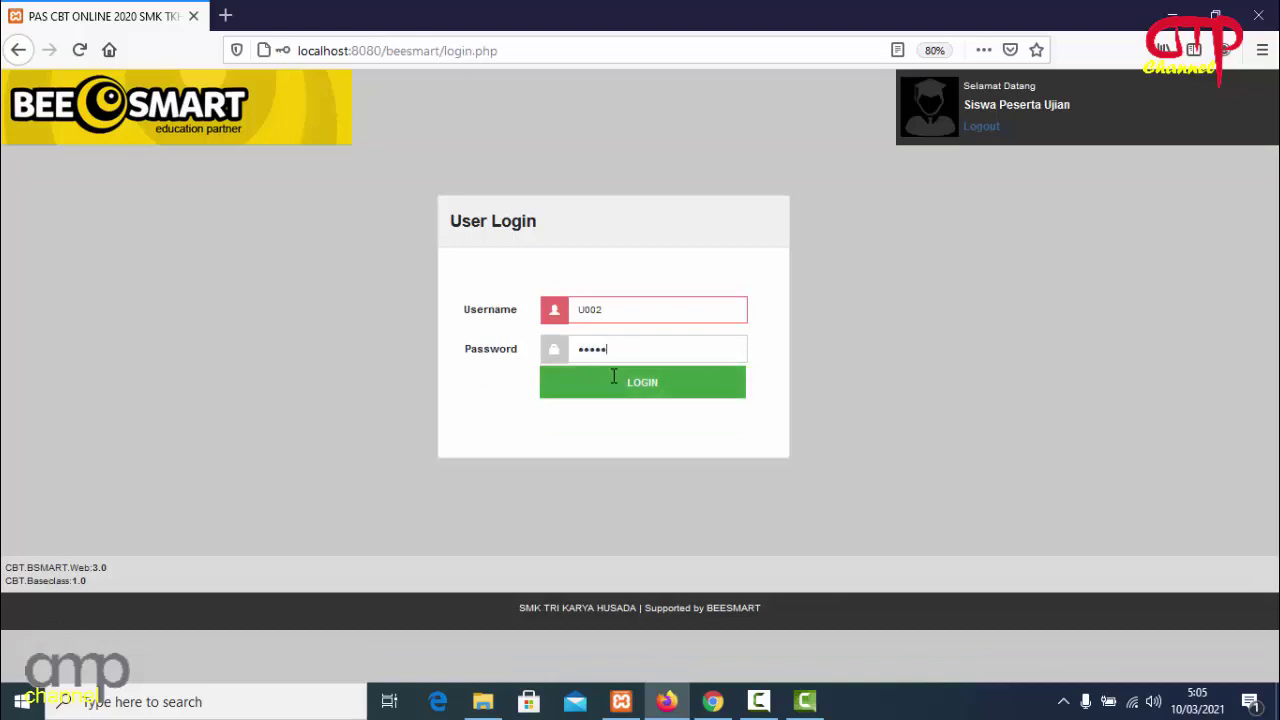
left_click(628, 398)
left_click(428, 505)
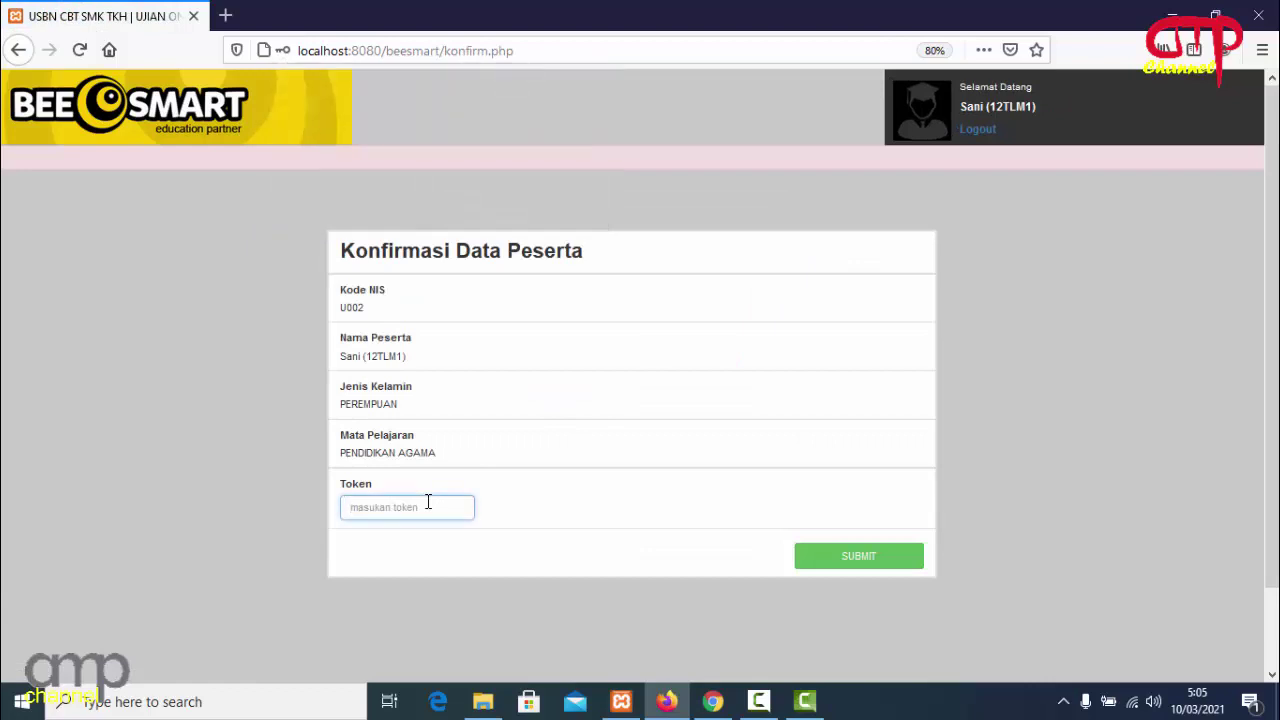
type("COBA")
left_click(836, 560)
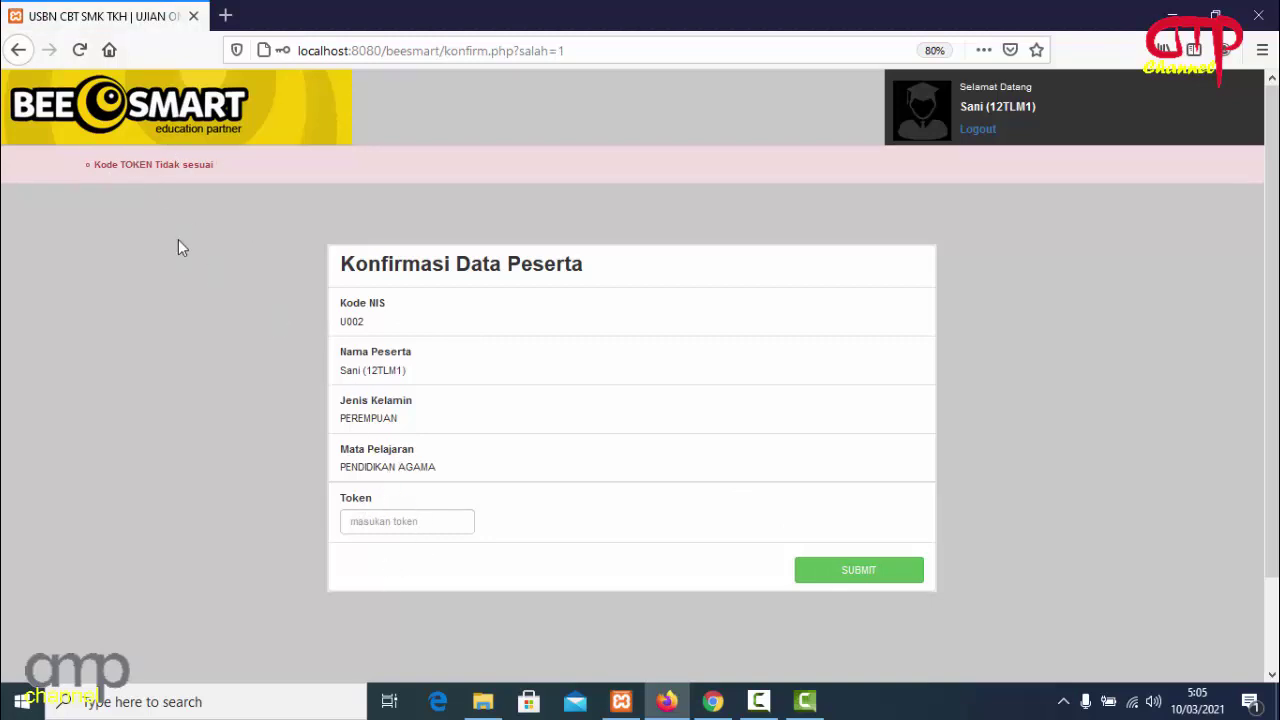
left_click(409, 525)
type("COBA1")
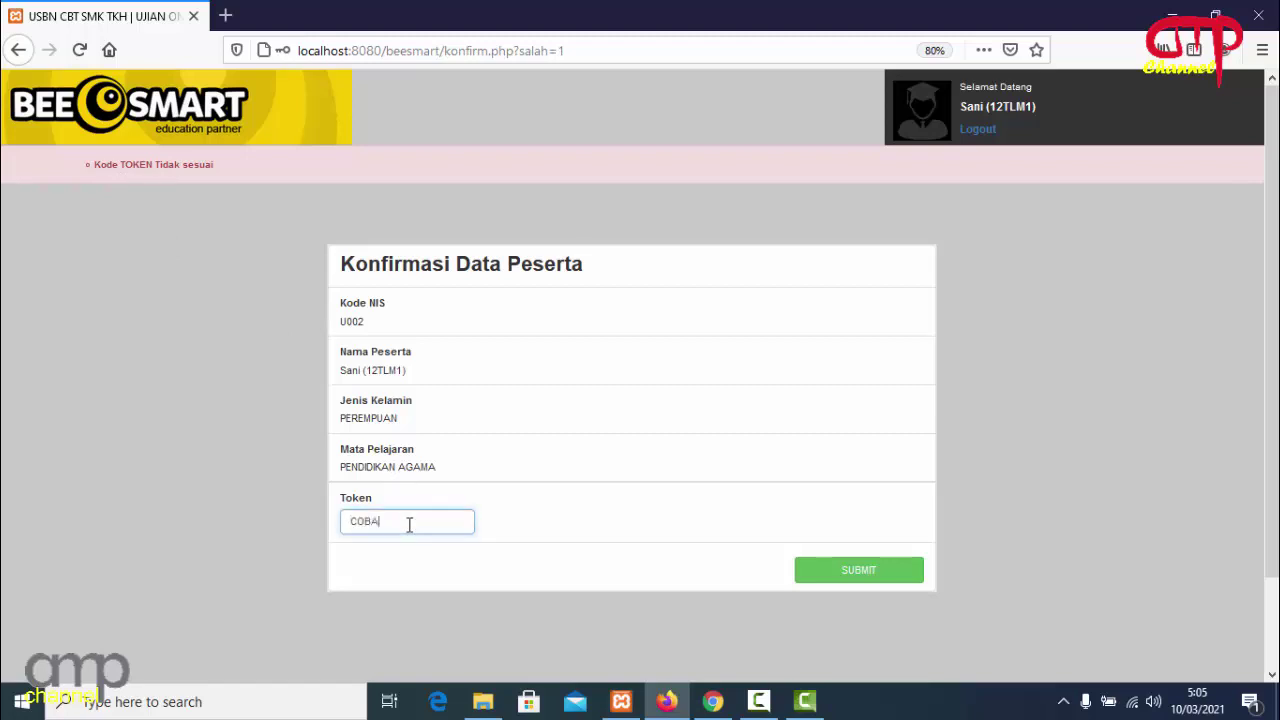
left_click(846, 569)
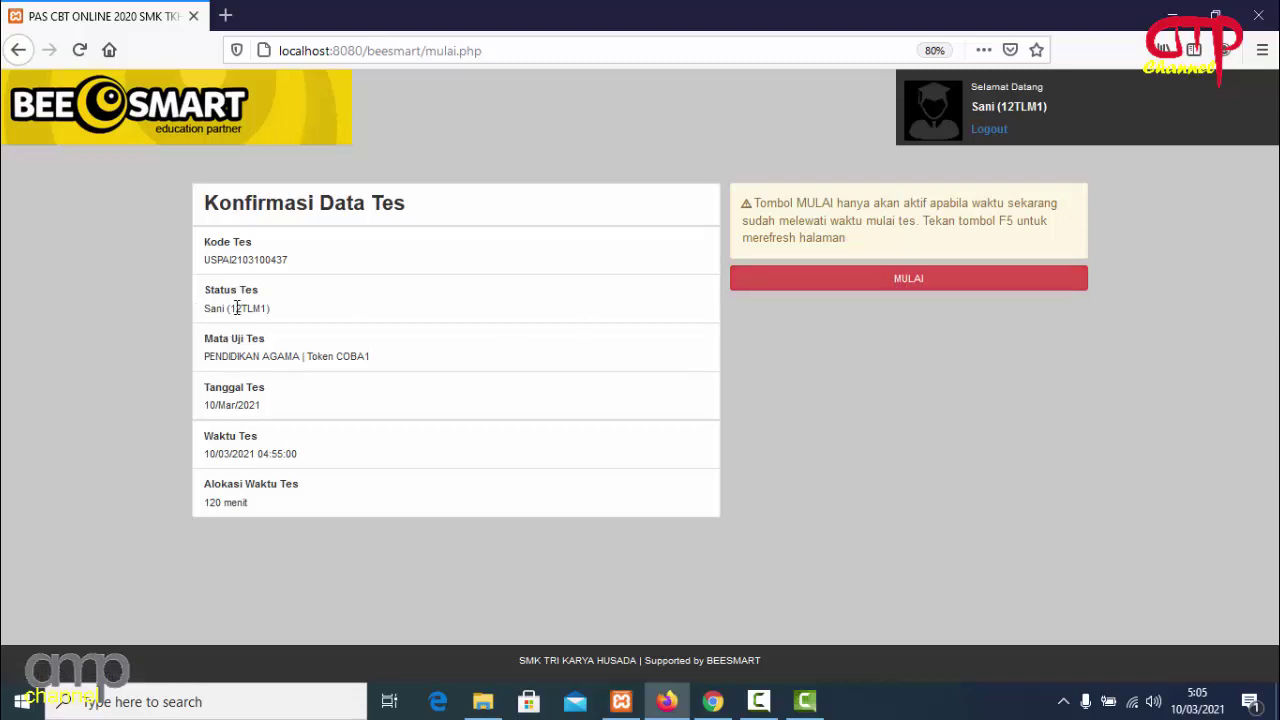
Start the exam, browse forward to question 3, then back to question 1.
left_click(907, 282)
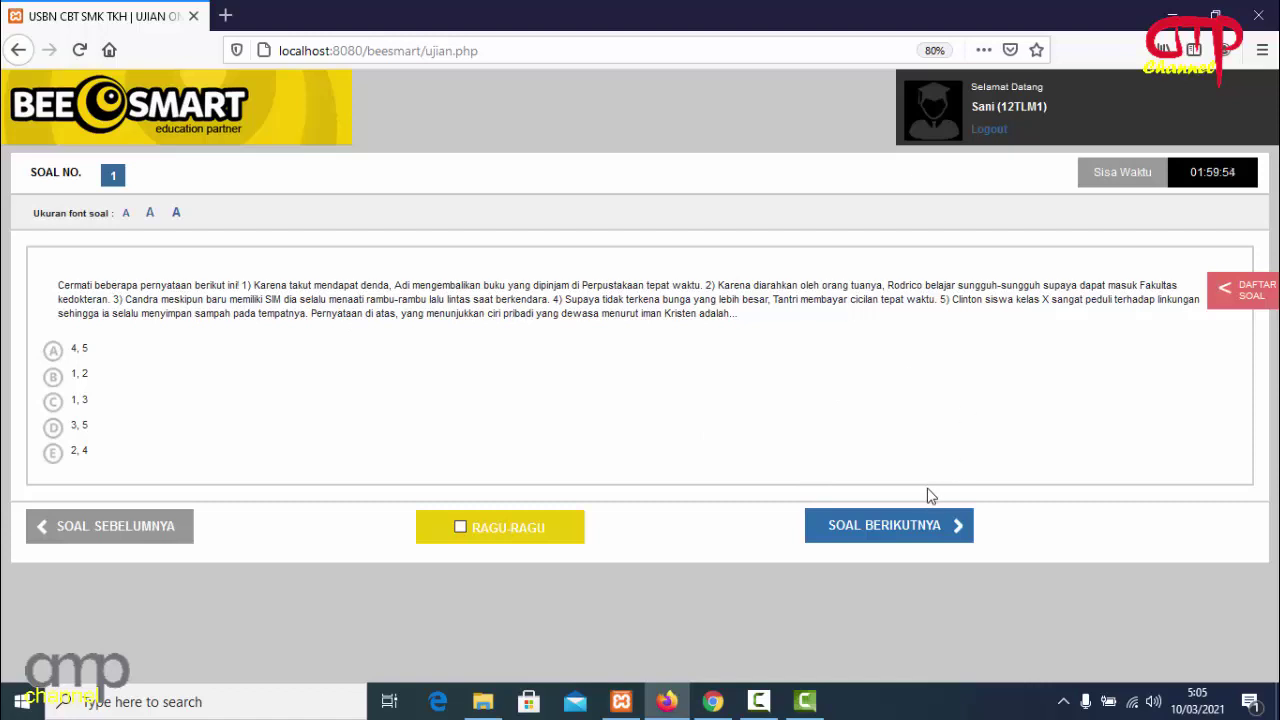
left_click(903, 528)
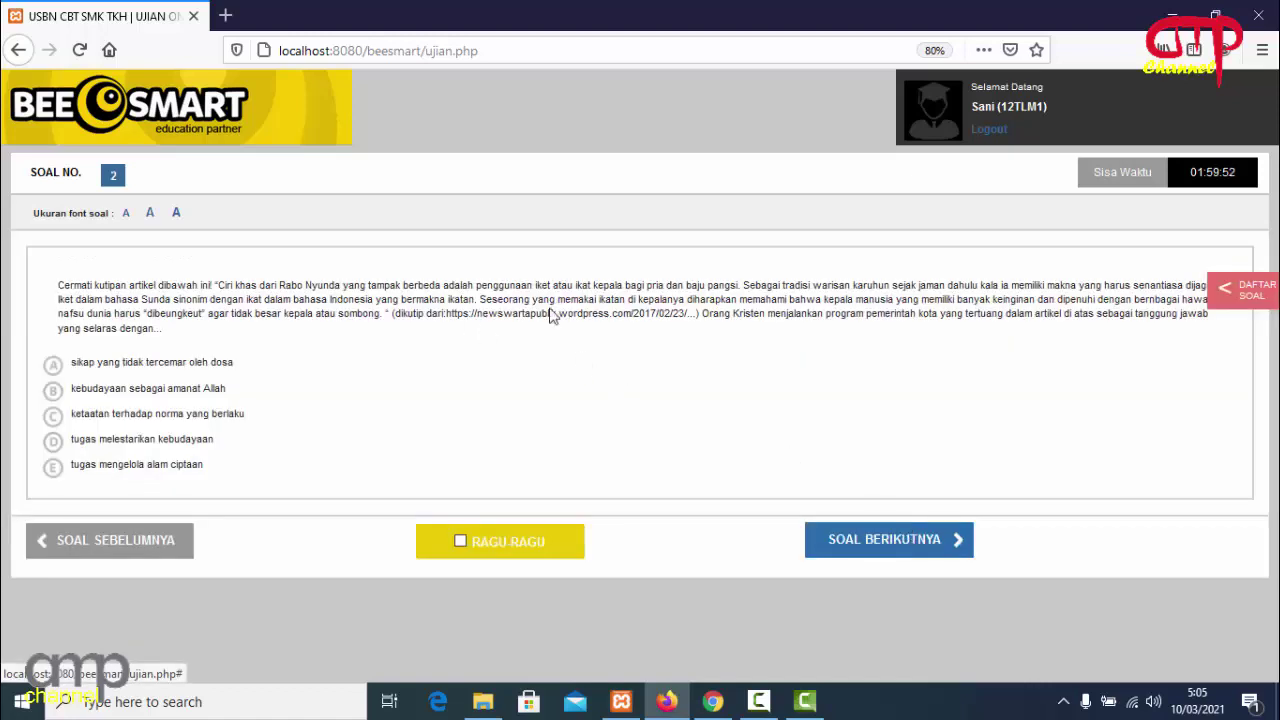
left_click(906, 544)
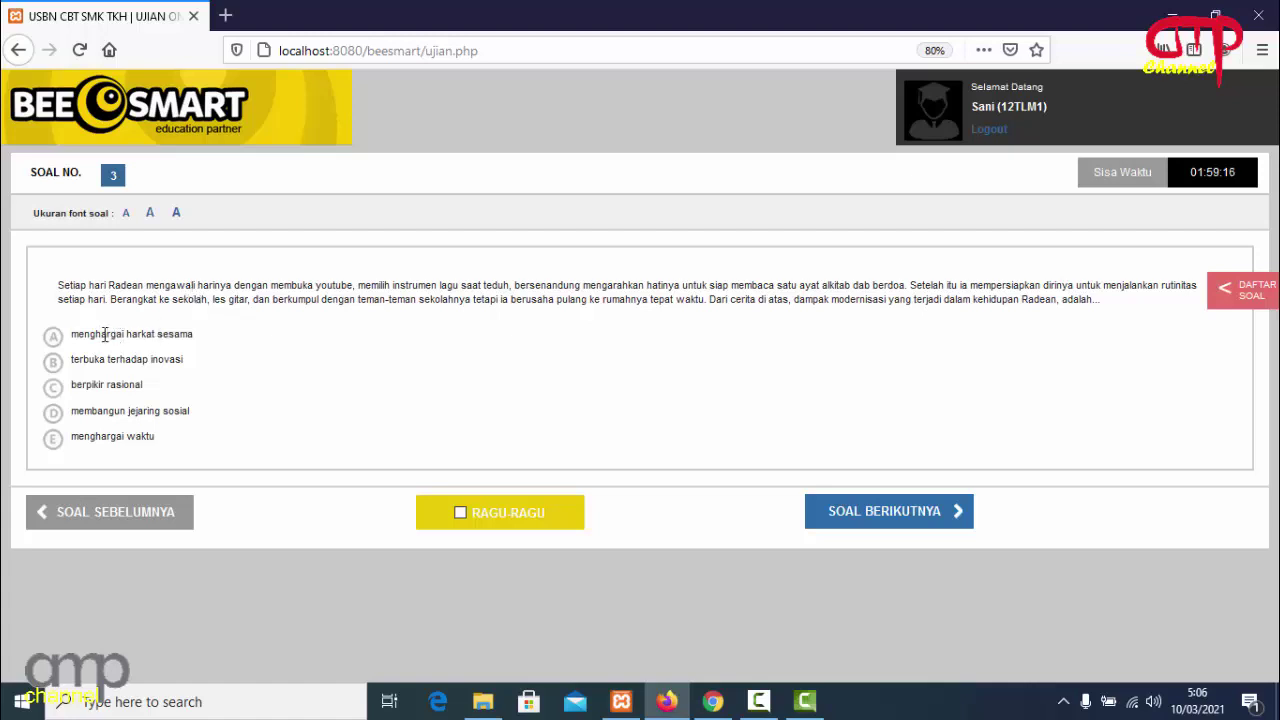
left_click(166, 524)
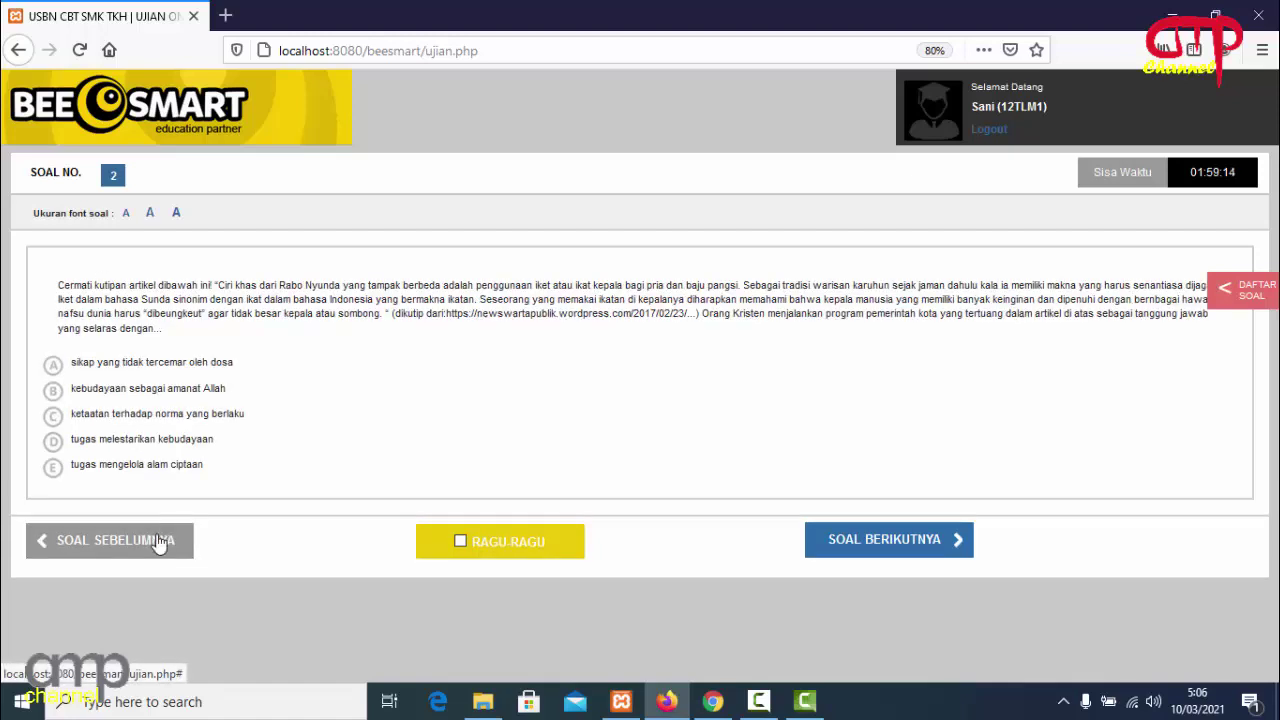
left_click(160, 540)
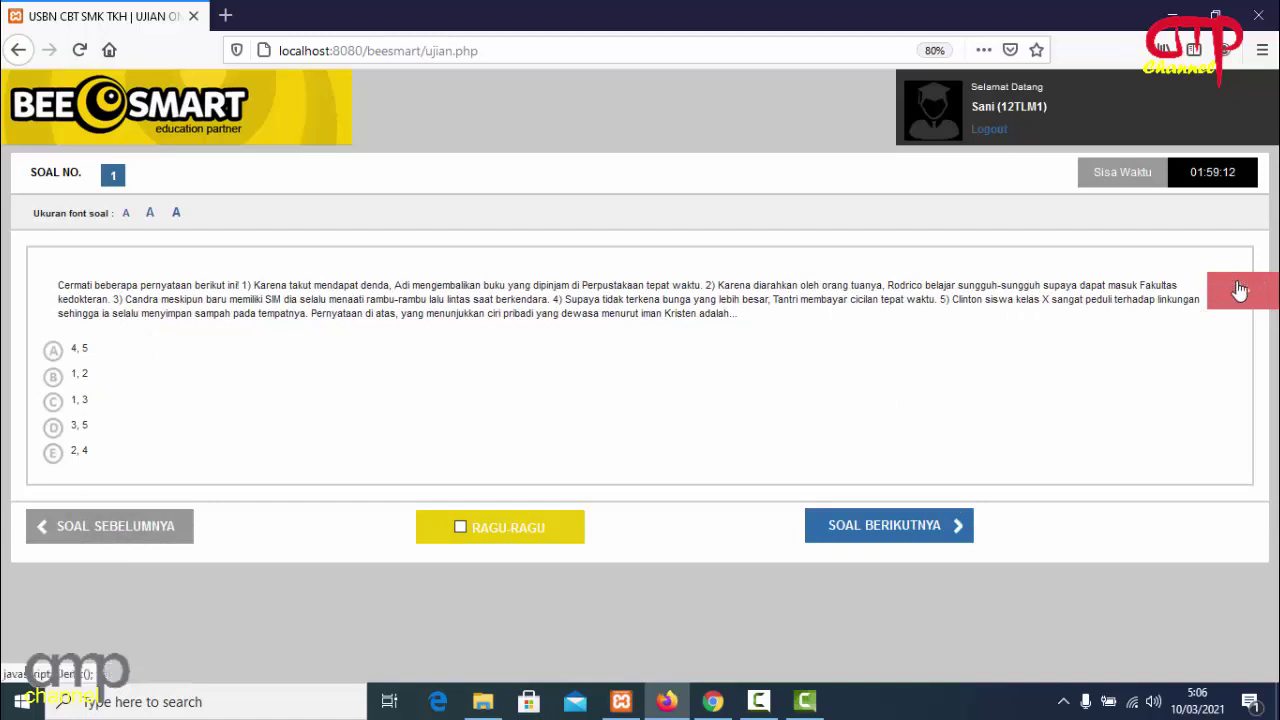
Look over the list of all exam questions and close it again.
left_click(1239, 290)
mouse_move(1272, 252)
left_mouse_down()
mouse_move(1274, 500)
mouse_move(1276, 235)
left_mouse_up()
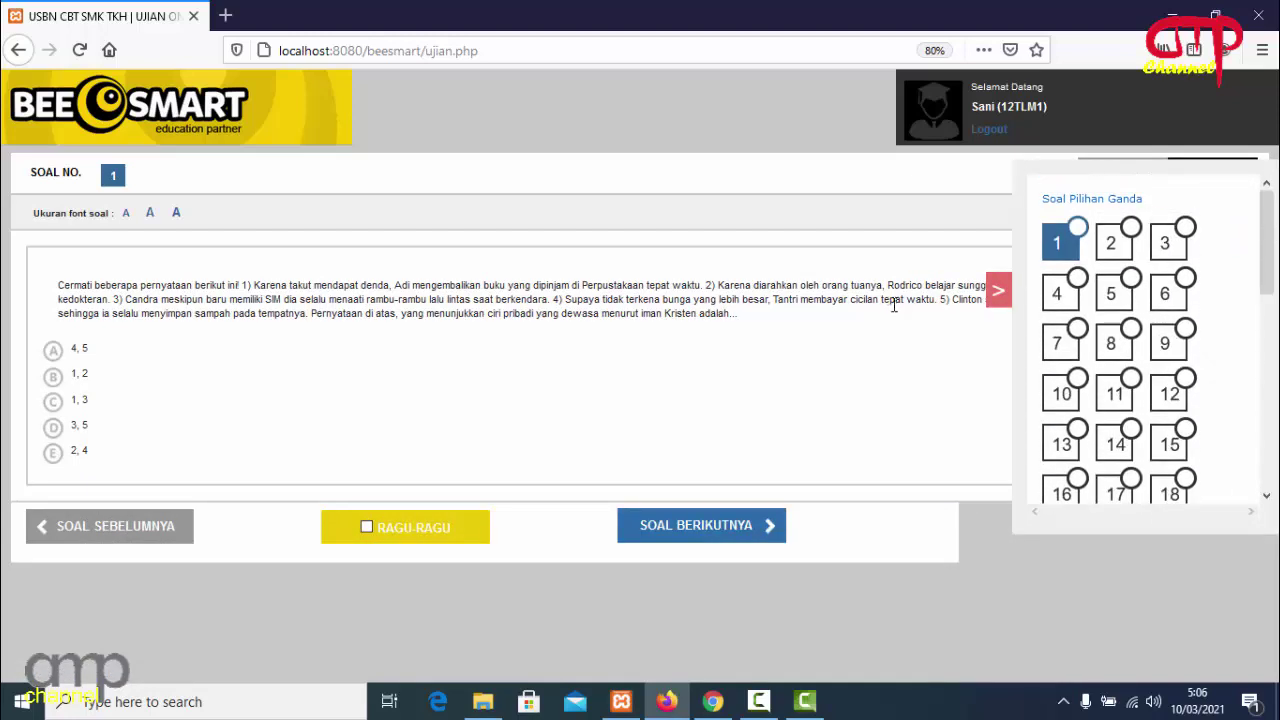
left_click(998, 290)
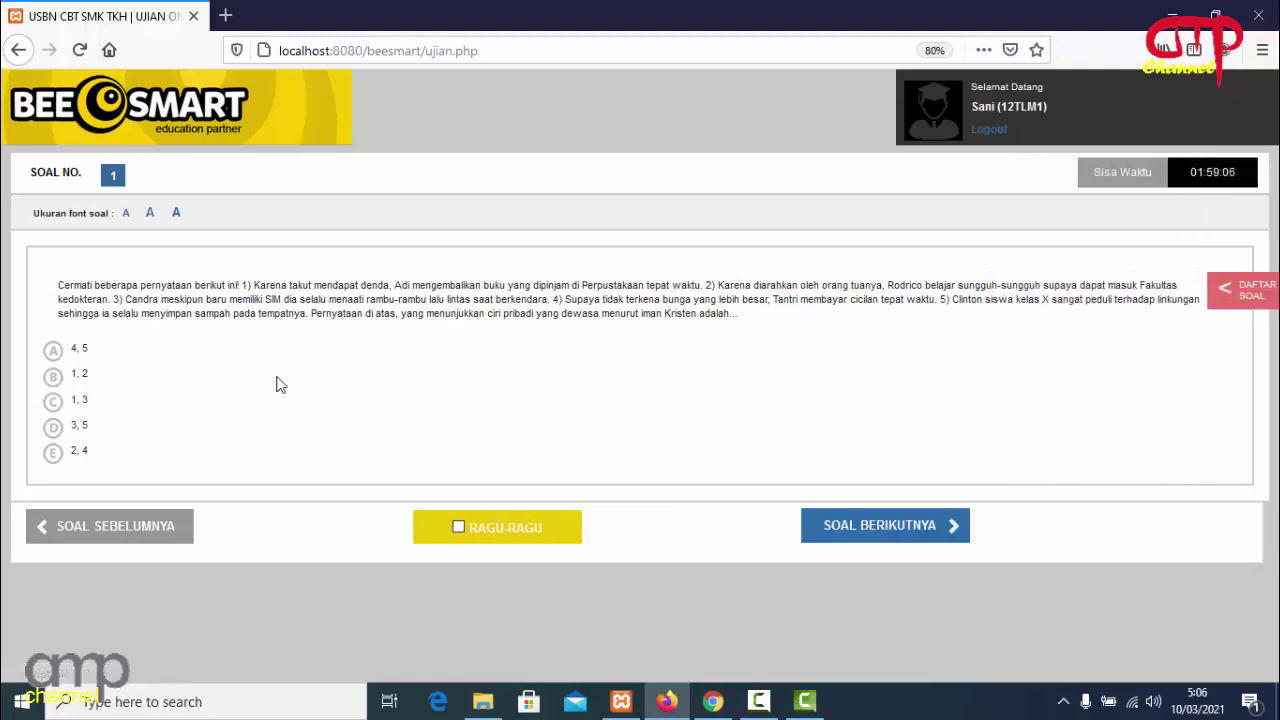
Answer questions 1 through 10 with option A.
left_click(52, 350)
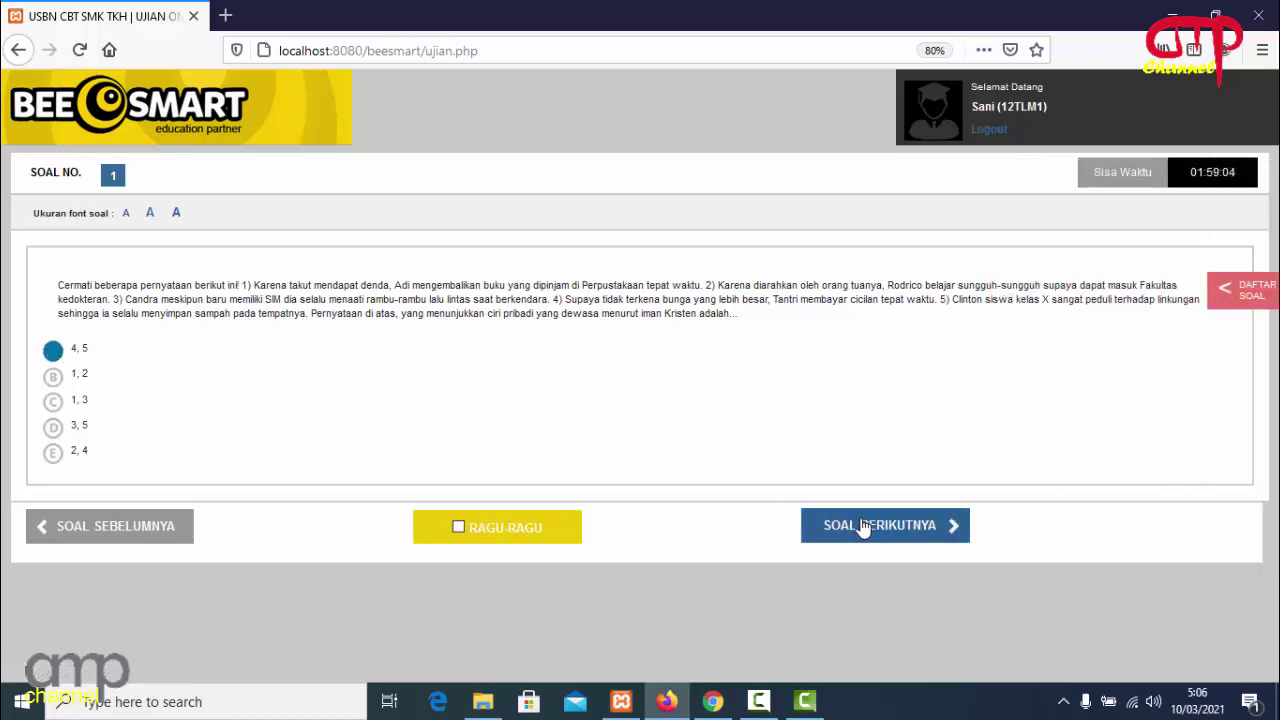
left_click(862, 527)
left_click(54, 366)
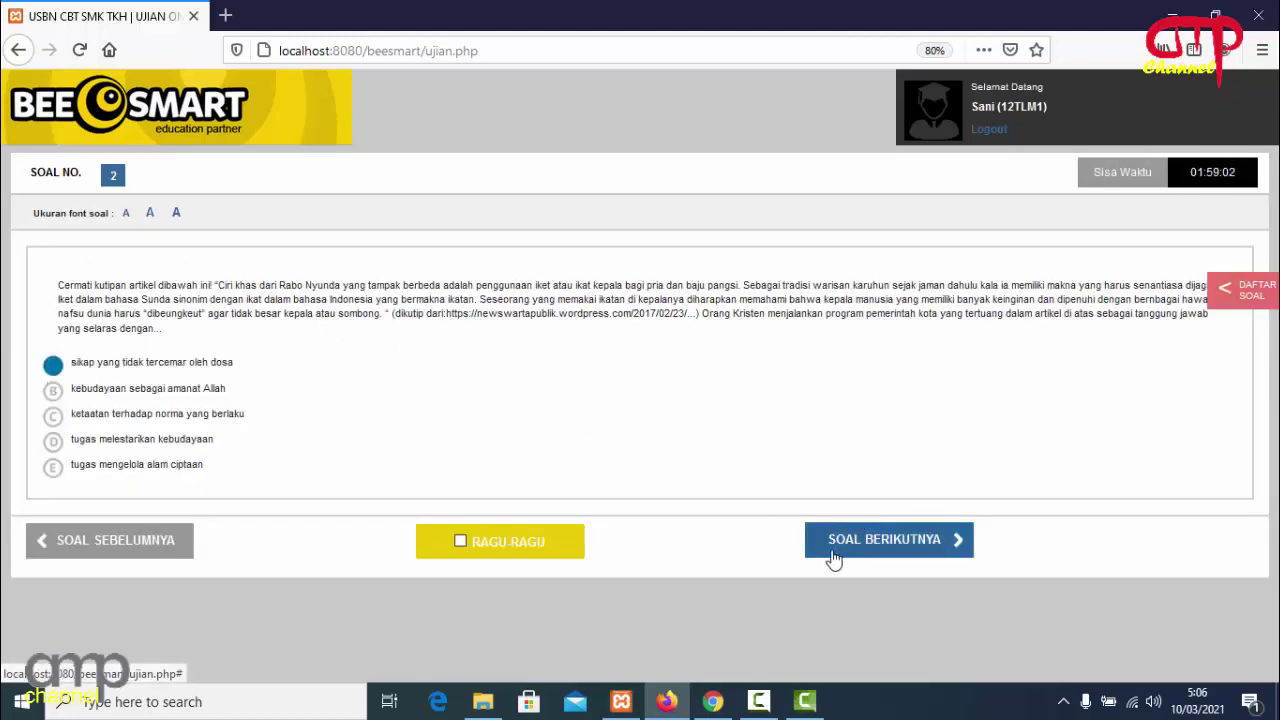
left_click(834, 558)
left_click(53, 337)
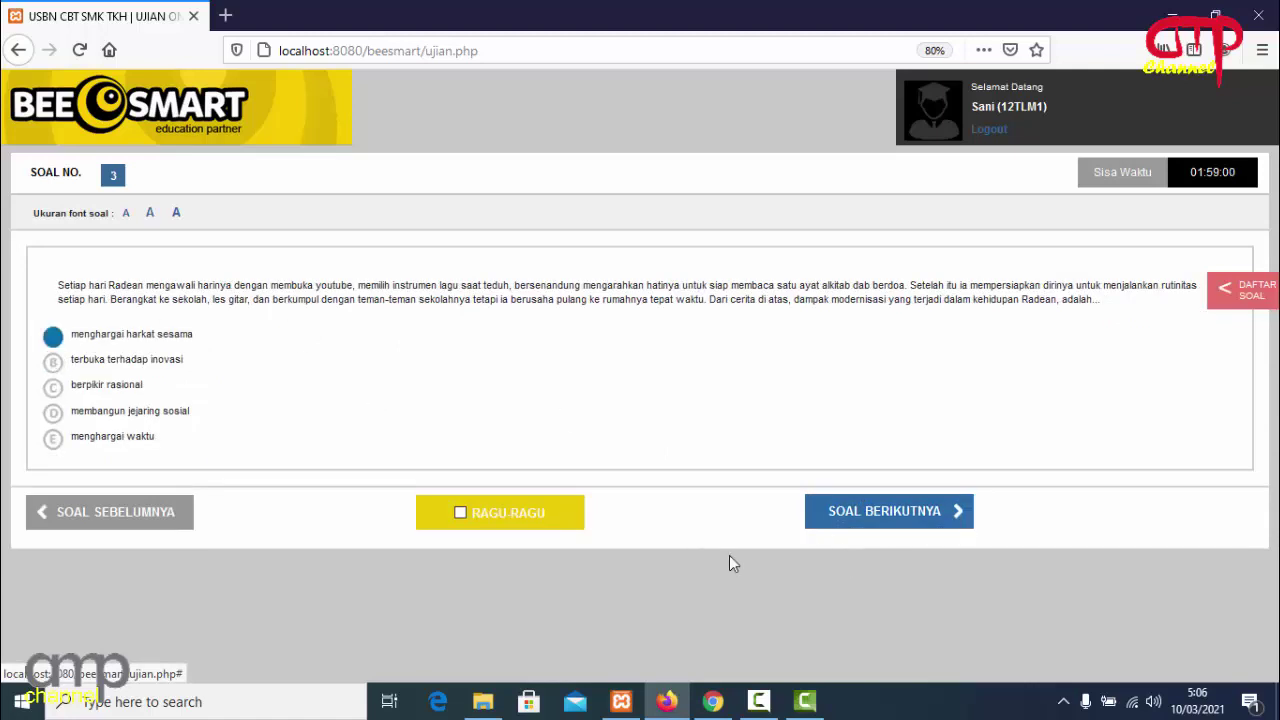
left_click(857, 525)
left_click(97, 350)
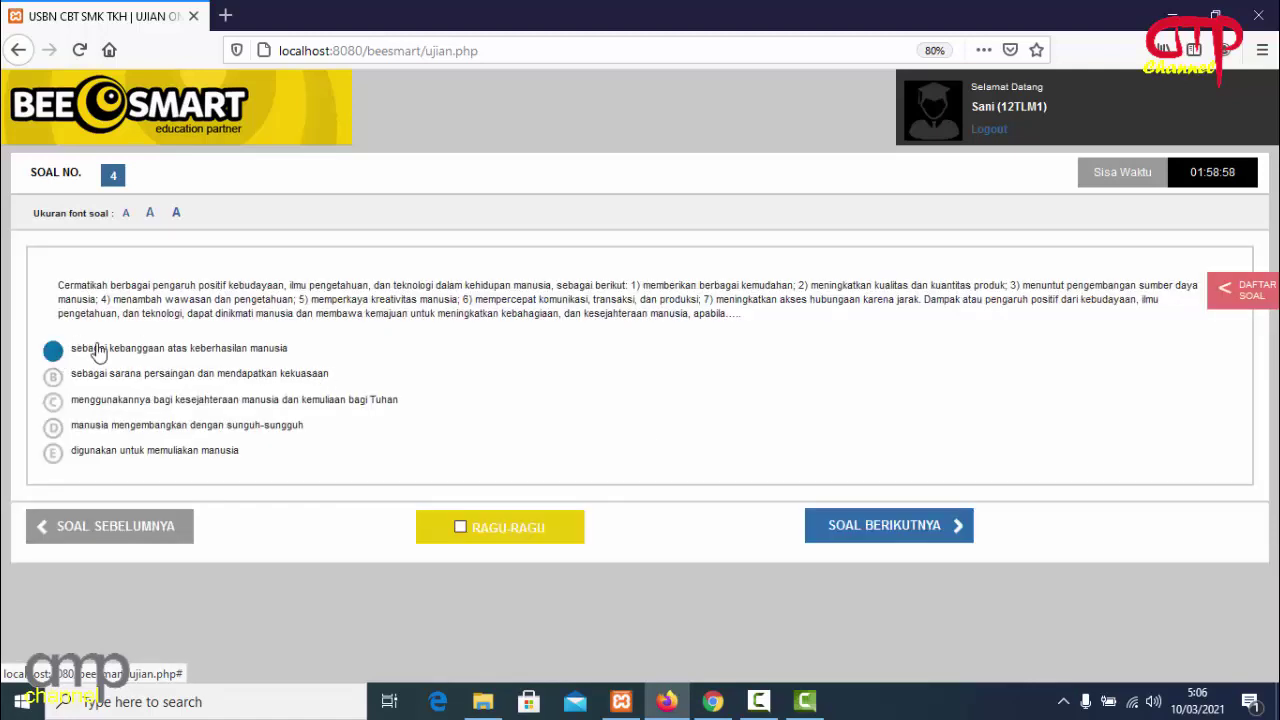
left_click(854, 532)
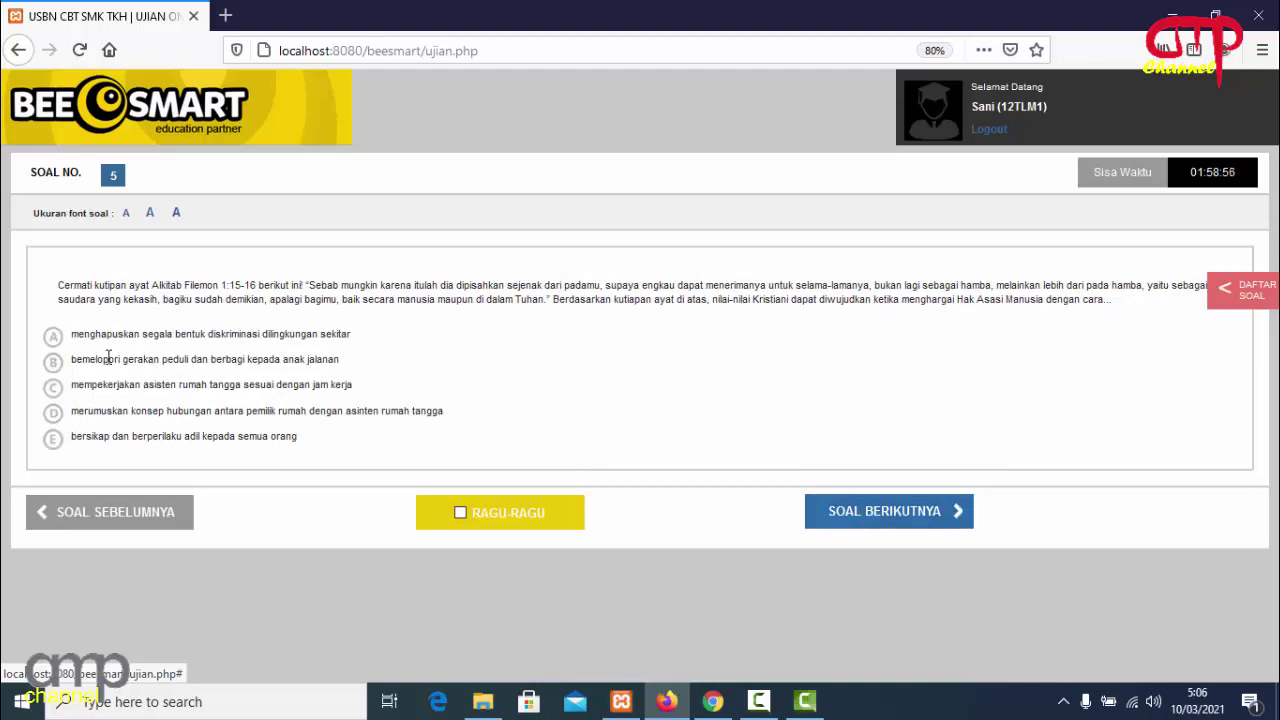
left_click(55, 337)
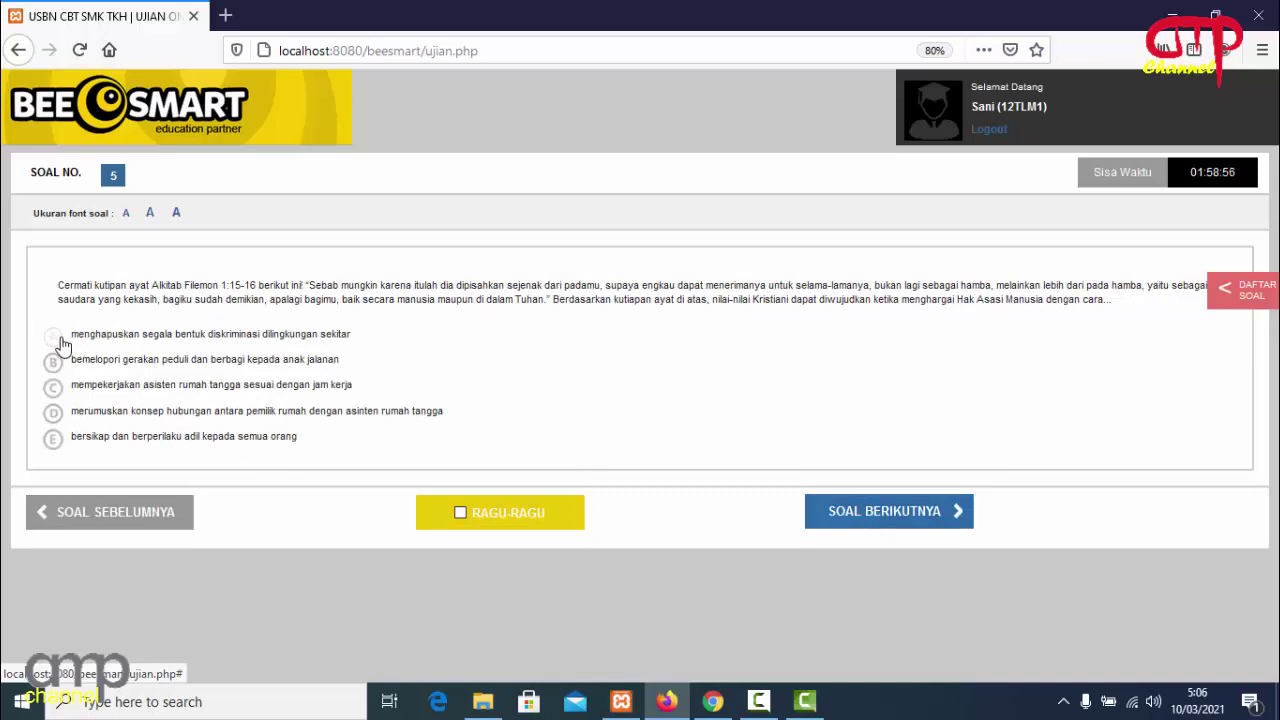
left_click(886, 514)
left_click(53, 337)
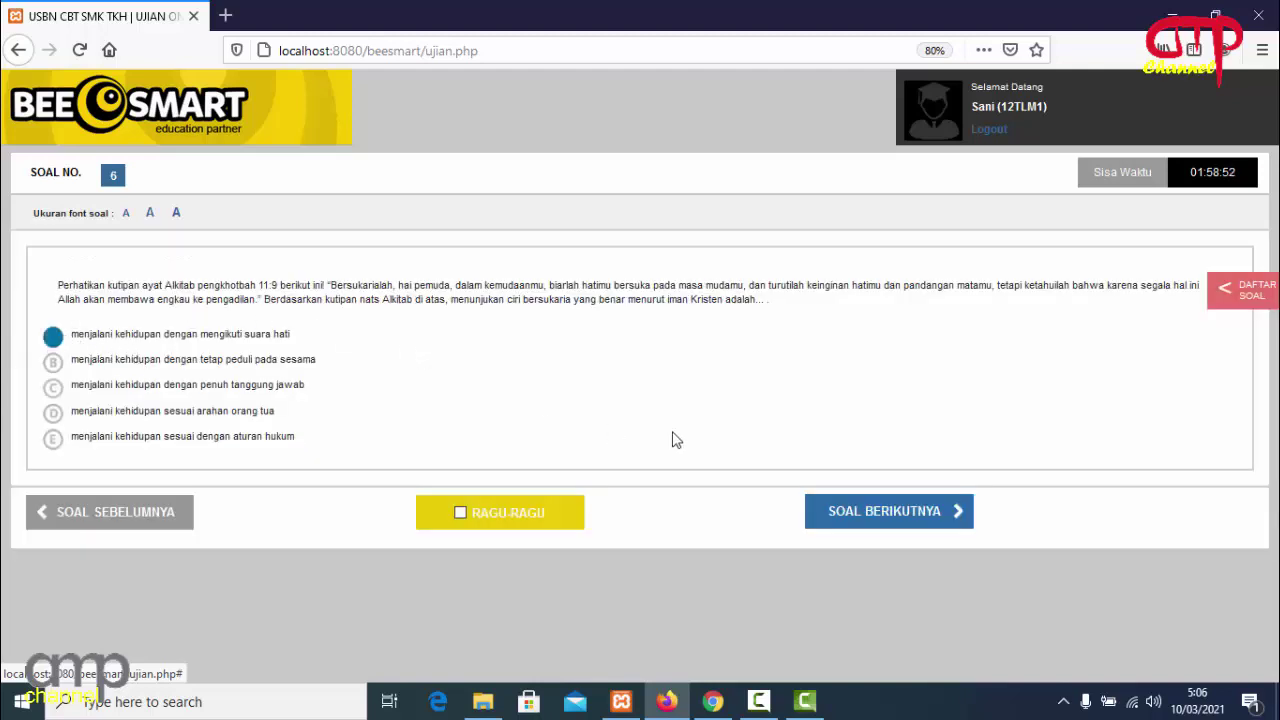
left_click(881, 520)
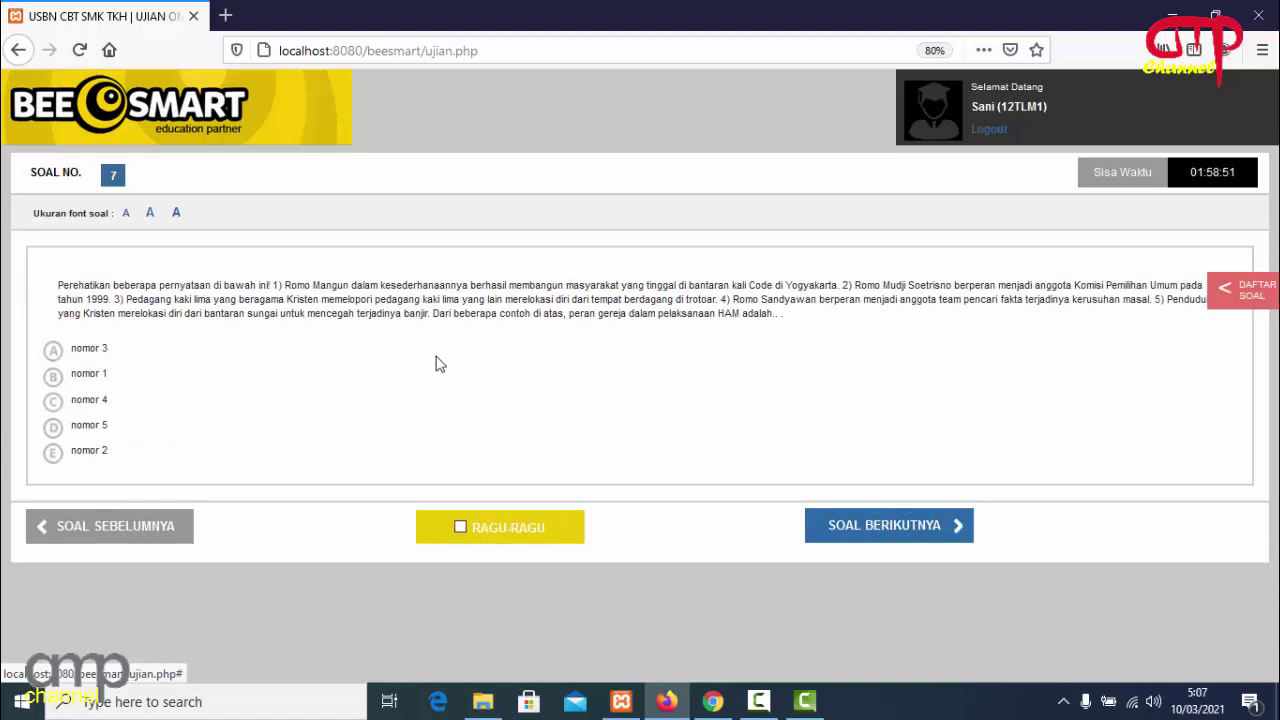
left_click(53, 351)
left_click(890, 519)
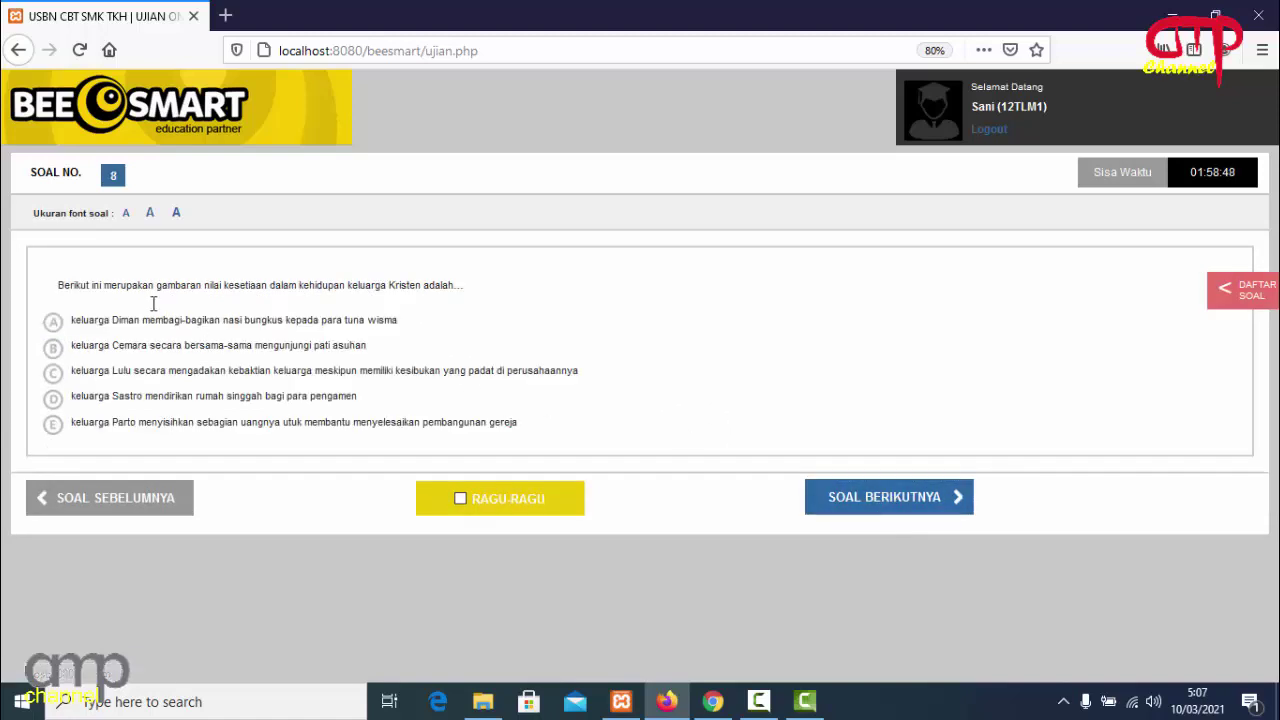
left_click(53, 322)
left_click(856, 506)
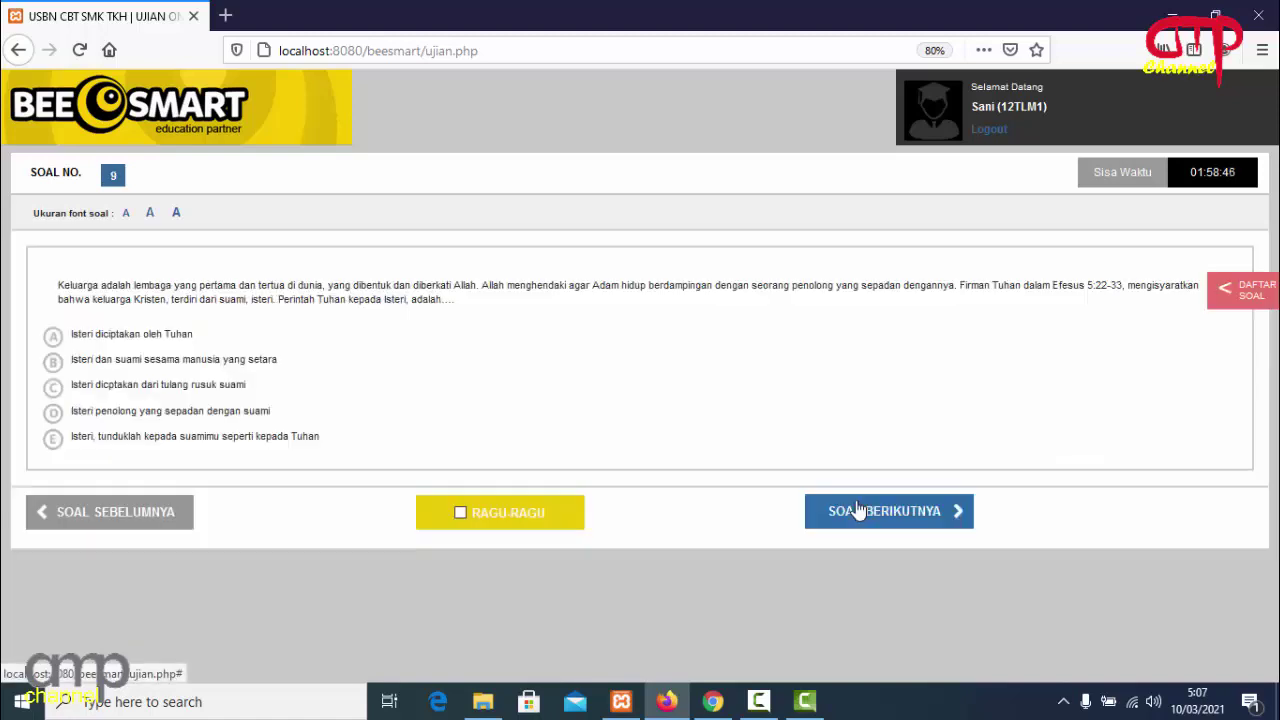
left_click(55, 342)
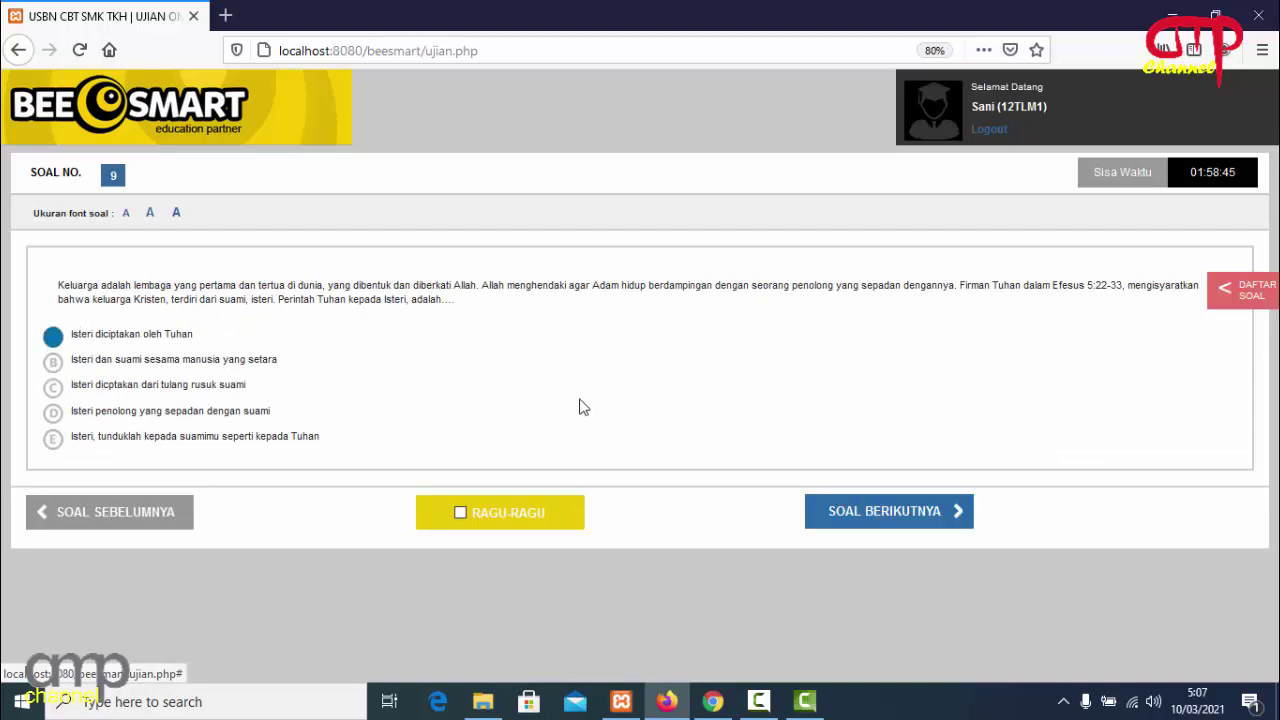
left_click(857, 519)
left_click(52, 340)
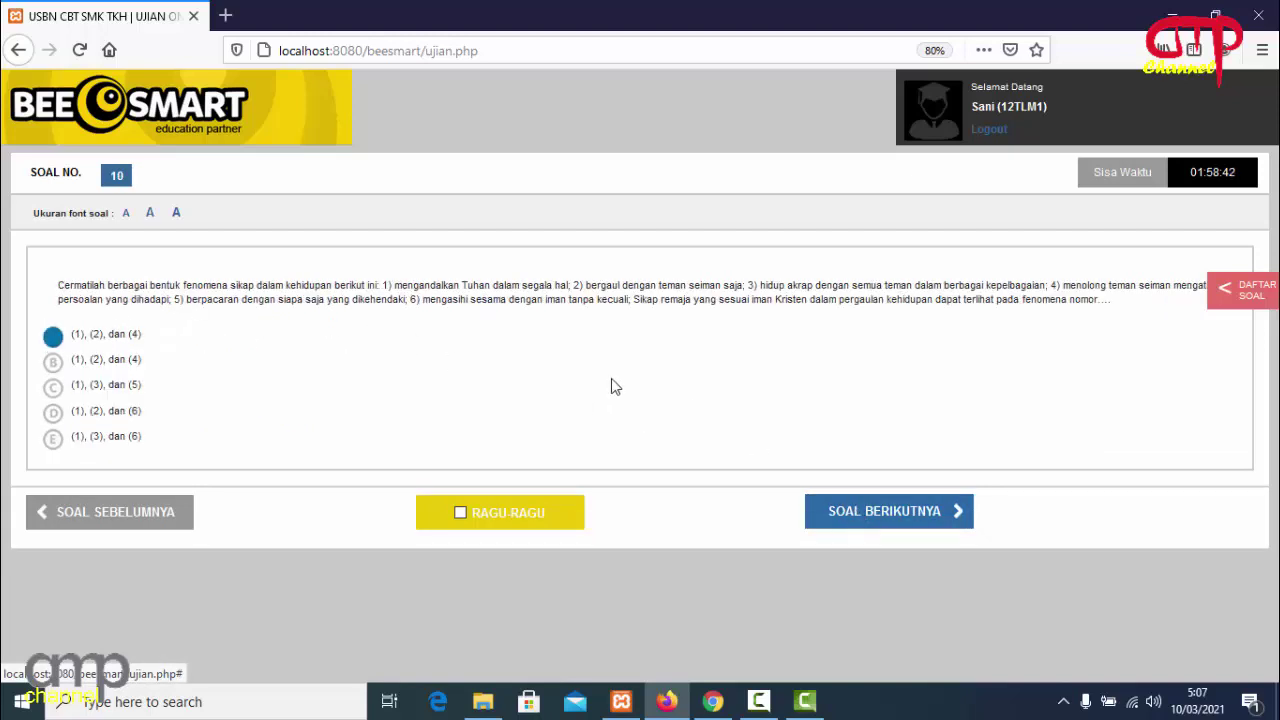
Answer questions 11 through 20 with option A.
left_click(866, 516)
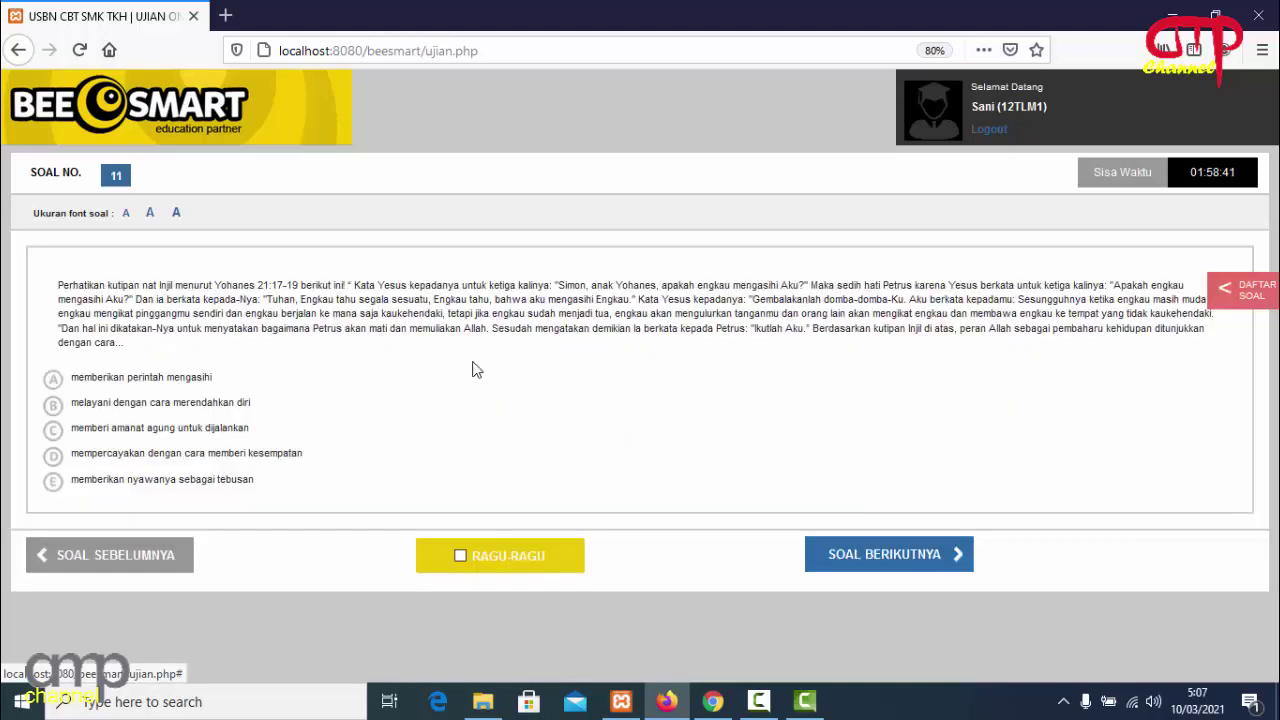
left_click(53, 379)
left_click(848, 552)
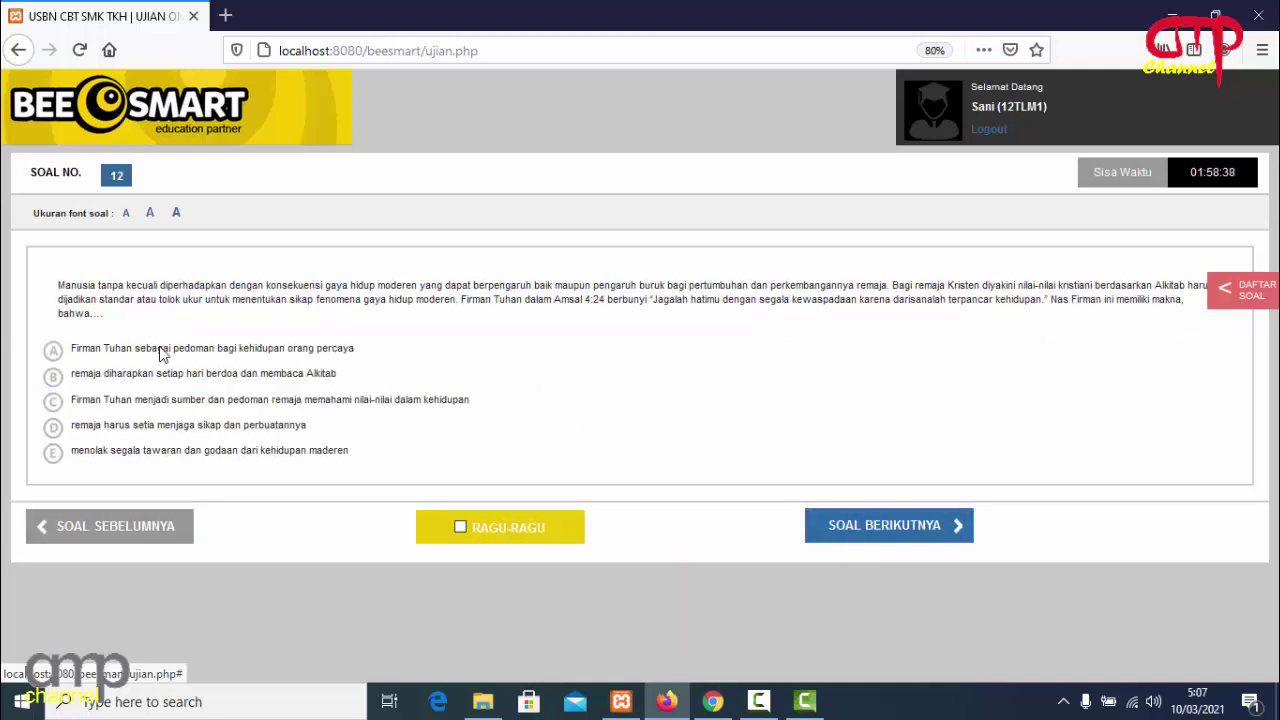
left_click(53, 355)
left_click(866, 540)
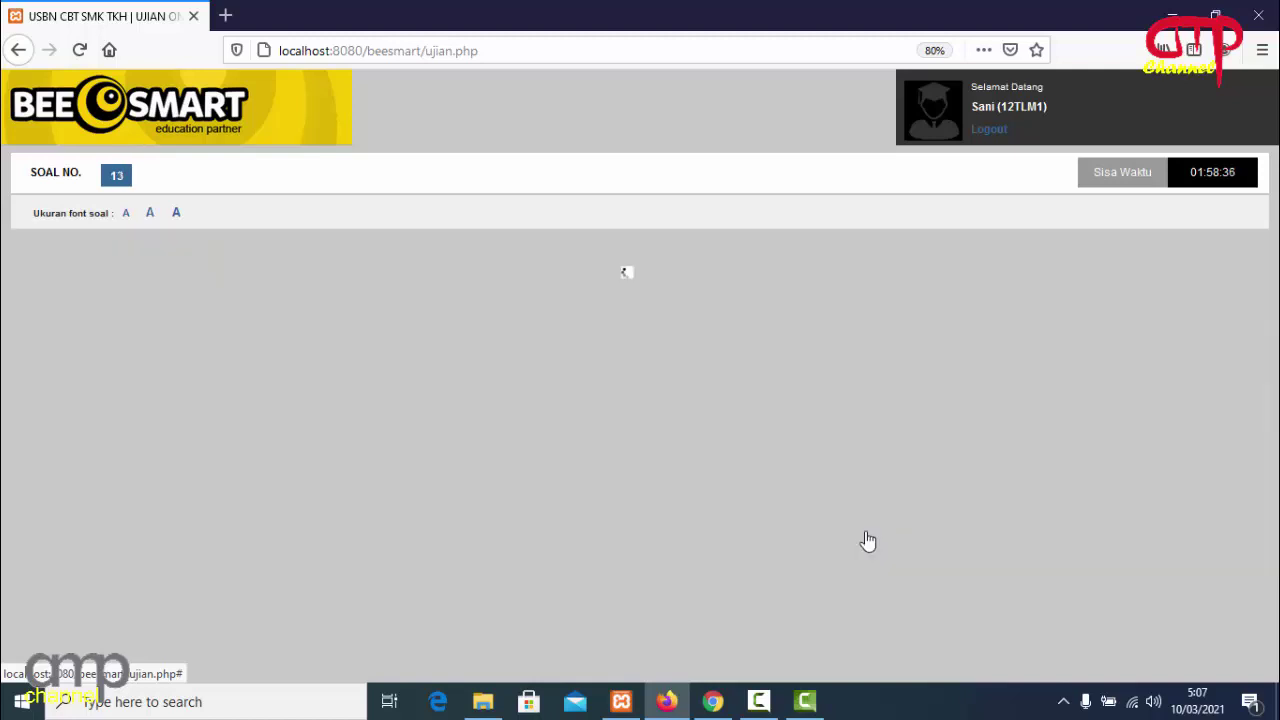
left_click(53, 352)
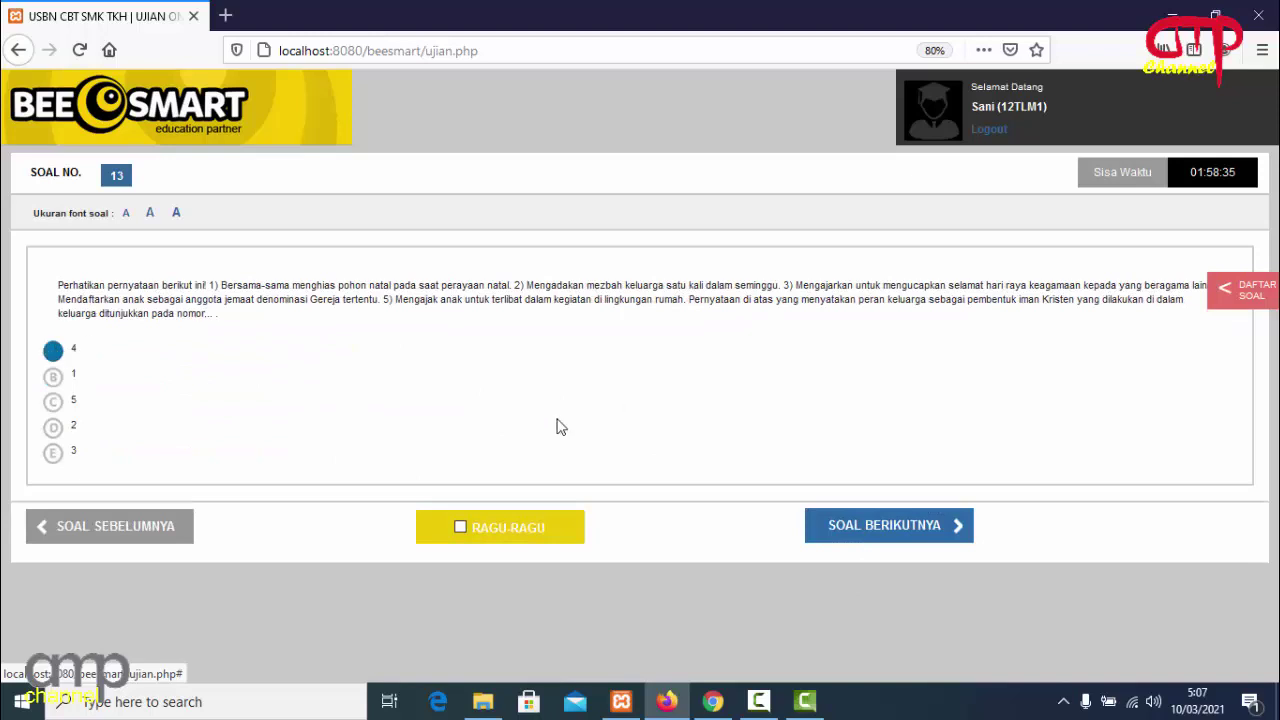
left_click(870, 535)
left_click(55, 338)
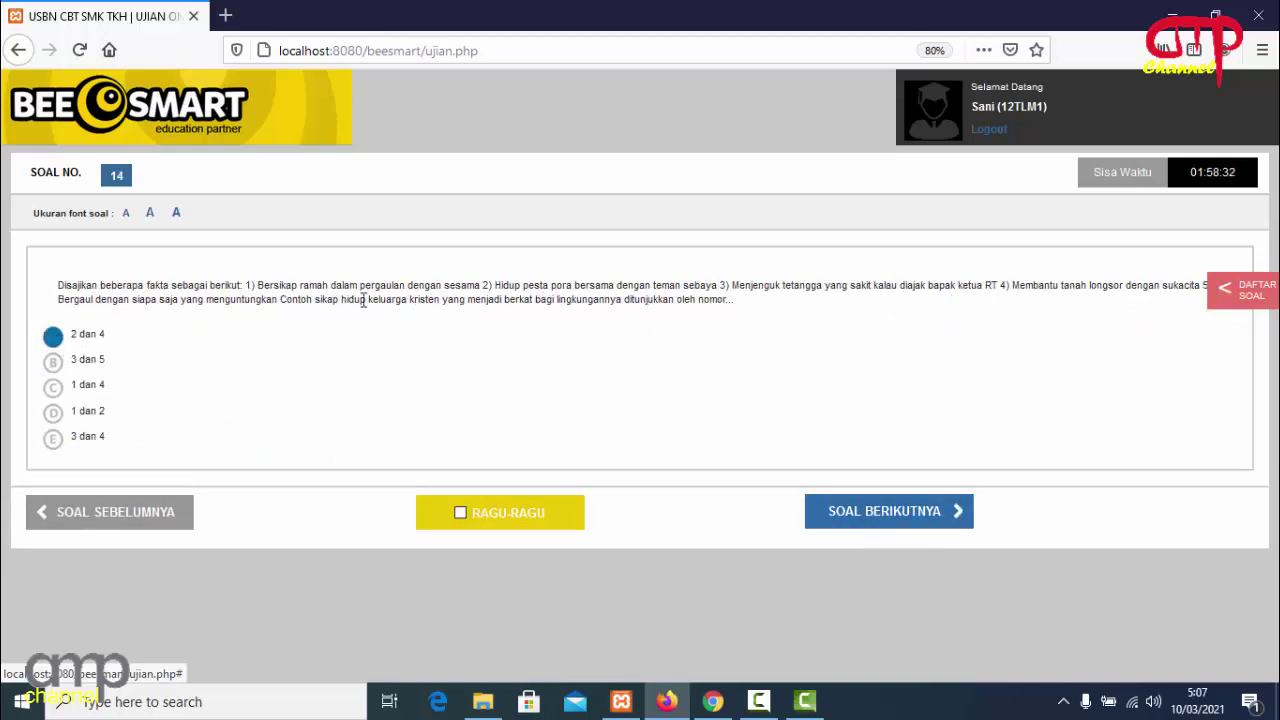
left_click(849, 522)
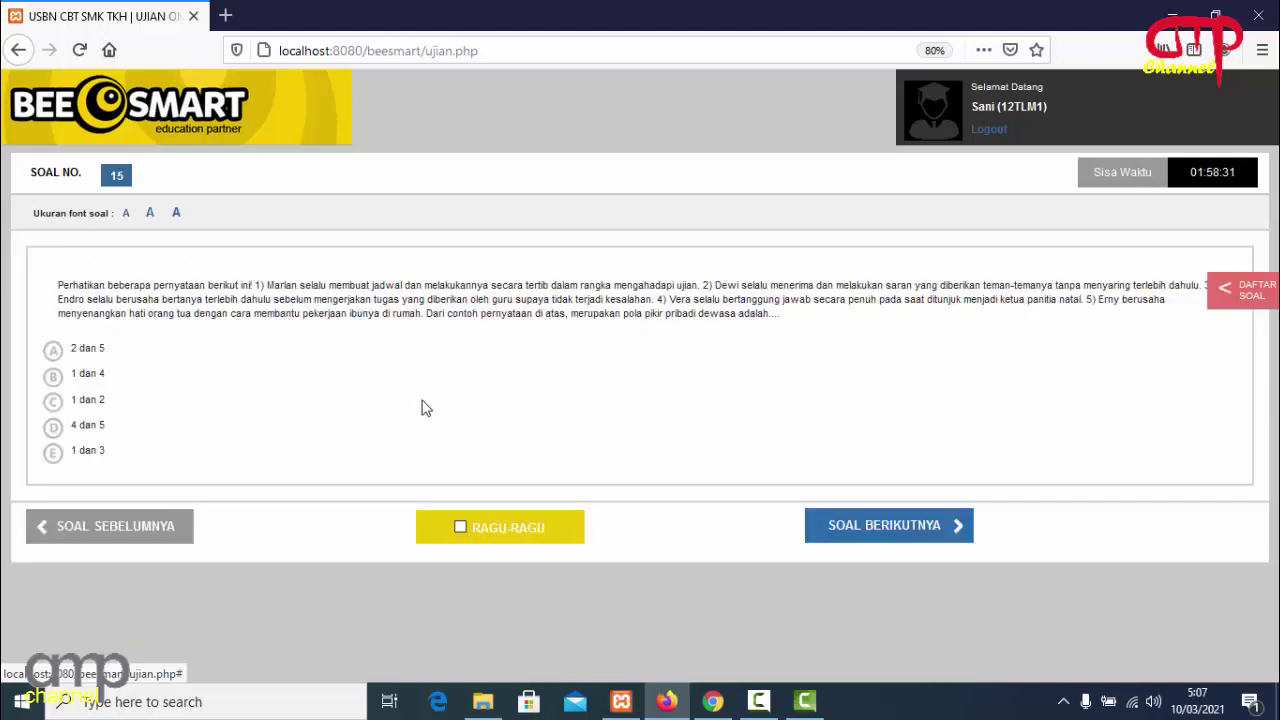
left_click(55, 356)
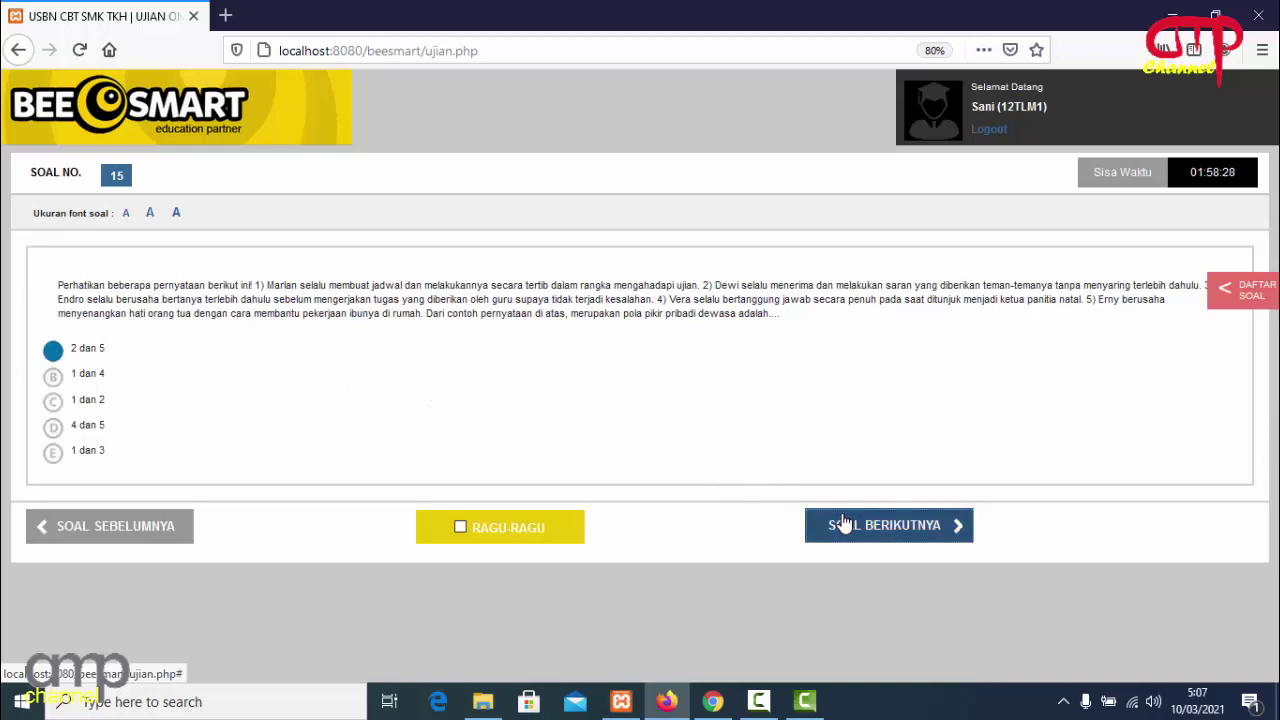
left_click(843, 523)
left_click(55, 338)
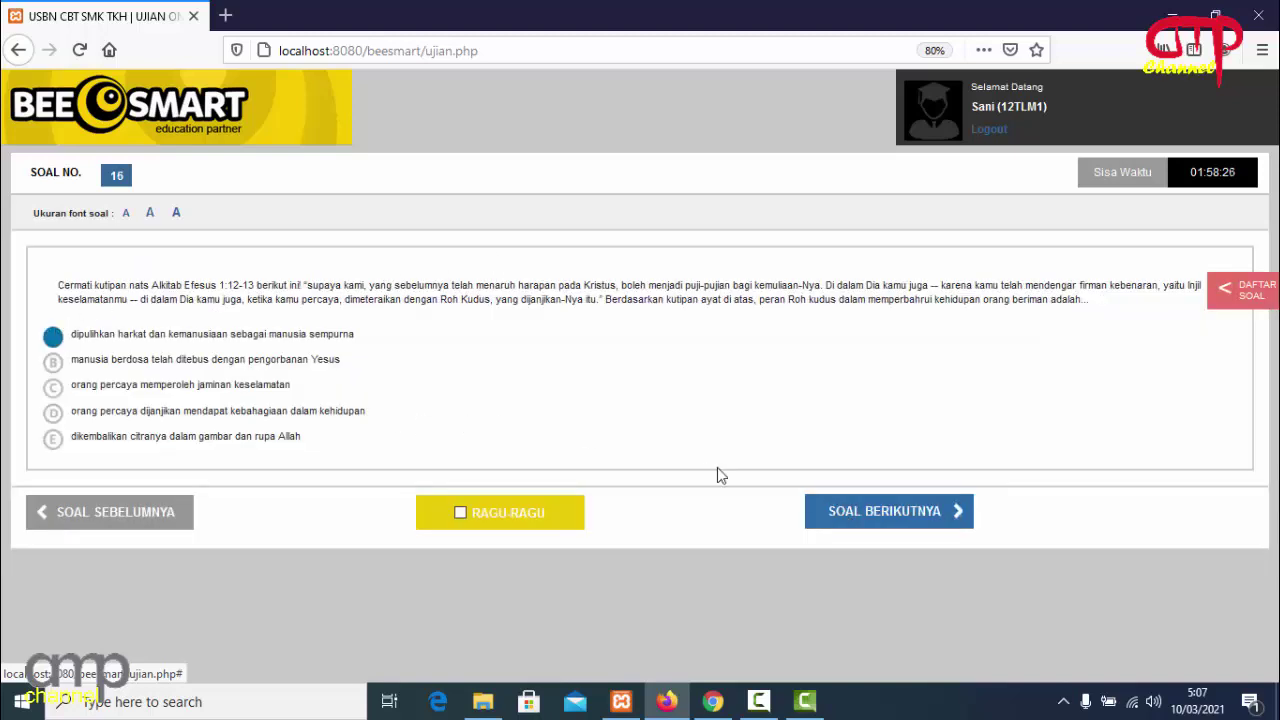
left_click(841, 521)
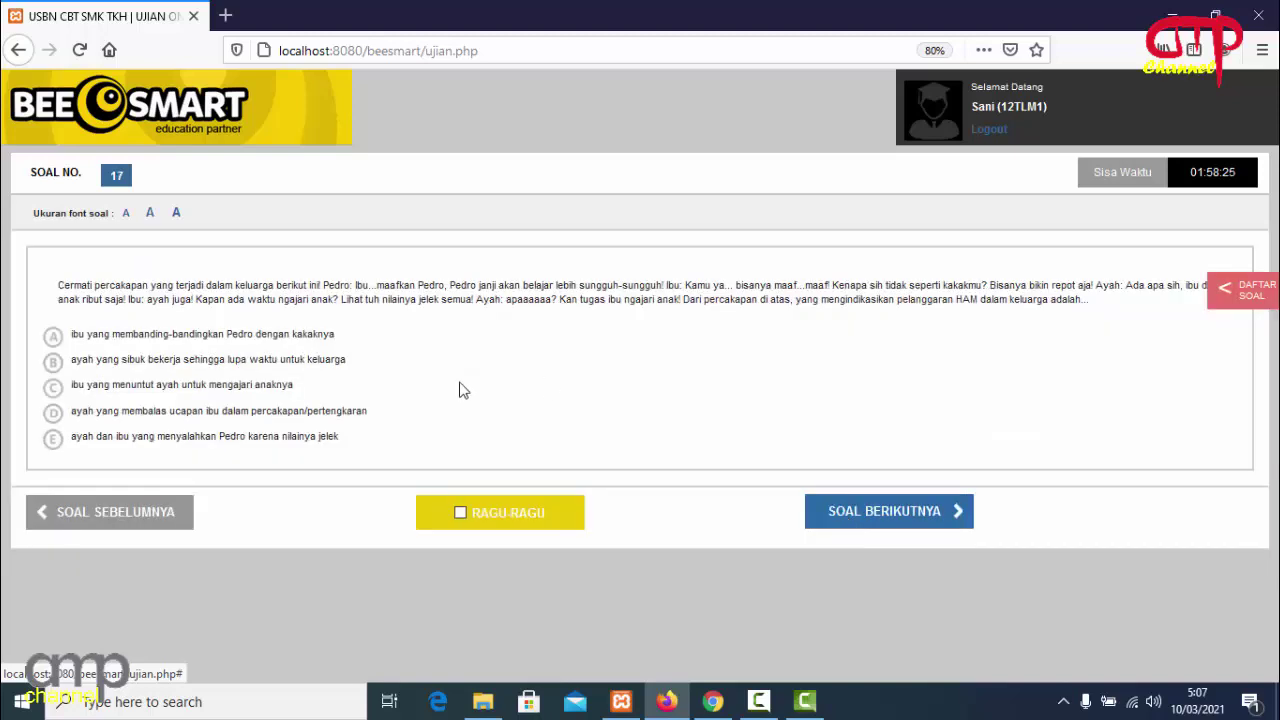
left_click(53, 337)
left_click(843, 516)
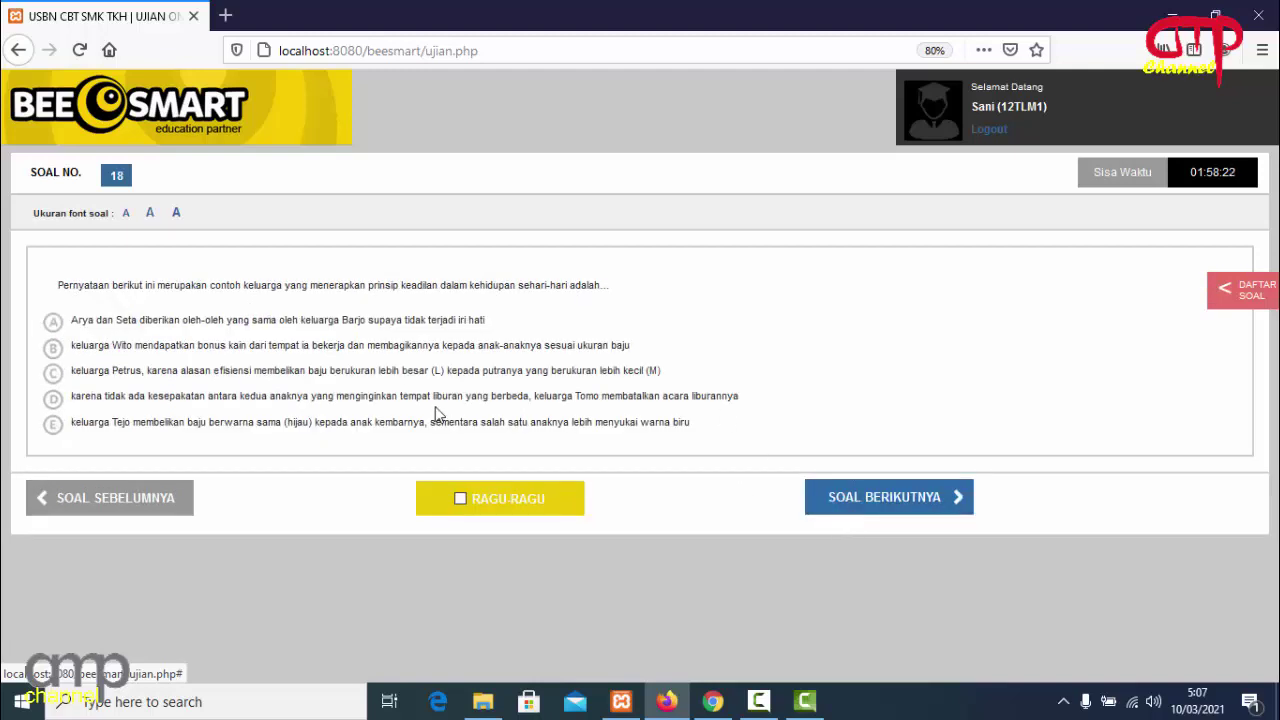
left_click(55, 326)
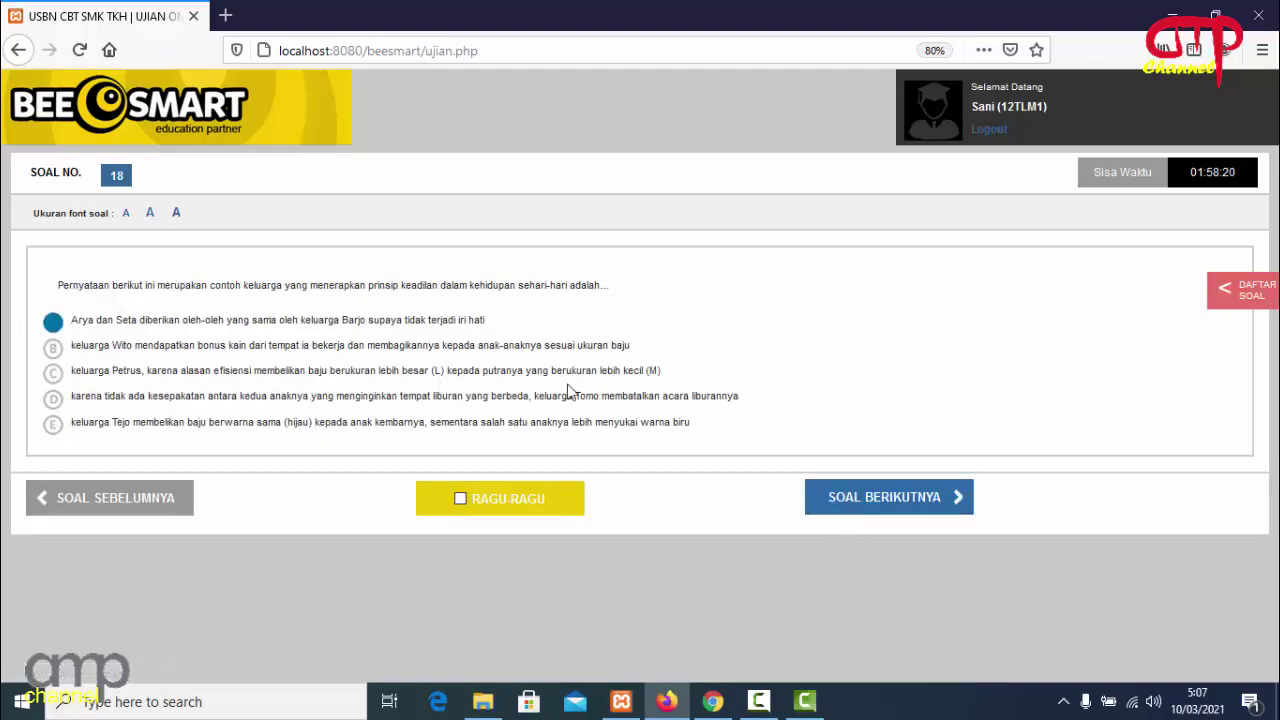
left_click(840, 505)
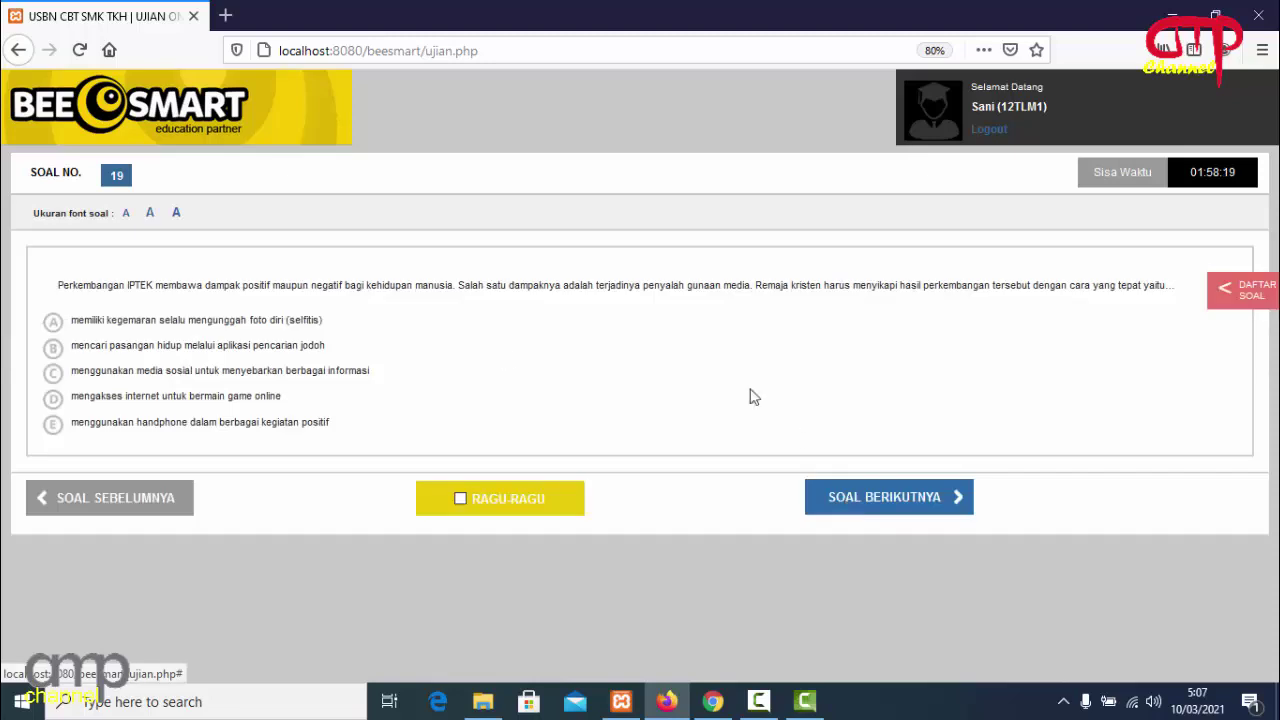
left_click(52, 324)
left_click(868, 497)
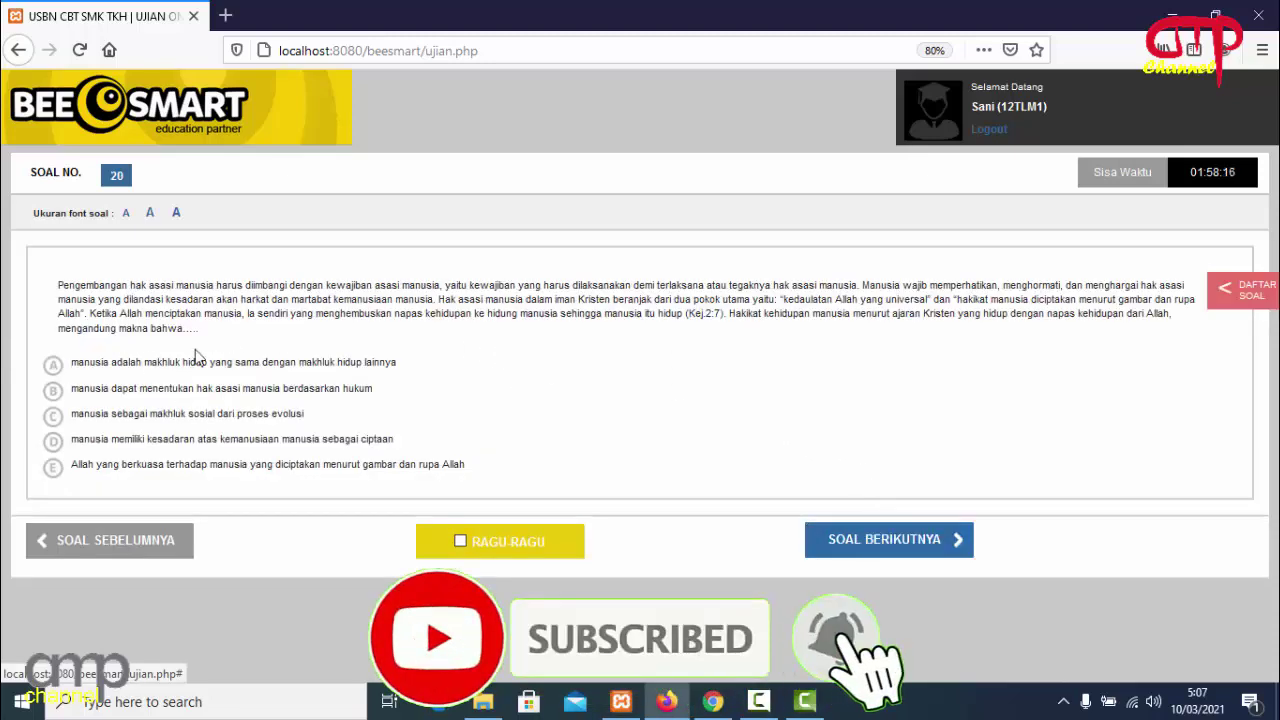
left_click(53, 365)
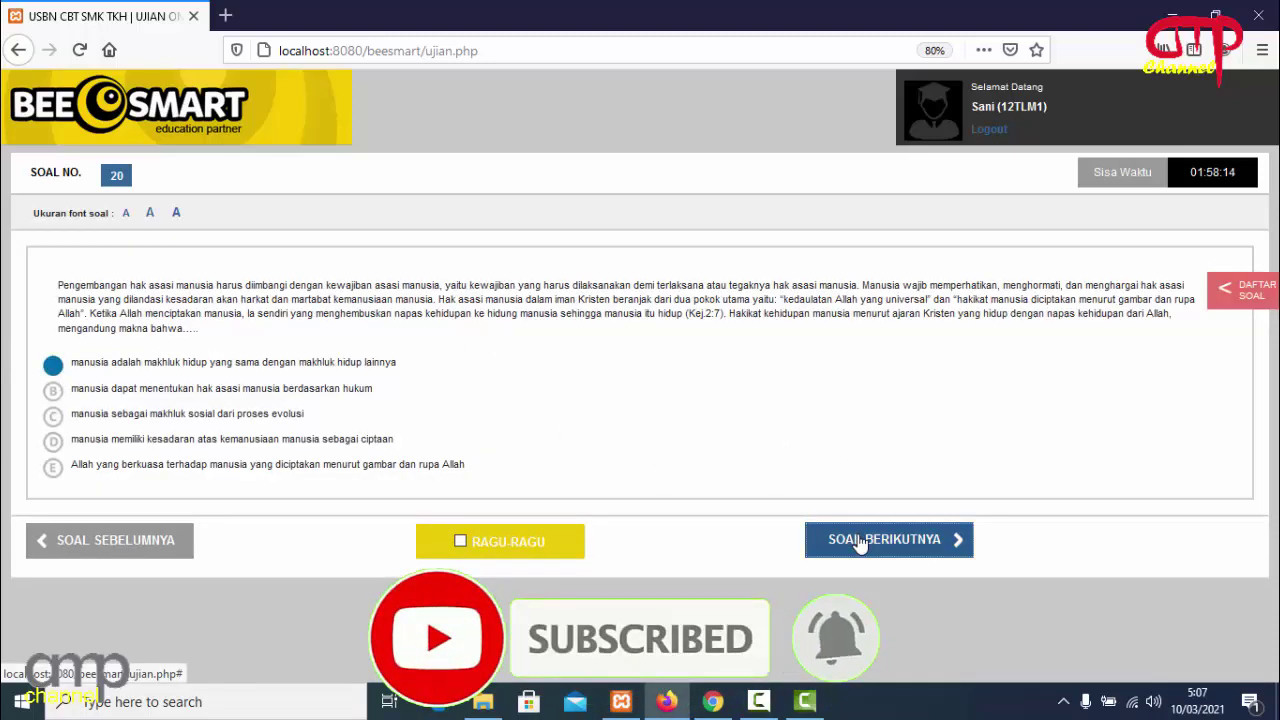
Answer questions 21 through 30 with option A, choosing Ketekunan on question 30.
left_click(886, 537)
left_click(53, 336)
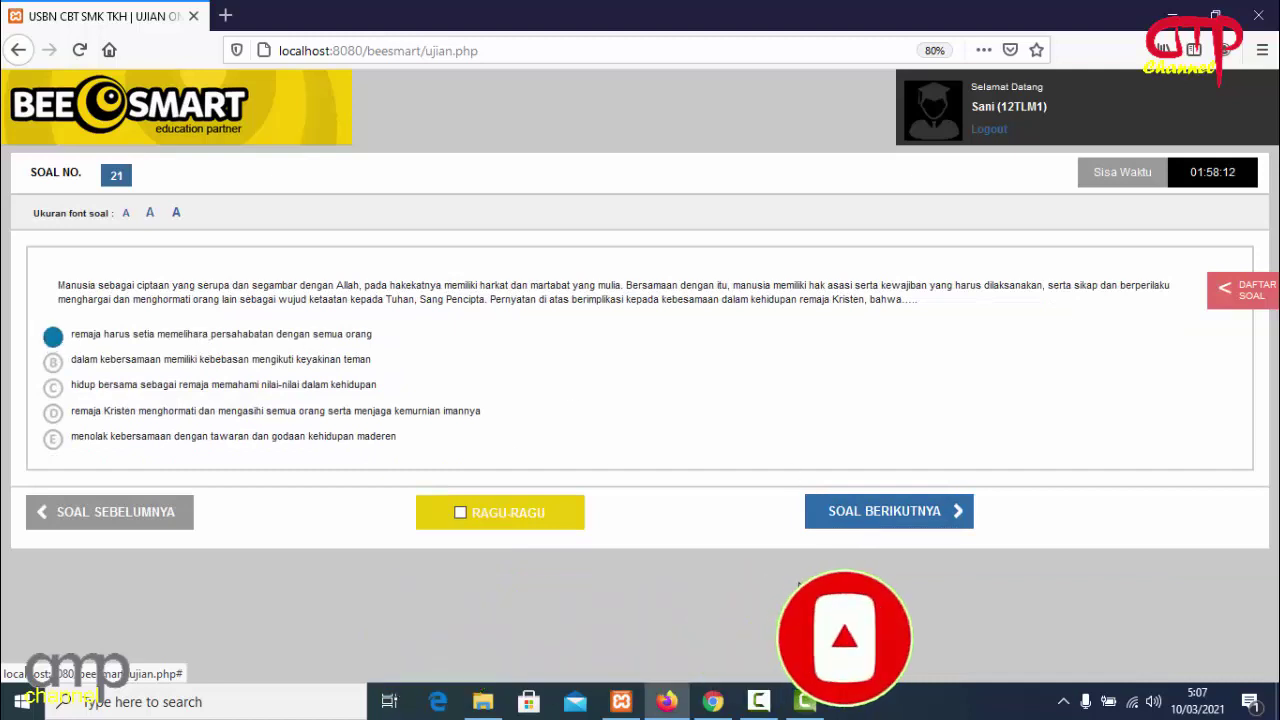
left_click(858, 530)
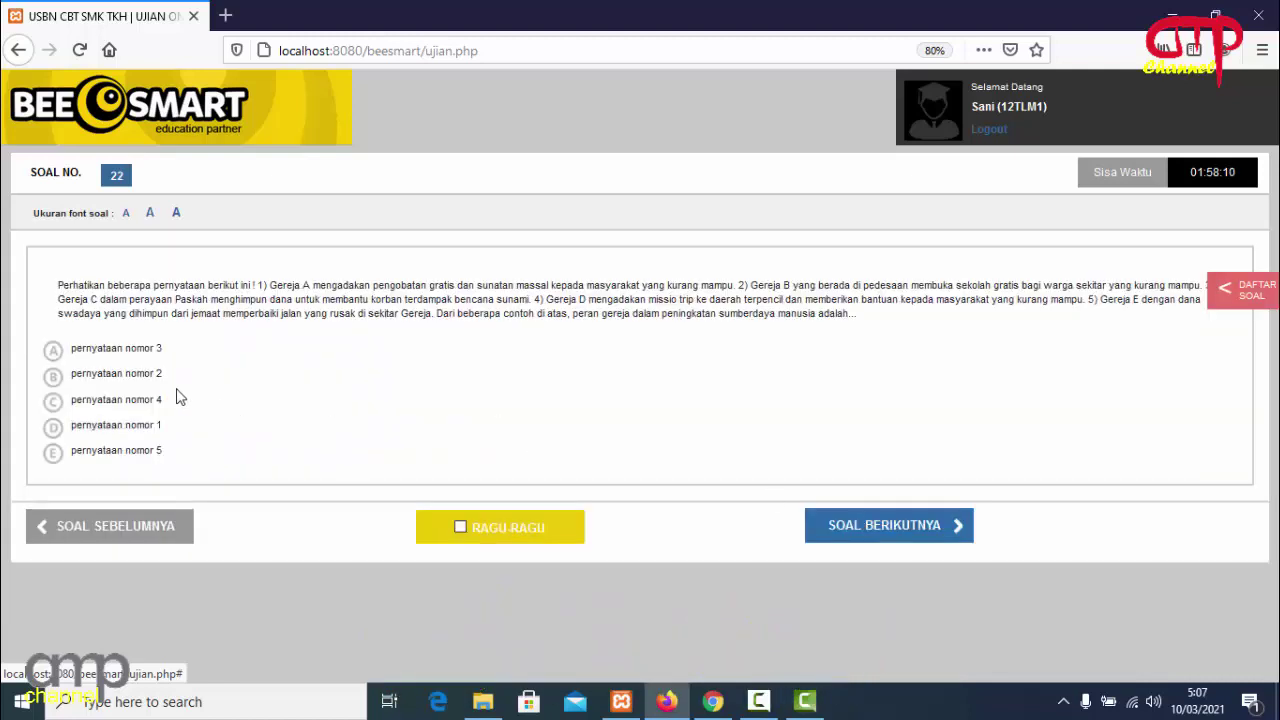
left_click(53, 351)
left_click(875, 528)
left_click(53, 322)
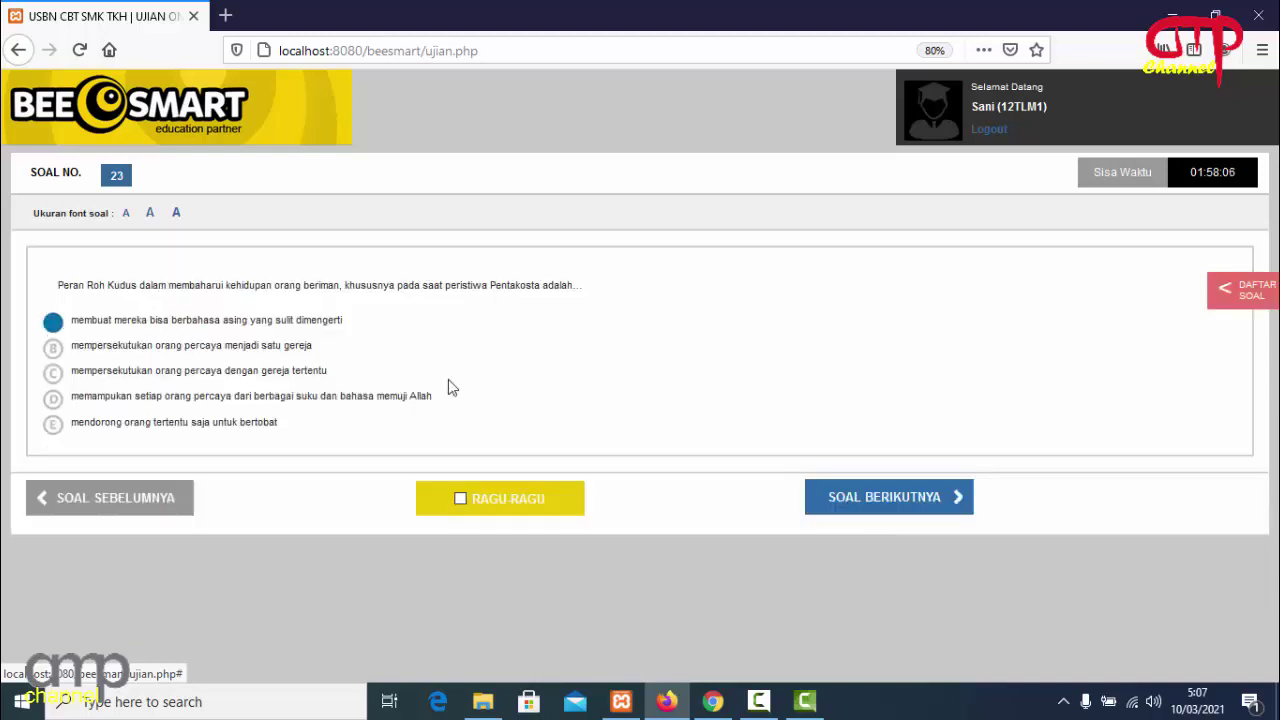
left_click(864, 496)
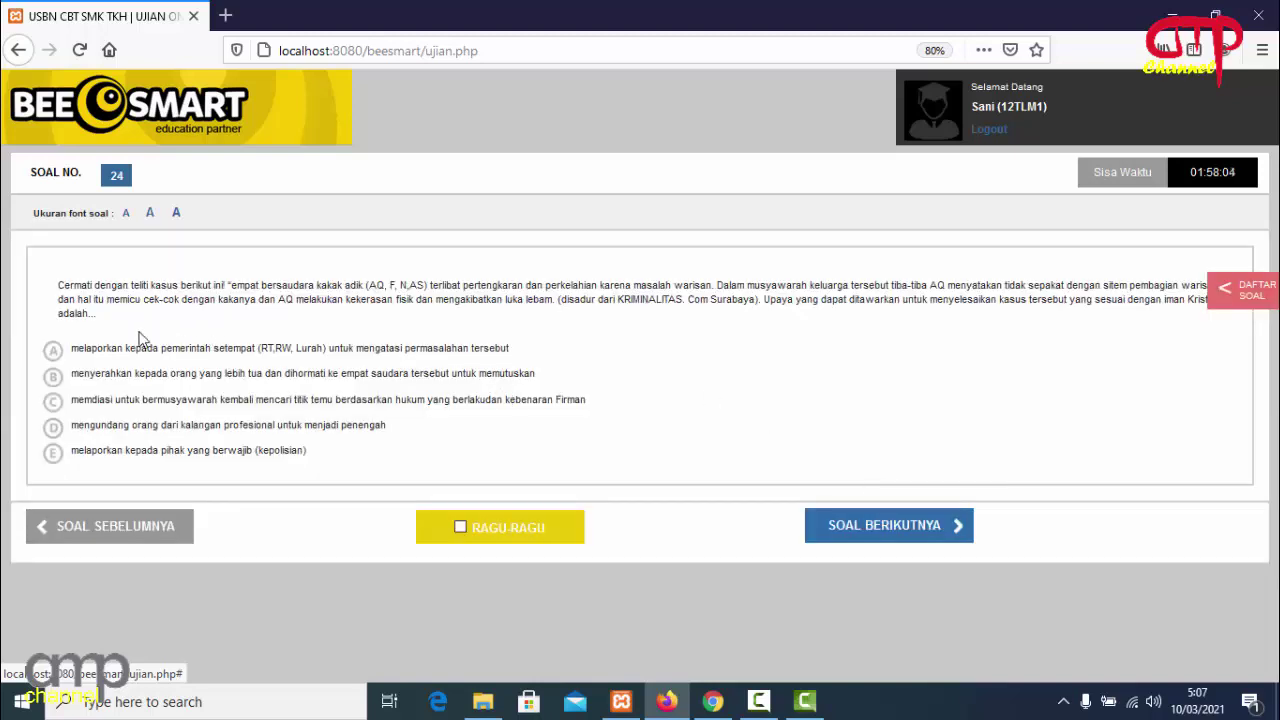
left_click(58, 353)
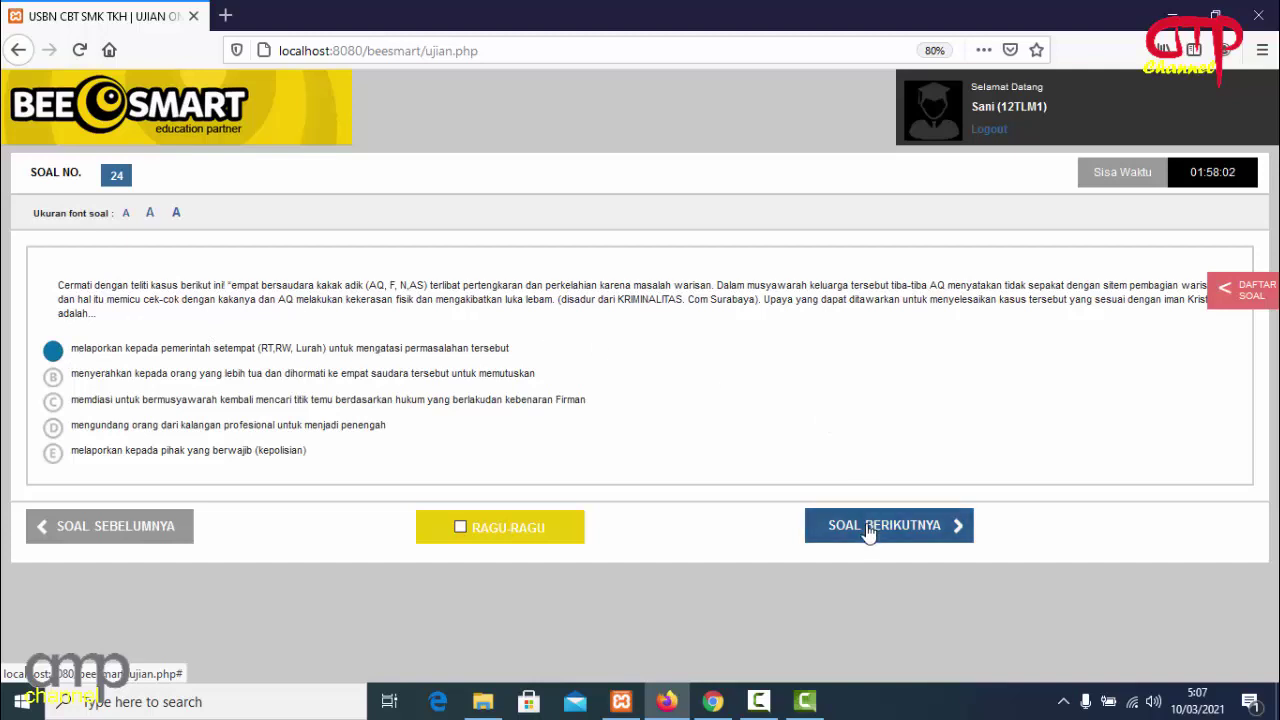
left_click(870, 525)
left_click(53, 352)
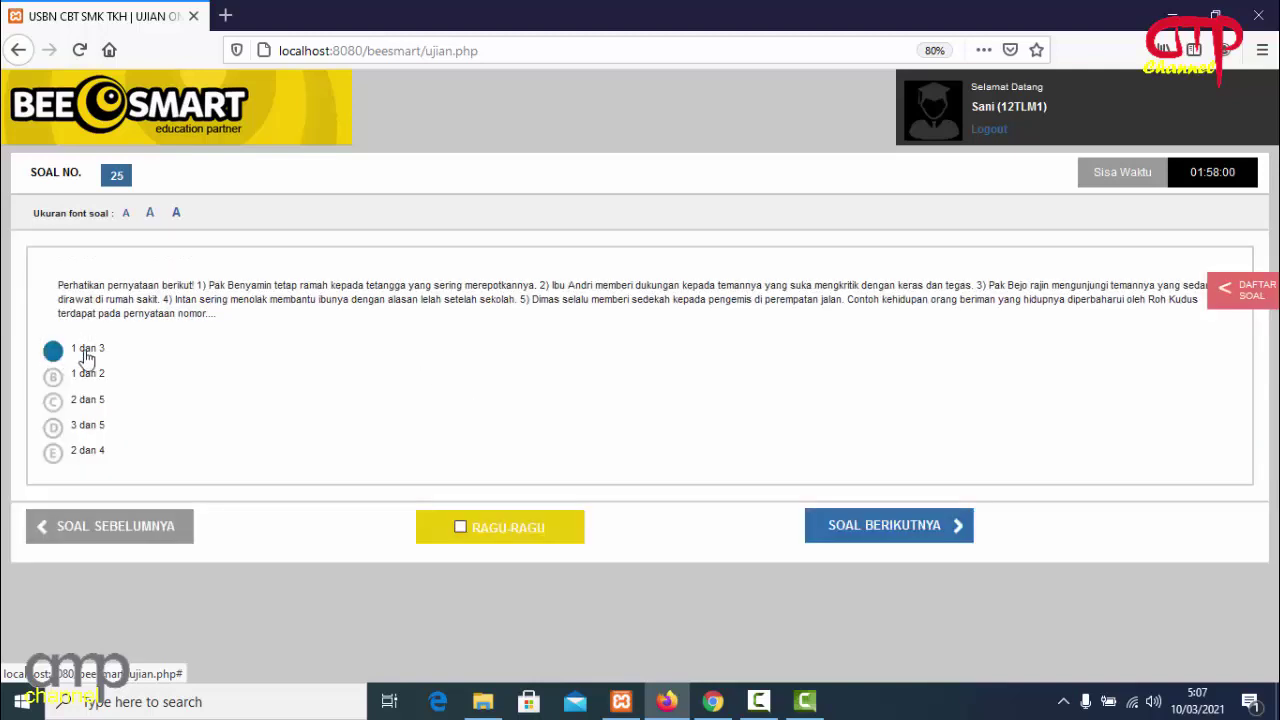
left_click(862, 524)
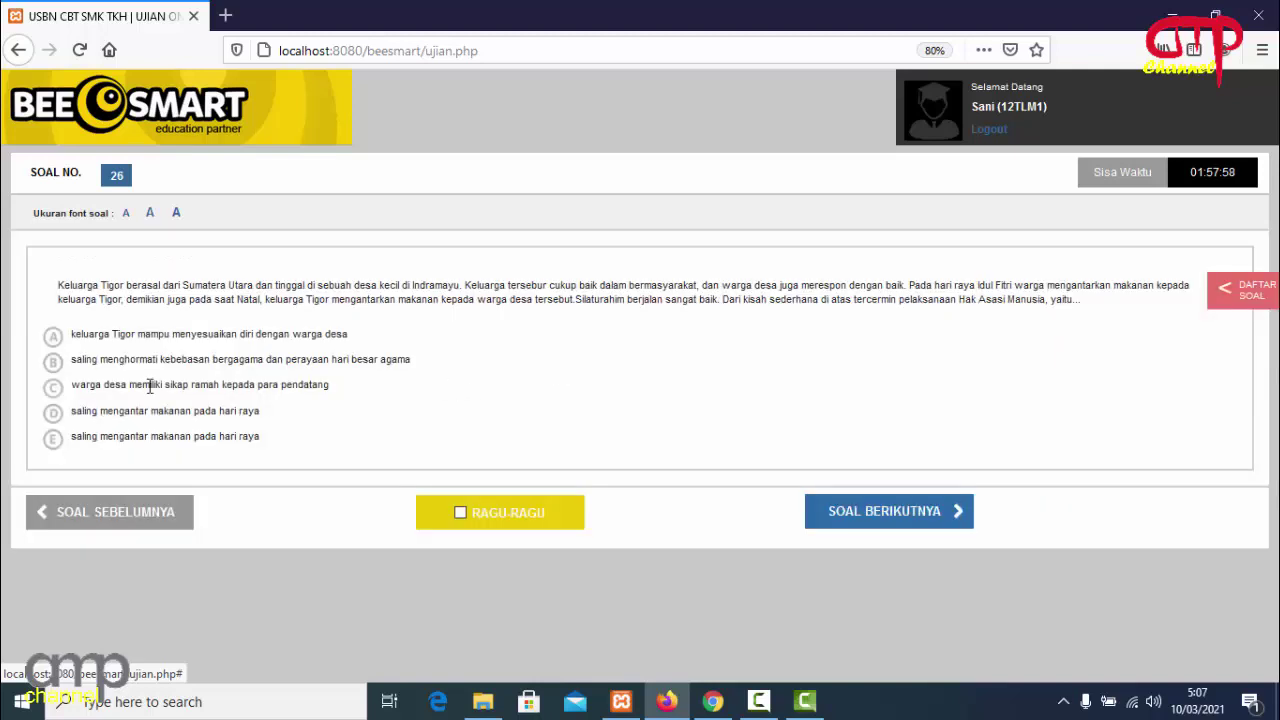
left_click(62, 338)
left_click(860, 511)
left_click(53, 342)
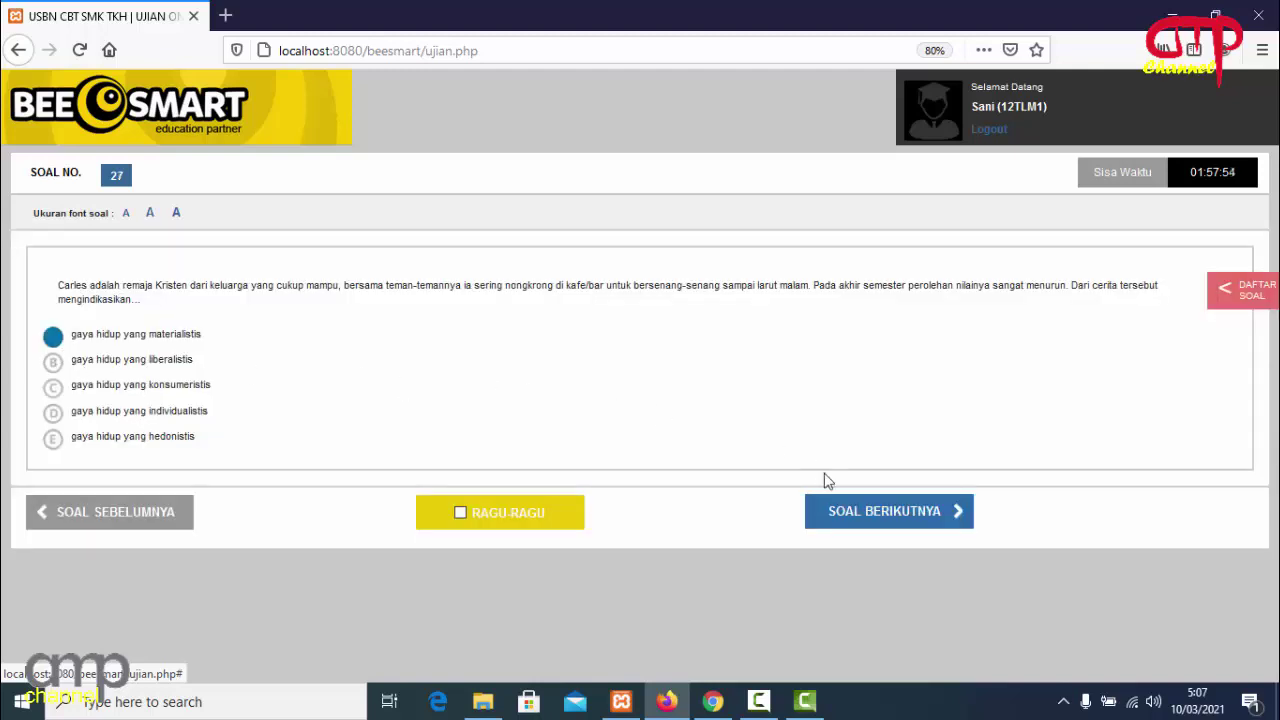
left_click(868, 511)
left_click(53, 340)
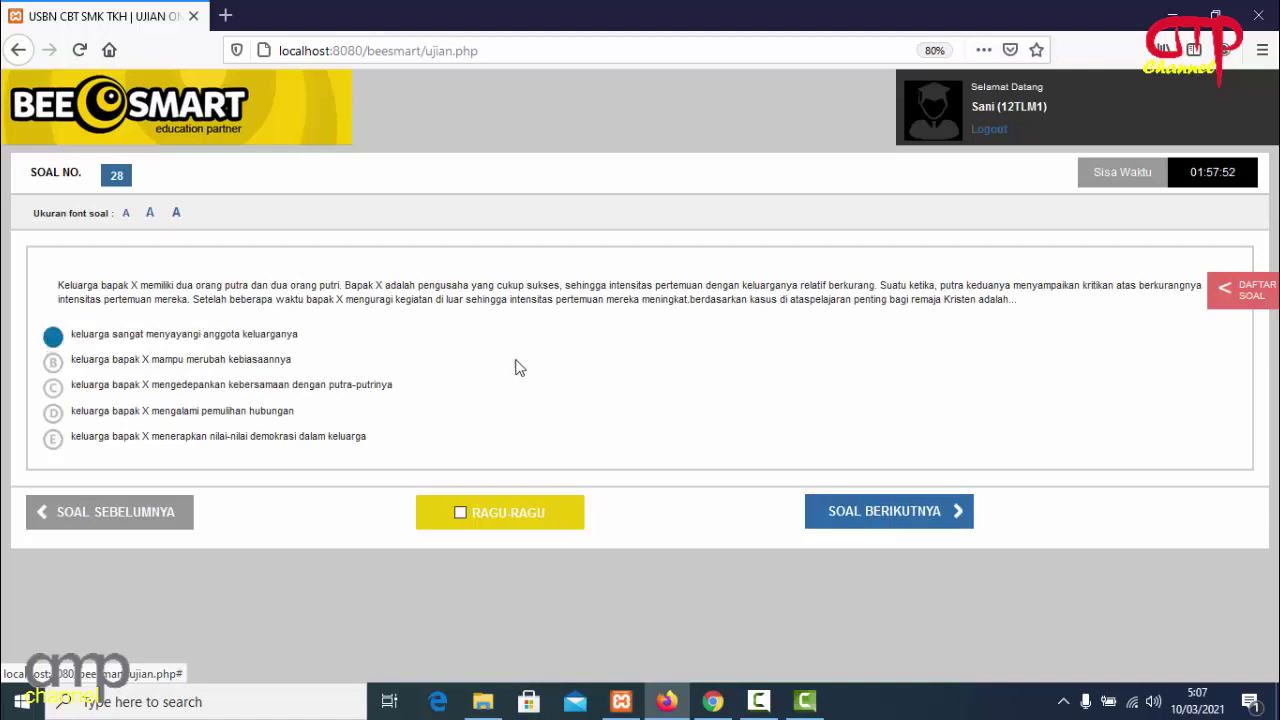
left_click(852, 513)
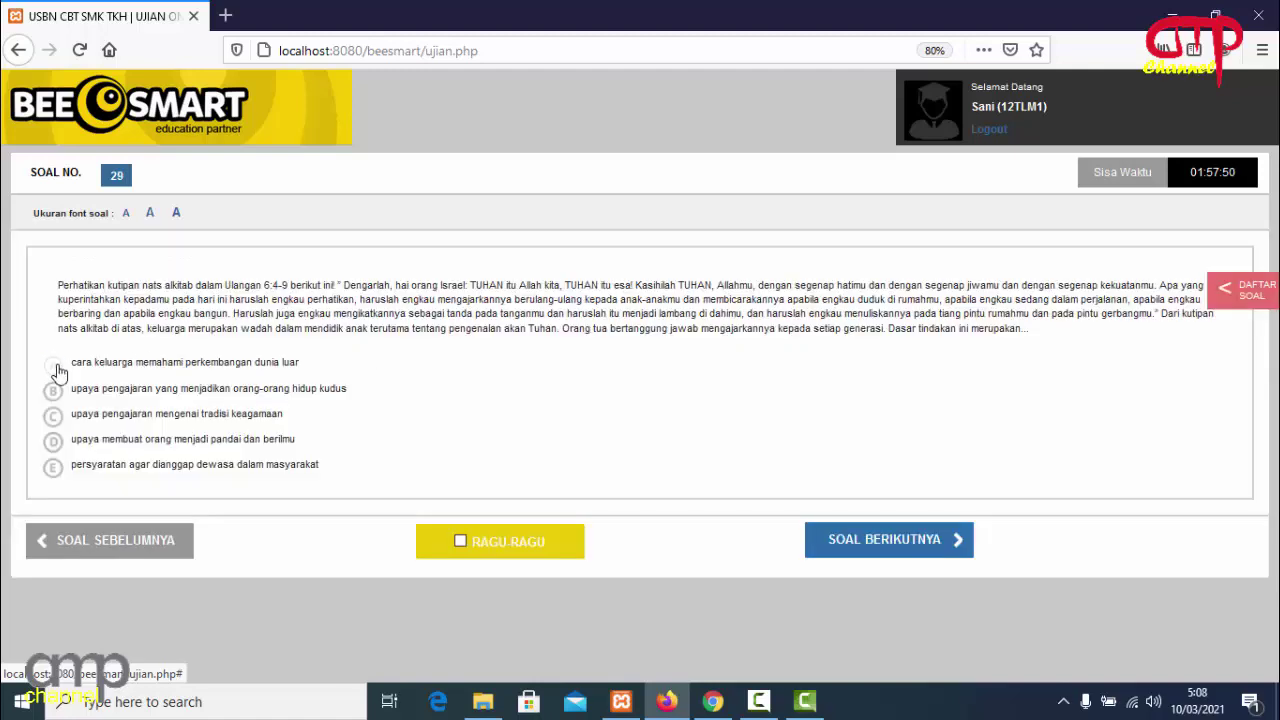
left_click(55, 367)
left_click(849, 545)
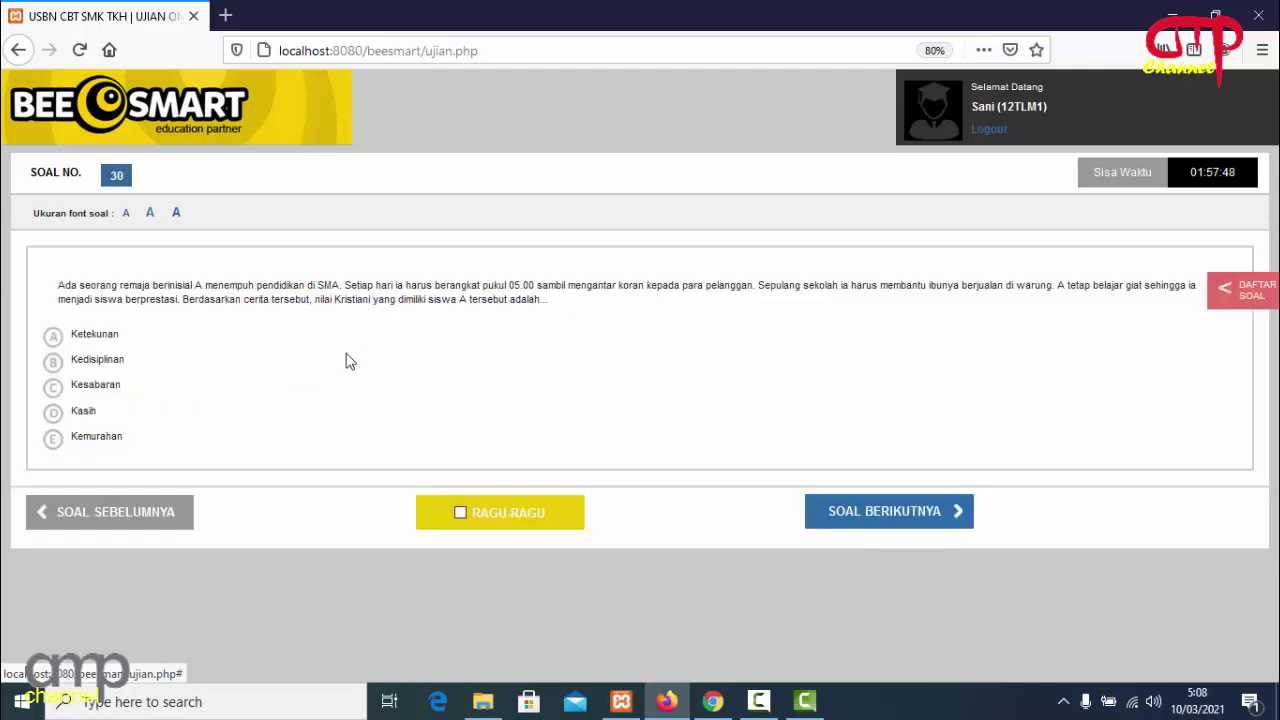
left_click(69, 346)
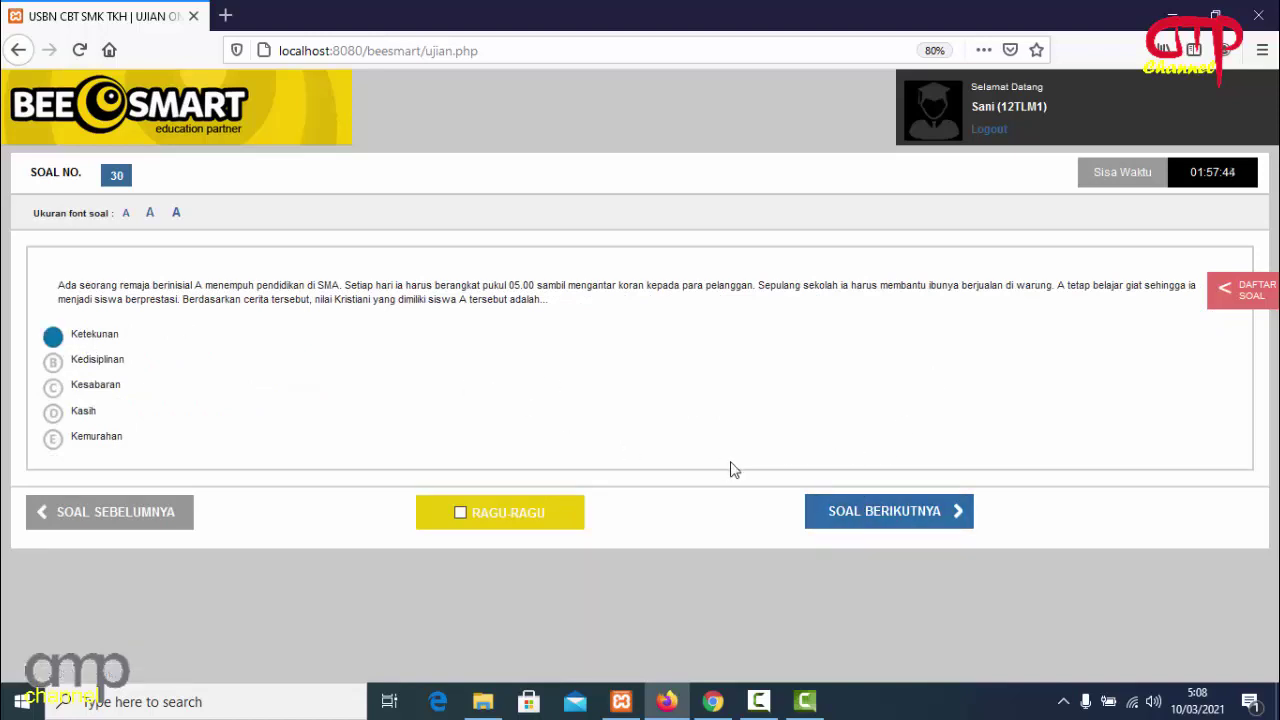
Answer questions 31 through 40 with option A, choosing Keadilan on question 40.
left_click(834, 522)
left_click(55, 338)
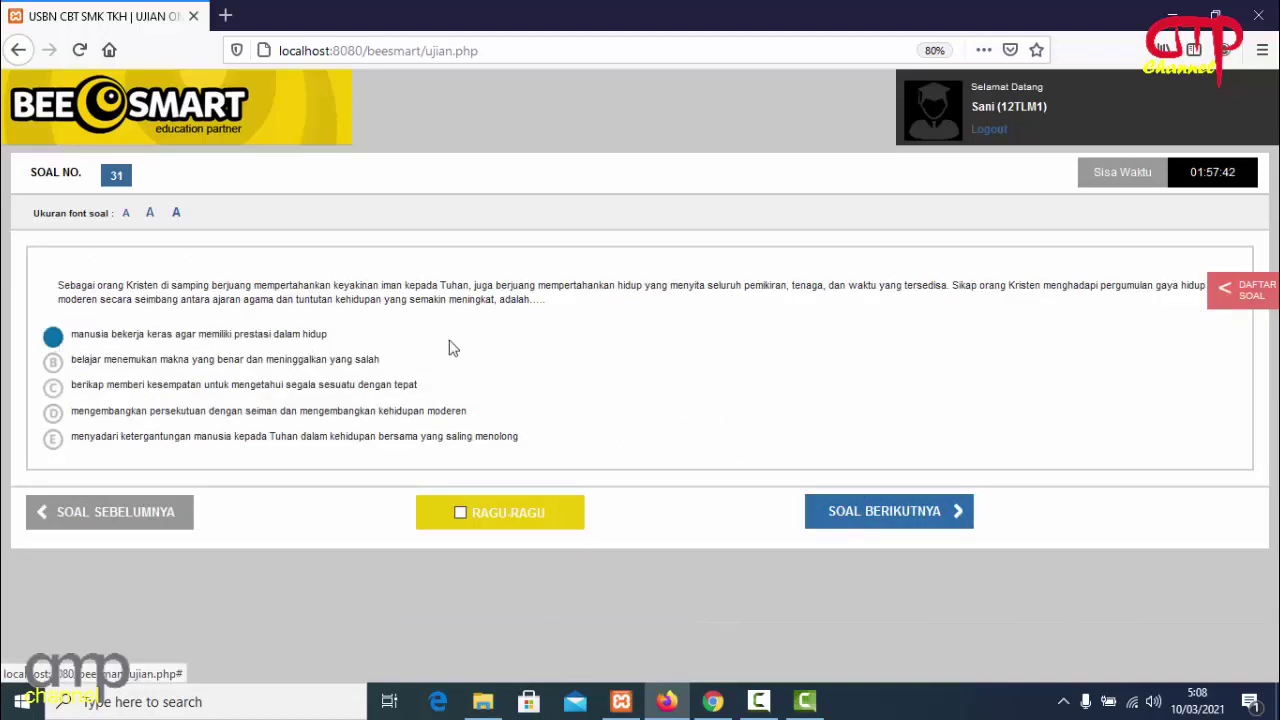
left_click(846, 513)
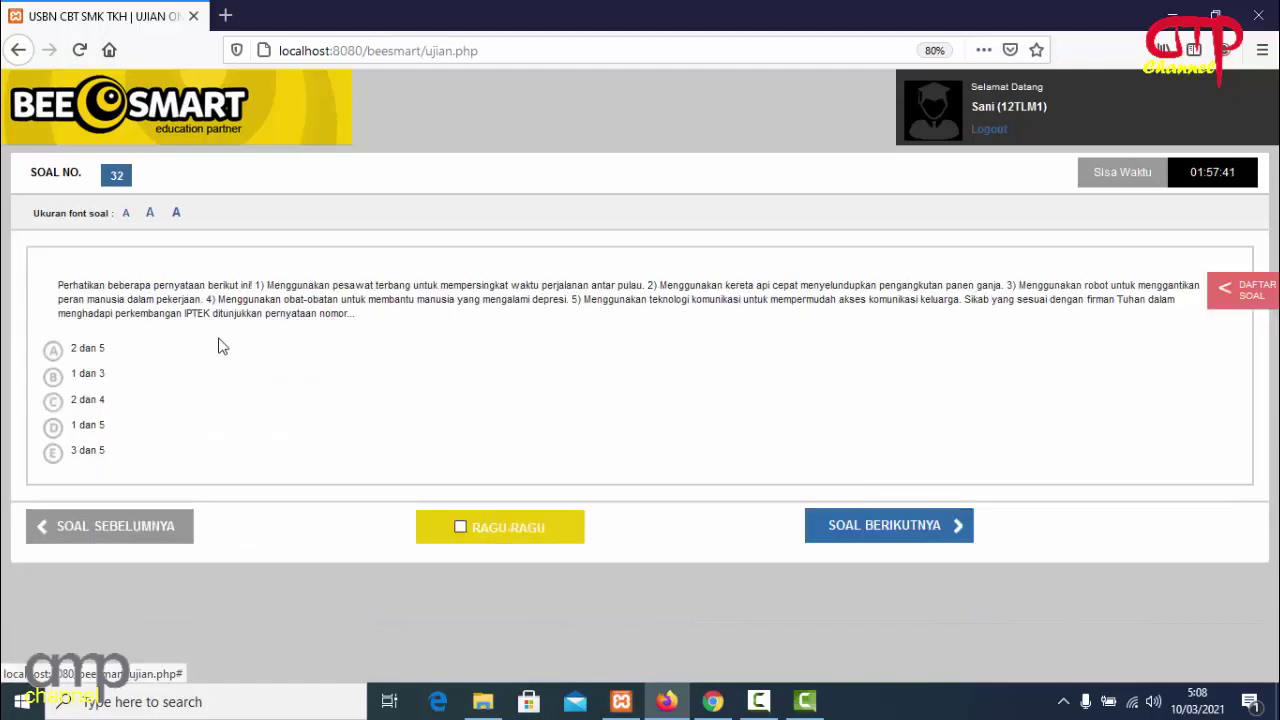
left_click(54, 350)
left_click(843, 530)
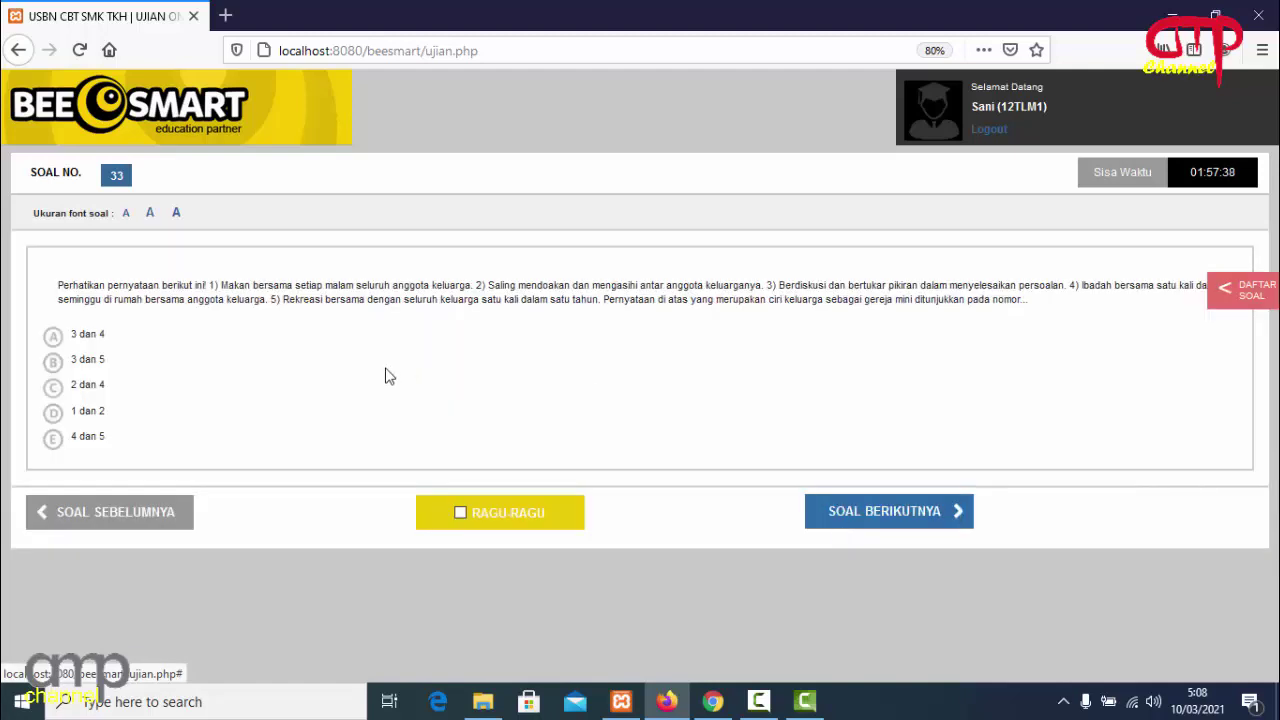
left_click(53, 340)
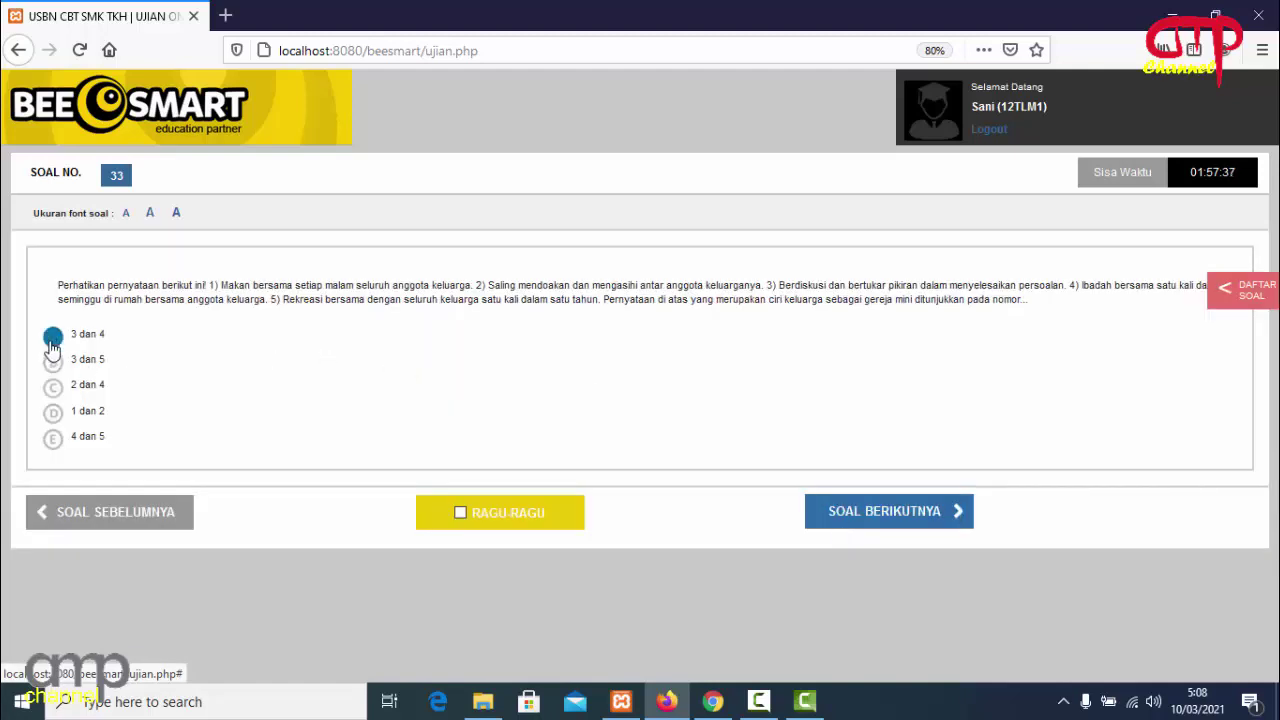
left_click(853, 521)
left_click(80, 342)
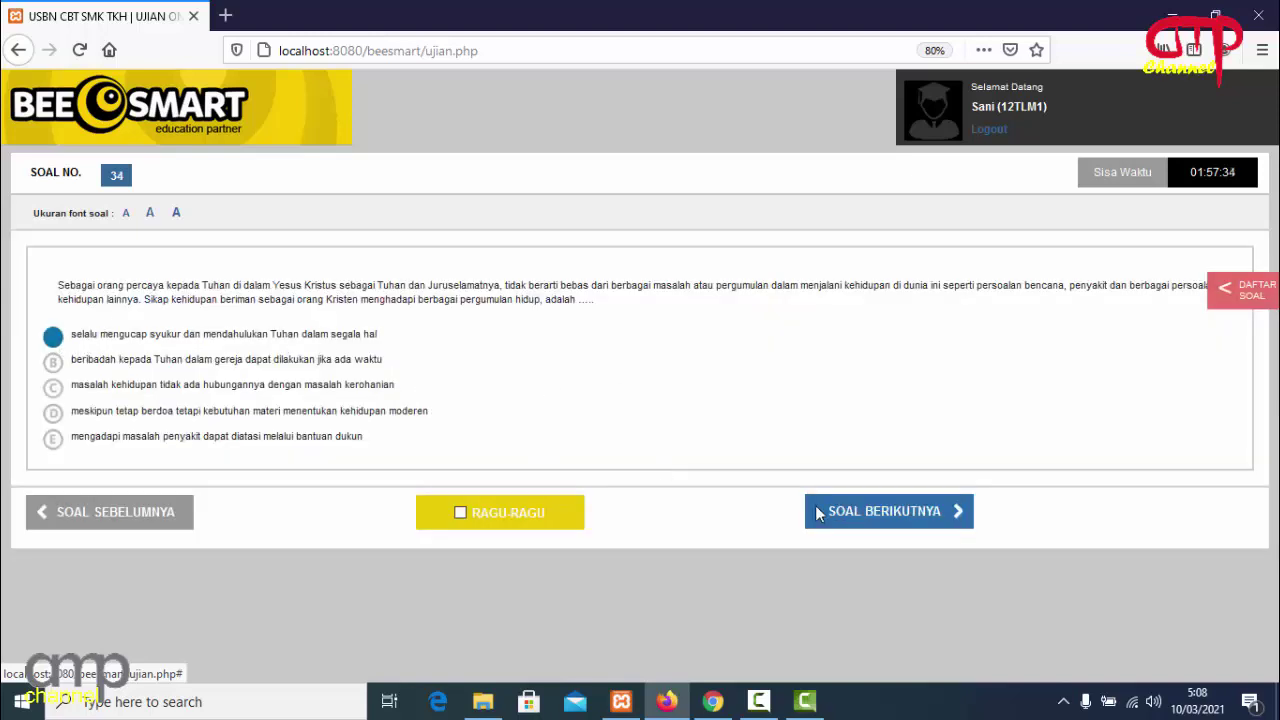
left_click(817, 513)
left_click(66, 345)
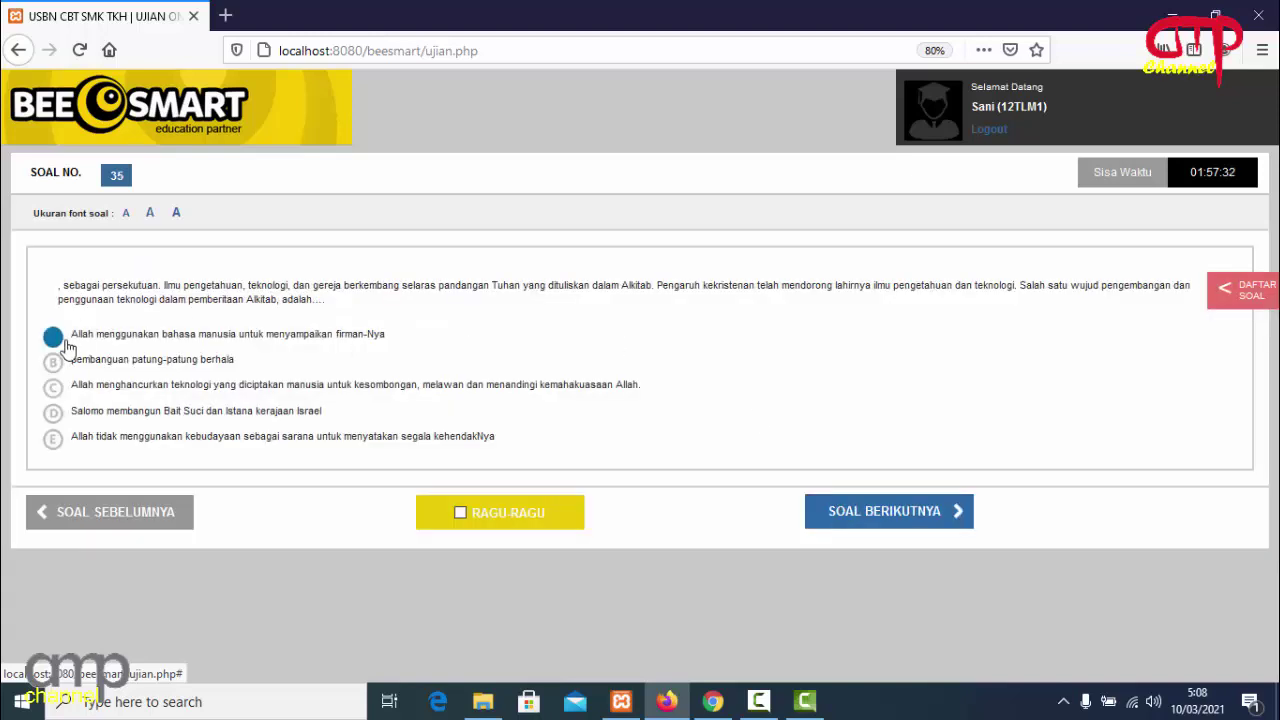
left_click(827, 513)
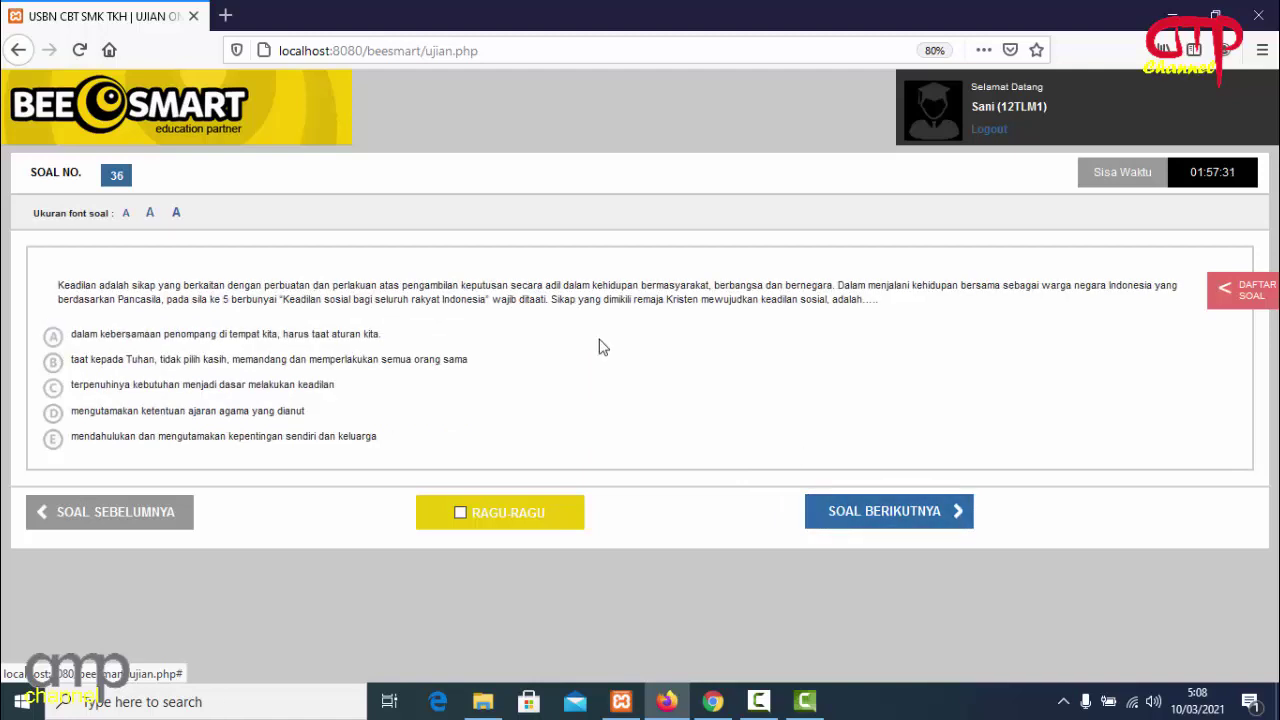
left_click(52, 338)
left_click(836, 508)
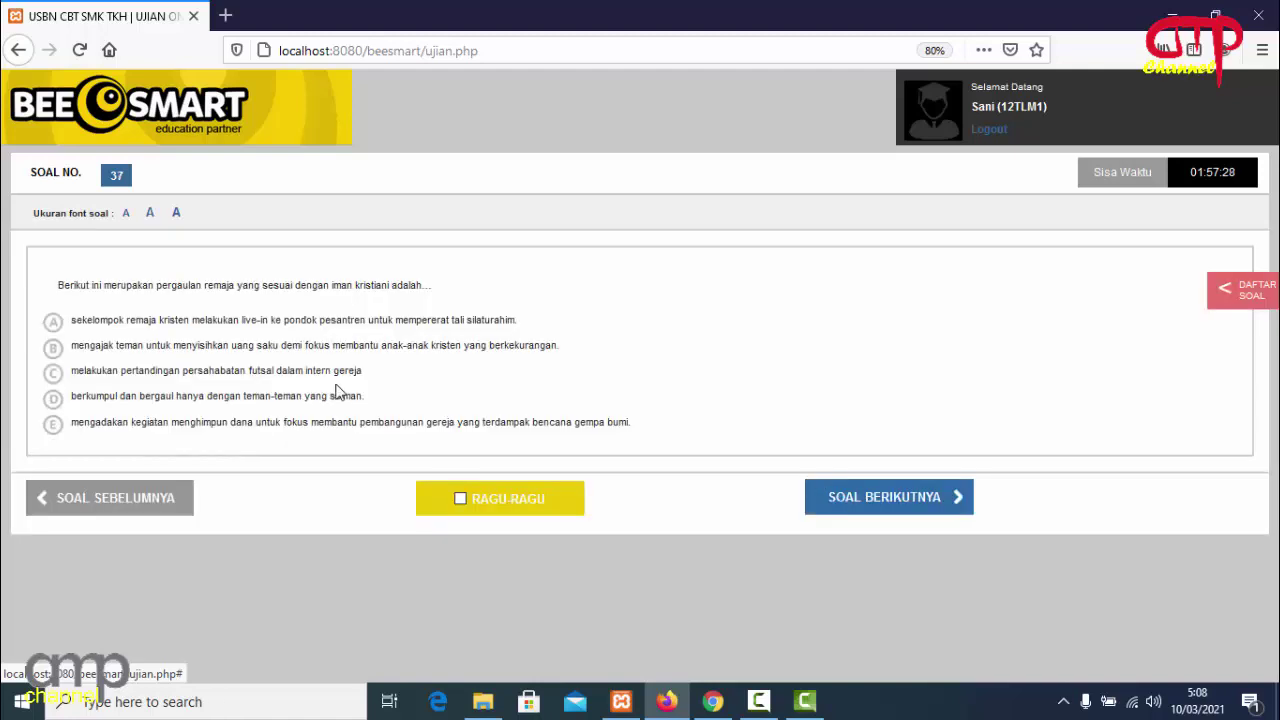
left_click(53, 321)
left_click(826, 497)
left_click(53, 350)
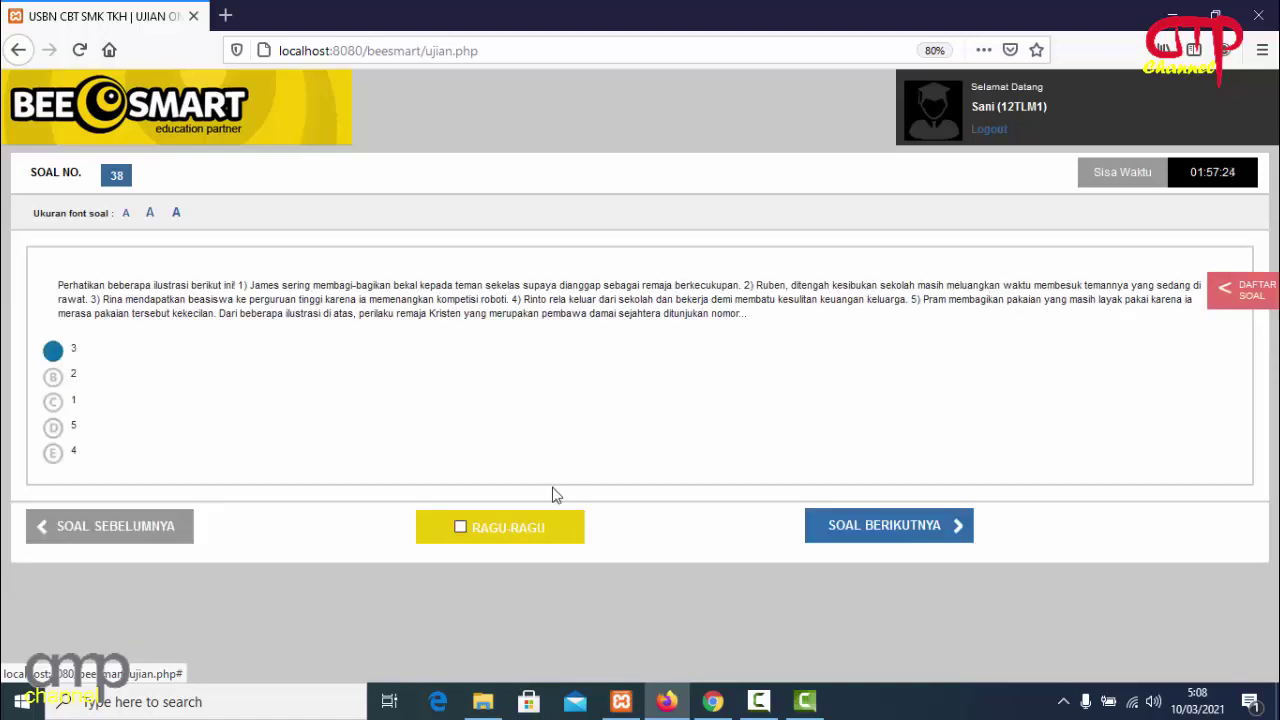
left_click(848, 540)
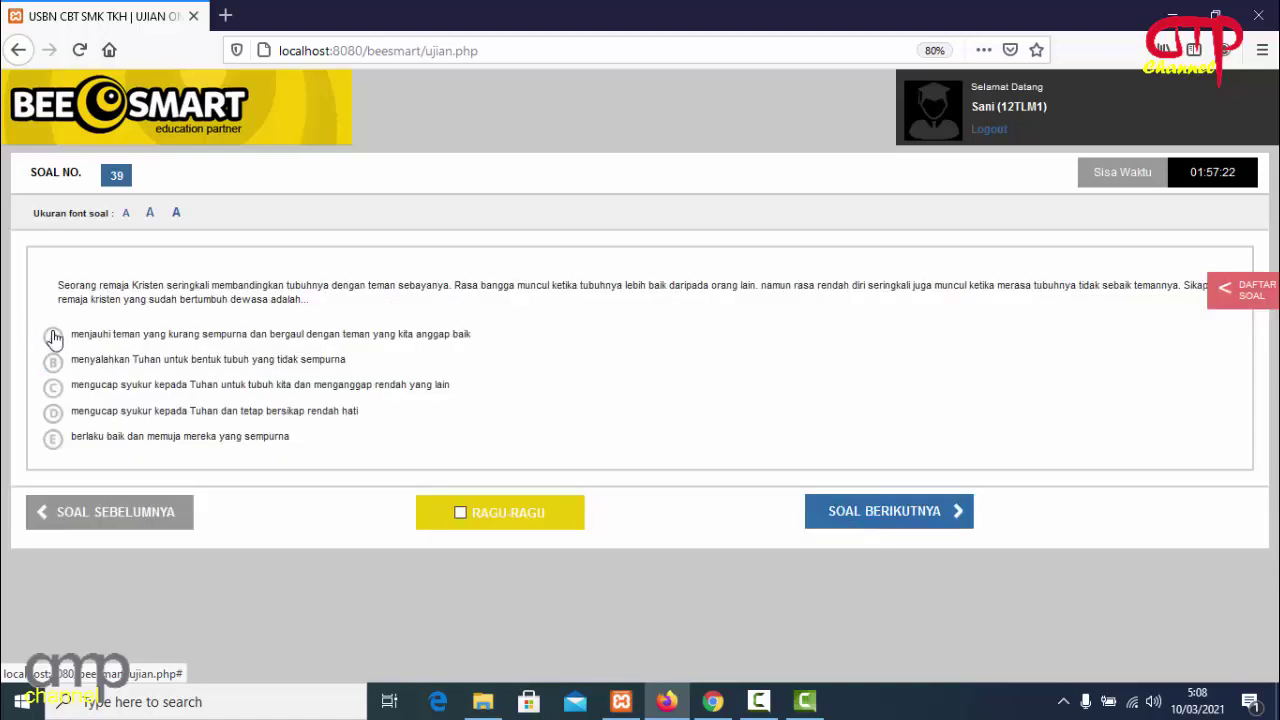
left_click(52, 336)
left_click(834, 512)
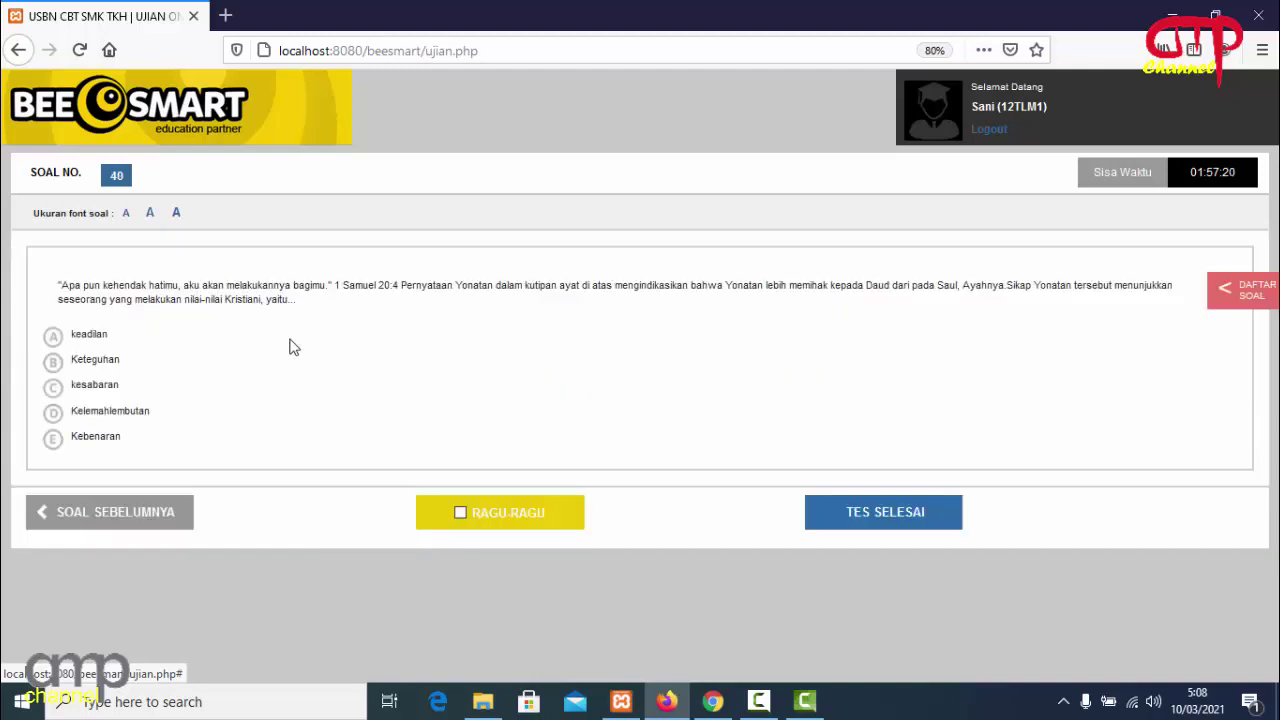
left_click(53, 337)
left_click(712, 701)
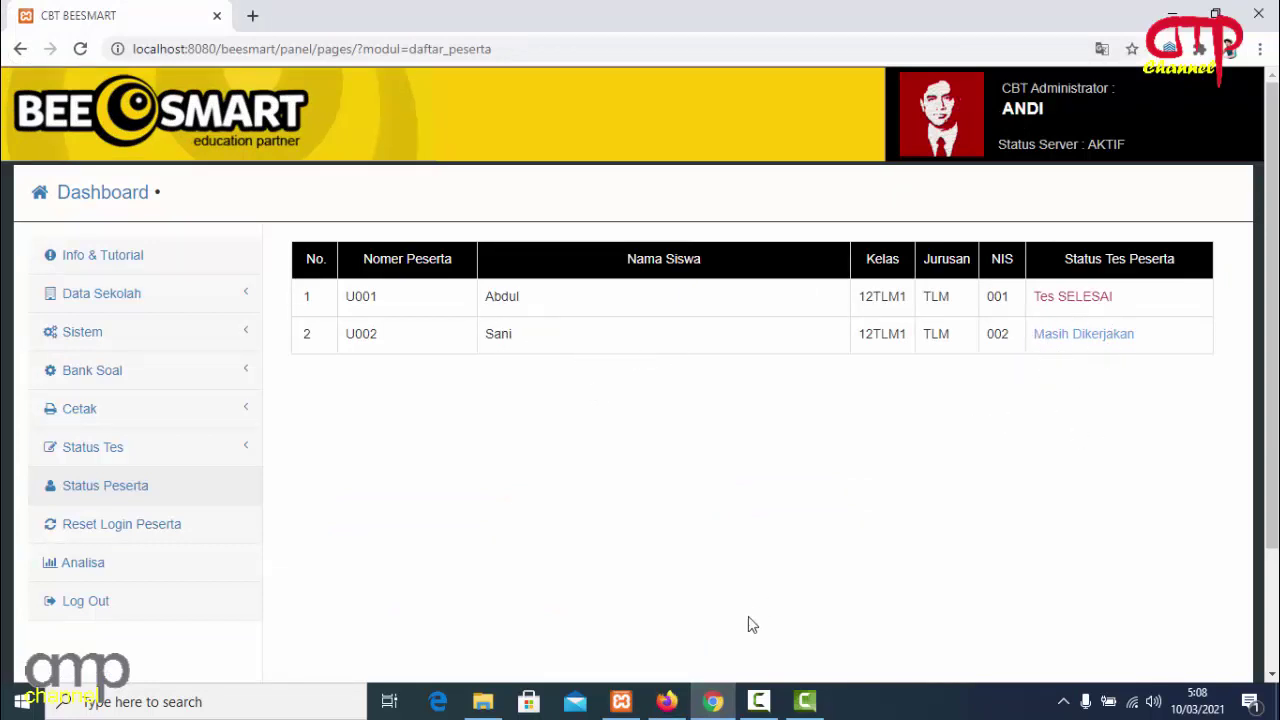
left_click(666, 701)
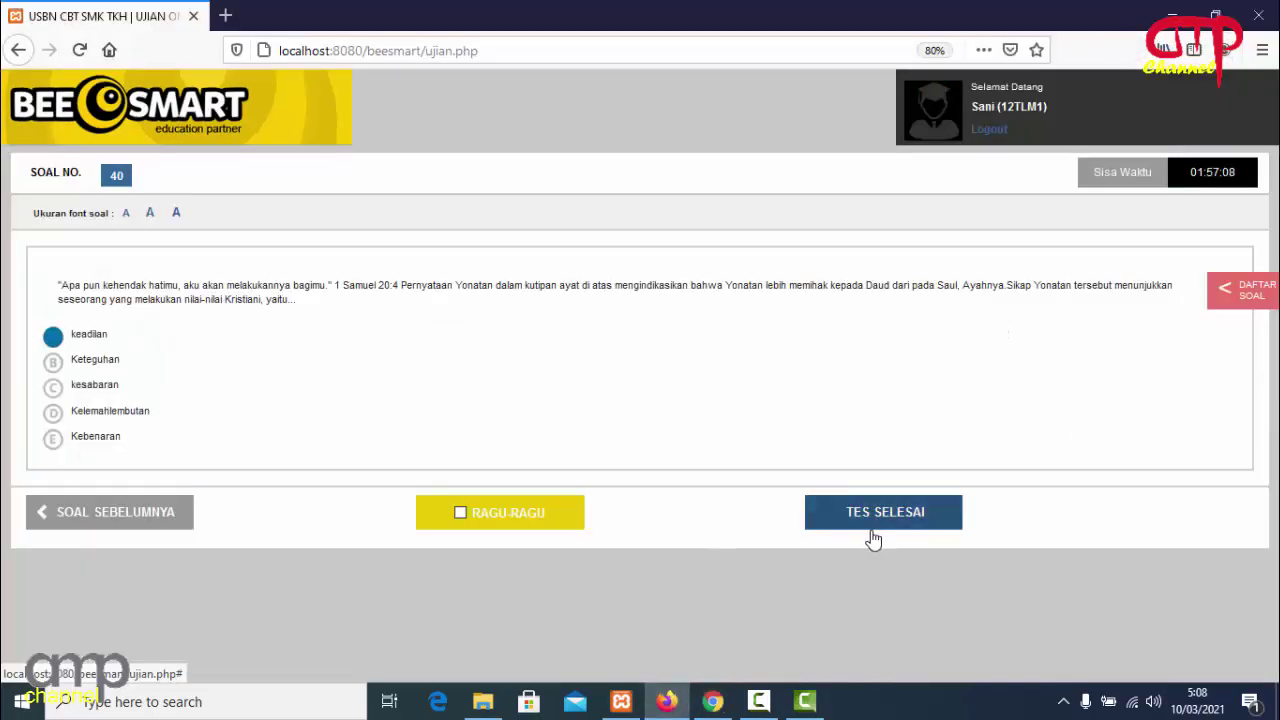
left_click(712, 701)
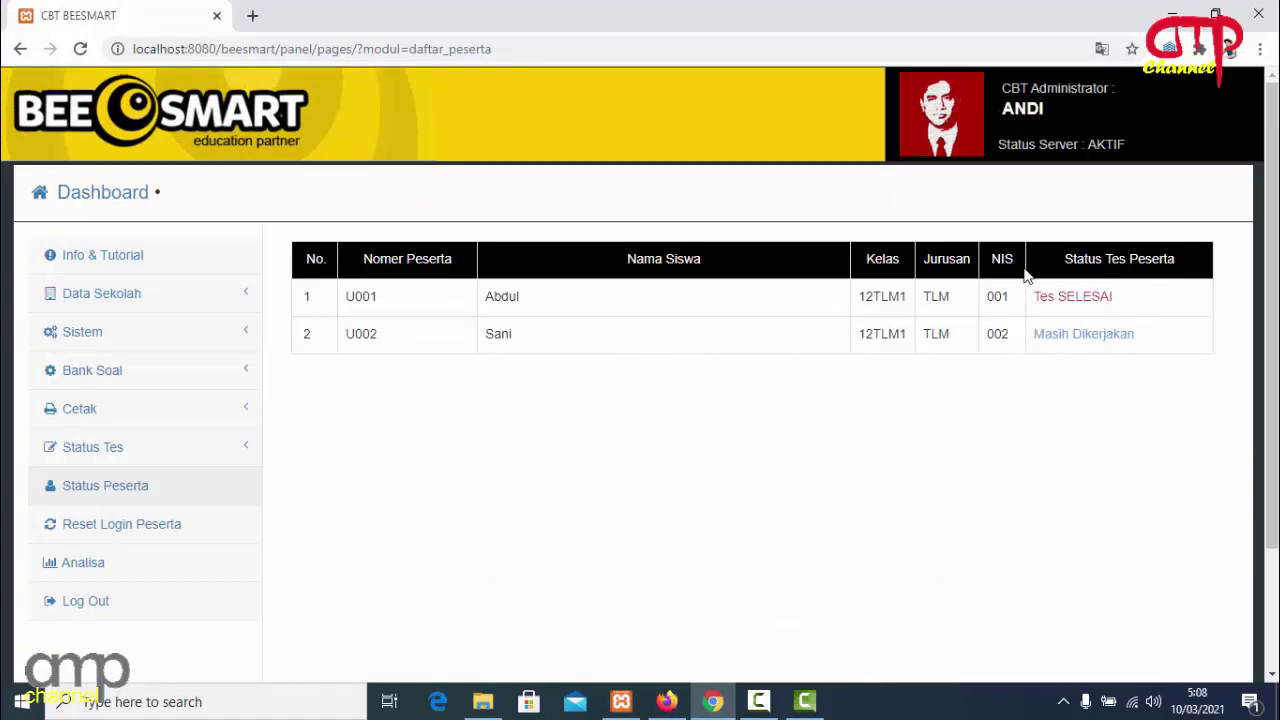
left_click(712, 701)
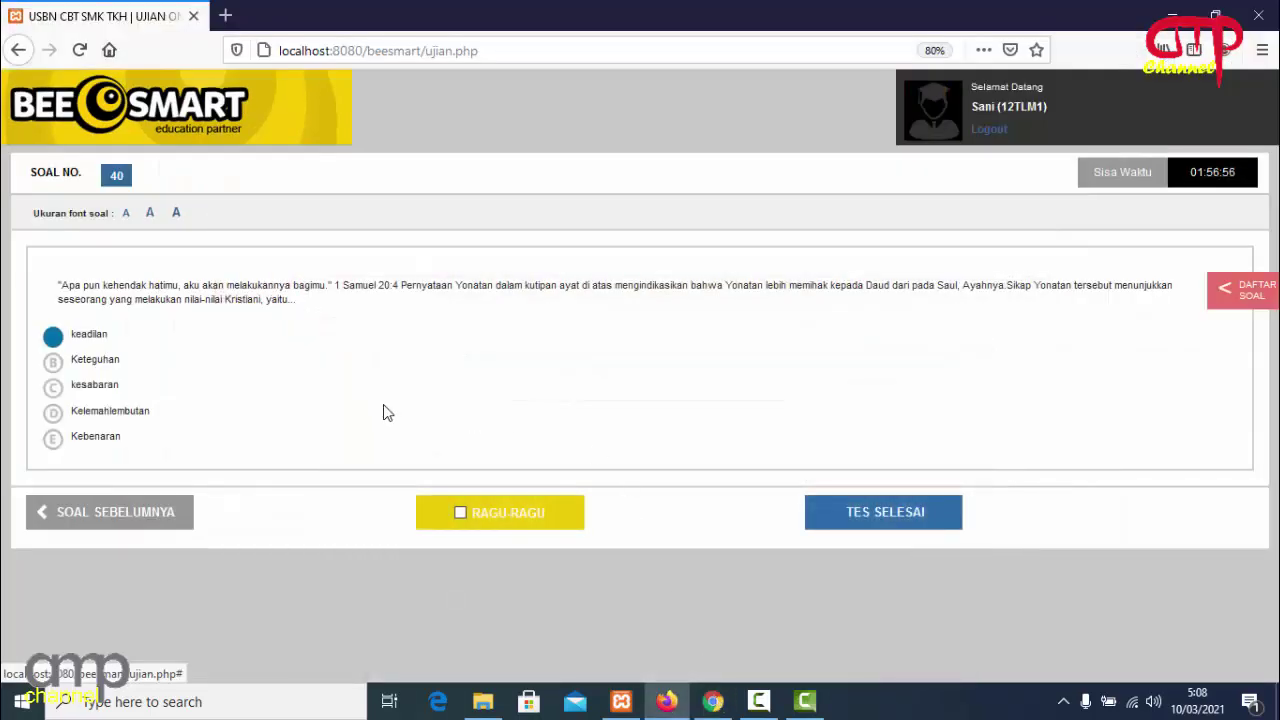
Review the overview of all exam questions and close it.
left_click(1222, 296)
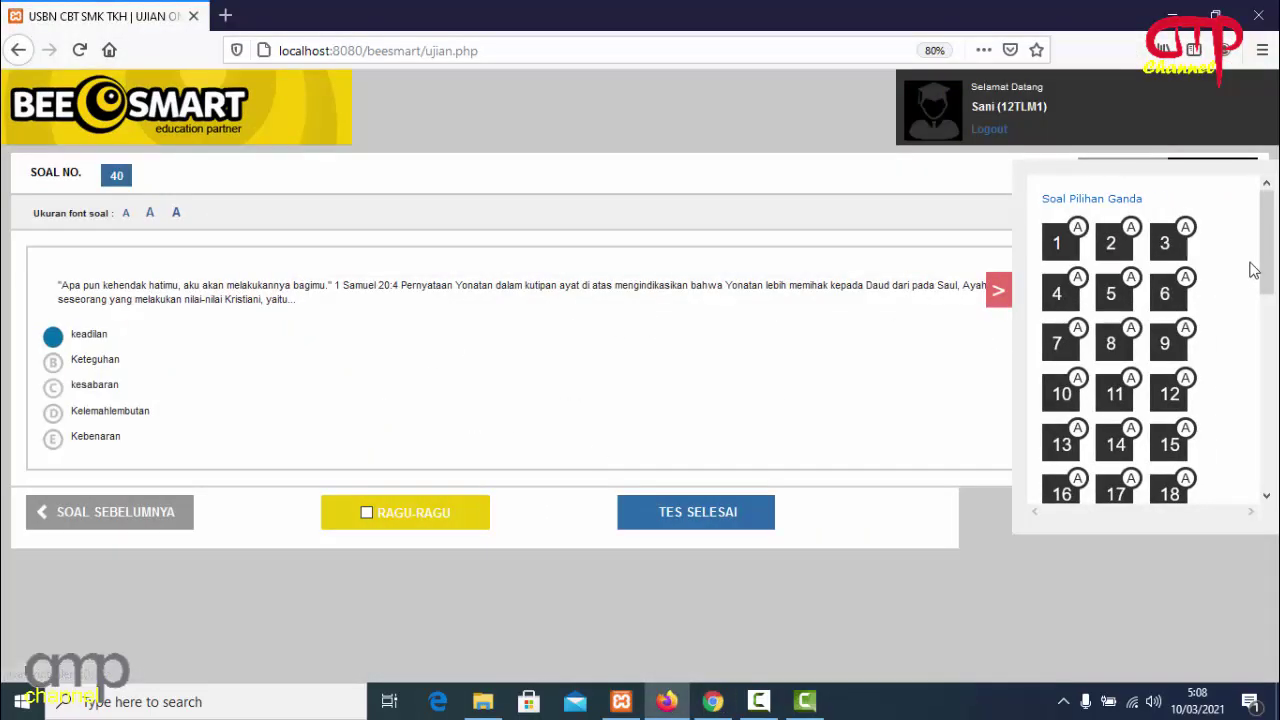
left_click_drag(1268, 287, 1090, 510)
left_click(1006, 309)
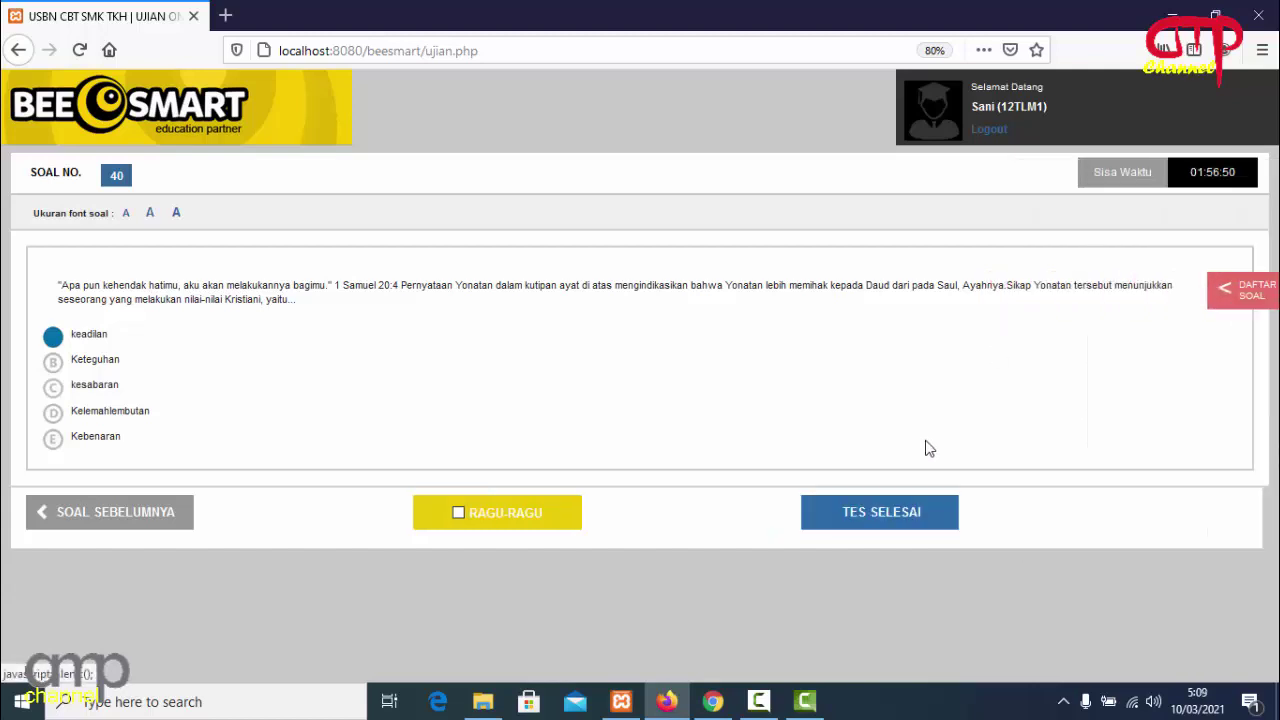
End the test via TES SELESAI with the confirmation ticked and log the student out.
left_click(871, 514)
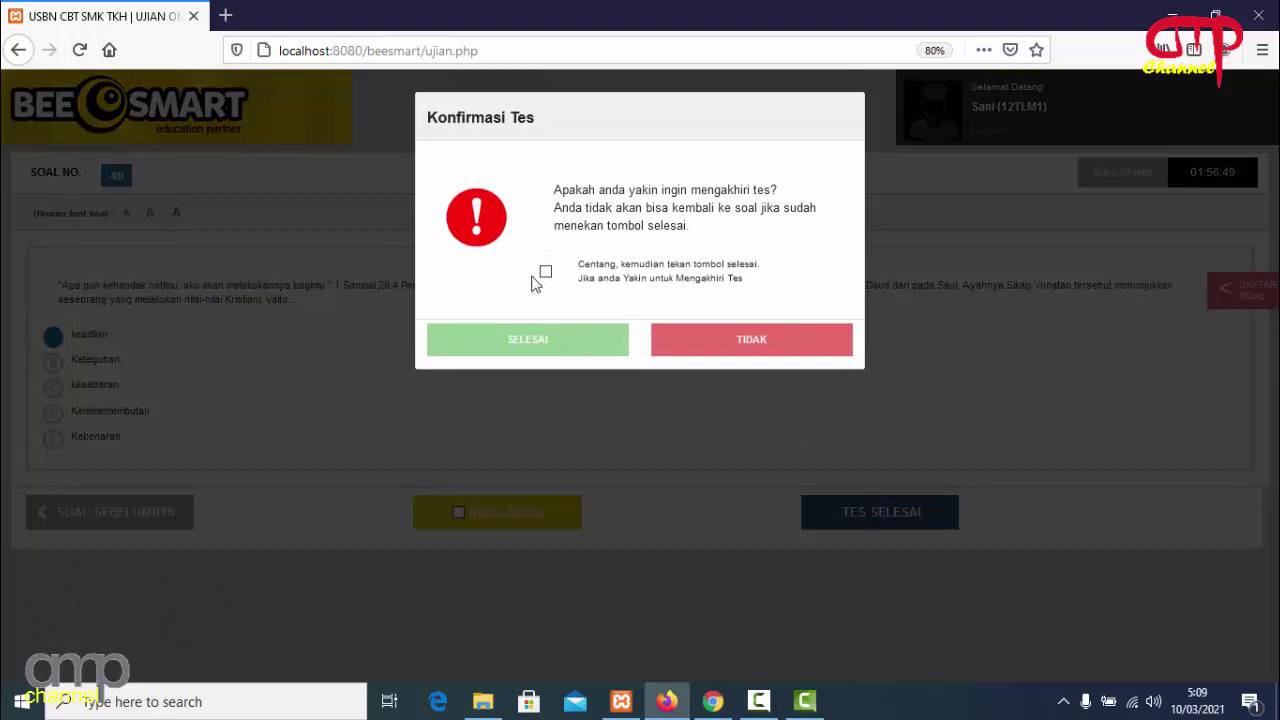
left_click(546, 273)
left_click(554, 340)
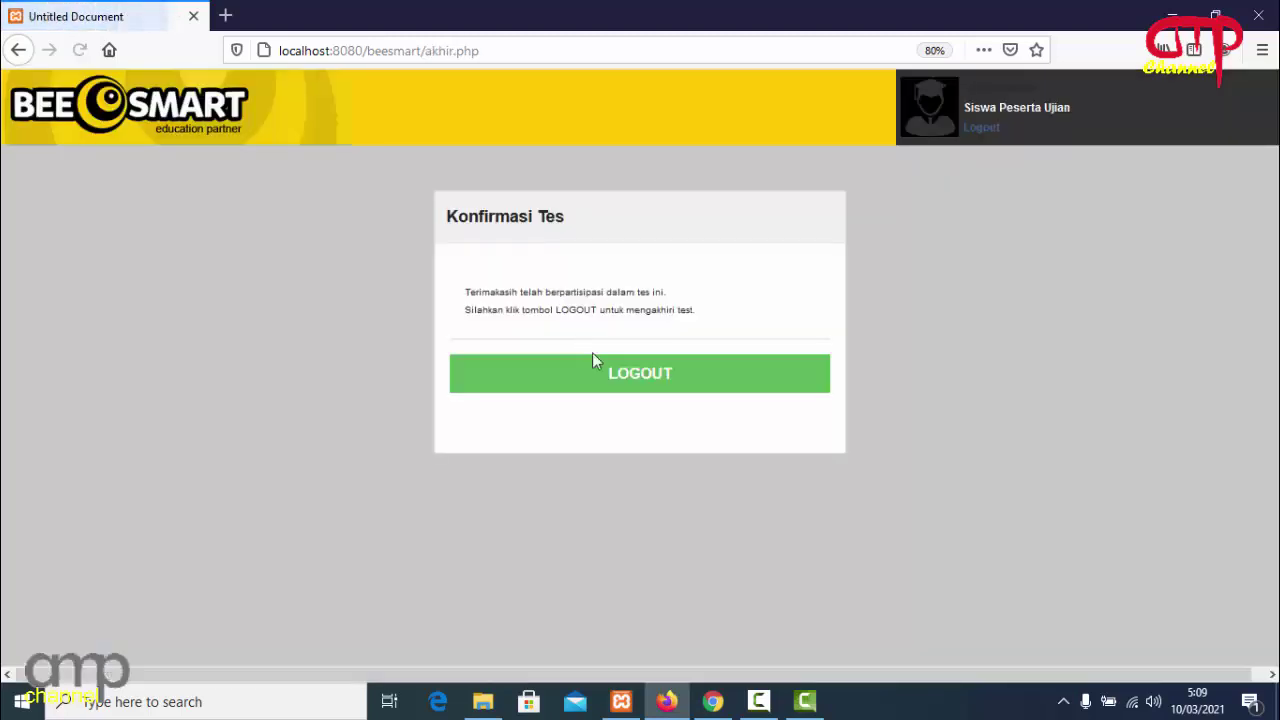
left_click(632, 377)
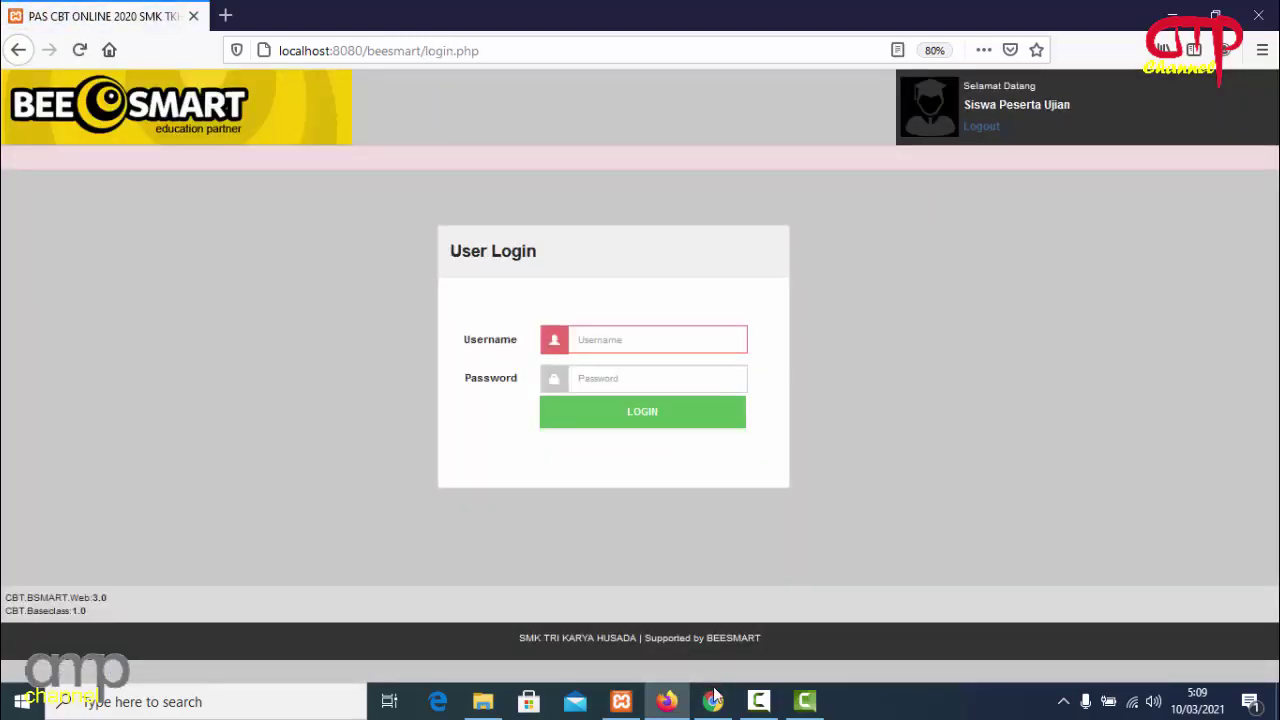
left_click(712, 701)
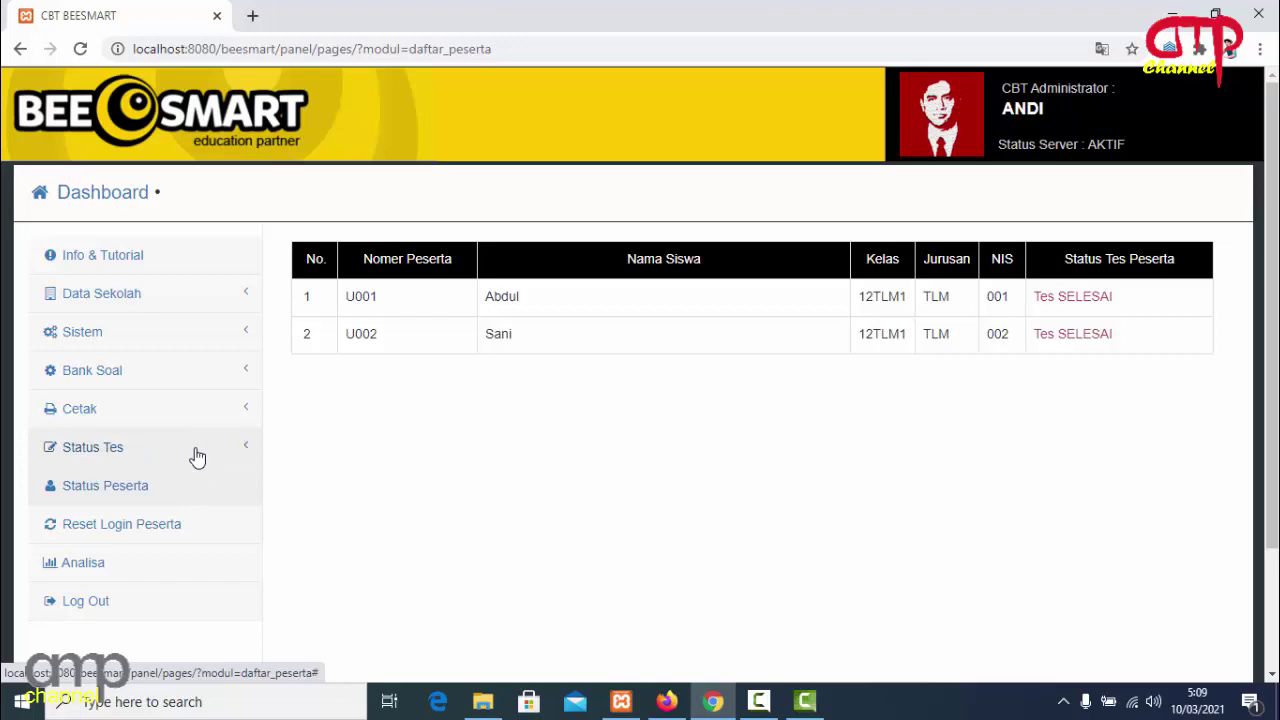
Open Analisa, download the Excel recap HasilUjian.xlsx for the active PENDIDIKAN AGAMA exam, and open it.
left_click(119, 569)
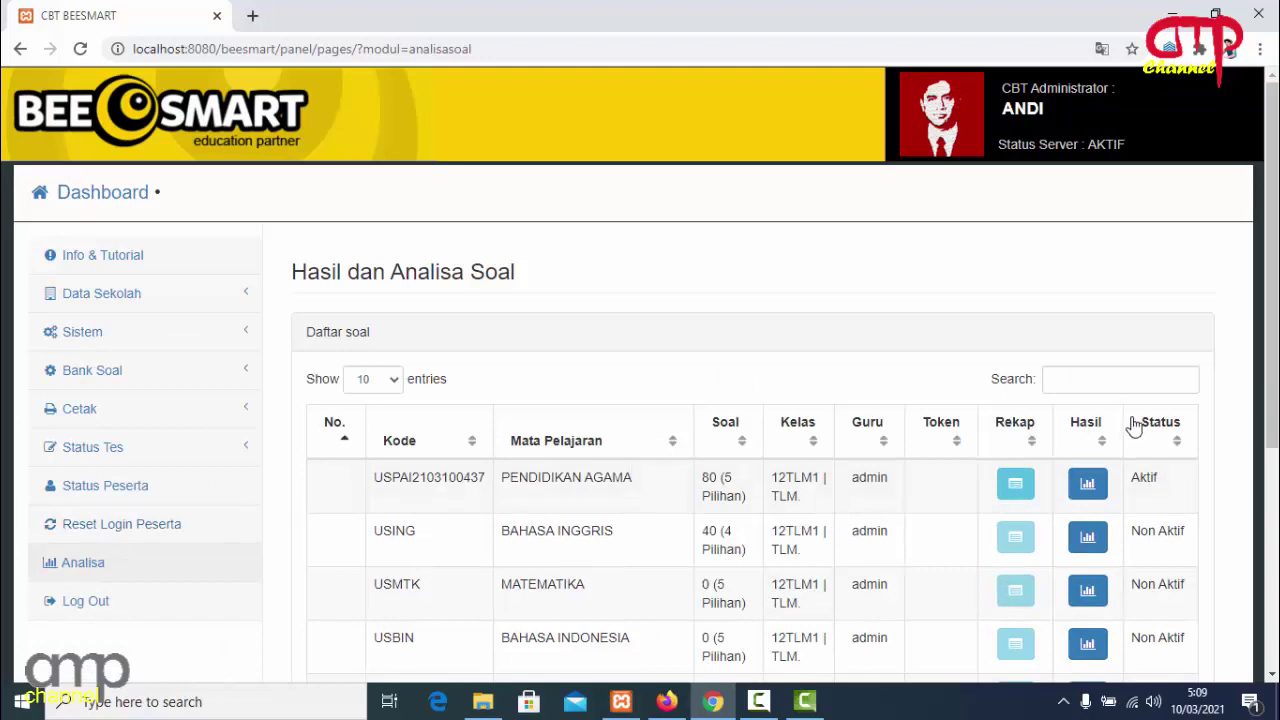
left_click_drag(1272, 348, 1274, 374)
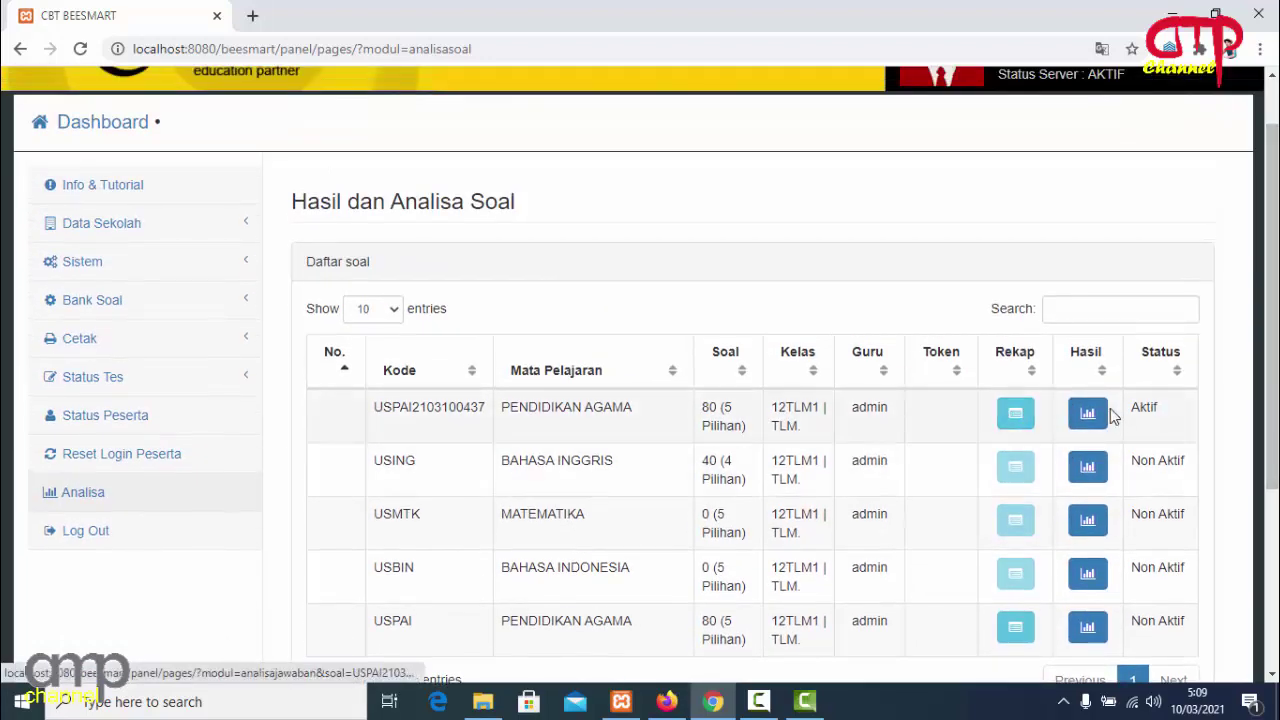
left_click(1019, 418)
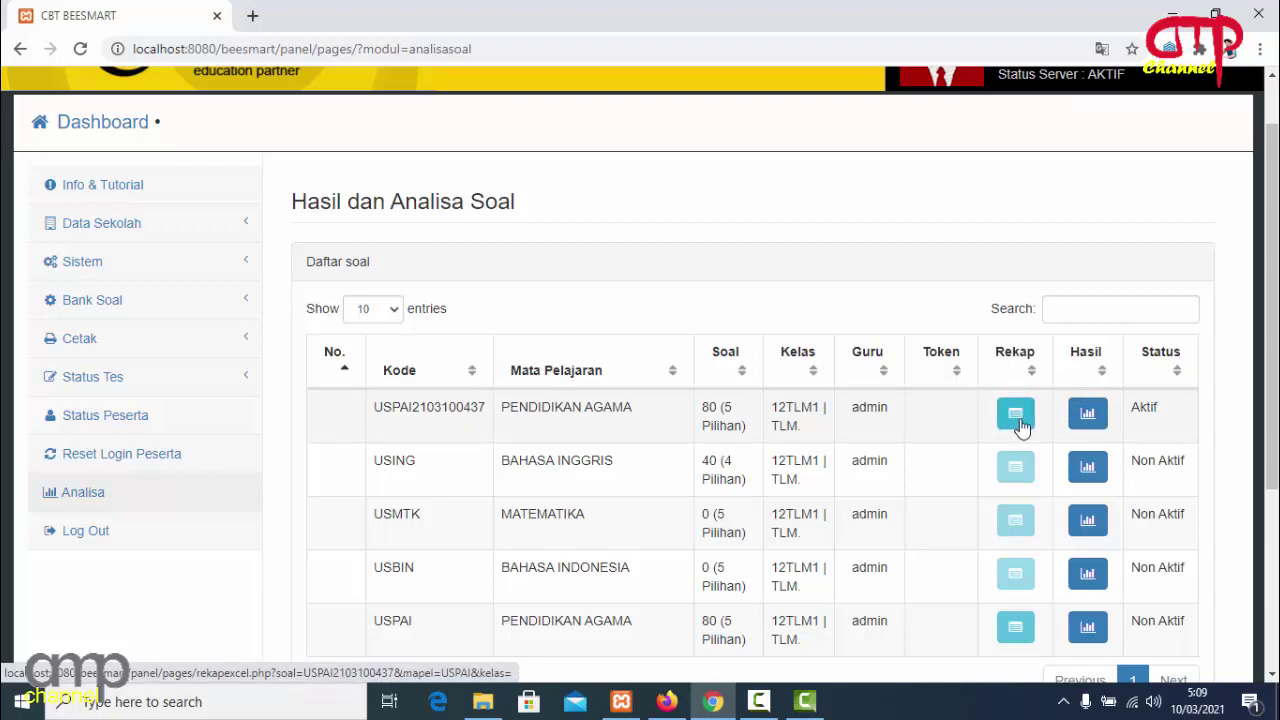
left_click(1017, 420)
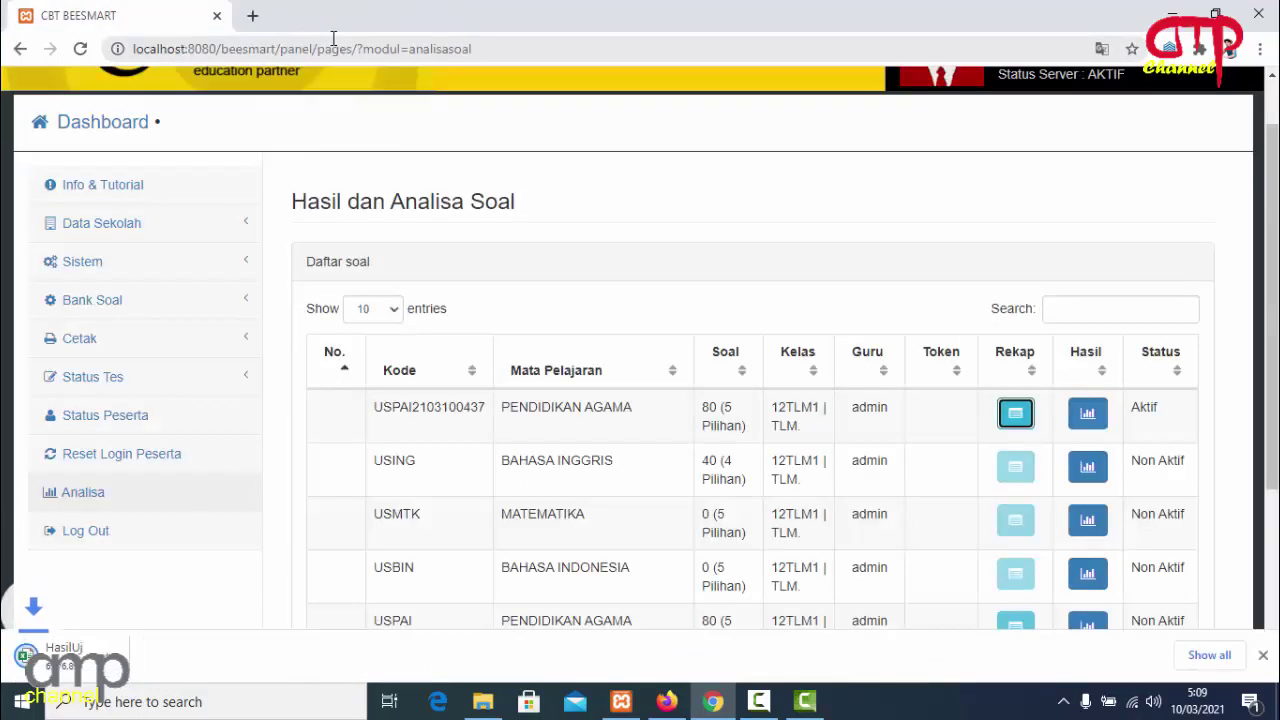
left_click(92, 658)
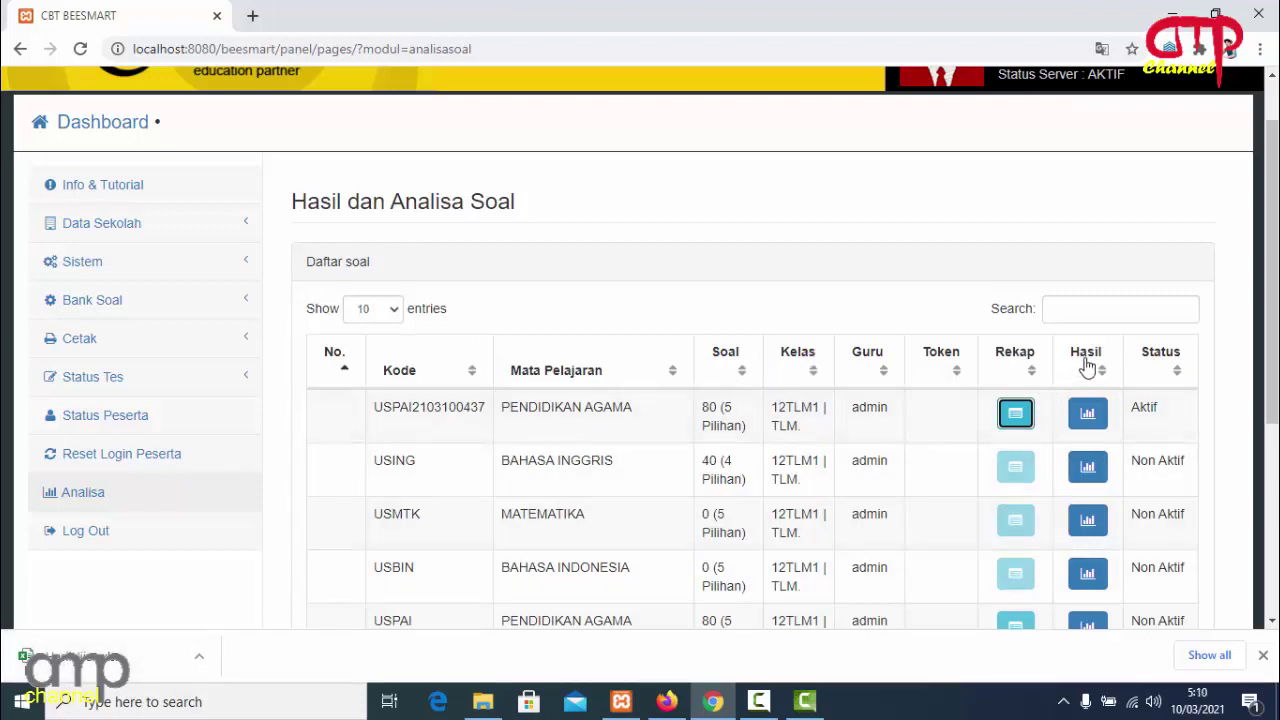
Open the active exam's participant results, check row 3's essay score of 0, and return to Daftar Peserta Ujian.
left_click(1091, 420)
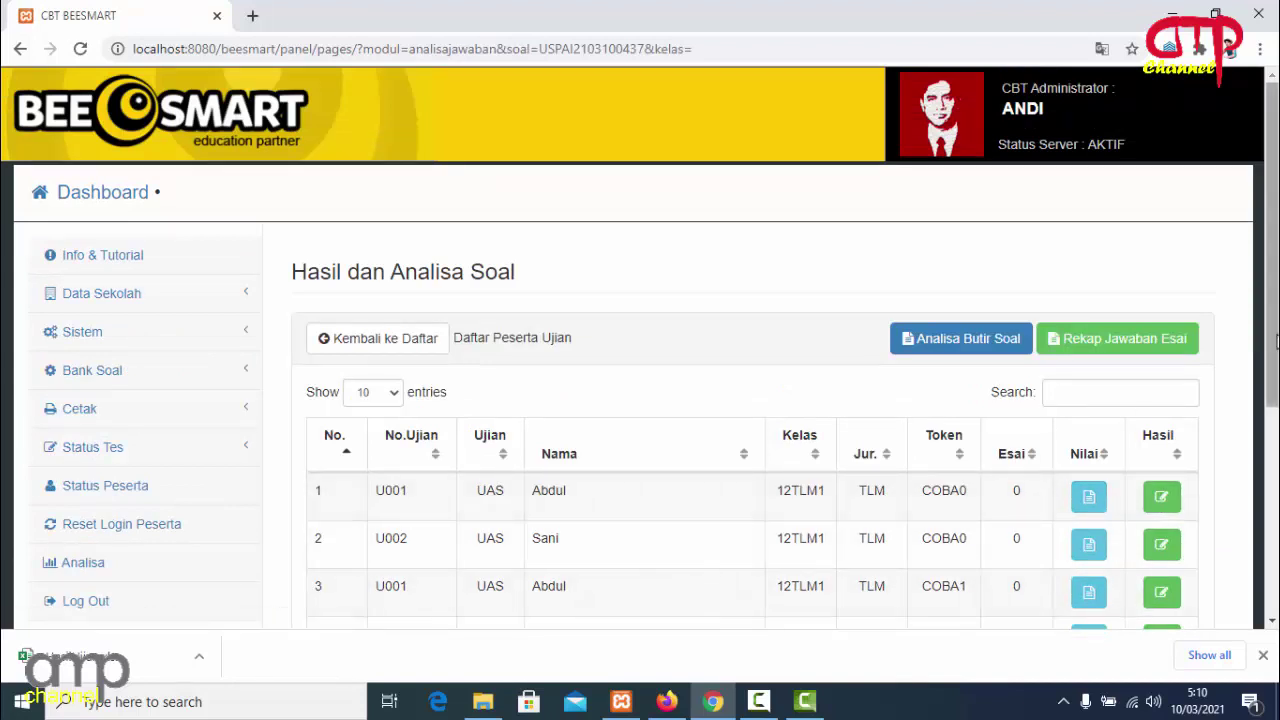
scroll(1273, 340, "down", 3)
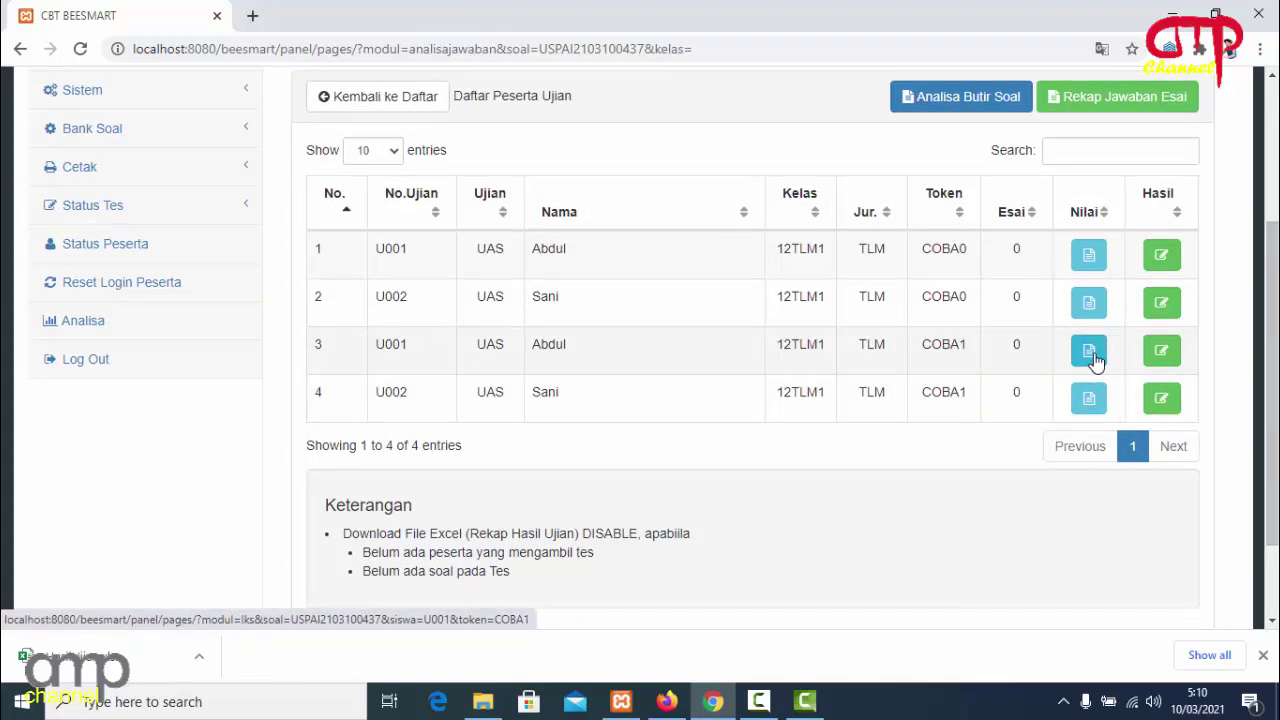
left_click(1090, 354)
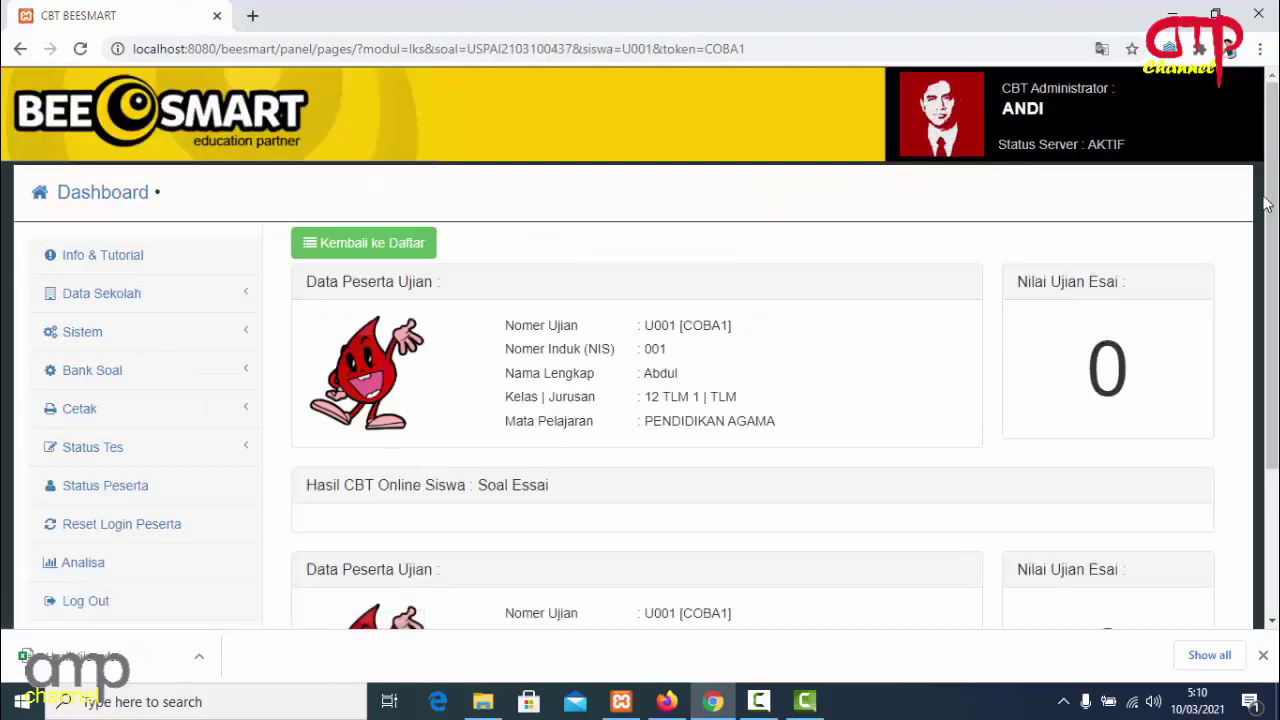
scroll(1266, 204, "down", 4)
scroll(1266, 204, "up", 3)
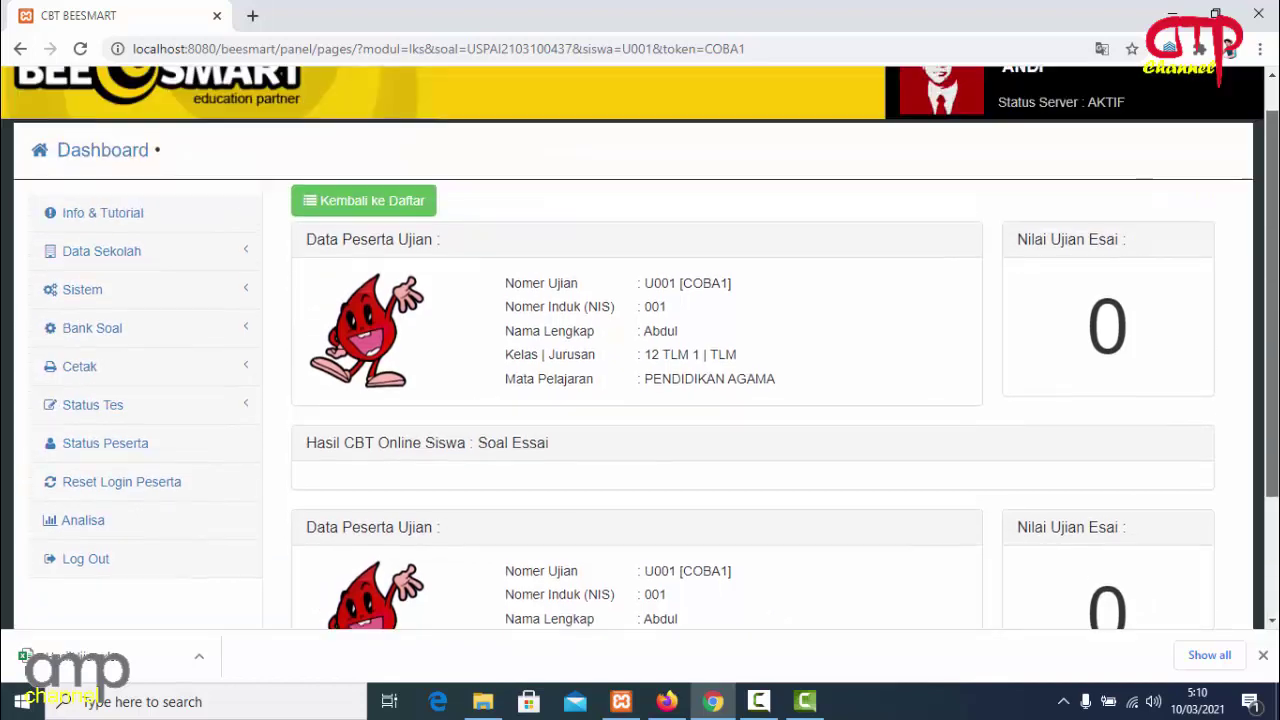
left_click_drag(1270, 232, 1270, 222)
left_click(388, 222)
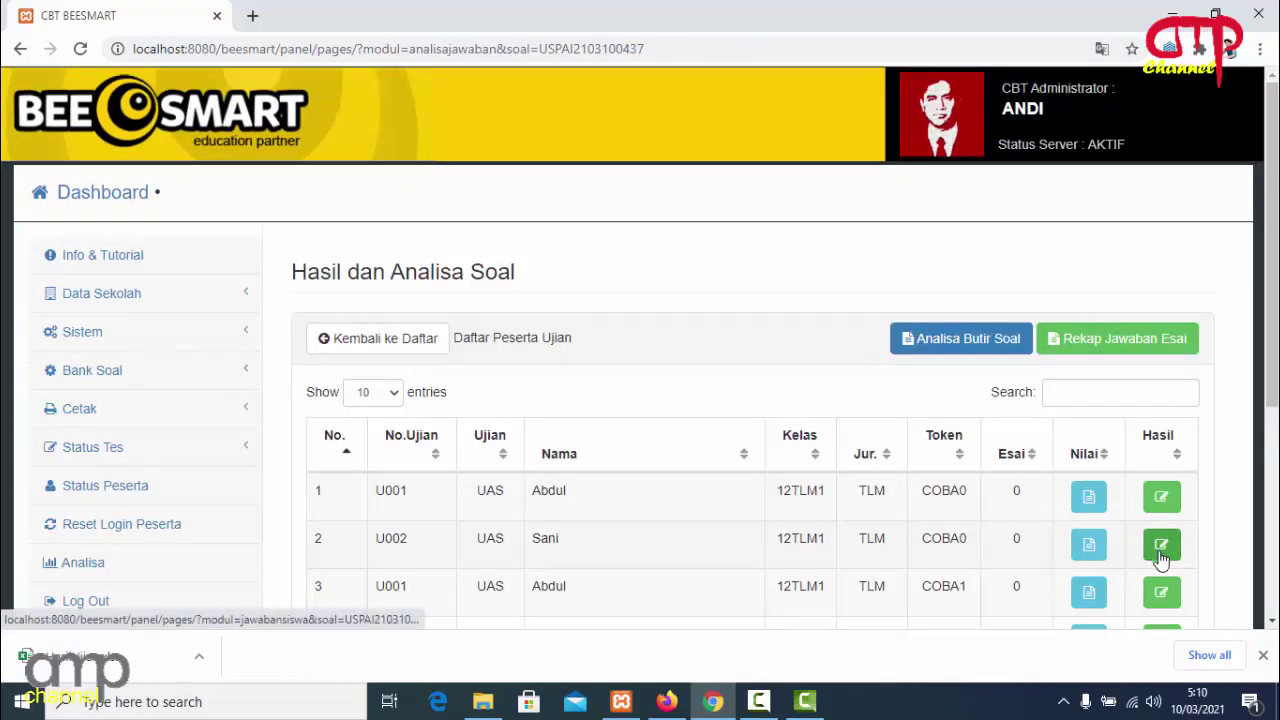
scroll(1273, 398, "down", 2)
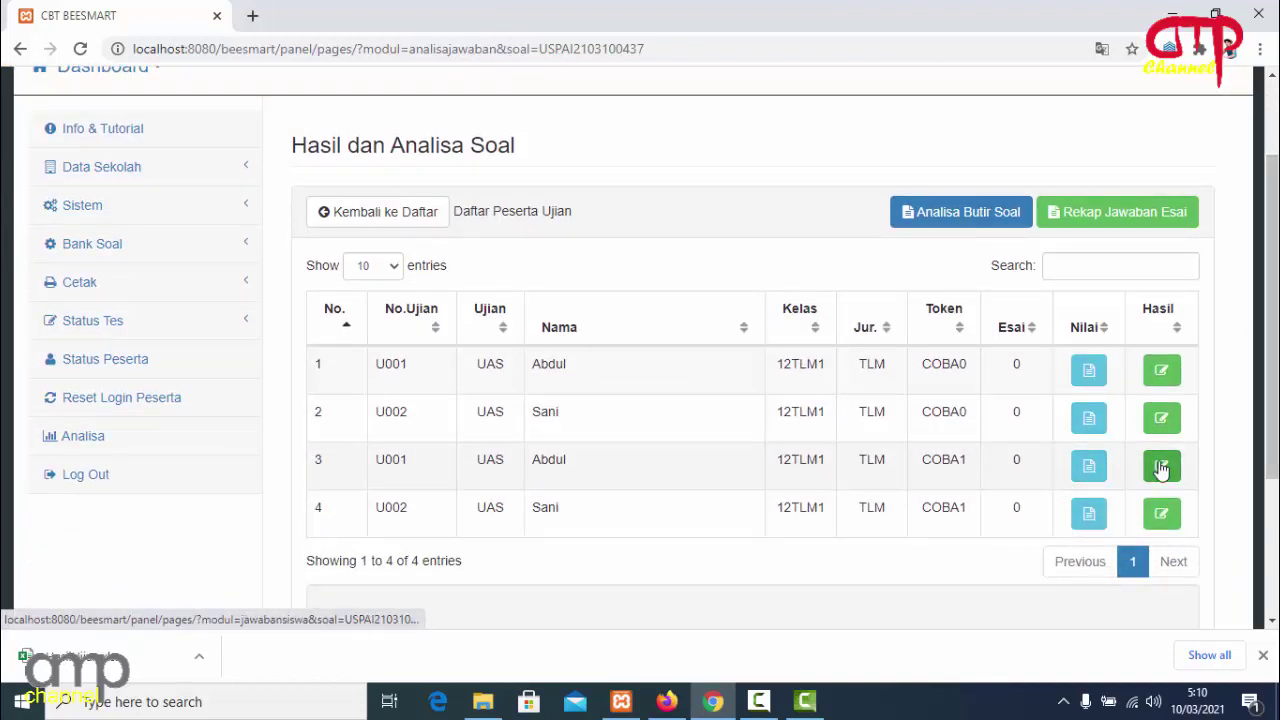
Open participant U001's answer results from row 3 and review the 6 correct answers and final score 15,00.
left_click(1161, 467)
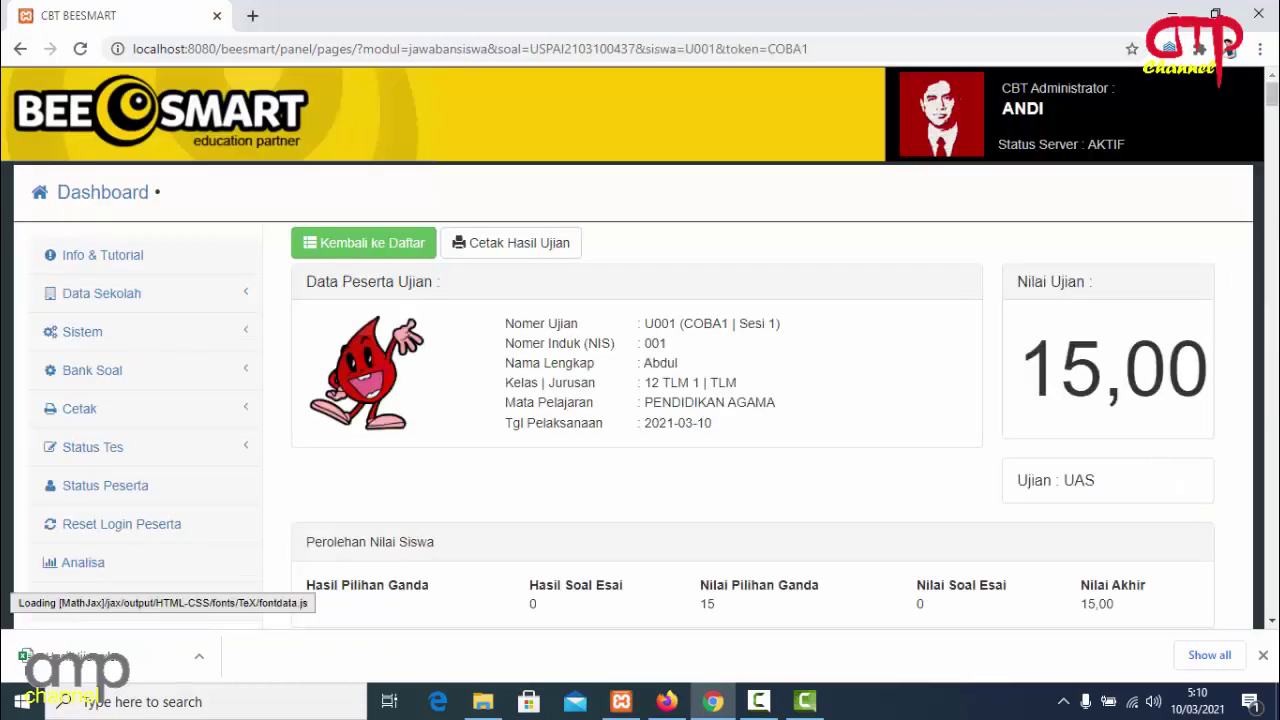
mouse_move(1270, 95)
left_mouse_down()
mouse_move(1276, 430)
mouse_move(1275, 100)
left_mouse_up()
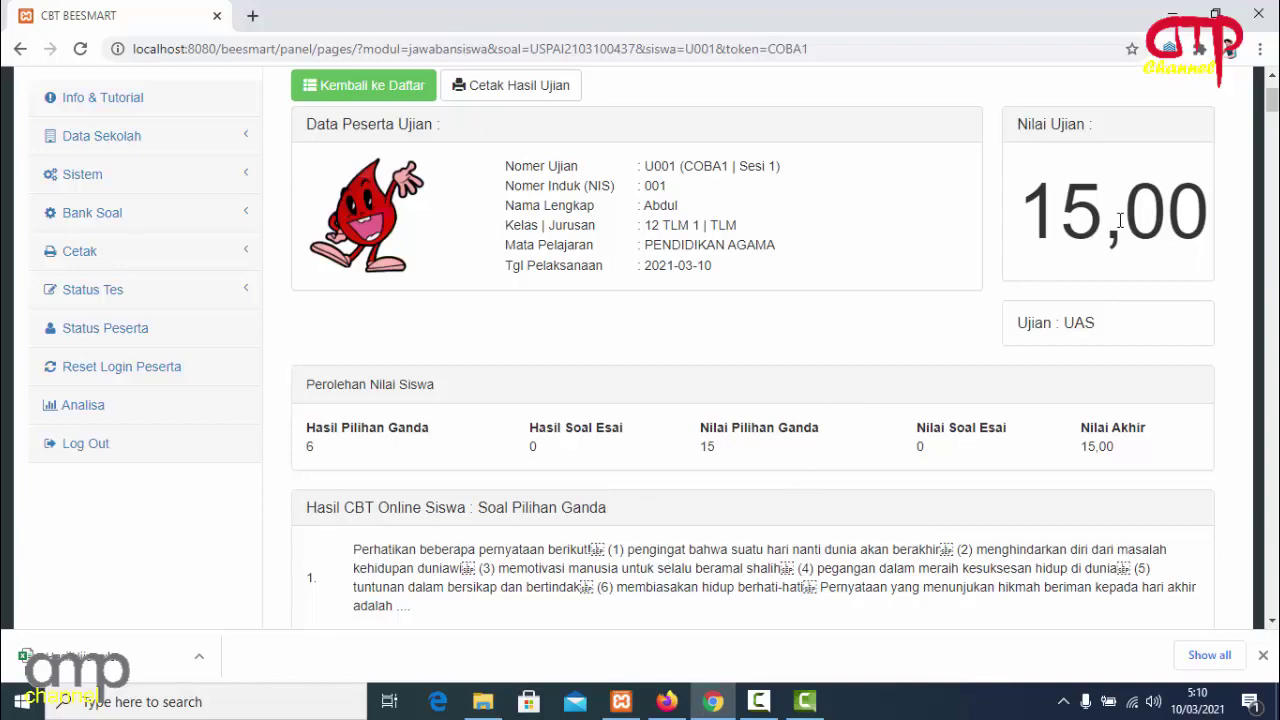
mouse_move(1274, 100)
left_mouse_down()
mouse_move(1273, 295)
mouse_move(1274, 88)
left_mouse_up()
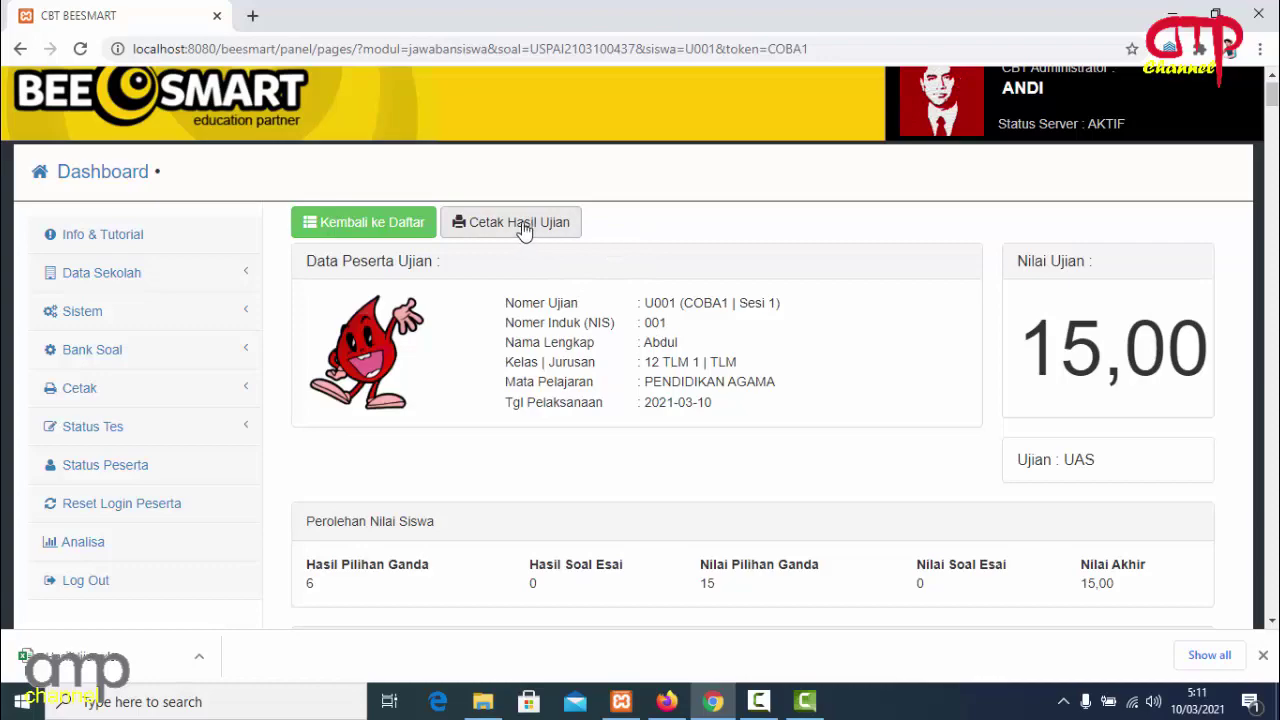
mouse_move(1273, 95)
left_mouse_down()
mouse_move(1273, 605)
mouse_move(1273, 90)
left_mouse_up()
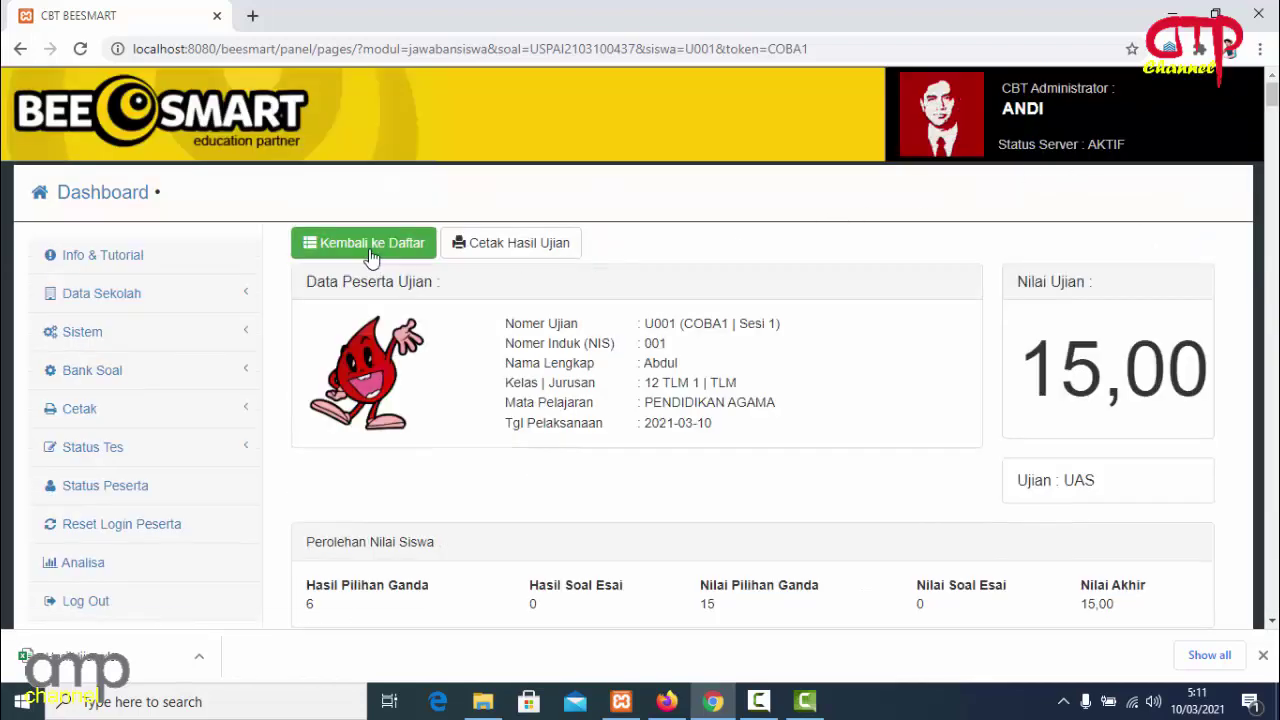
Return to the participant list and review row 4's COBA1 results: 5 correct, essay 0, final score 12,50.
left_click(402, 246)
left_click_drag(1277, 258, 1277, 403)
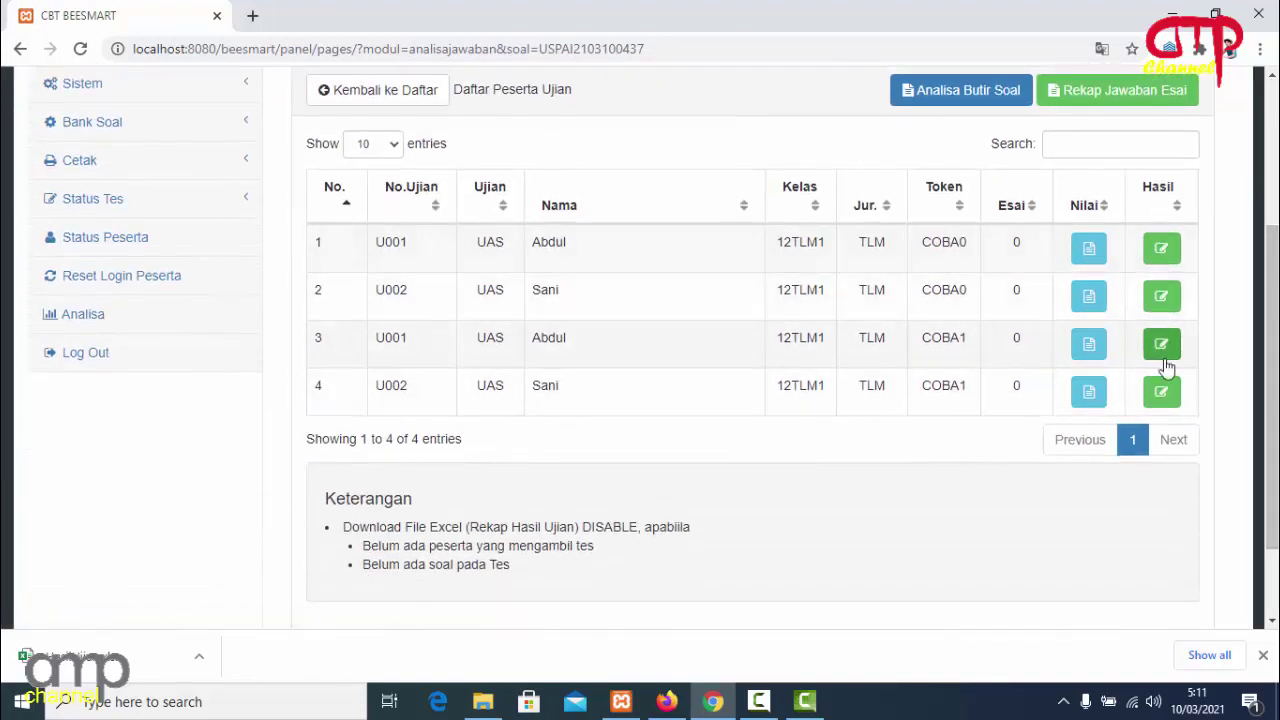
left_click(1159, 400)
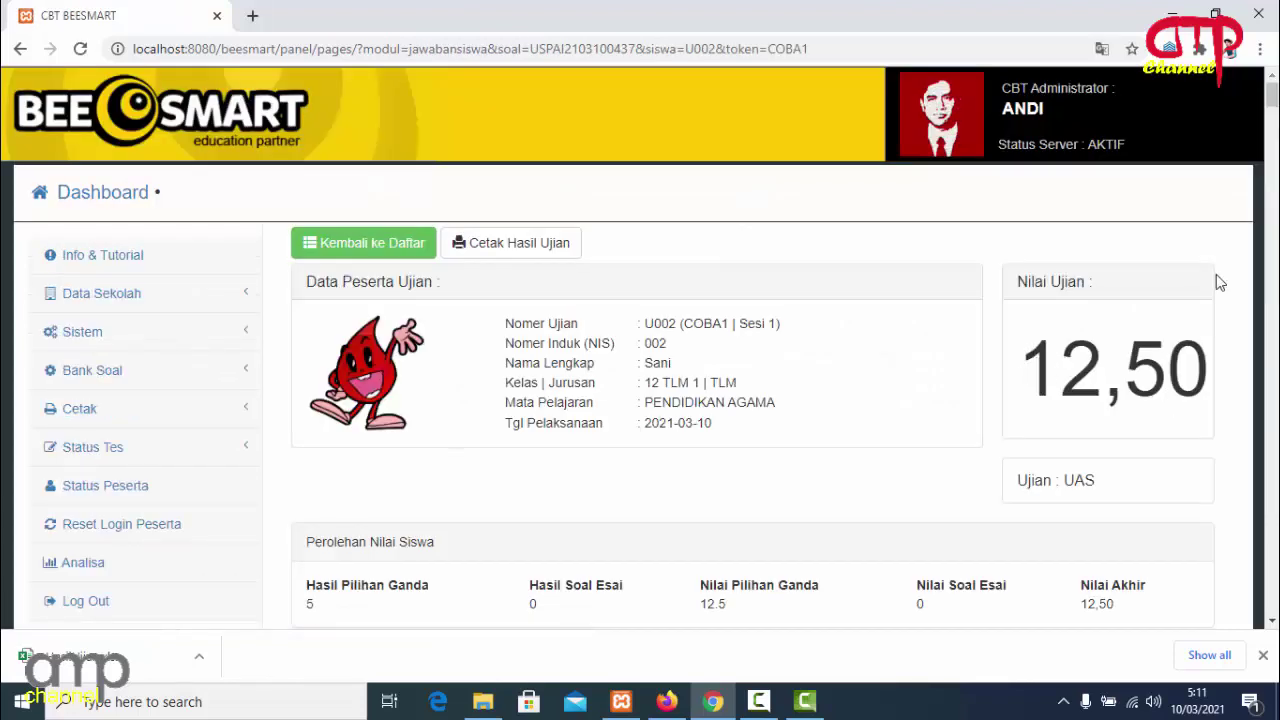
scroll(889, 248, "down", 3)
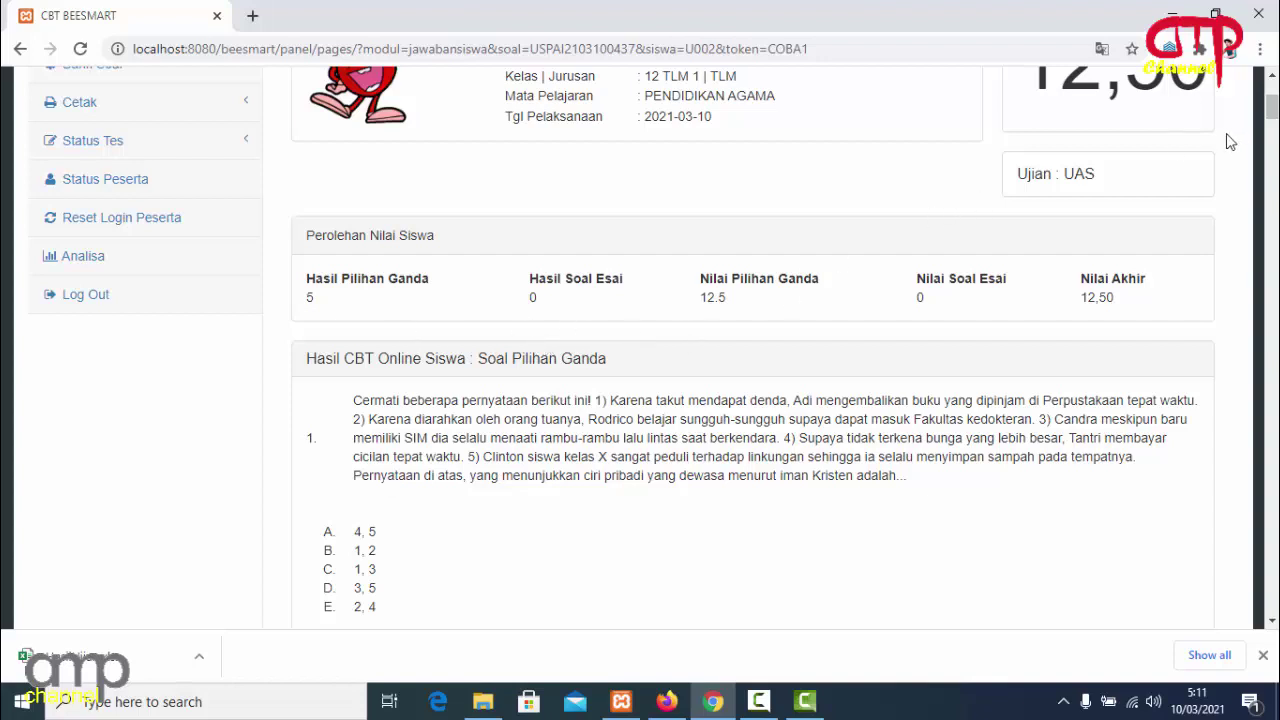
mouse_move(1268, 110)
left_mouse_down()
mouse_move(1272, 92)
mouse_move(1273, 103)
left_mouse_up()
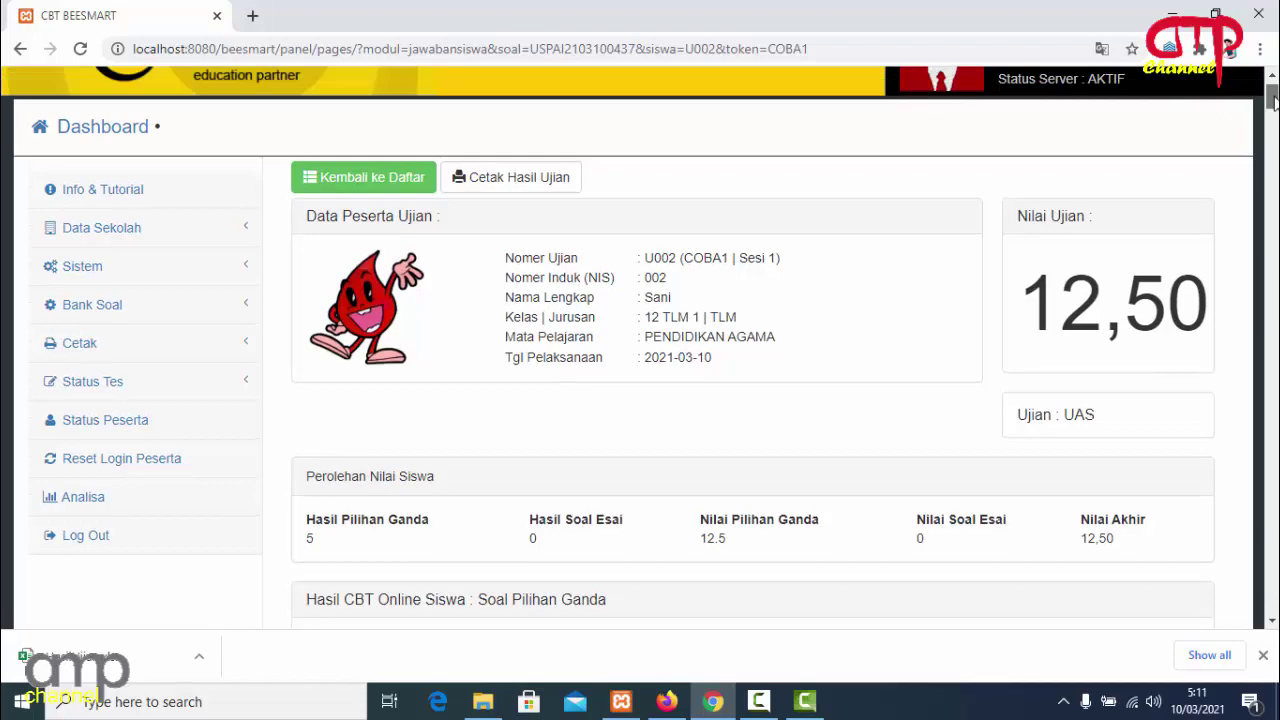
mouse_move(1273, 103)
left_mouse_down()
mouse_move(1272, 578)
mouse_move(1270, 100)
left_mouse_up()
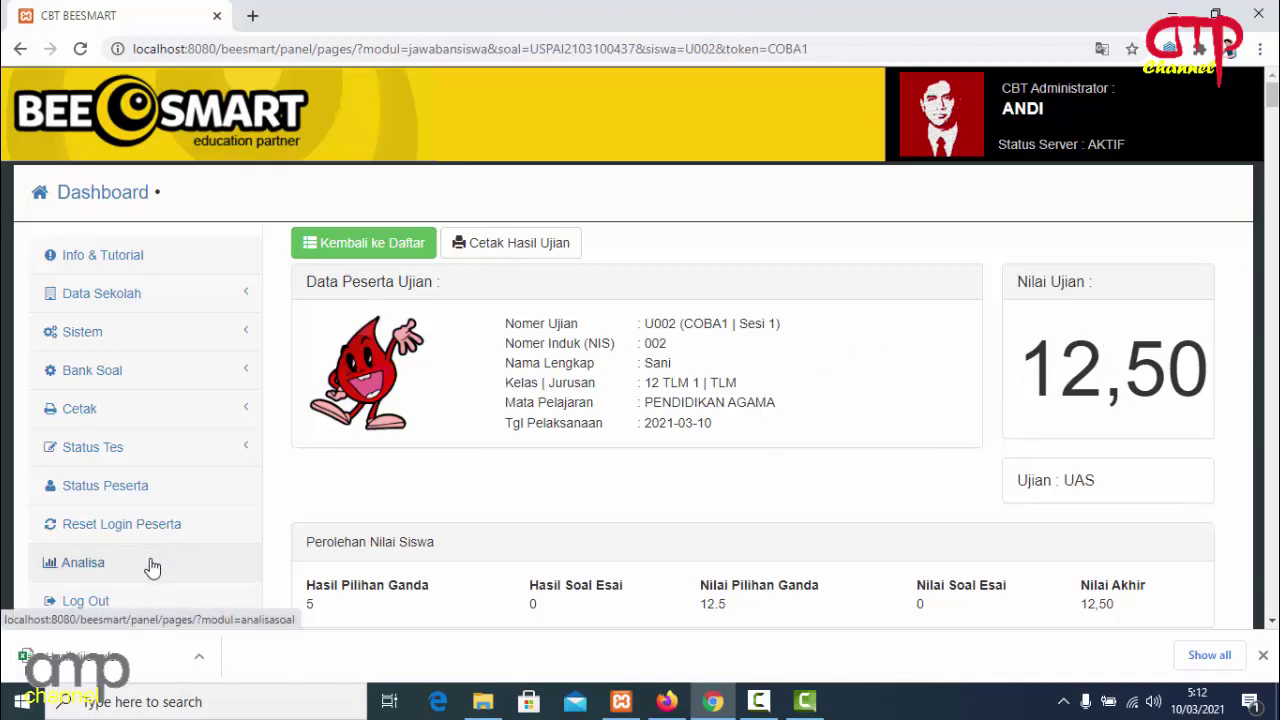
Open the downloaded HasilUjian workbook in Excel from Chrome's download shelf.
left_click(198, 658)
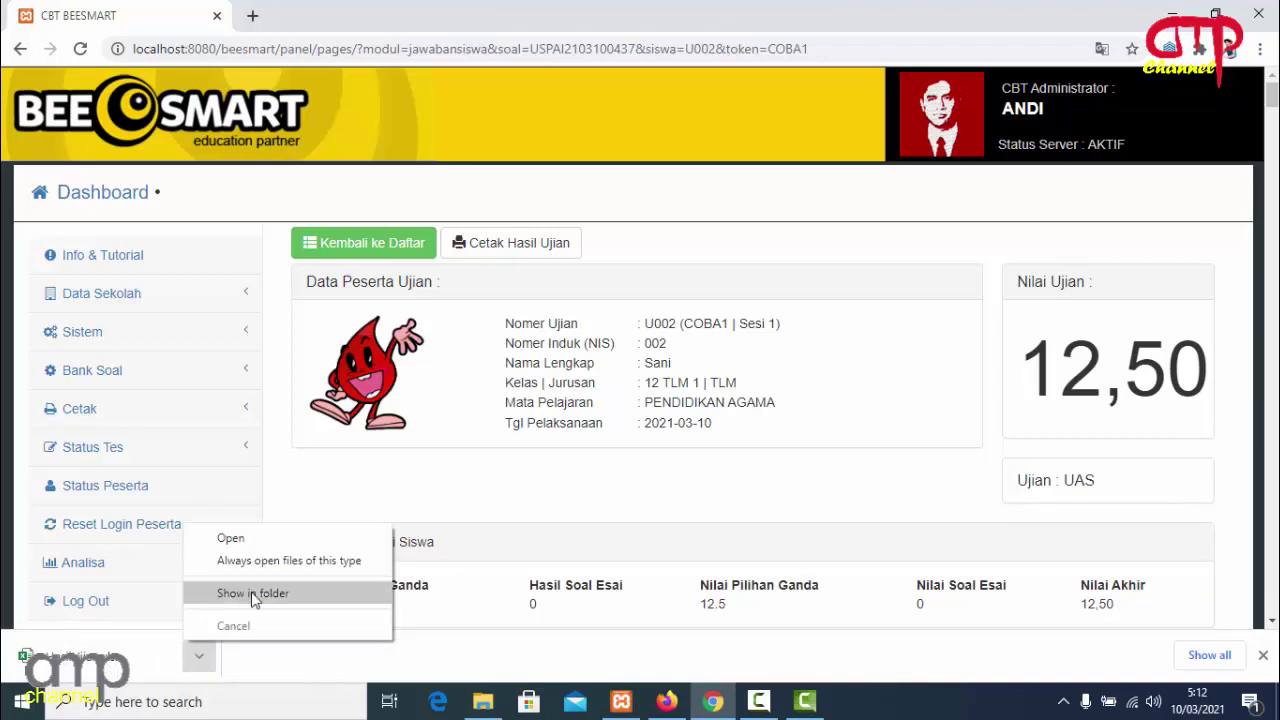
left_click(264, 545)
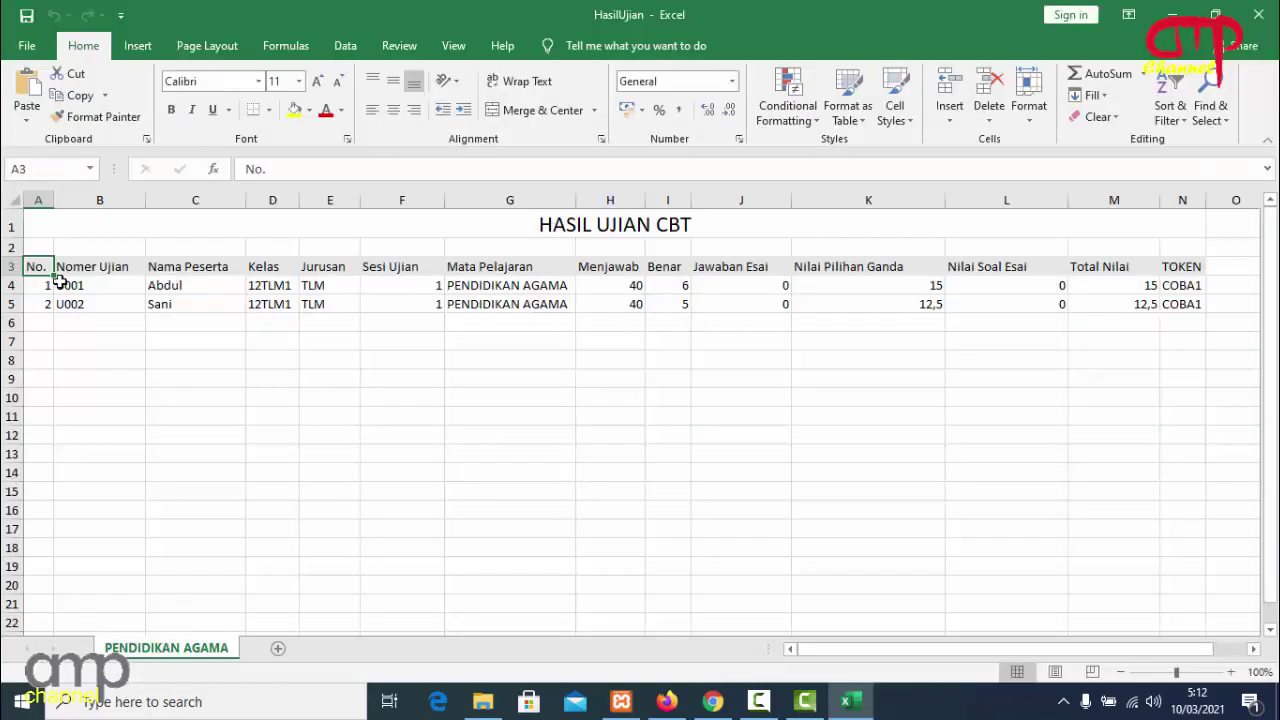
left_click(185, 287)
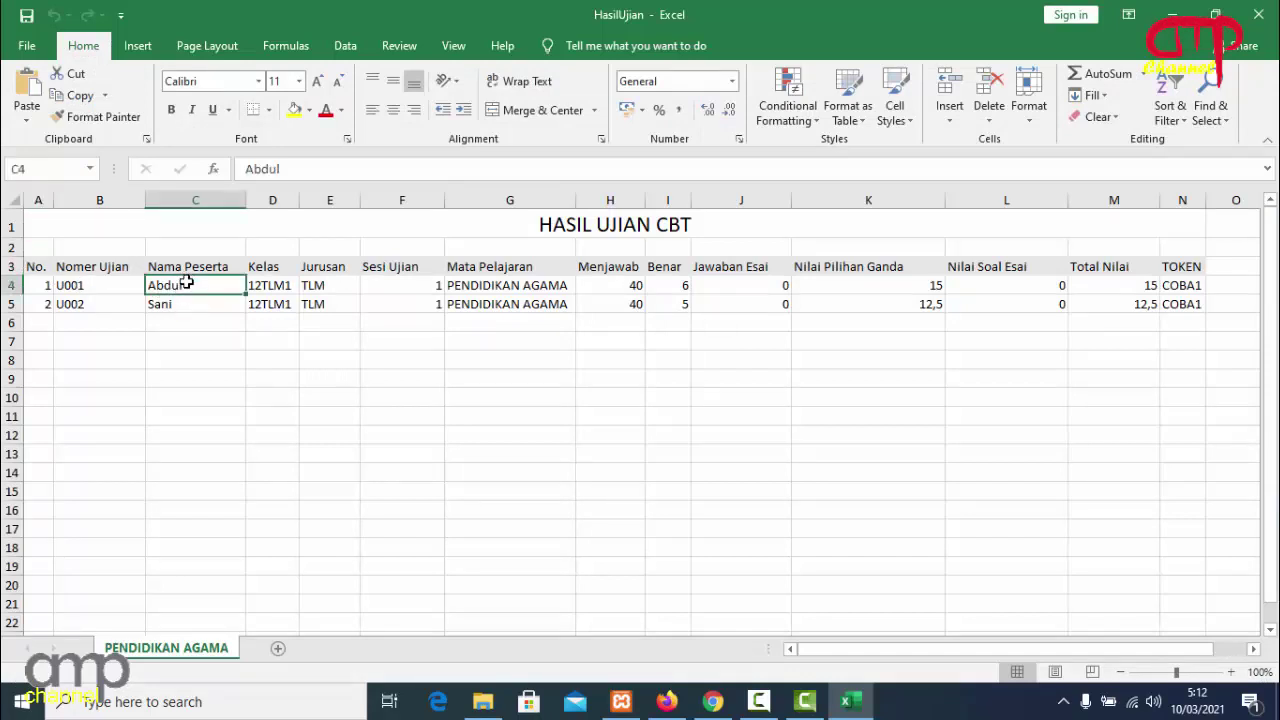
Check each student's answered count, correct answers, essay score and totals of 15 and 12,5.
key("Right")
key("Right")
key("Right")
key("Right")
key("Right")
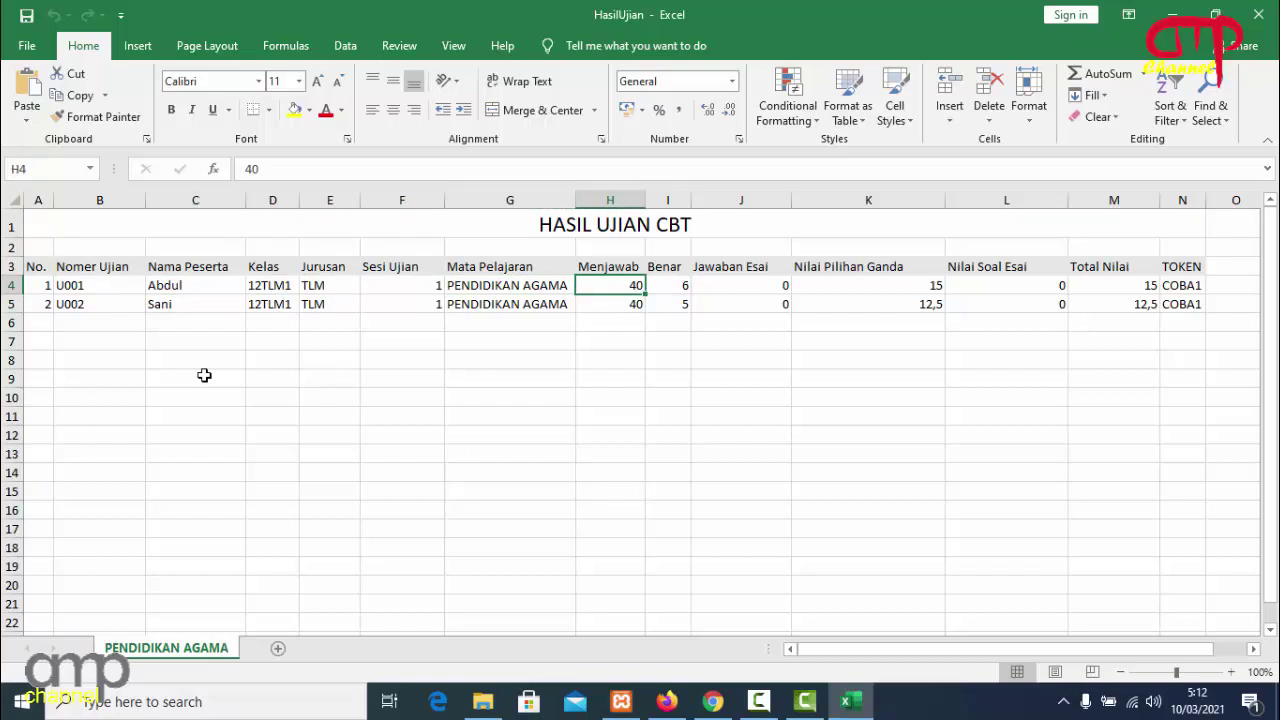
key("Right")
key("Right")
key("Right")
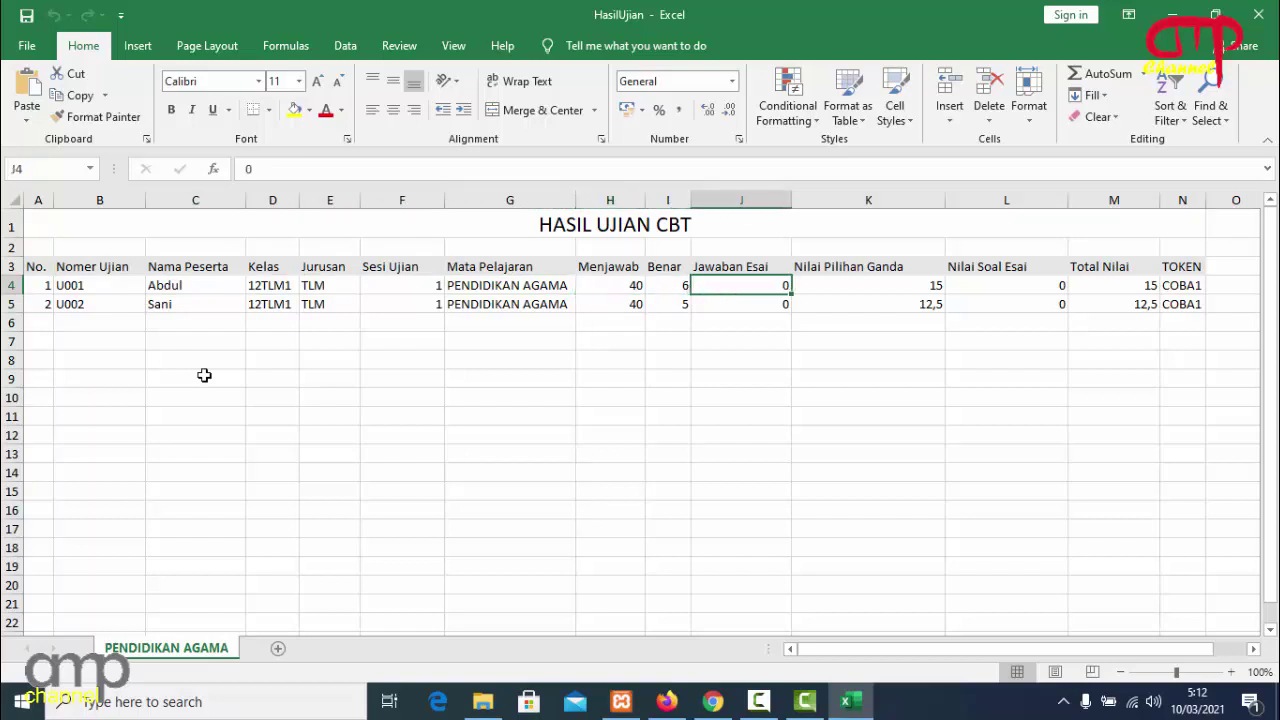
key("Left")
key("Right")
key("Right")
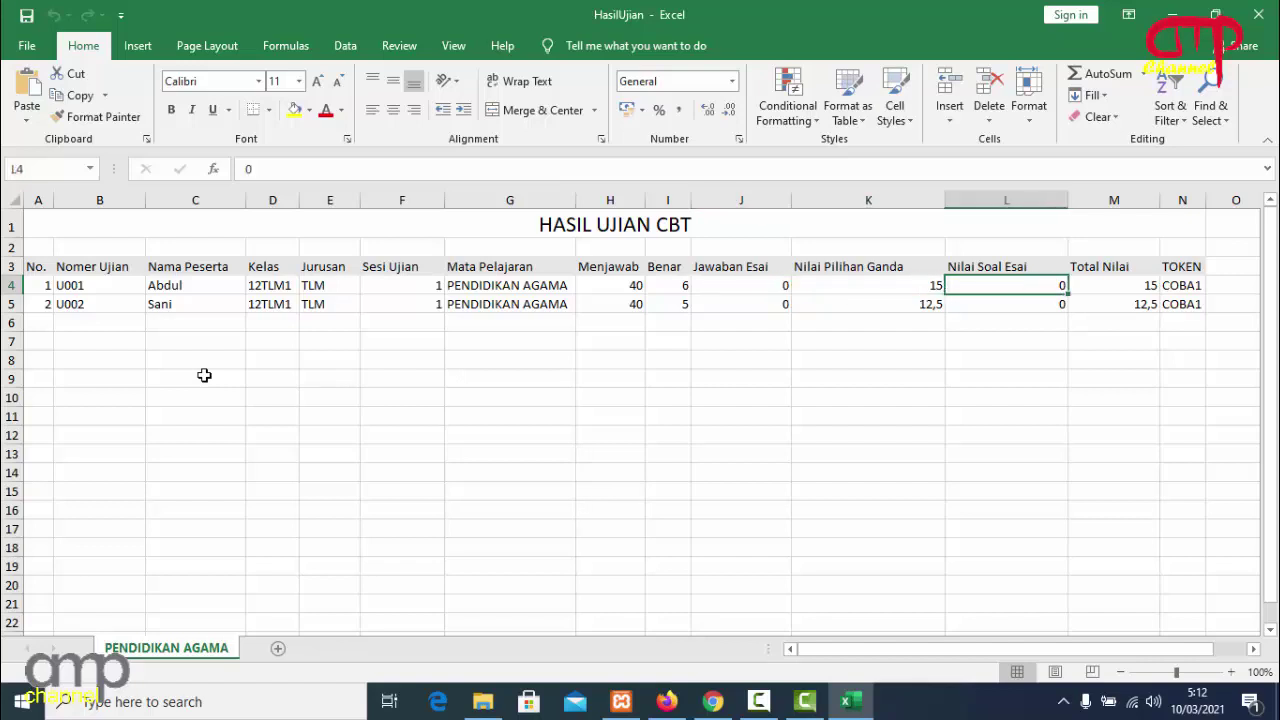
key("Right")
key("Left")
key("Right")
key("Left")
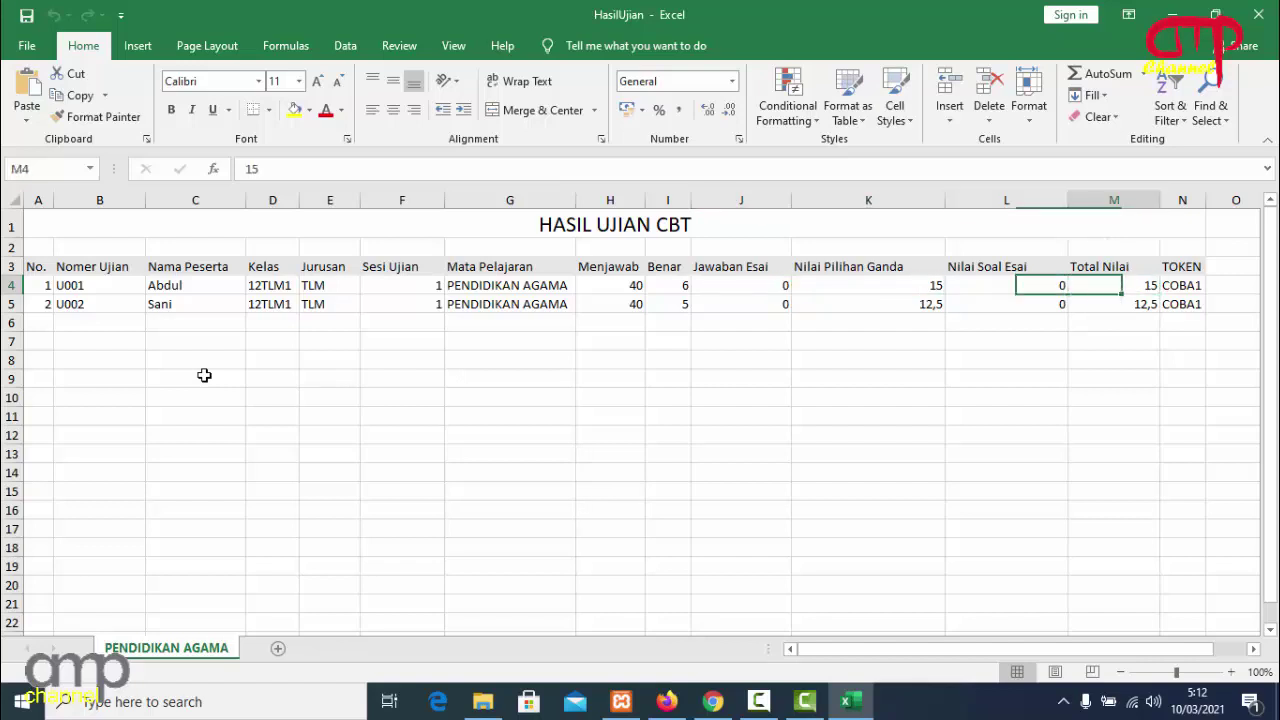
key("Right")
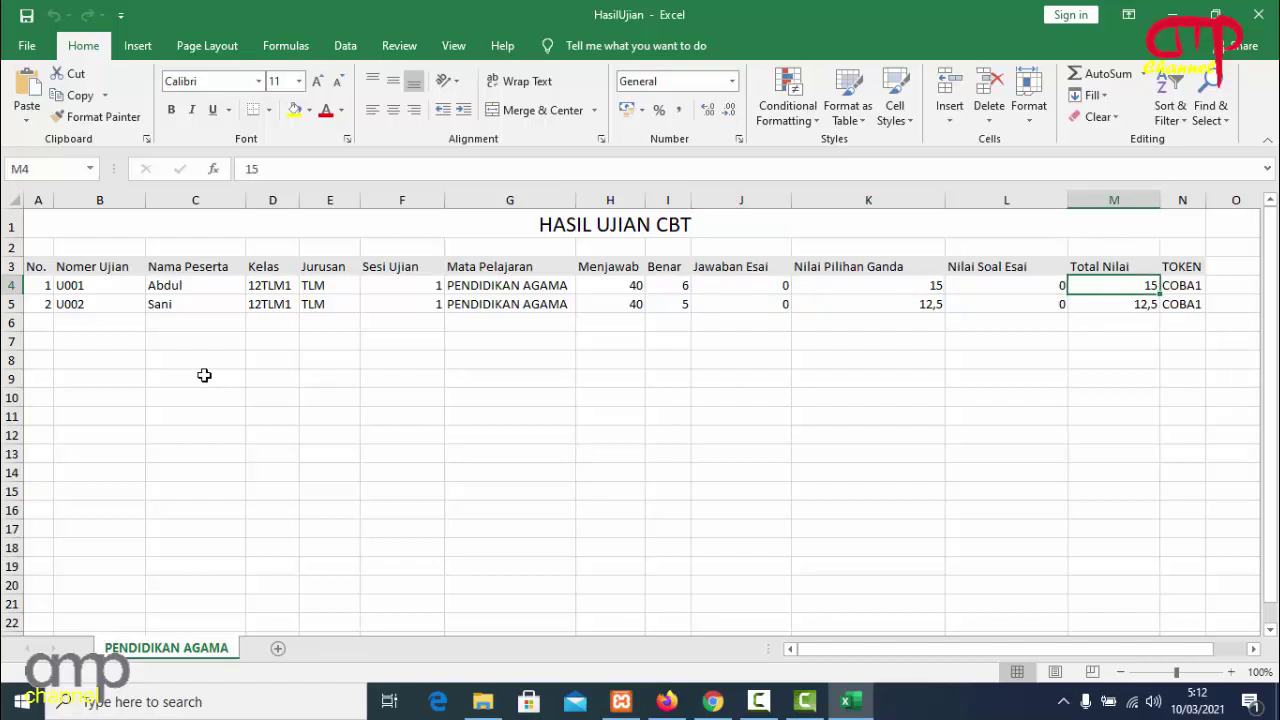
key("Down")
key("Up")
key("Down")
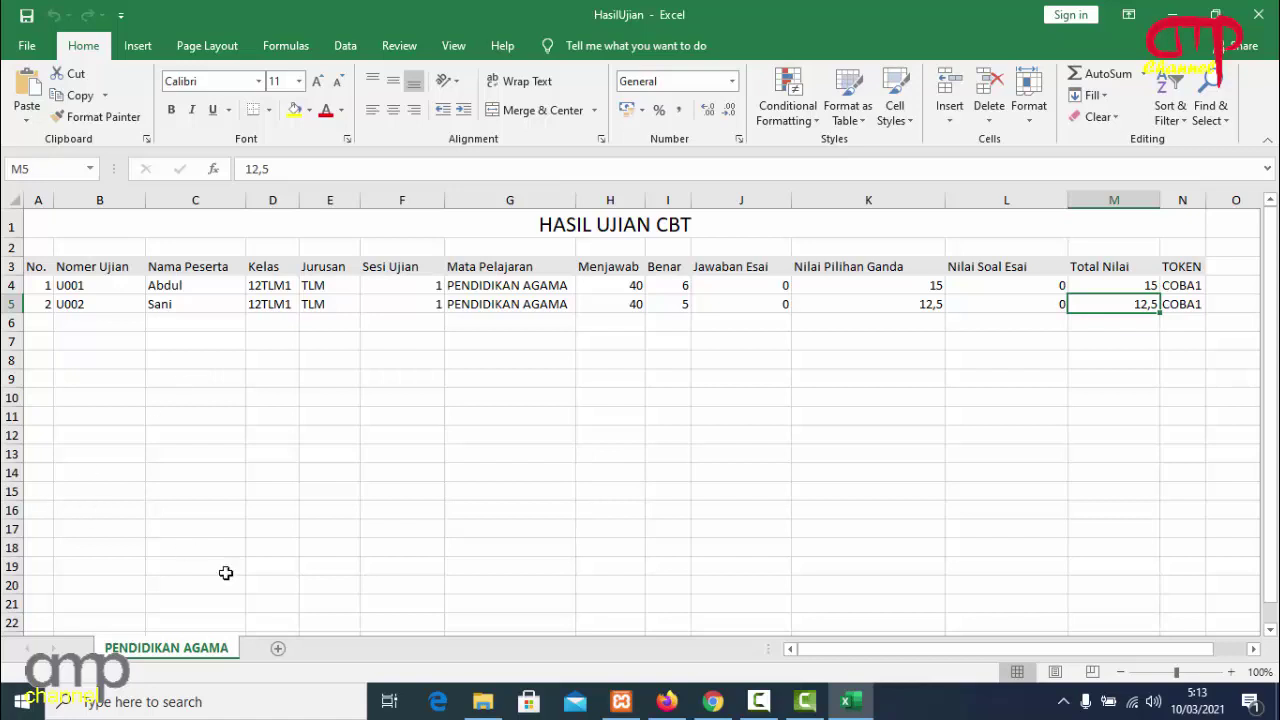
Deactivate the running UAS PENDIDIKAN AGAMA test from the Jadwal Tes schedule page.
left_click(712, 701)
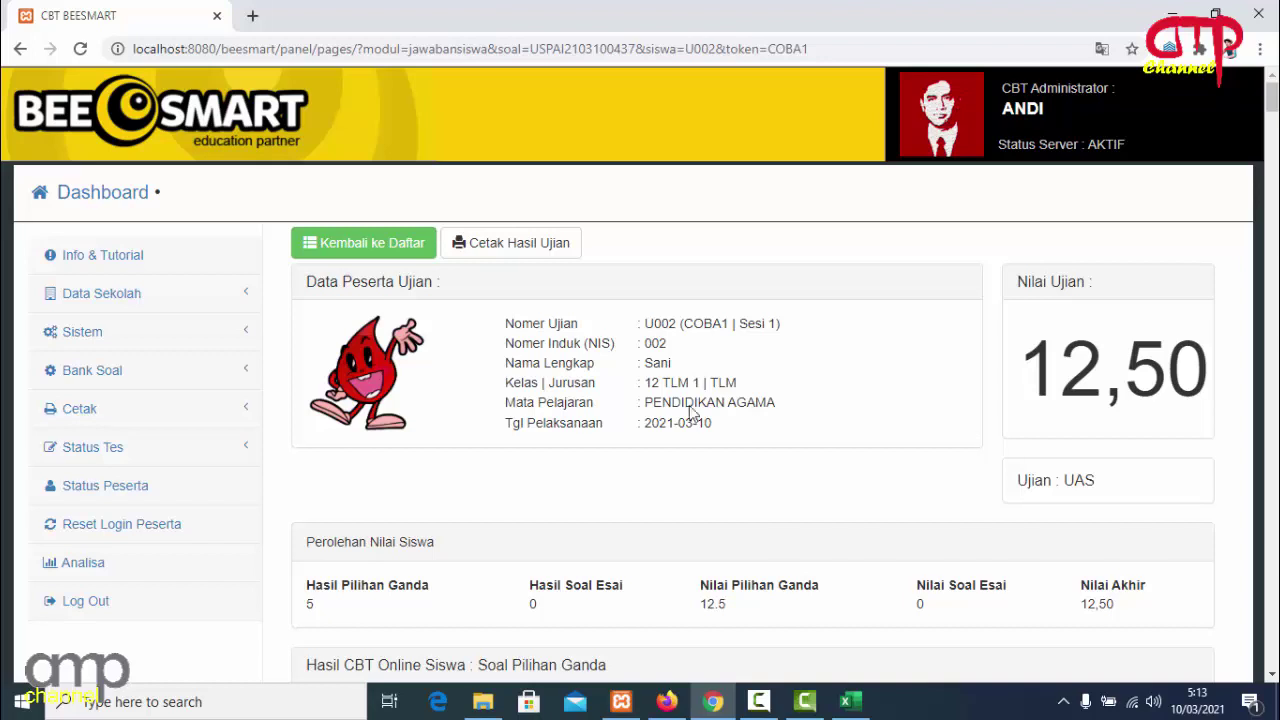
left_click(188, 452)
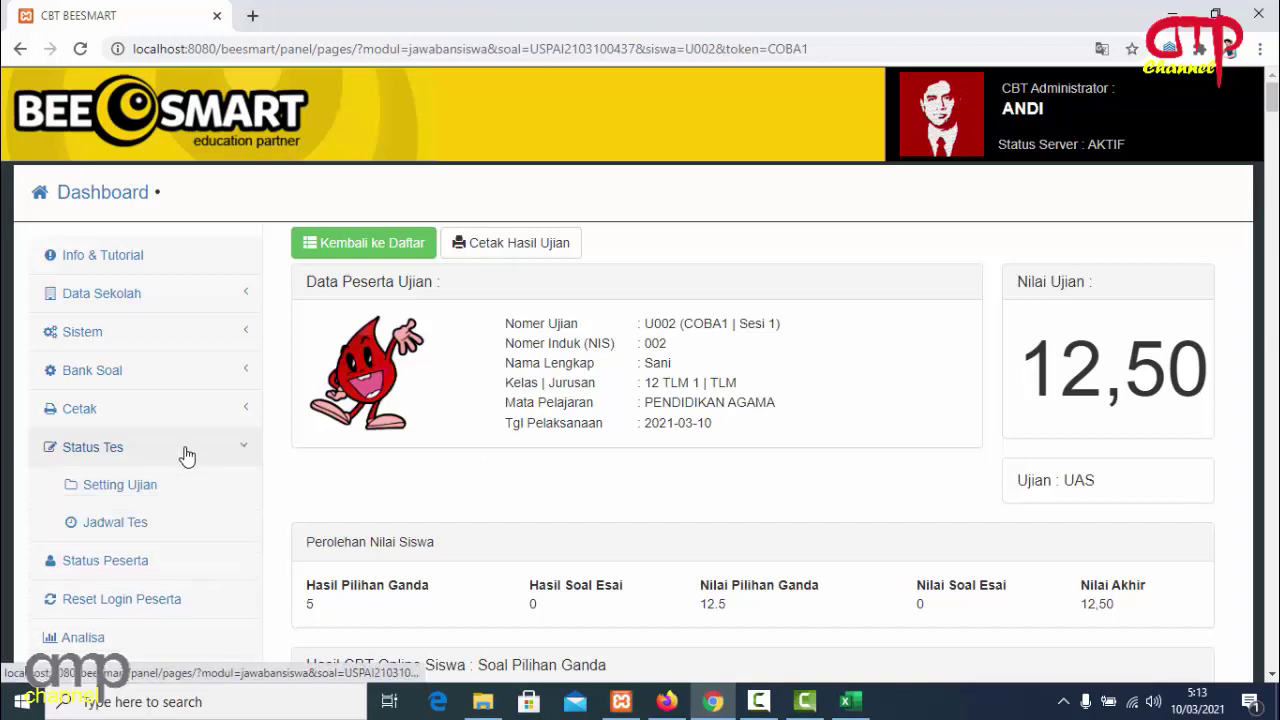
left_click(143, 524)
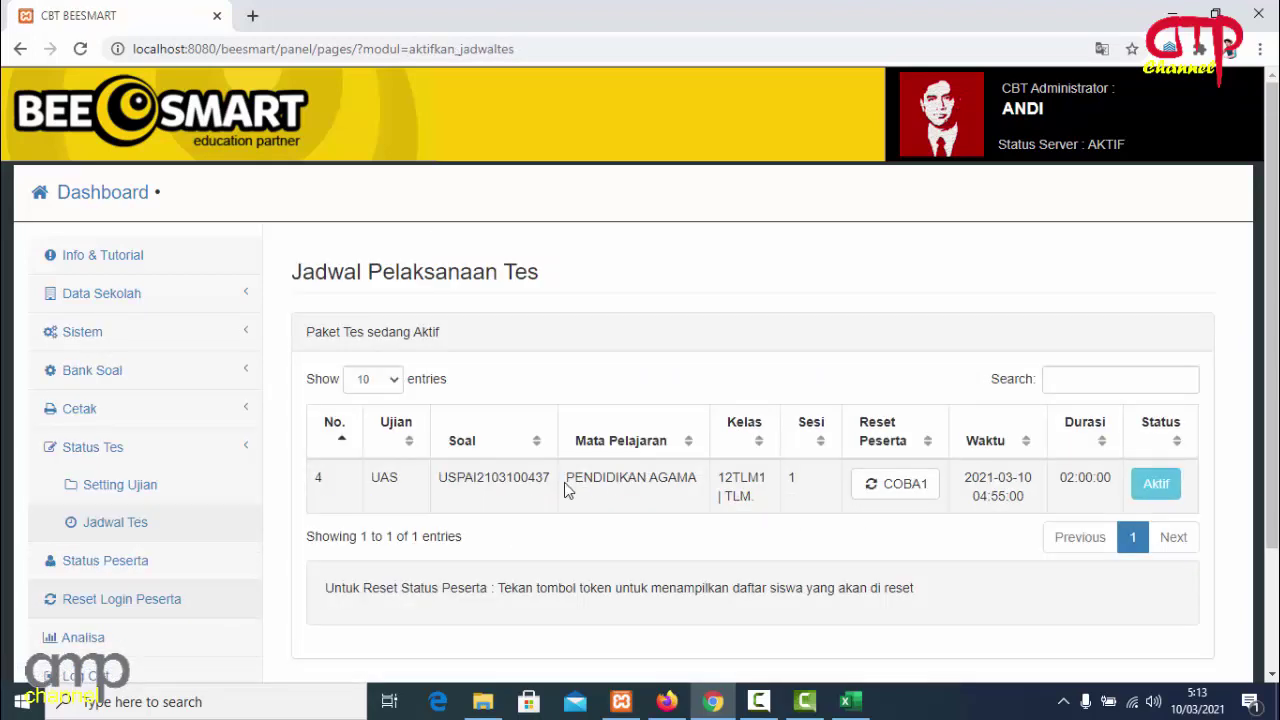
left_click(1157, 487)
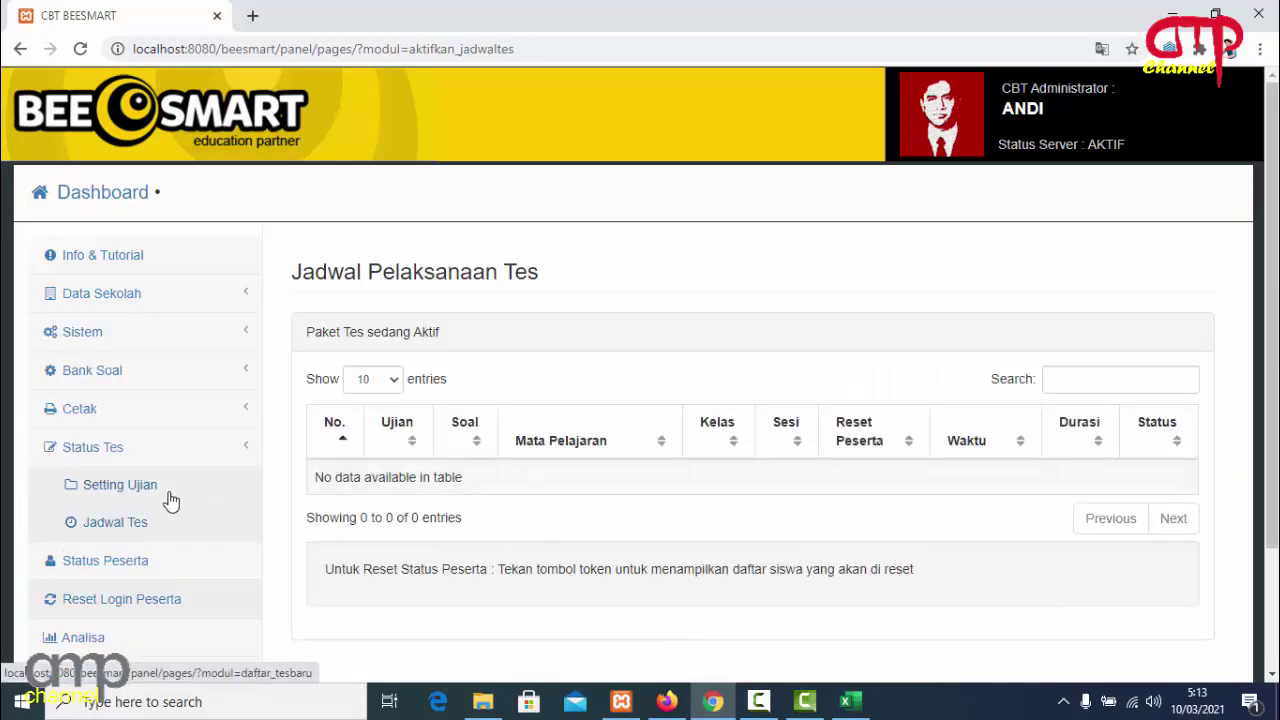
left_click(169, 500)
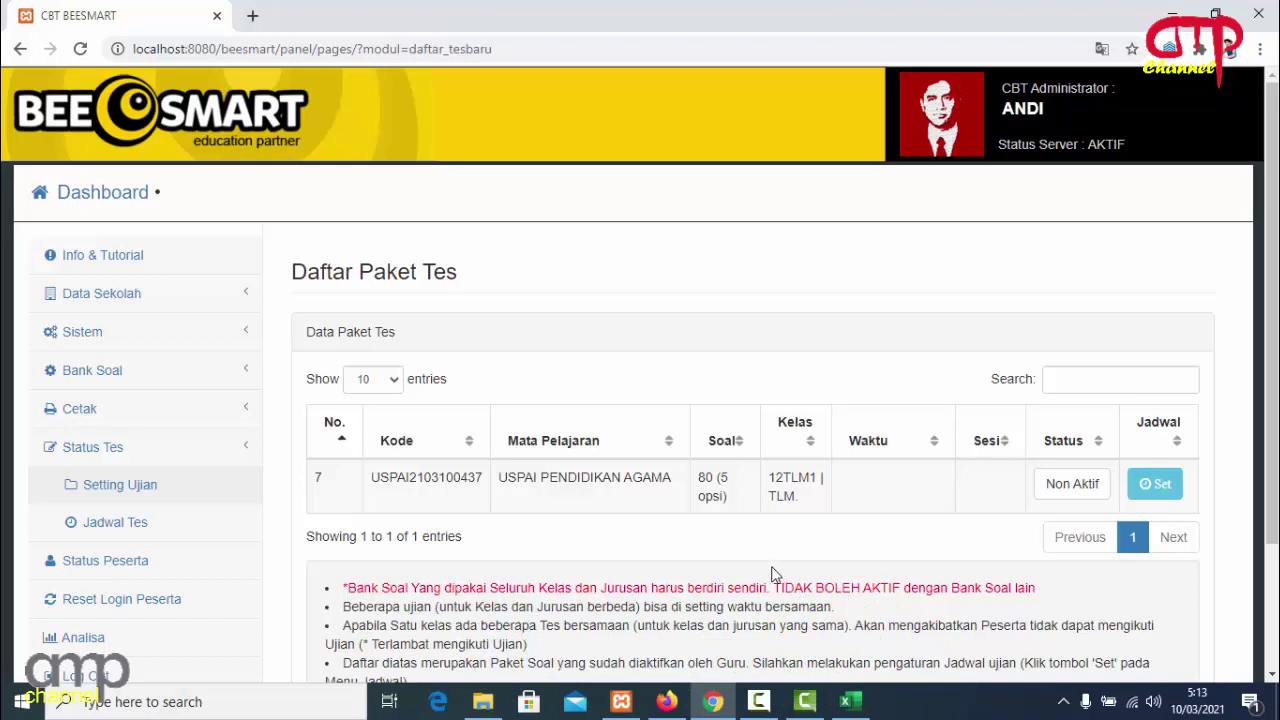
left_click(1071, 488)
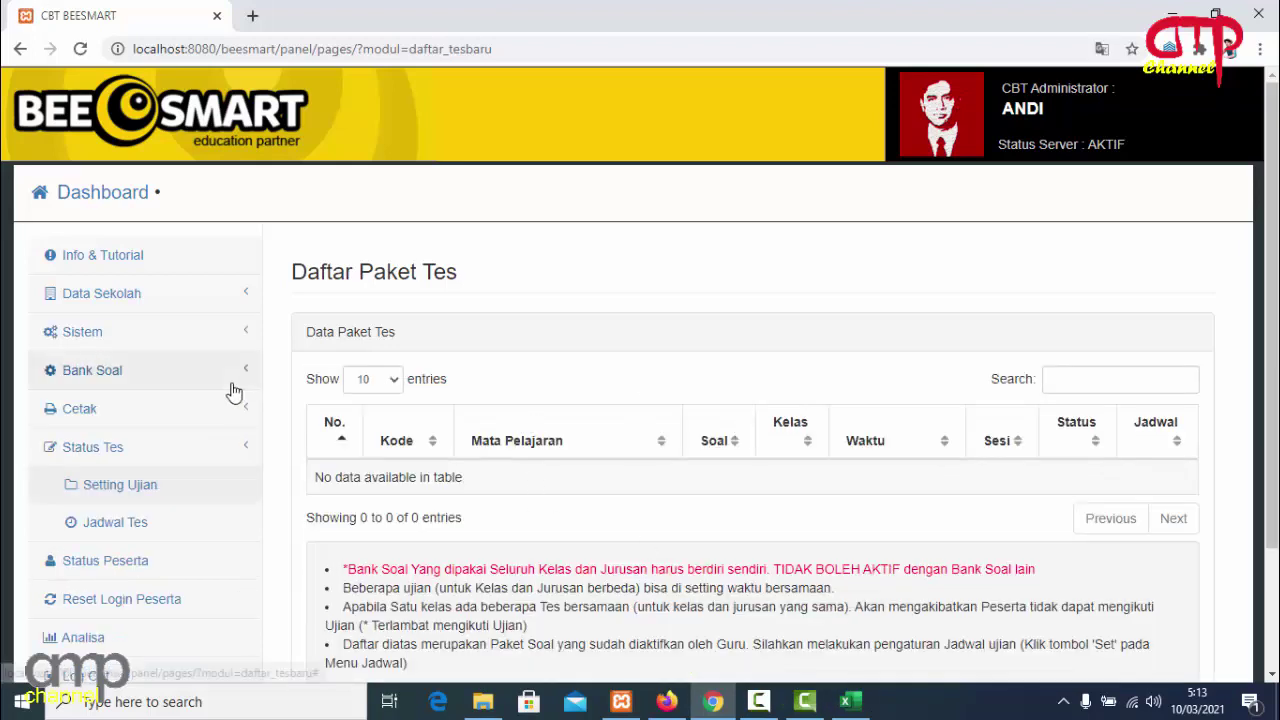
left_click(148, 378)
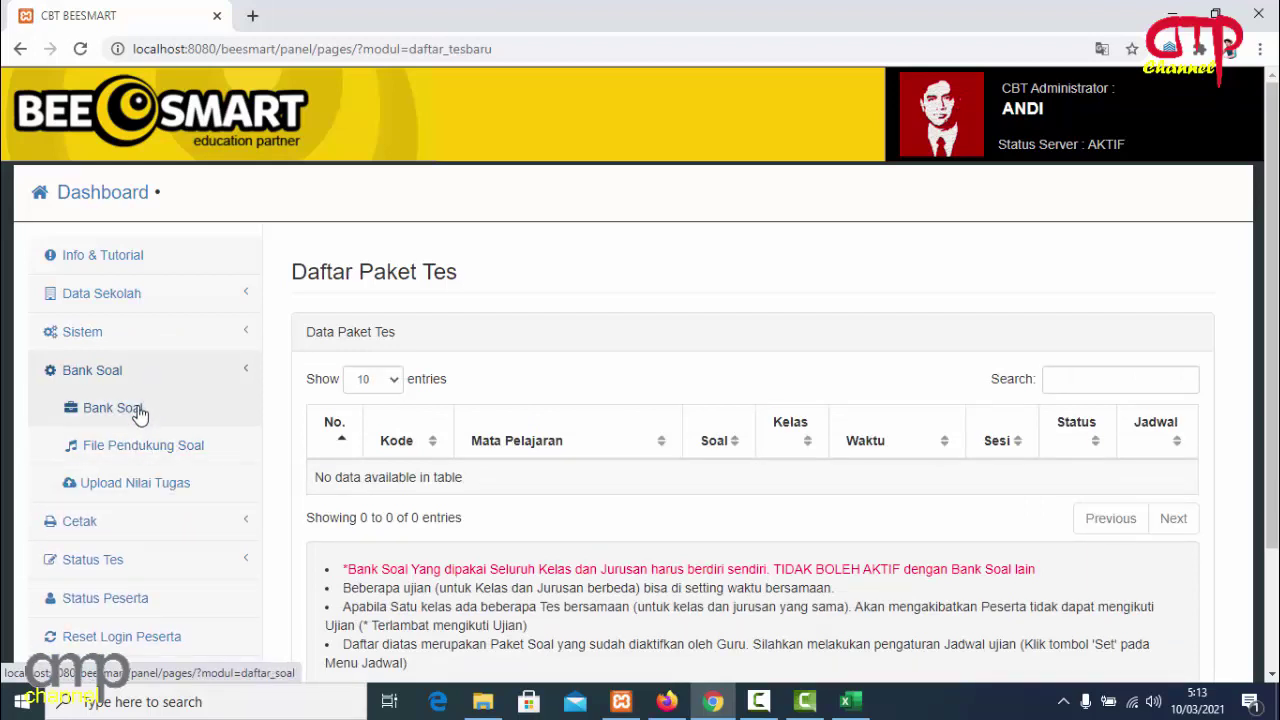
Activate the USING BAHASA INGGRIS question bank and confirm it appears in Daftar Paket Tes with 40 questions.
left_click(138, 412)
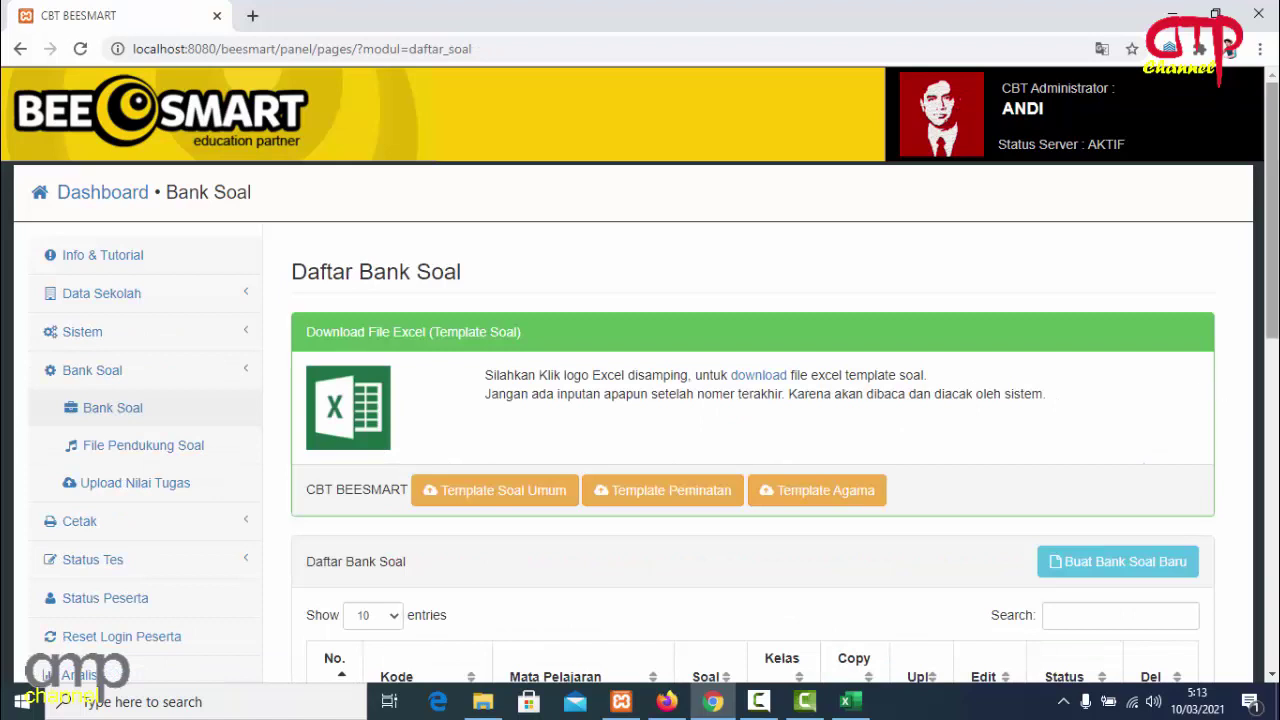
scroll(1223, 388, "down", 4)
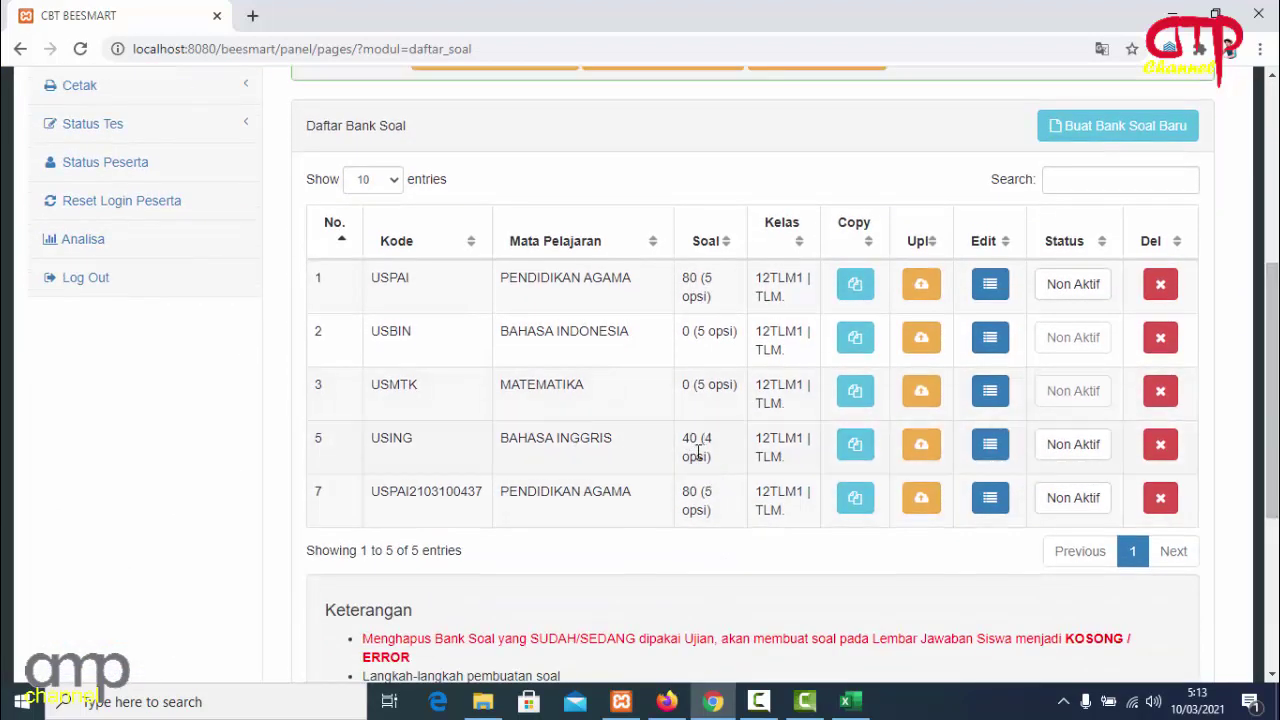
left_click(1085, 453)
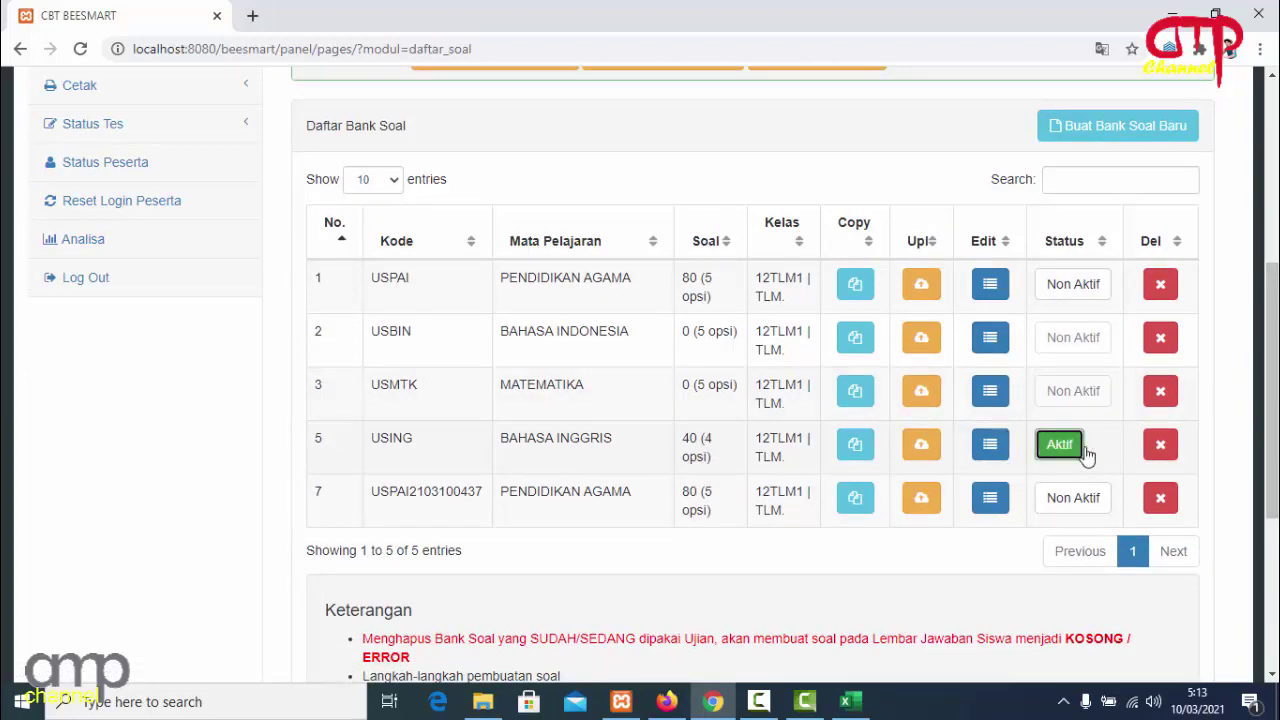
left_click(190, 135)
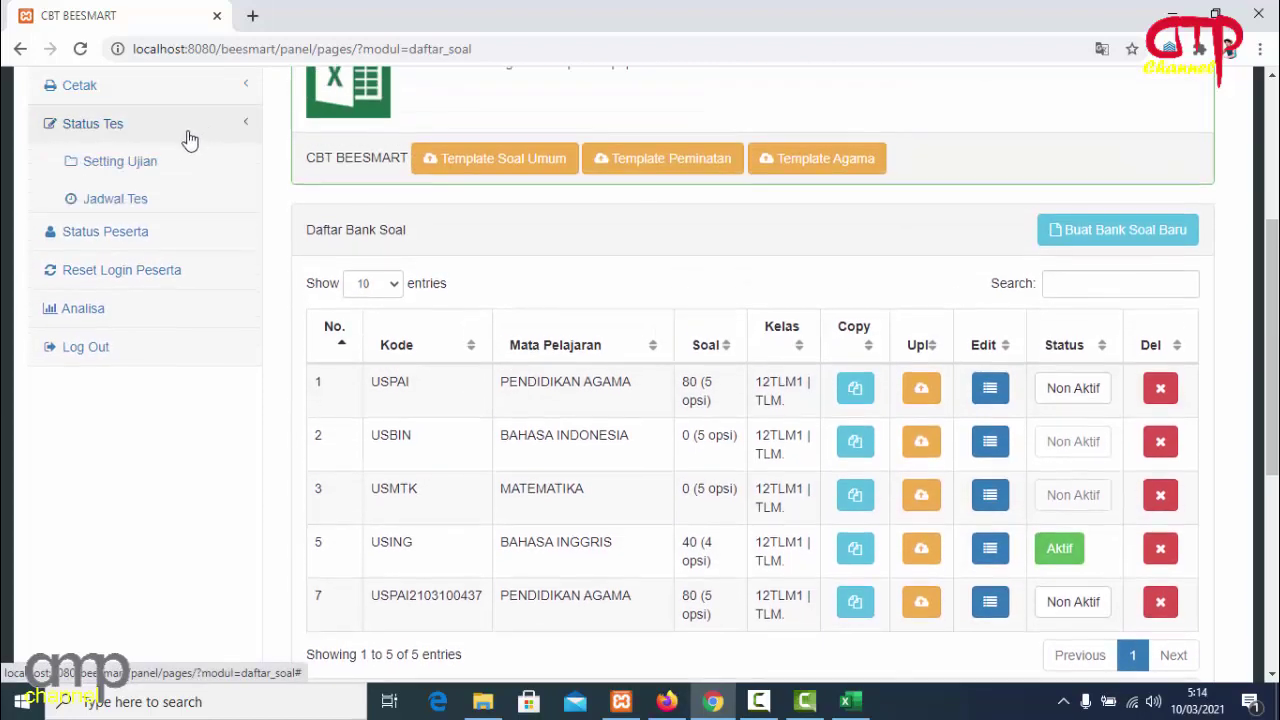
left_click(160, 165)
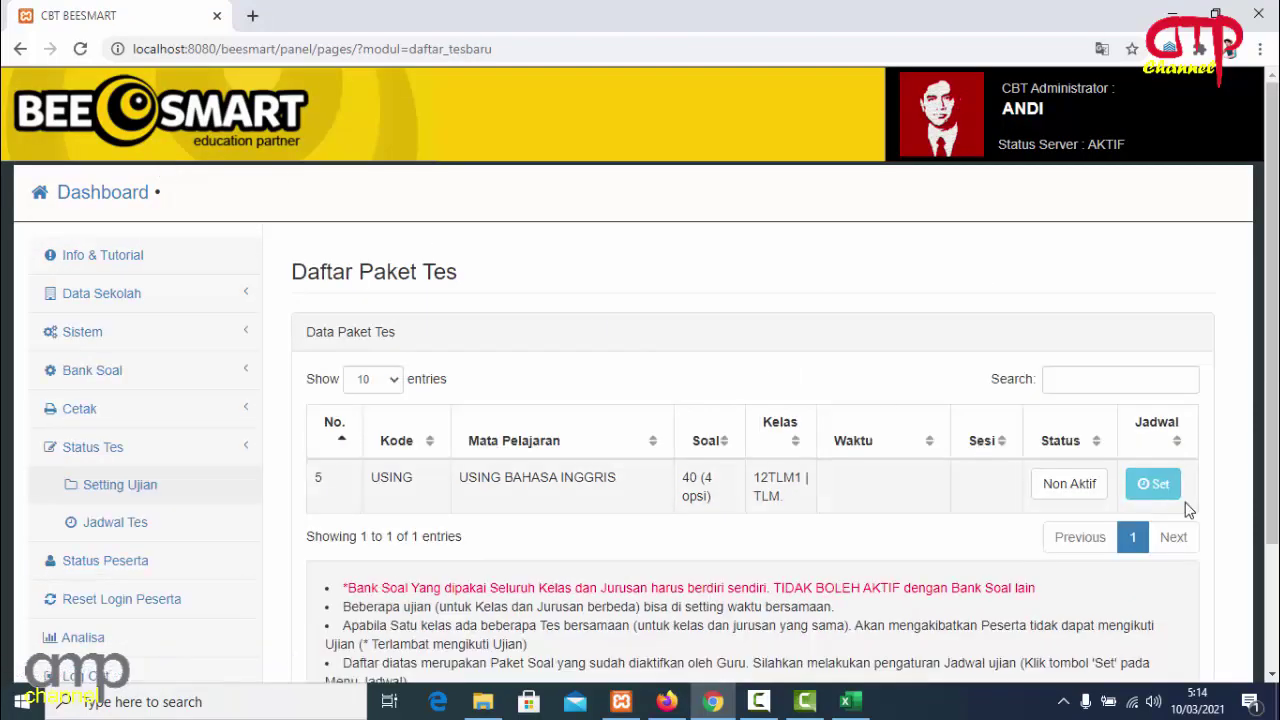